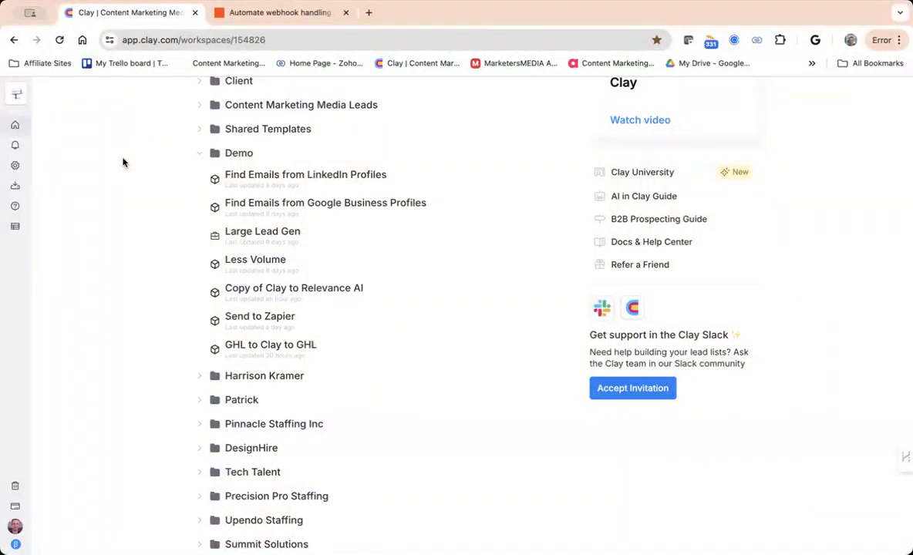
# Review the workspace's billing details and the available subscription plans, and close them without changing the plan.
pyautogui.click(17, 505)
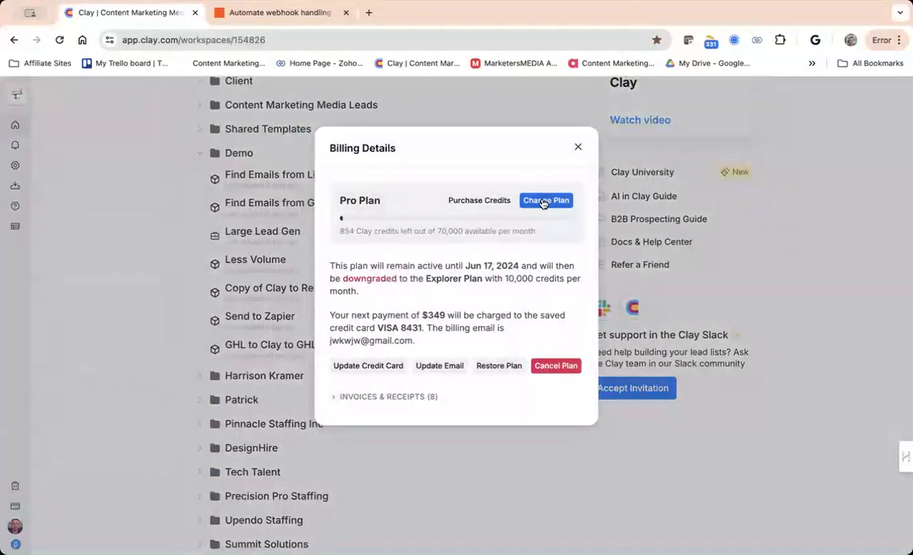
pyautogui.click(542, 198)
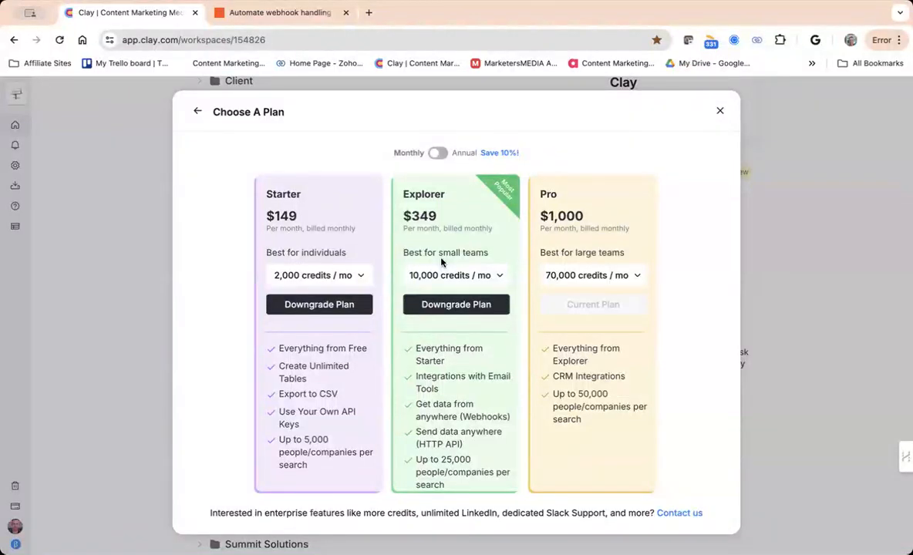
pyautogui.click(197, 114)
pyautogui.click(579, 148)
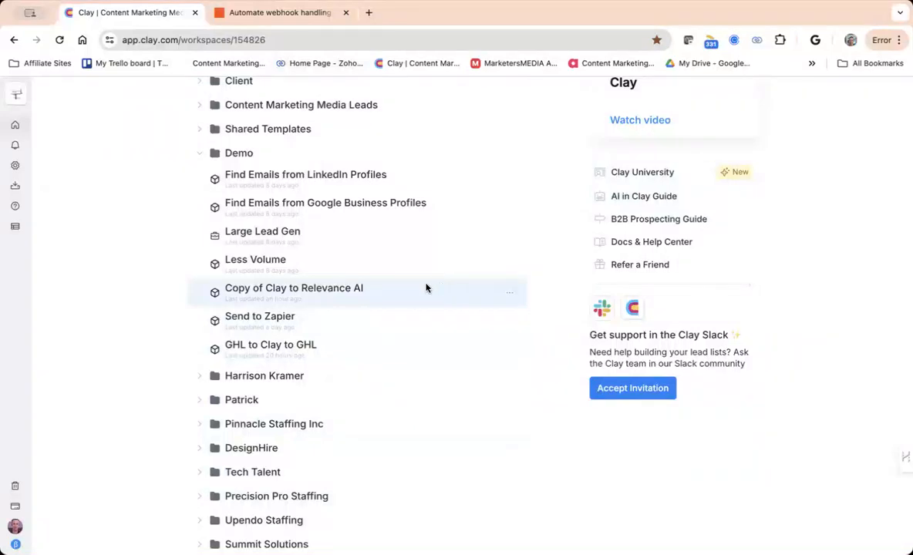
# Open the Send to Zapier table in the Demo folder, and switch to Zapier's home page.
pyautogui.click(350, 320)
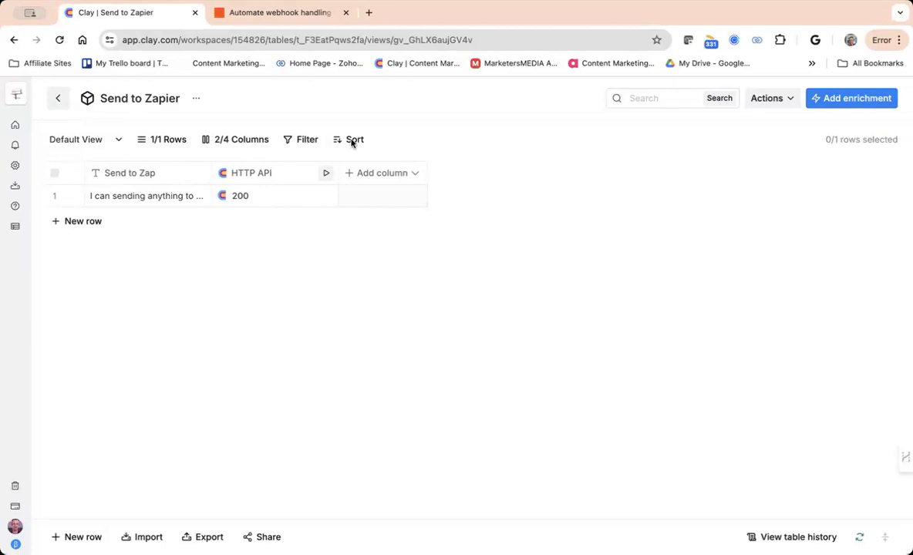
pyautogui.click(307, 13)
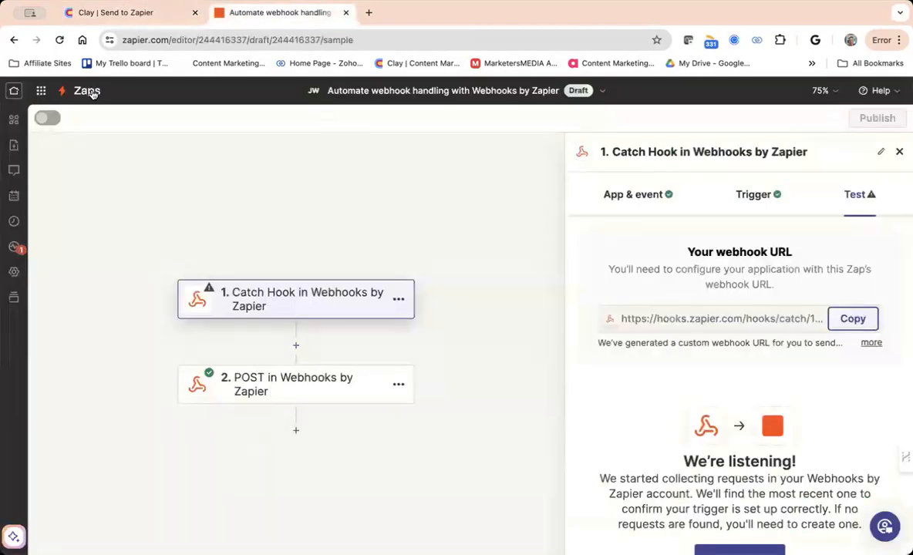
pyautogui.click(14, 40)
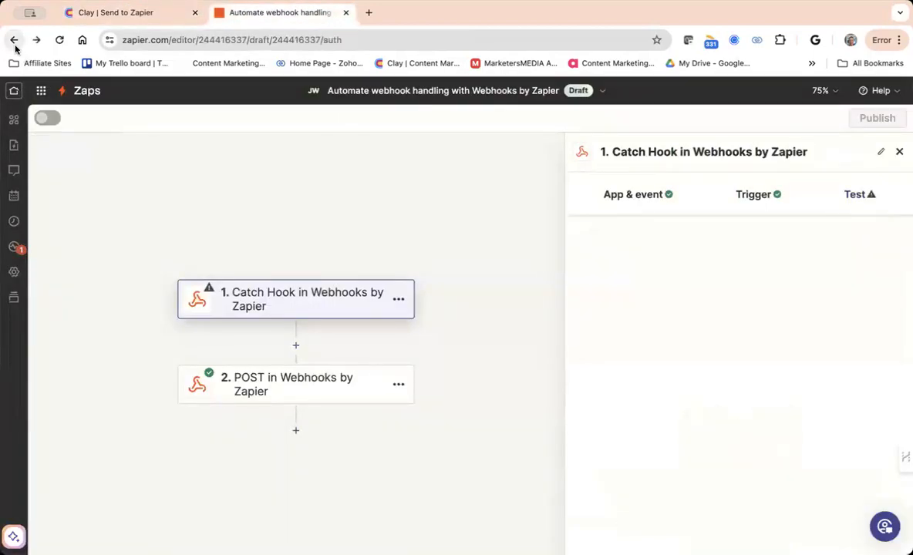
pyautogui.click(13, 90)
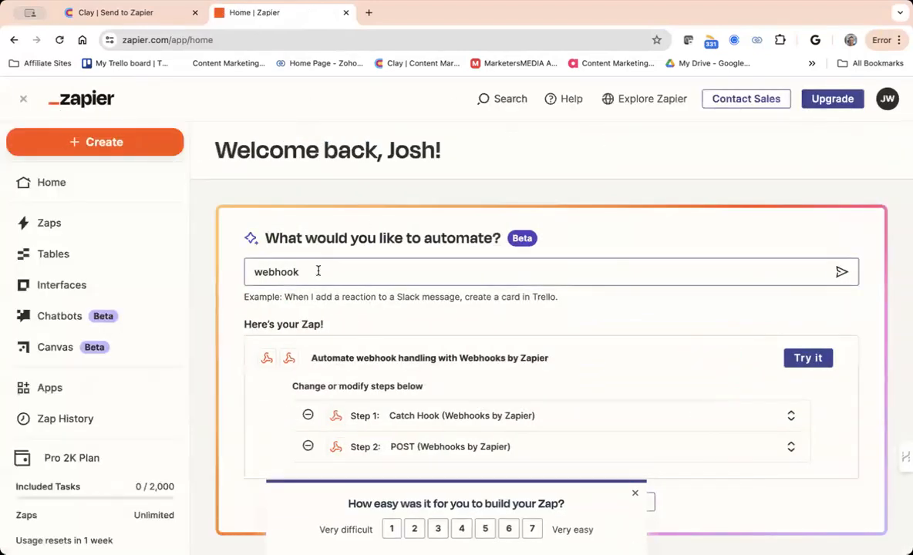
# Replace the automation prompt with "webhook" and submit it to generate a Zap suggestion.
pyautogui.moveTo(318, 269); pyautogui.dragTo(242, 273)
pyautogui.press('BackSpace')
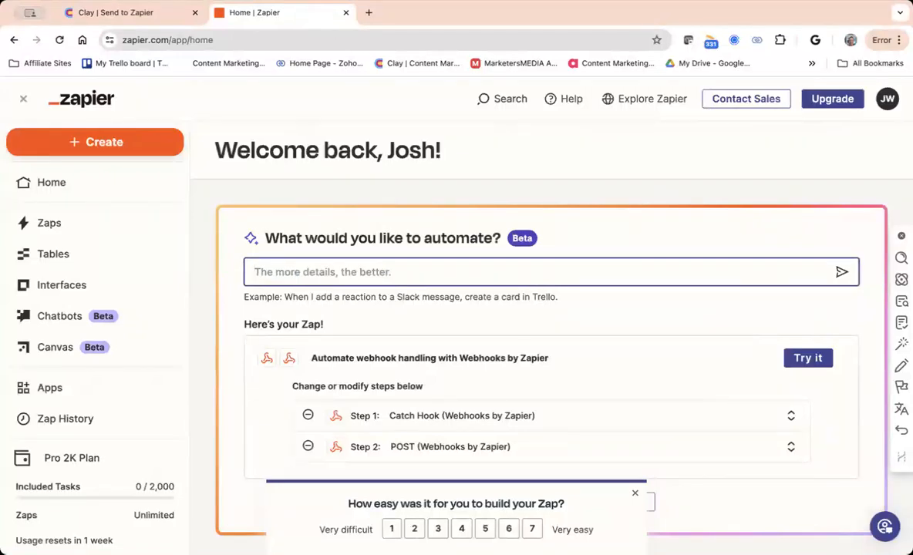
pyautogui.write('wbhoo')
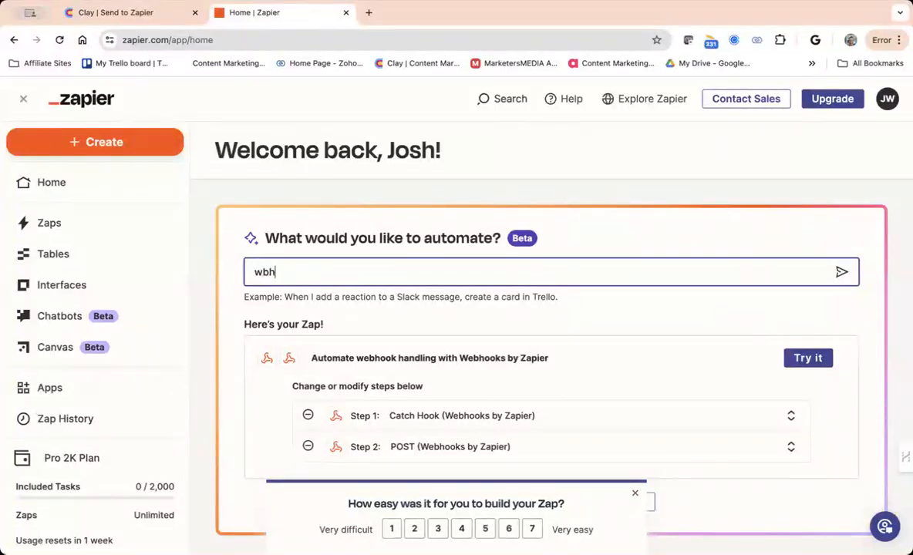
pyautogui.press('BackSpace')
pyautogui.press('BackSpace')
pyautogui.press('BackSpace')
pyautogui.press('BackSpace')
pyautogui.write('ebhook')
pyautogui.press('Return')
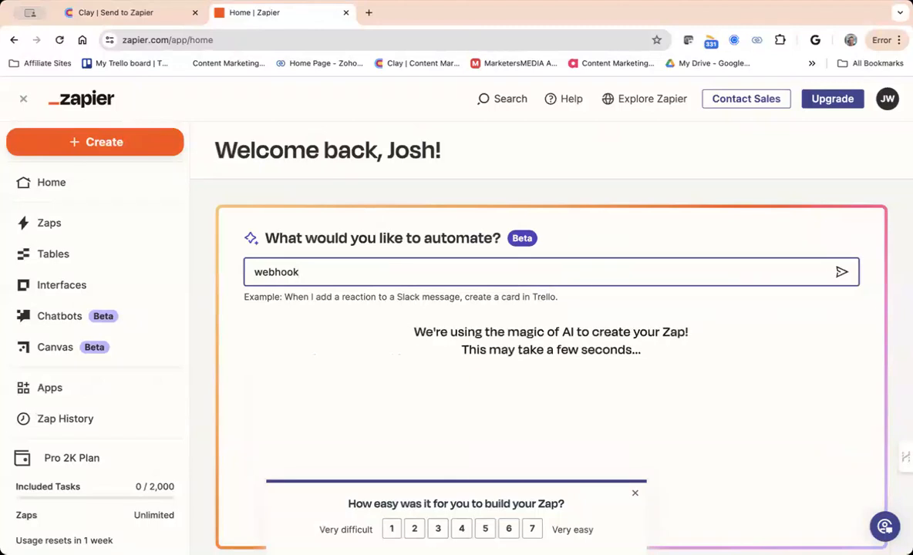
# Mark the suggested Webhook Integration Zap as helpful and open it in the Zap editor.
pyautogui.scroll(-1, 302, 335)
pyautogui.scroll(-5, 302, 335)
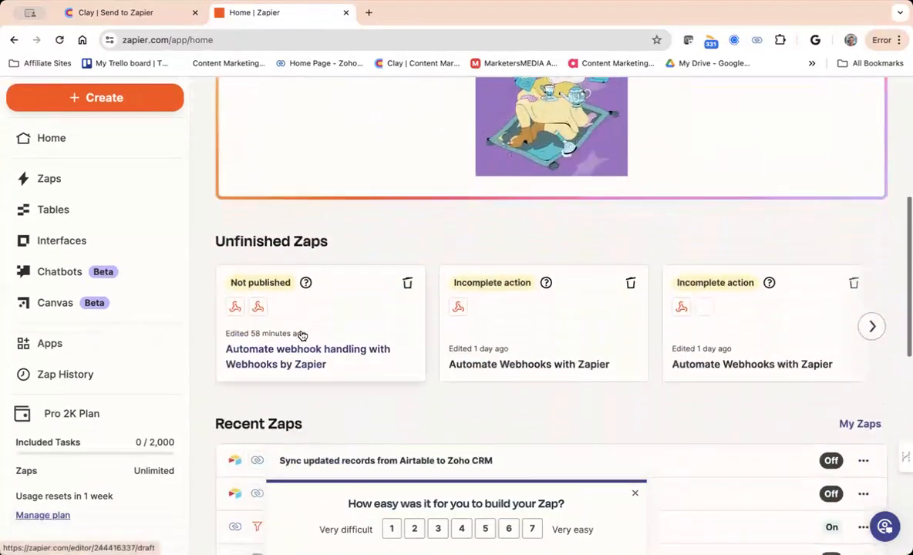
pyautogui.scroll(5, 303, 334)
pyautogui.scroll(-1, 303, 335)
pyautogui.scroll(-2, 303, 334)
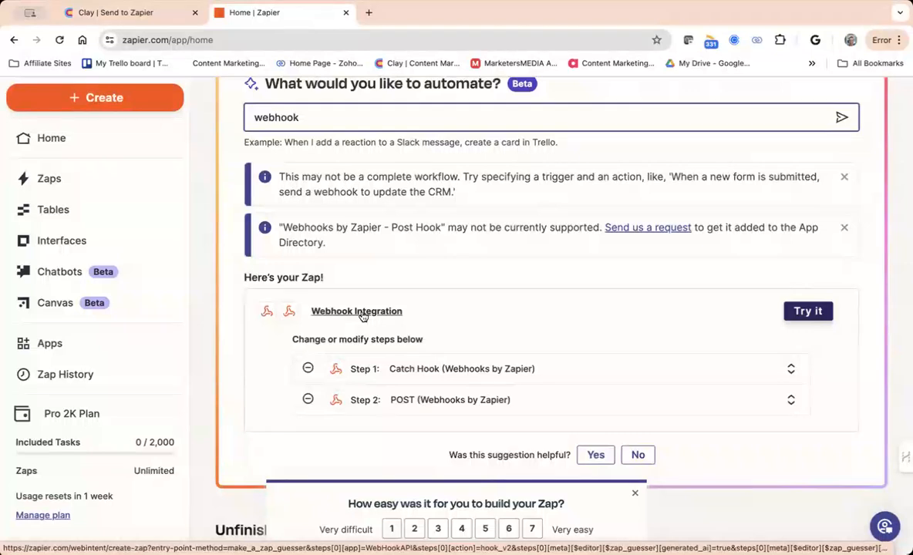
pyautogui.click(592, 454)
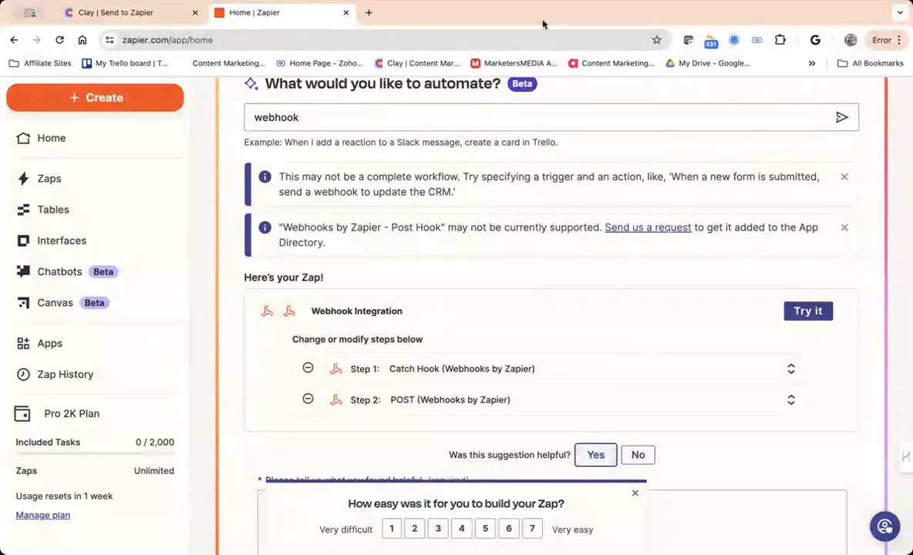
pyautogui.click(808, 311)
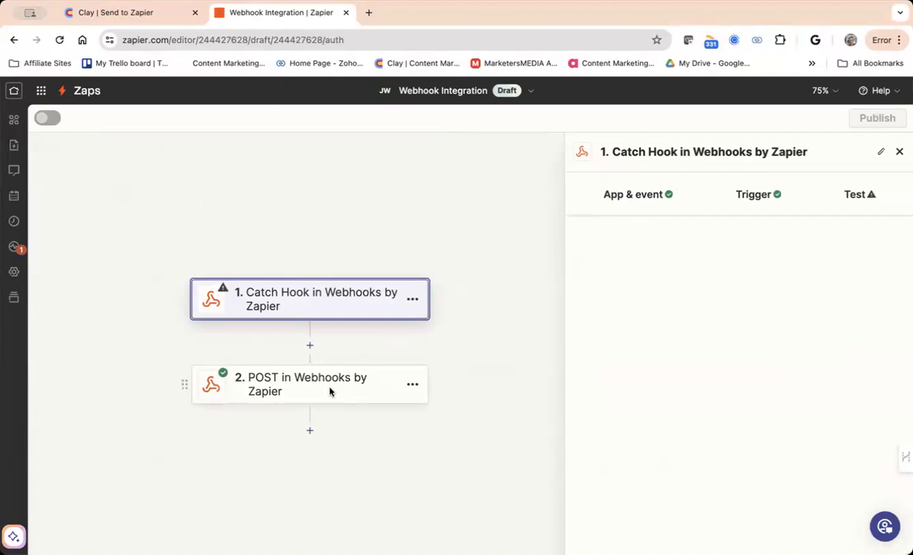
# Delete the second step, POST in Webhooks by Zapier, from the Webhook Integration Zap.
pyautogui.click(414, 384)
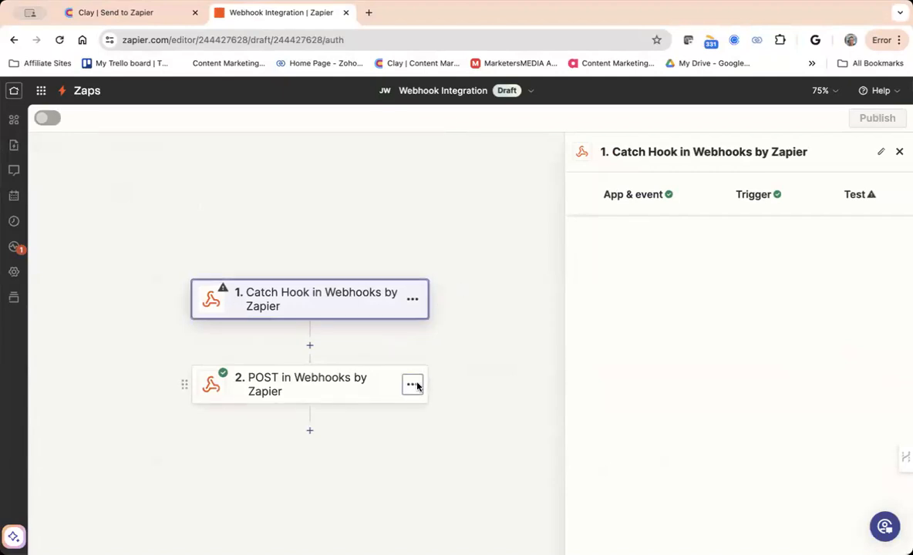
pyautogui.click(398, 384)
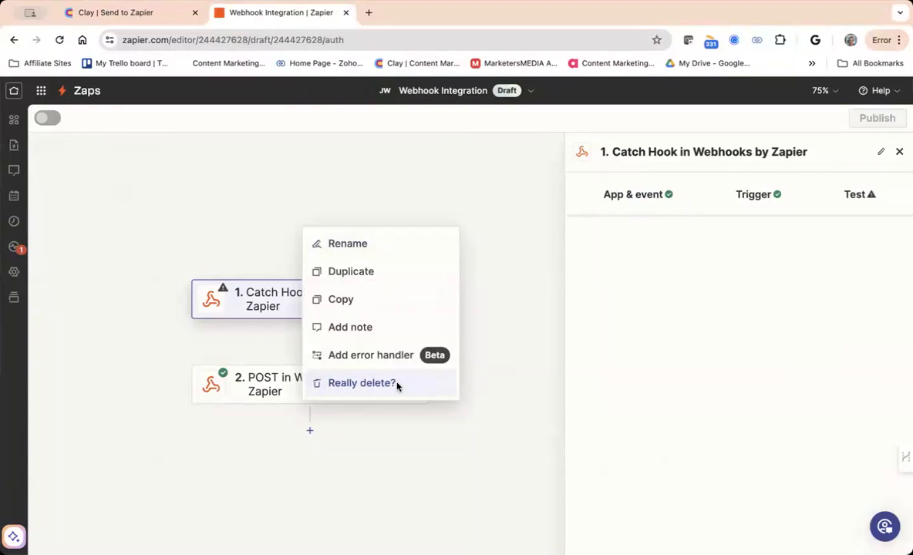
pyautogui.click(398, 384)
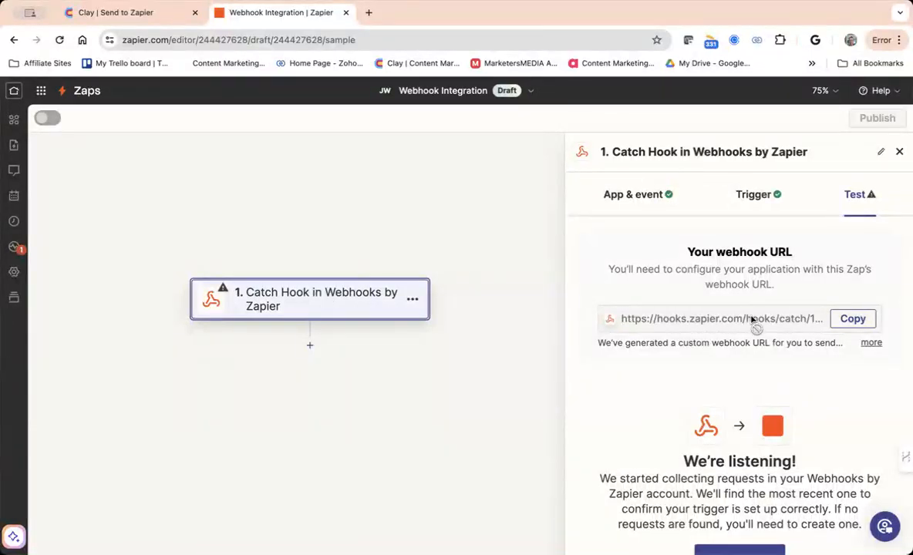
# Switch to Clay and create a new blank table with Name, Email and LinkedIn Profile columns in the workspace.
pyautogui.click(116, 12)
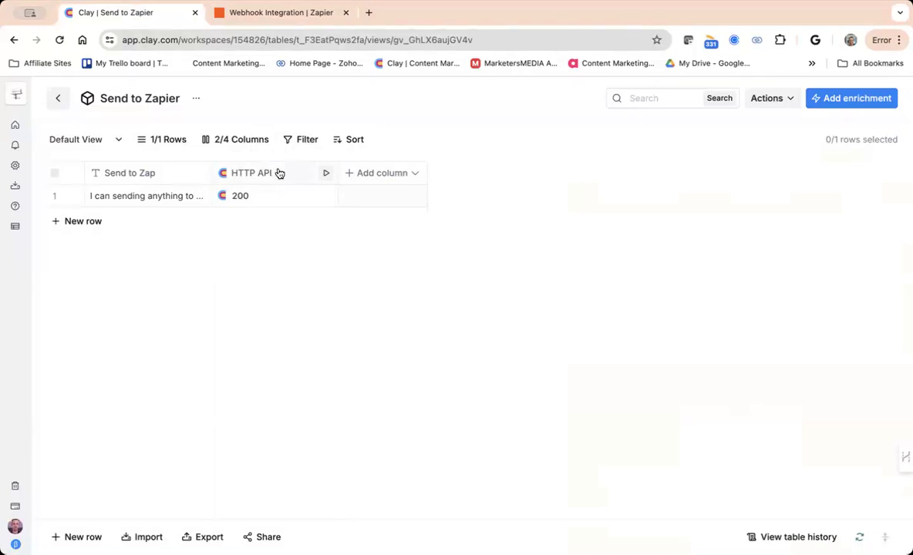
pyautogui.click(57, 98)
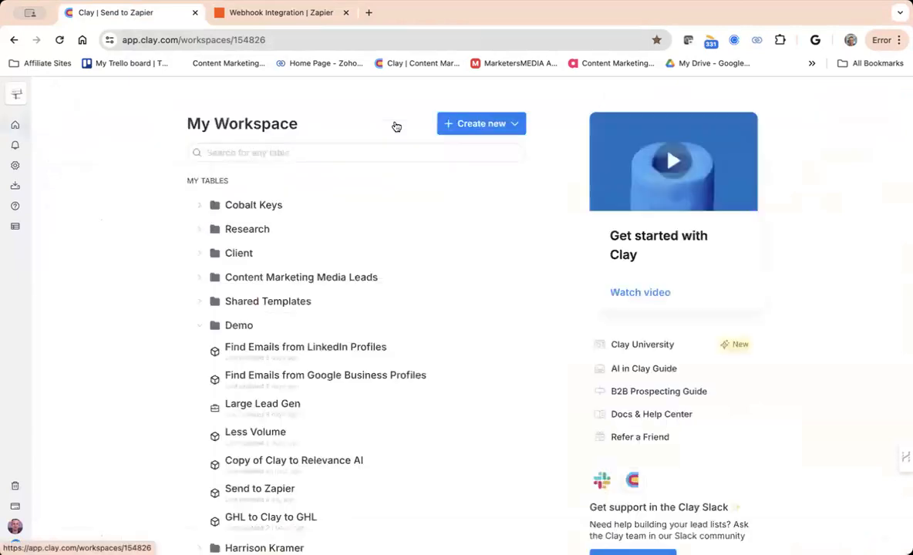
pyautogui.click(466, 128)
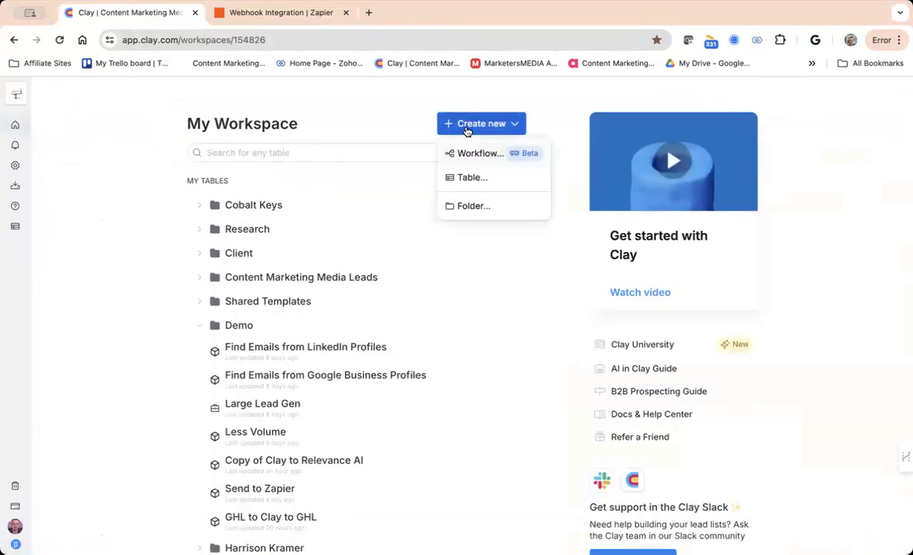
pyautogui.click(471, 178)
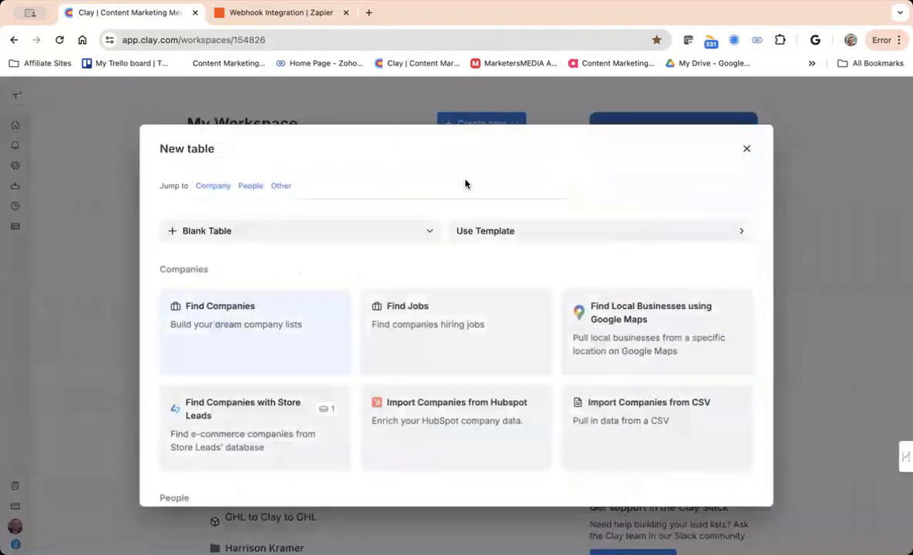
pyautogui.click(297, 242)
pyautogui.click(242, 297)
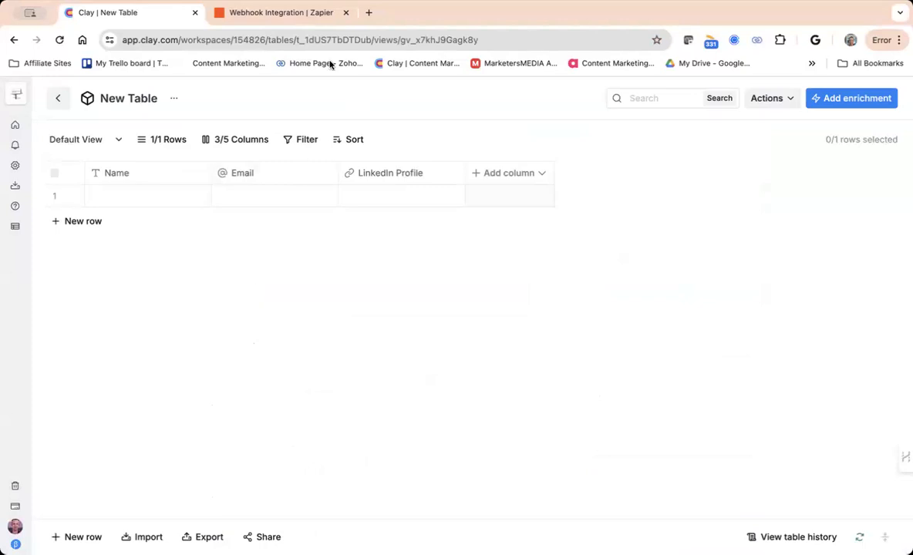
# Search the new table's enrichments for "api", add Clay's HTTP API enrichment and set its method to POST.
pyautogui.click(294, 20)
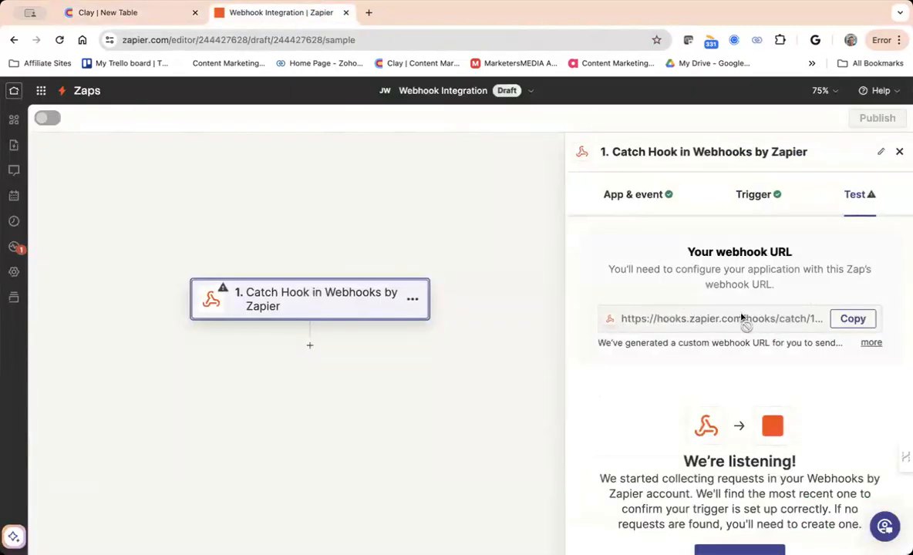
pyautogui.click(143, 17)
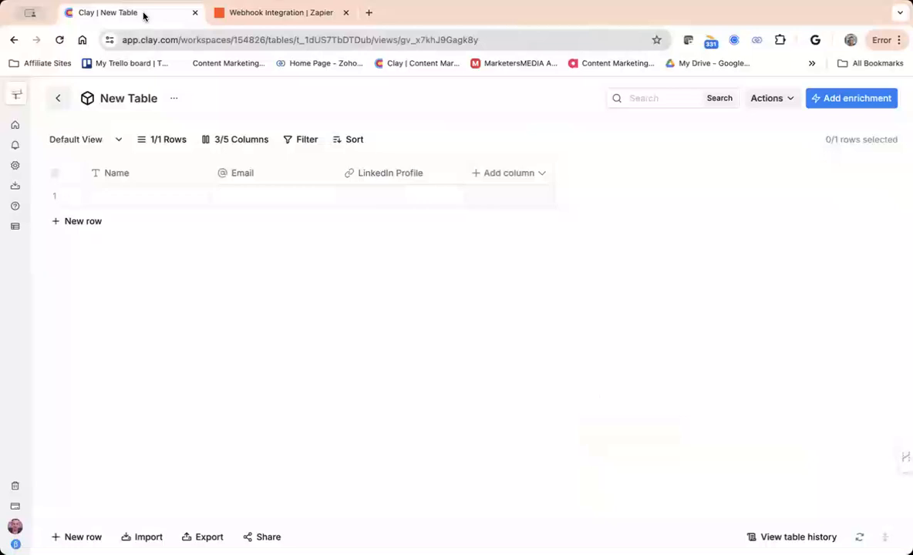
pyautogui.click(496, 173)
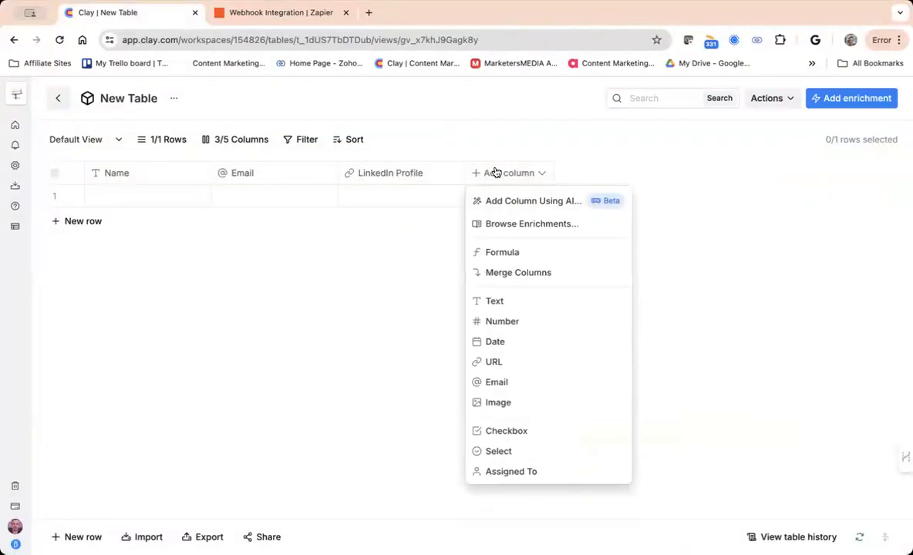
pyautogui.click(504, 226)
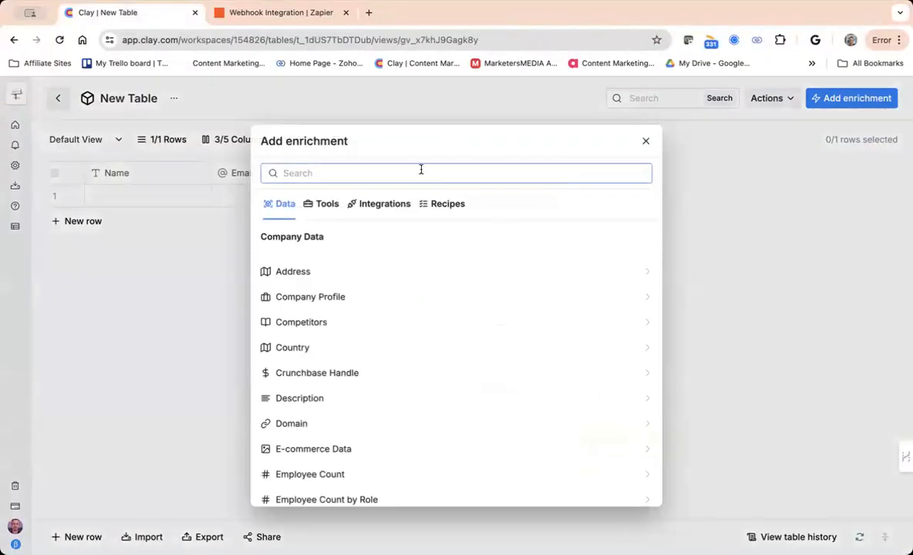
pyautogui.write('api')
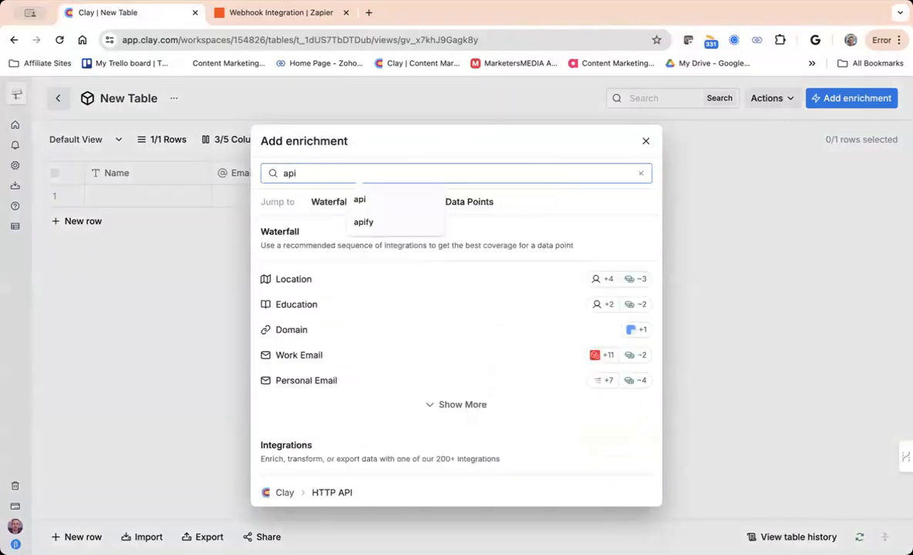
pyautogui.scroll(-2, 443, 330)
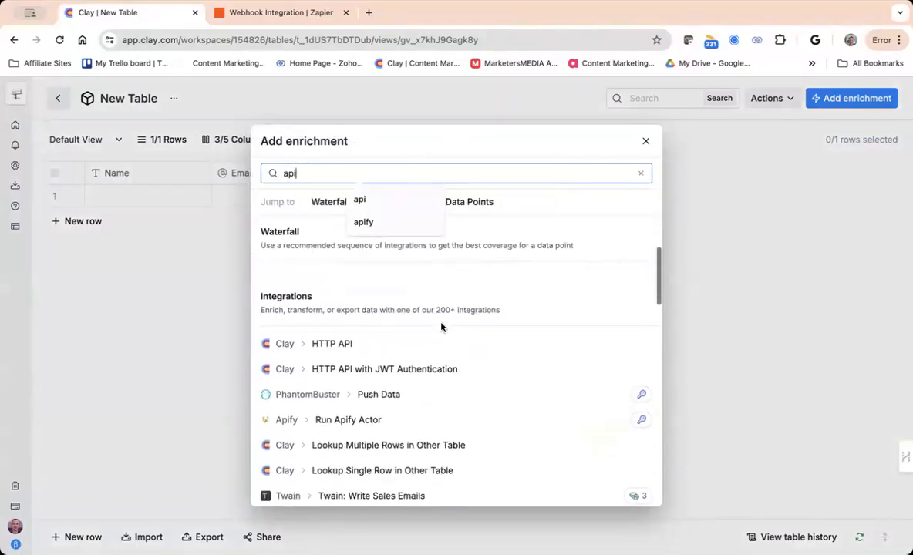
pyautogui.click(351, 344)
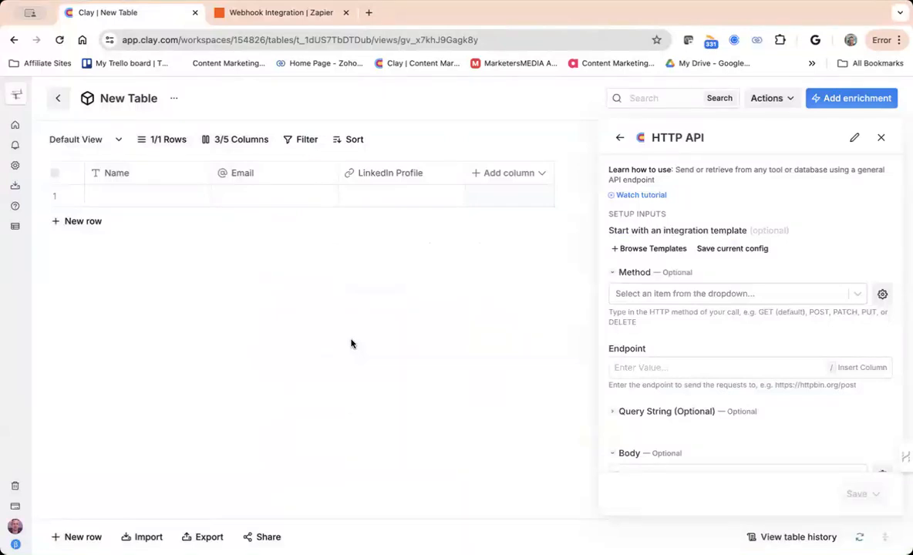
pyautogui.click(658, 295)
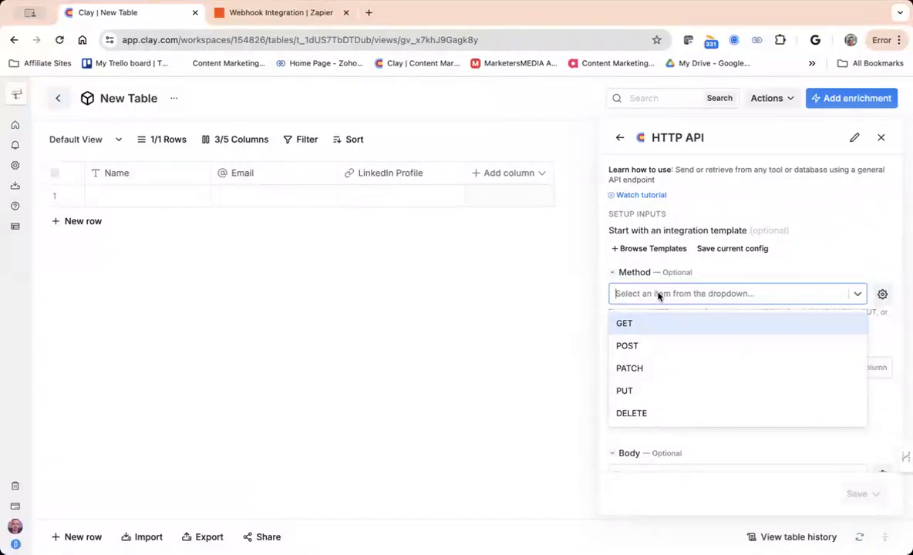
pyautogui.click(654, 348)
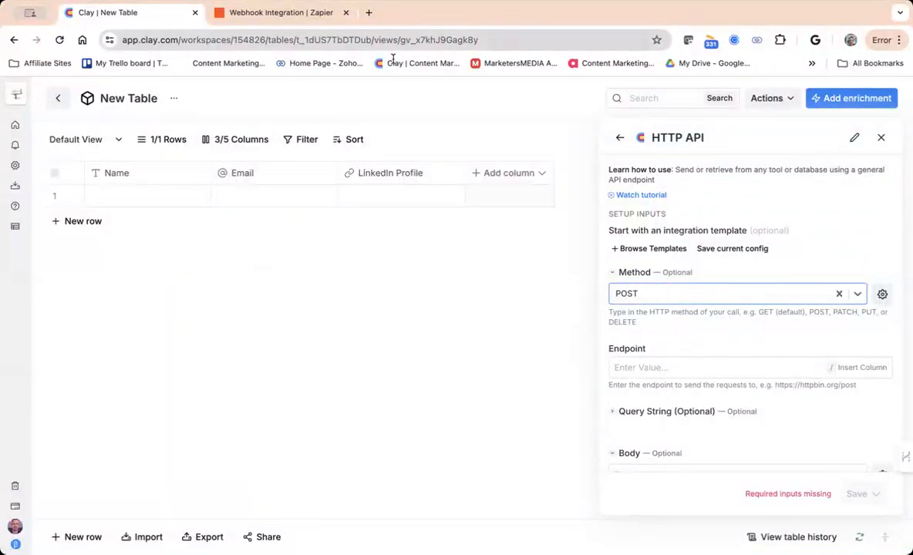
# Copy the Catch Hook webhook URL from the Zap in Zapier and paste it as the HTTP API endpoint in Clay.
pyautogui.click(272, 14)
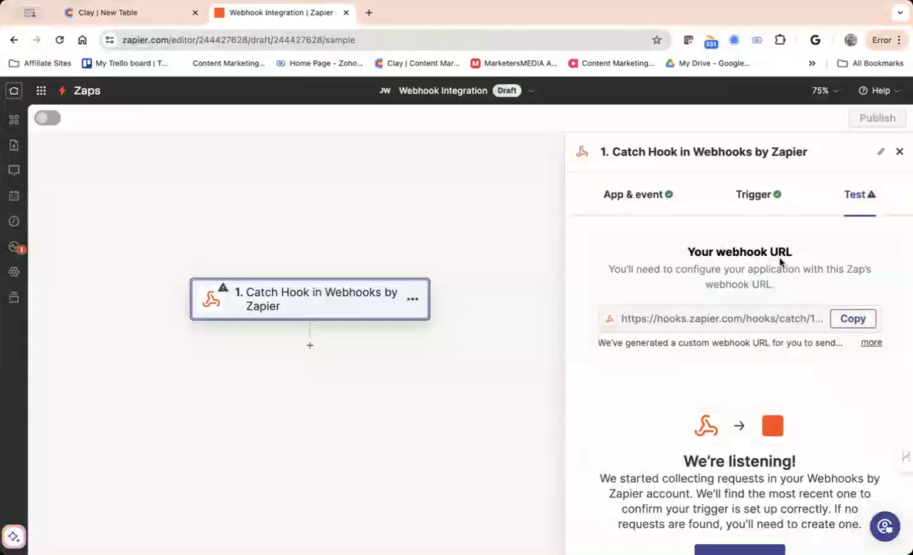
pyautogui.click(853, 320)
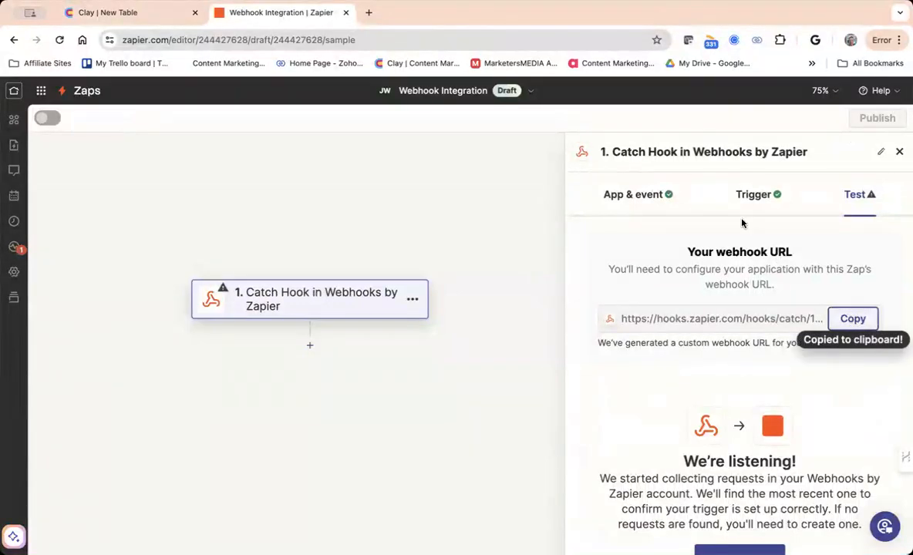
pyautogui.click(139, 14)
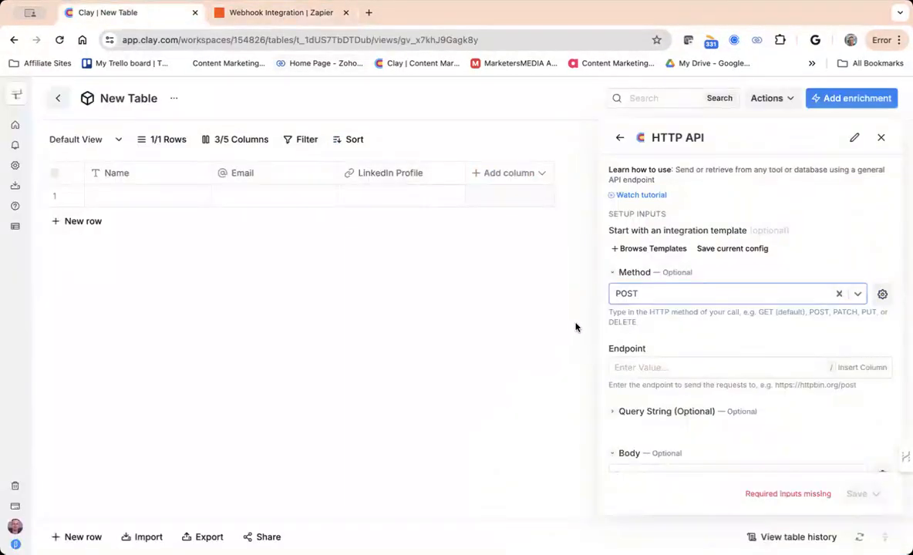
pyautogui.click(645, 367)
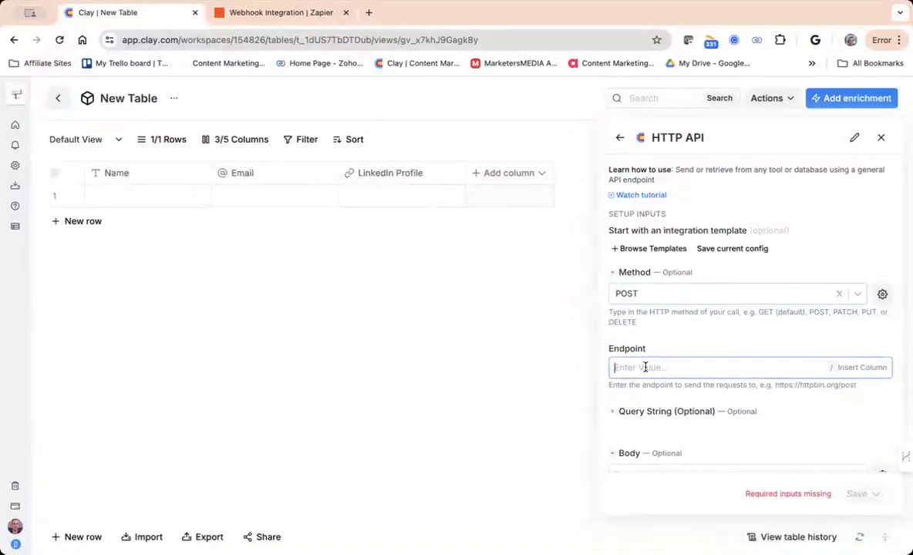
pyautogui.hotkey('ctrl', 'v')
# Set the HTTP API request body to the placeholder "aaa" and save the enrichment without running it.
pyautogui.scroll(-2, 698, 357)
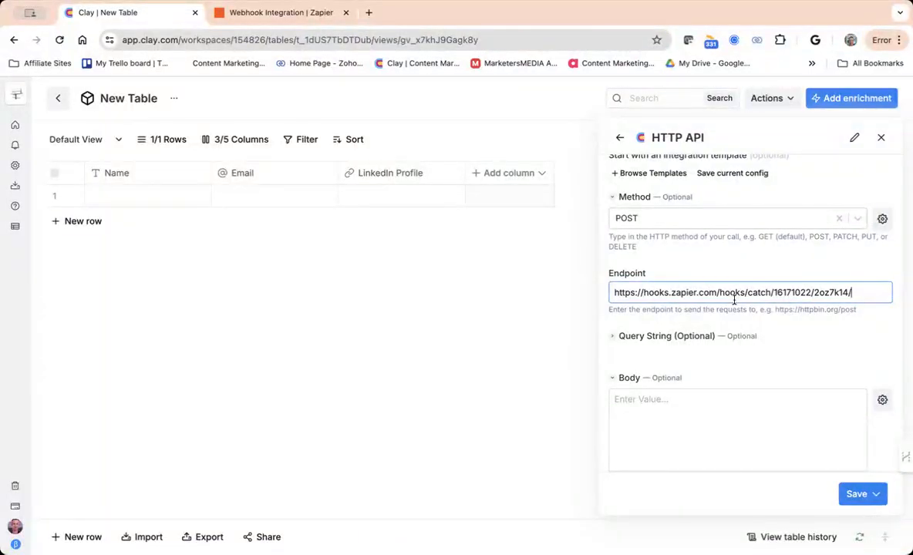
pyautogui.click(681, 395)
pyautogui.write('aaa')
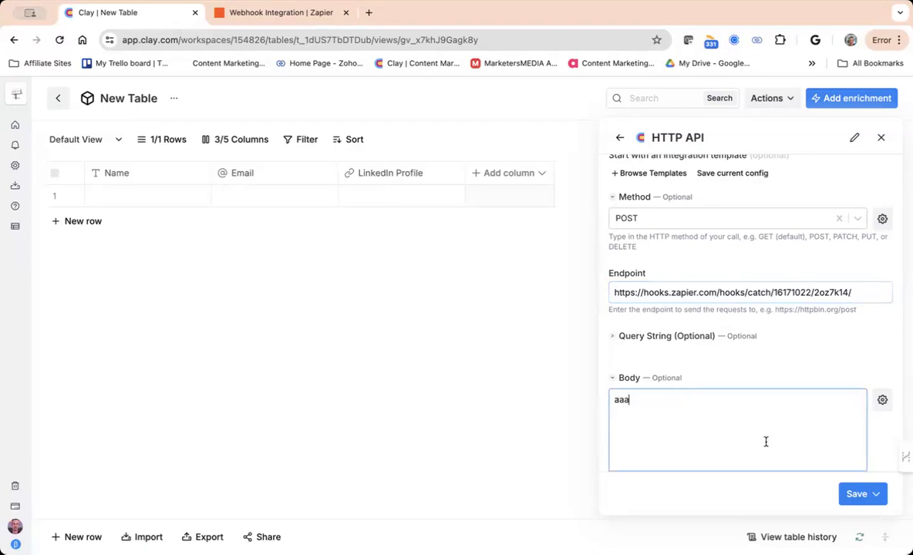
pyautogui.scroll(-2, 767, 441)
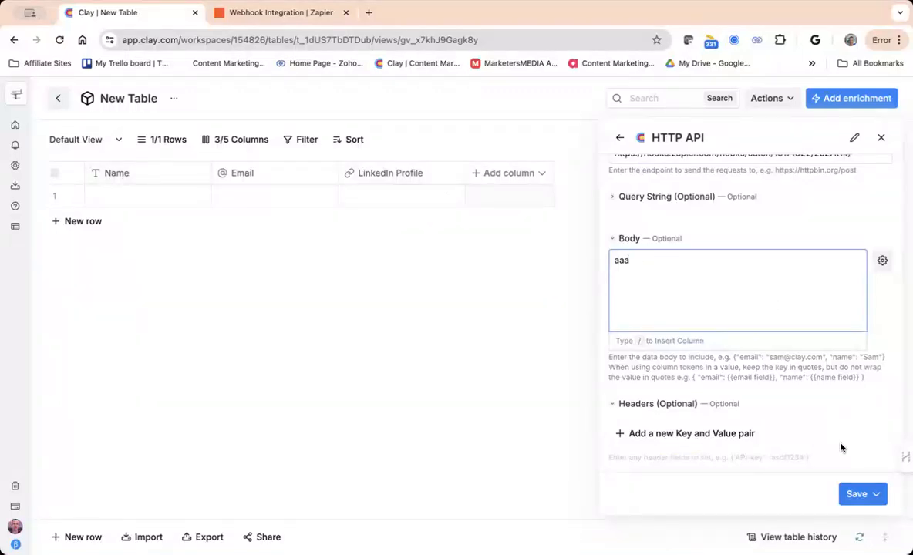
pyautogui.click(851, 495)
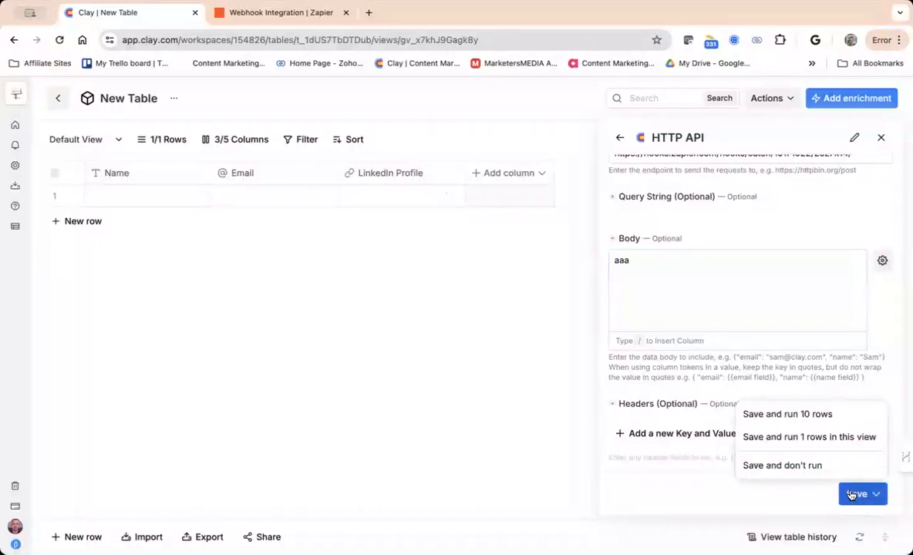
pyautogui.click(795, 466)
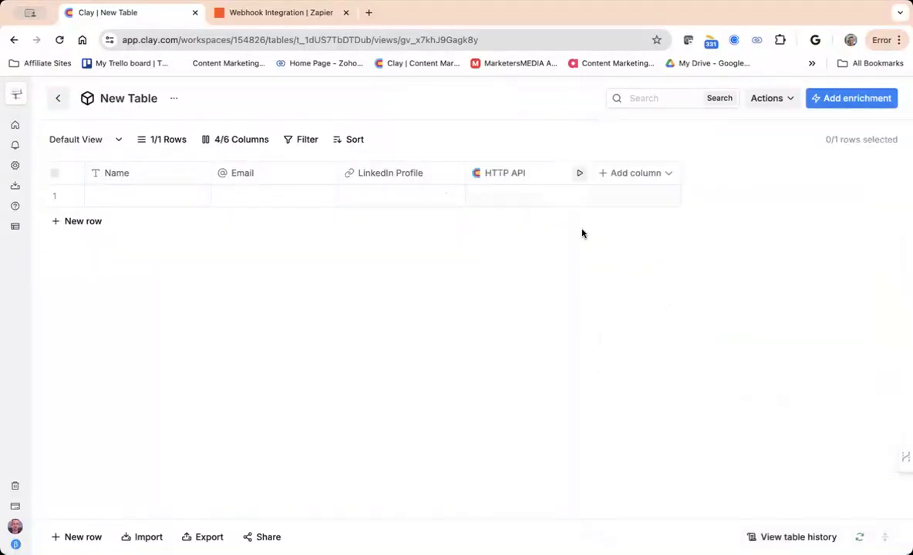
# Delete the LinkedIn Profile and Email columns from the new table.
pyautogui.click(391, 177)
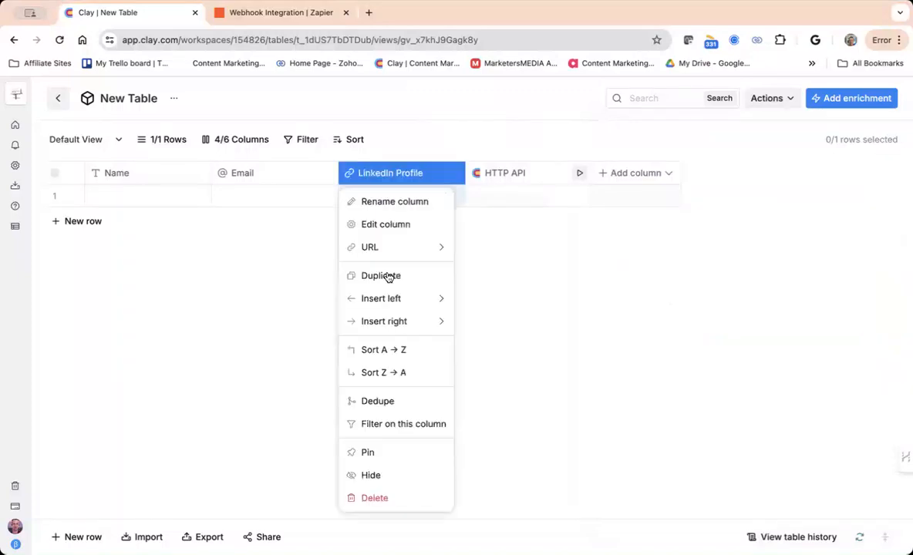
pyautogui.click(374, 498)
pyautogui.click(539, 262)
pyautogui.click(274, 183)
pyautogui.click(243, 498)
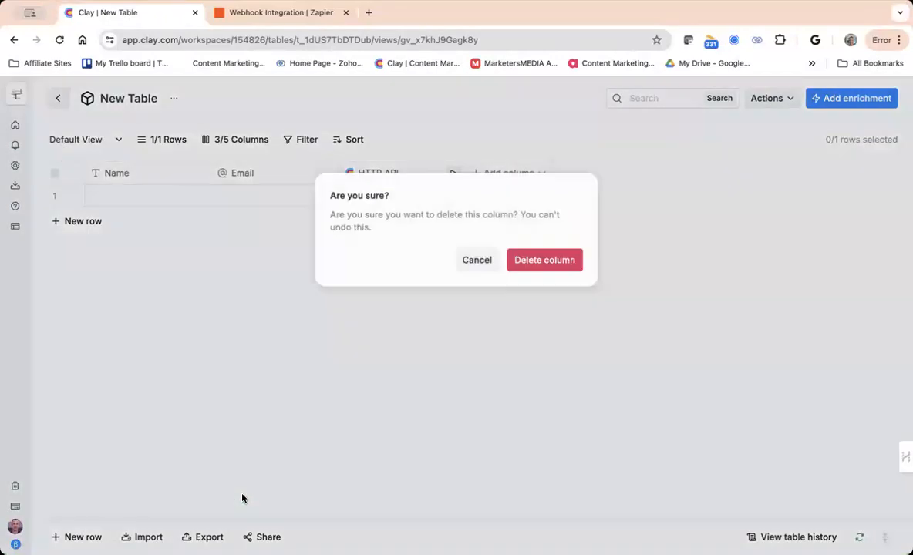
pyautogui.click(545, 264)
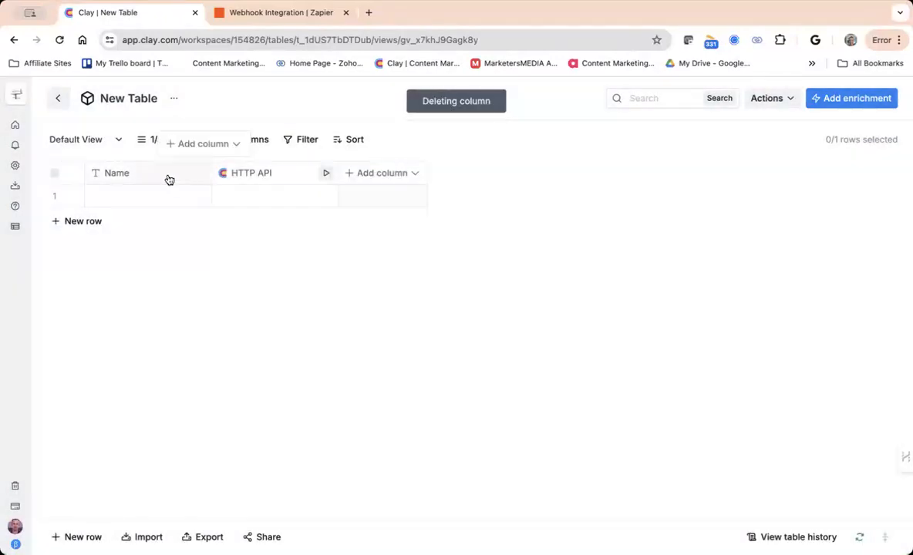
# Rename the Name column to "Send to Zapier".
pyautogui.click(165, 178)
pyautogui.click(153, 202)
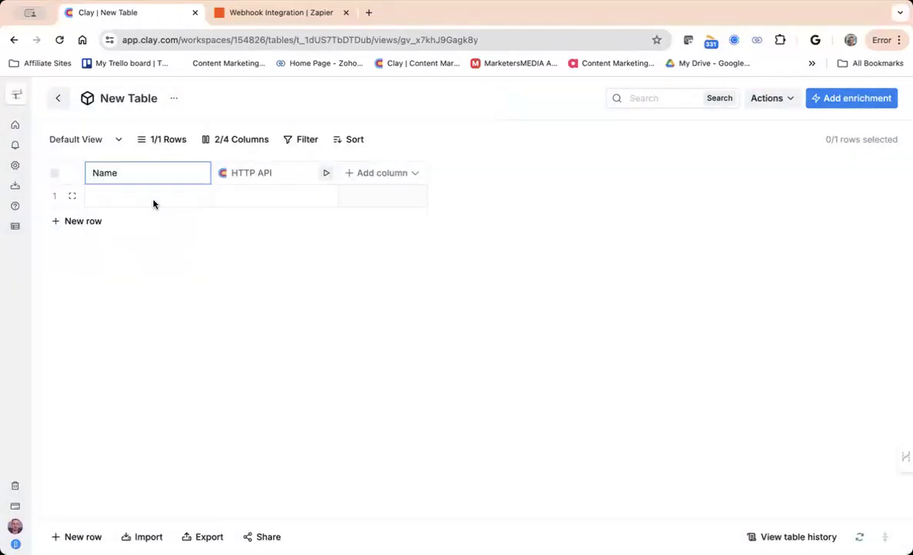
pyautogui.press('BackSpace')
pyautogui.press('BackSpace')
pyautogui.press('BackSpace')
pyautogui.press('BackSpace')
pyautogui.write('Send to Zapier')
# Enter "ABC" in the first row of the Send to Zapier column.
pyautogui.click(165, 197)
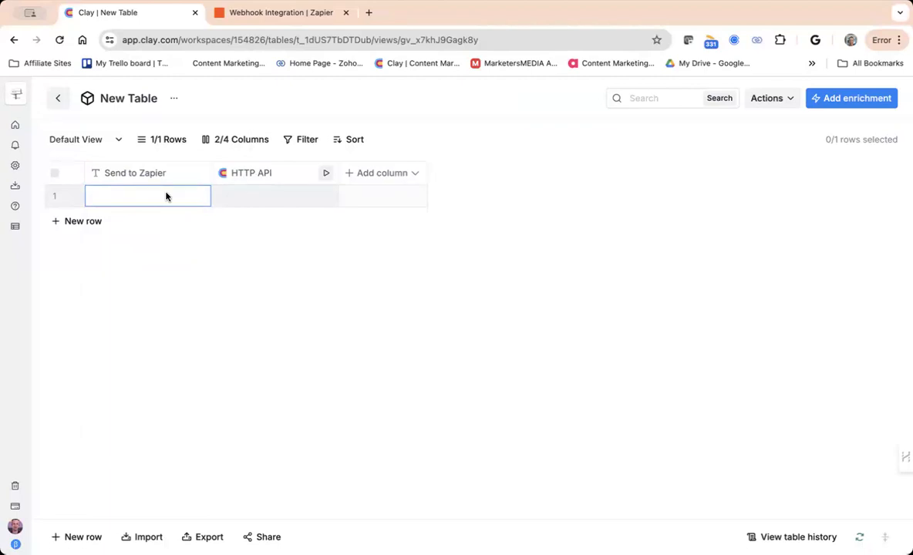
pyautogui.write('ABC')
pyautogui.press('Return')
# Look over the columns and column-adding options of the Find Emails from LinkedIn Profiles table, and return to New Table.
pyautogui.click(58, 99)
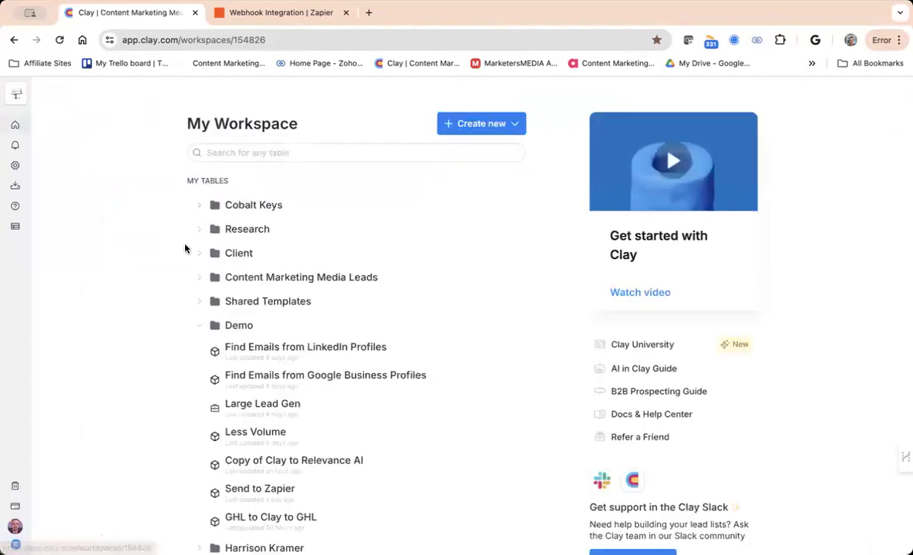
pyautogui.click(278, 348)
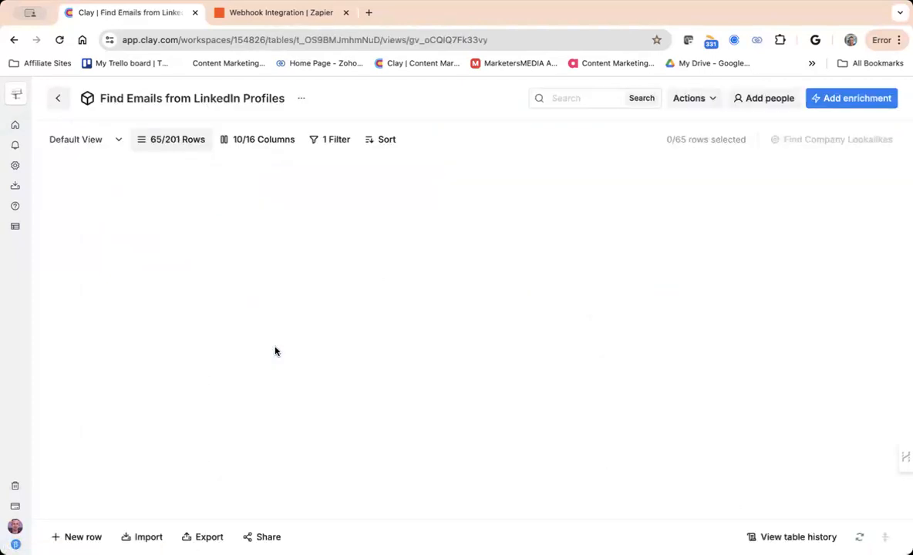
pyautogui.hscroll(10, 514, 262)
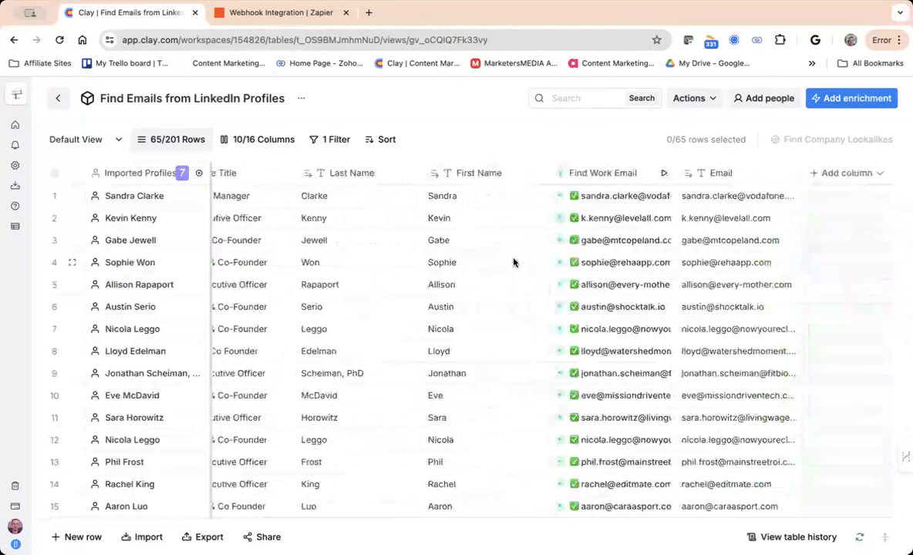
pyautogui.click(848, 173)
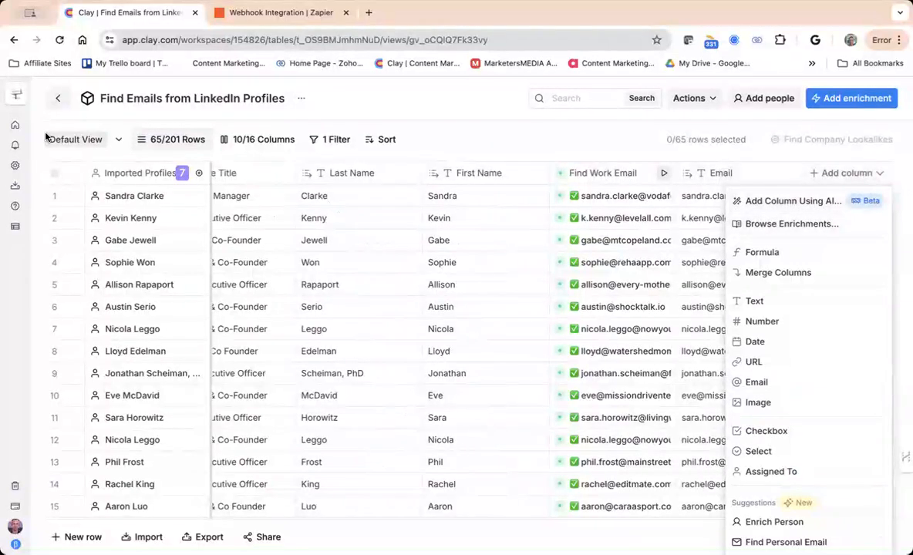
pyautogui.click(57, 98)
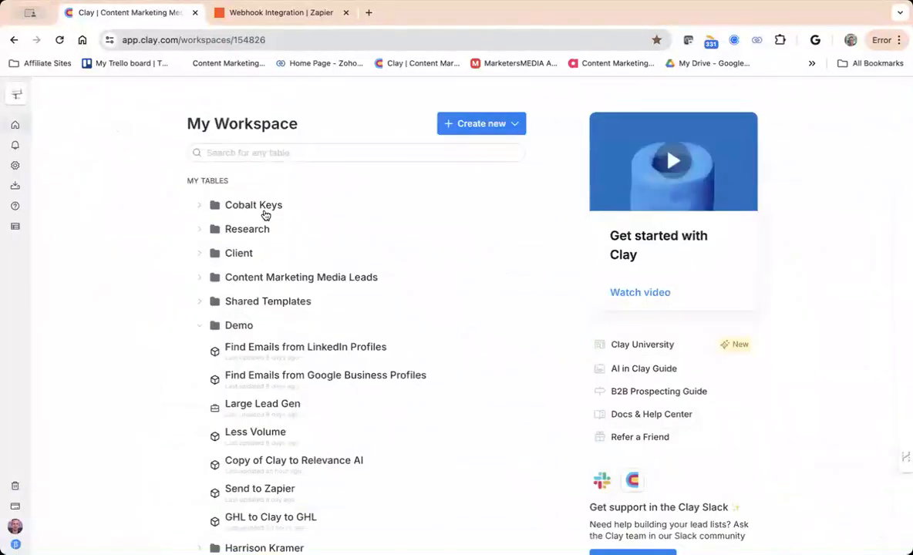
pyautogui.scroll(-5, 314, 248)
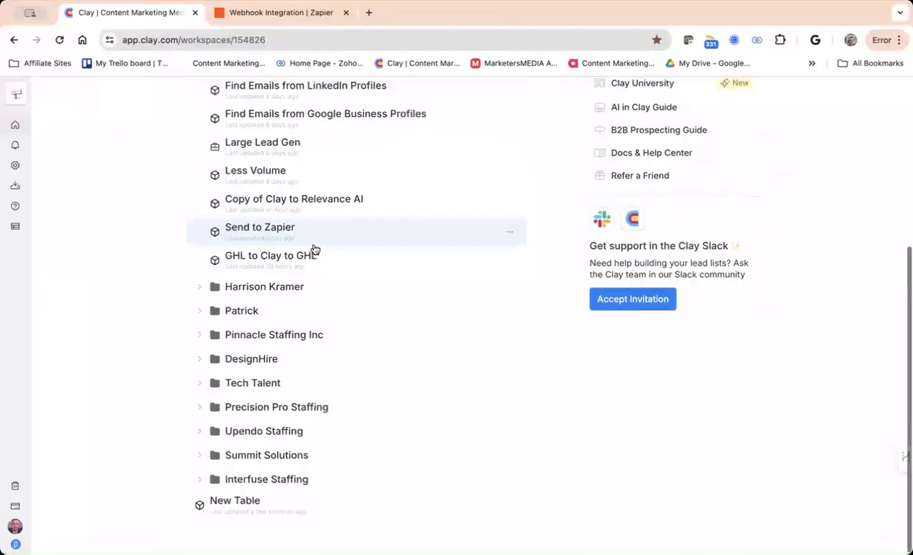
pyautogui.click(252, 497)
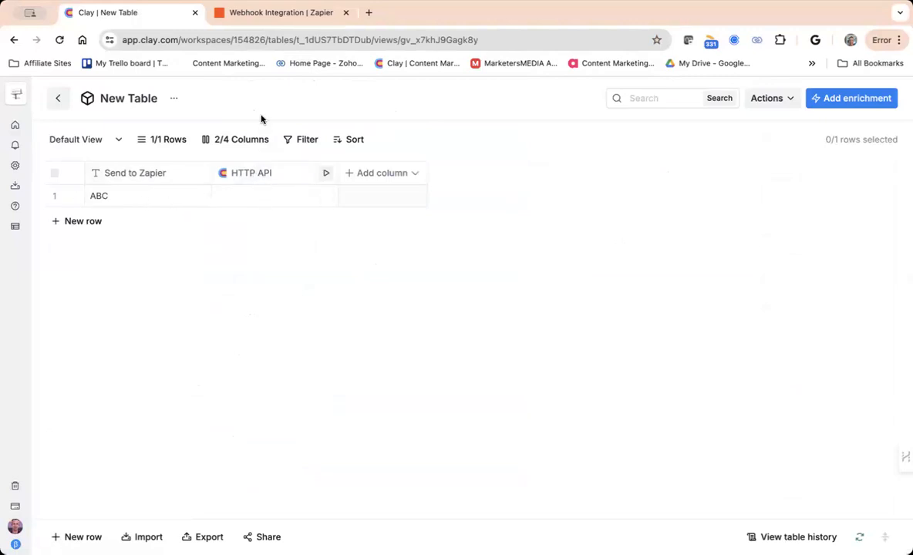
# Check the Webhook Integration Zap's catch-hook test in Zapier and return to the Clay table.
pyautogui.click(266, 17)
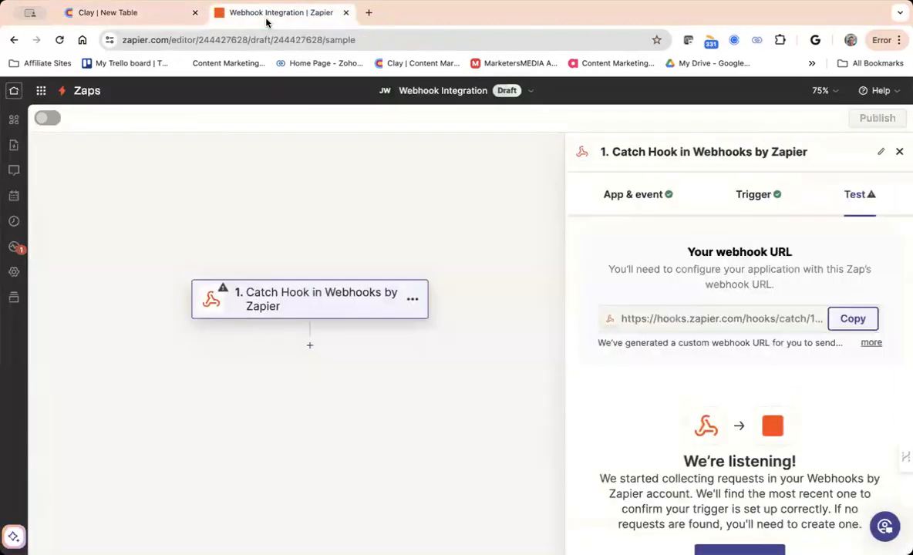
pyautogui.click(125, 16)
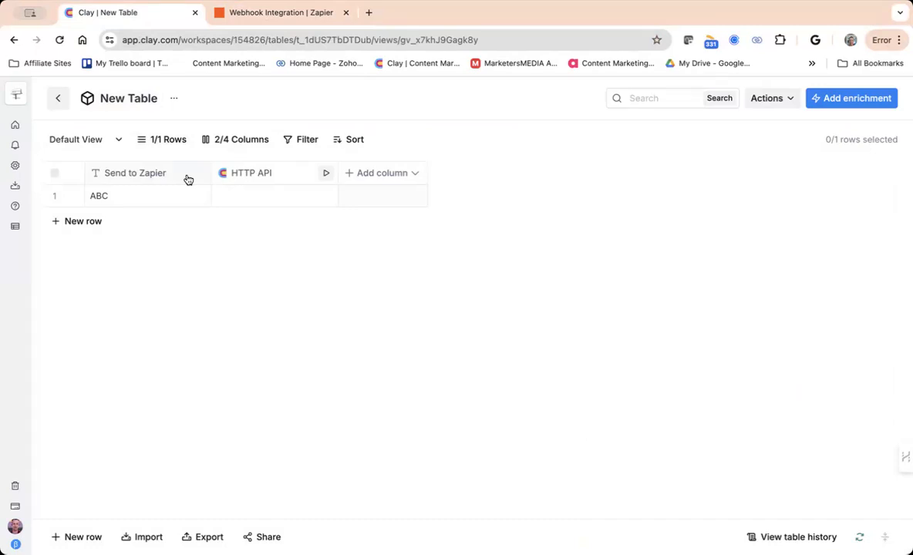
# Open ChatGPT in a new browser tab.
pyautogui.click(369, 12)
pyautogui.write('chatgp')
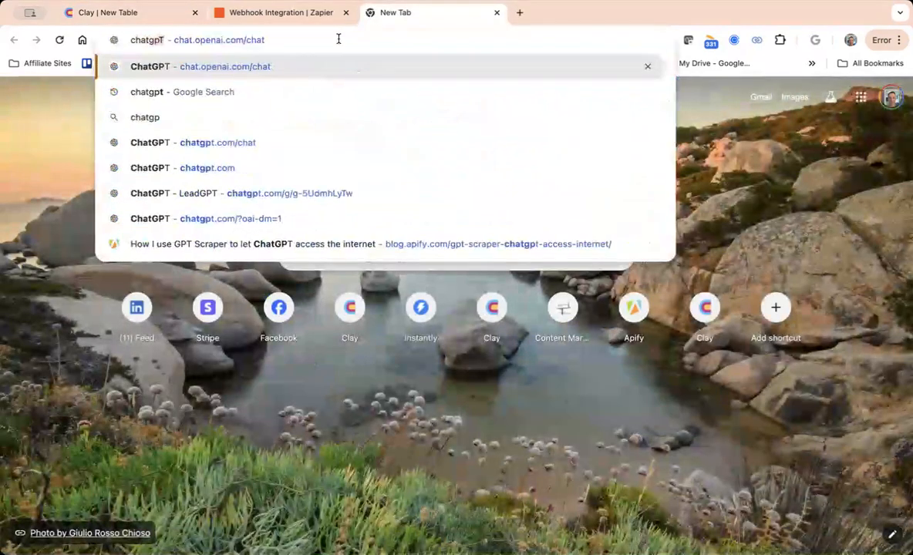
pyautogui.press('Return')
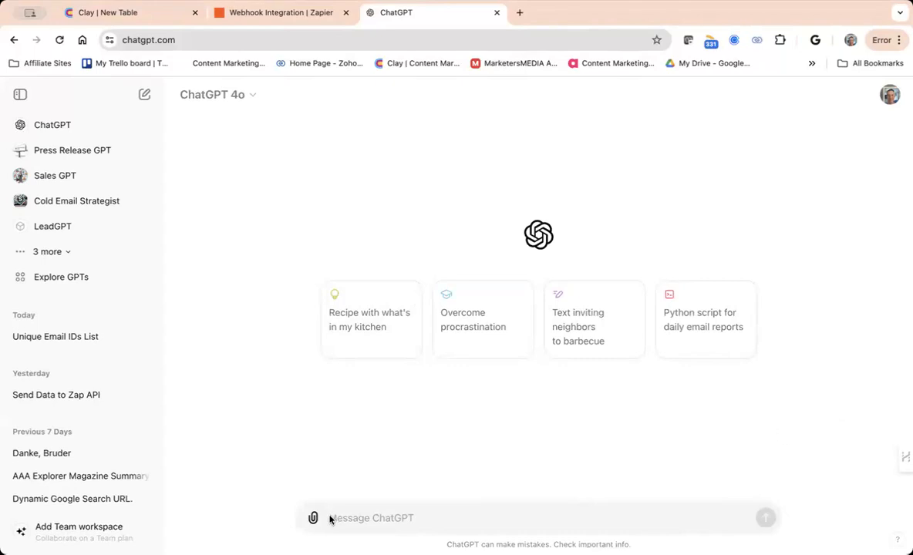
# Ask ChatGPT to structure the API body format for sending a column named "send to zapier", checking the column name in Clay.
pyautogui.write('I')
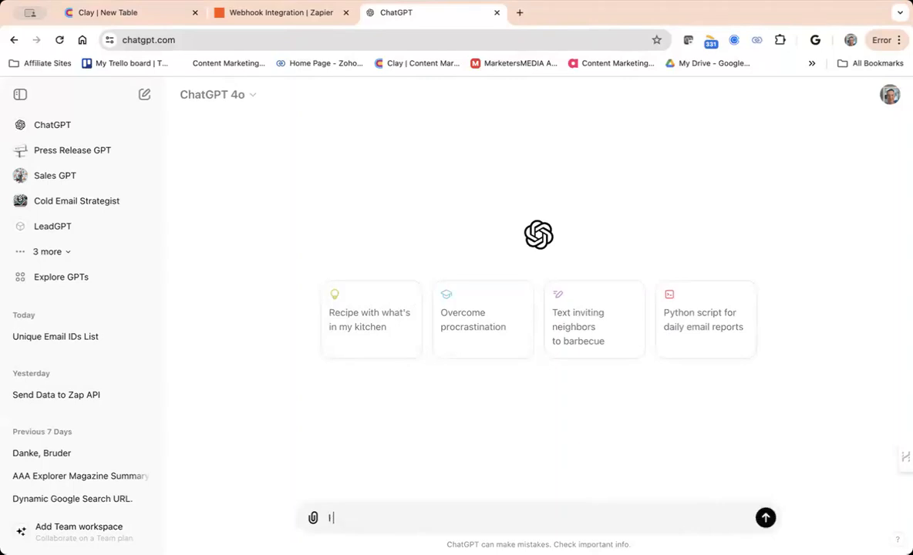
pyautogui.write(' want to sen')
pyautogui.press('BackSpace')
pyautogui.press('BackSpace')
pyautogui.write('send a co')
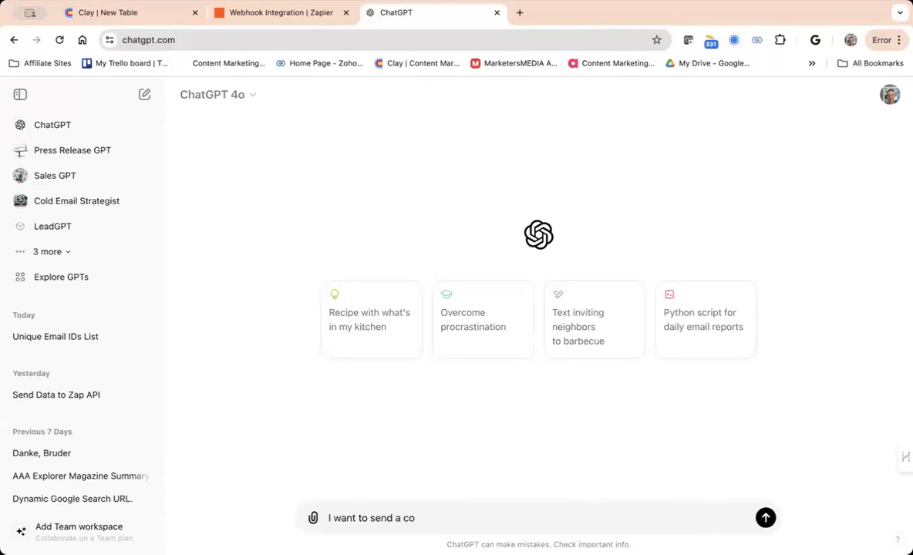
pyautogui.write('lumn via ap')
pyautogui.write('i in the body of th')
pyautogui.write('e p')
pyautogui.write('pi, th')
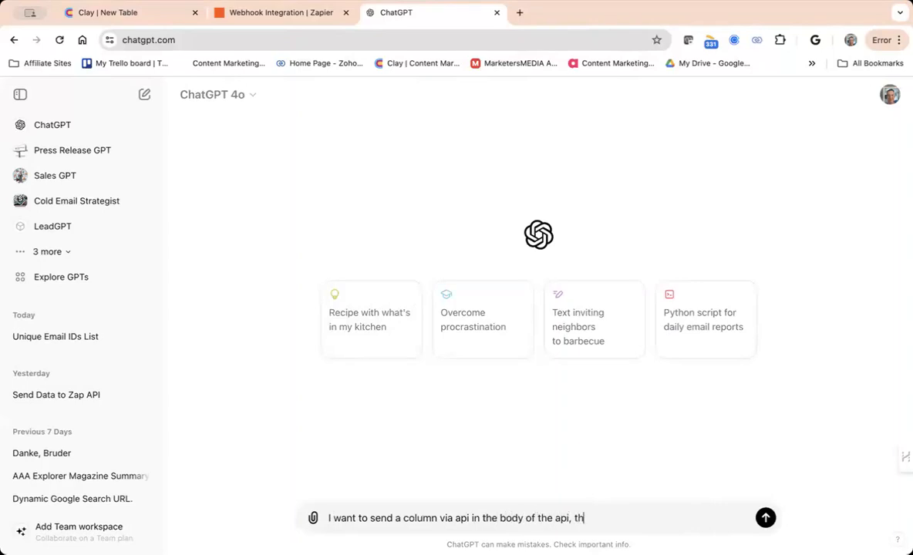
pyautogui.write('e column name is')
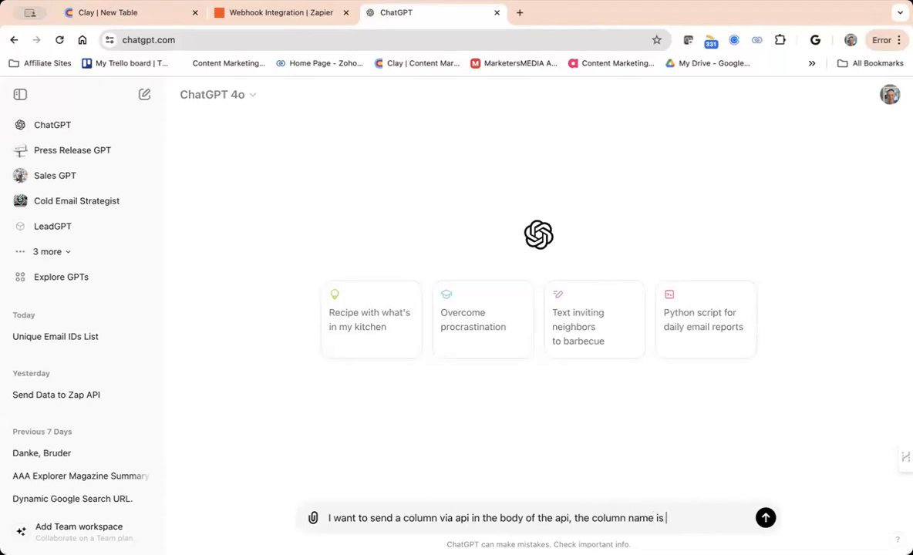
pyautogui.click(148, 19)
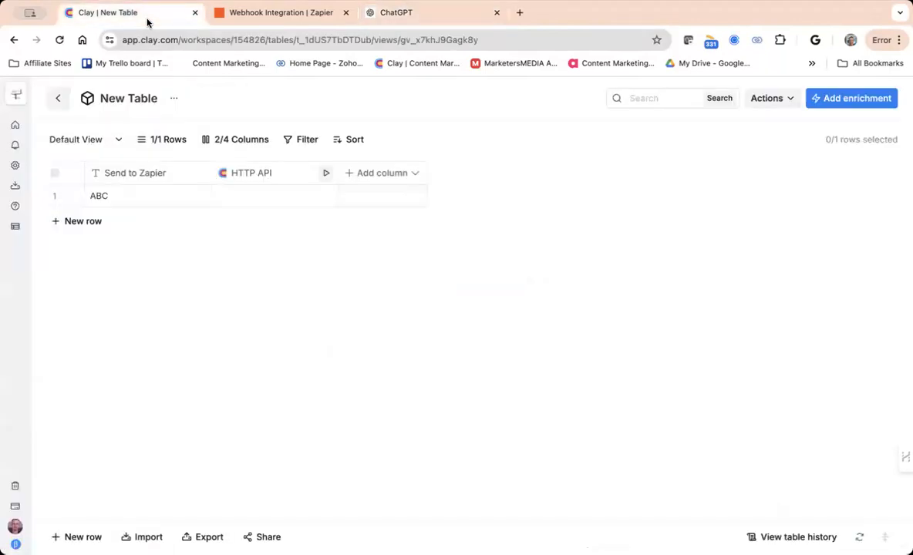
pyautogui.click(411, 21)
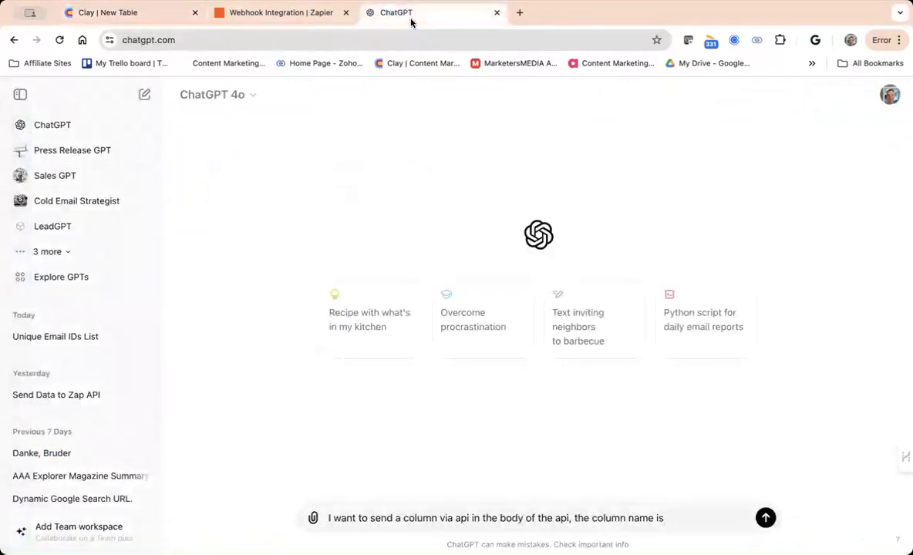
pyautogui.write('send to zapier. S')
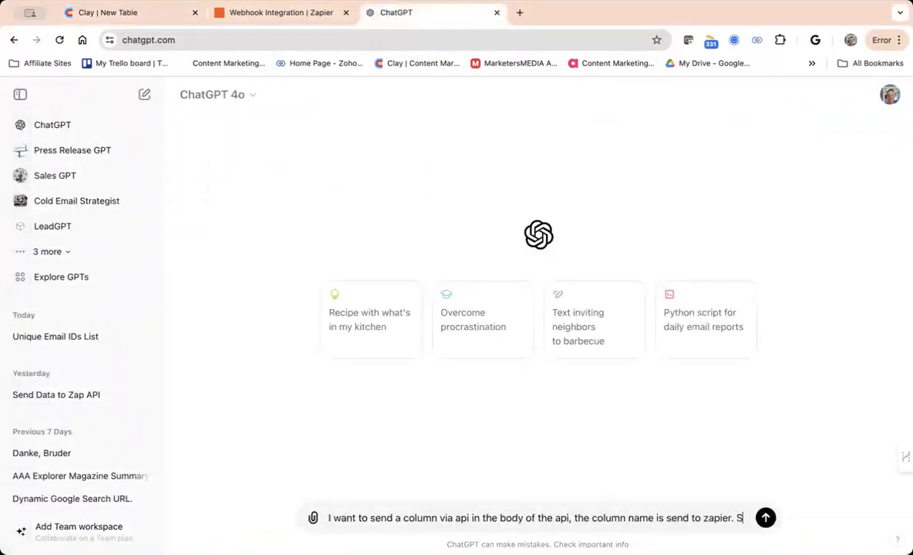
pyautogui.write('truc')
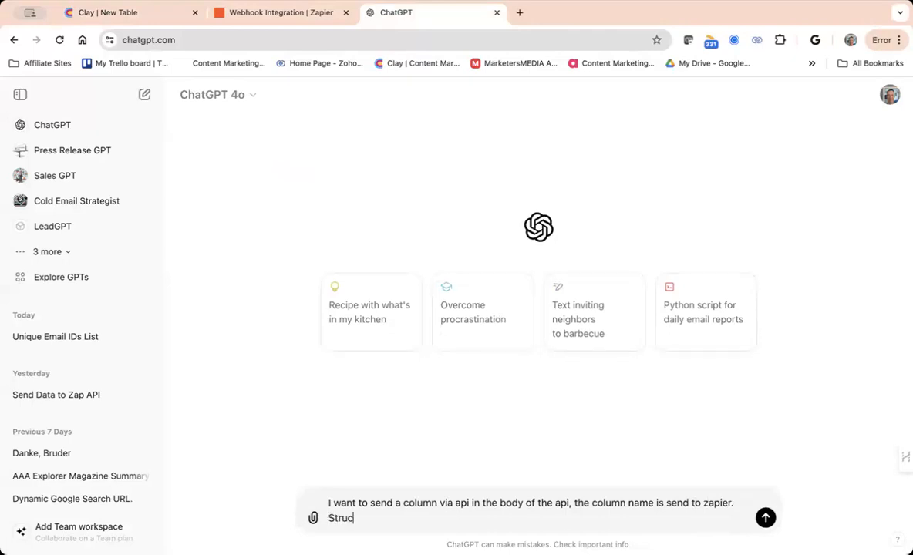
pyautogui.write('ture this body format')
pyautogui.press('Return')
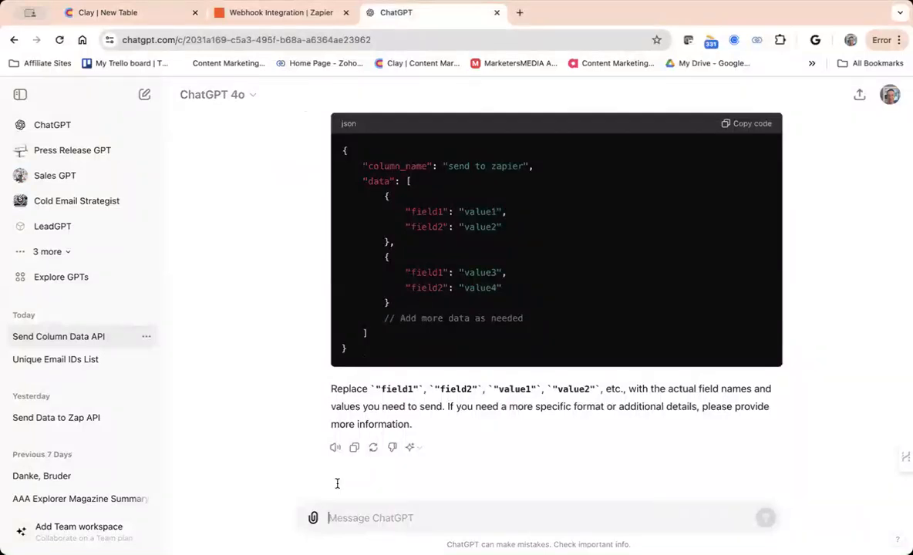
# Ask ChatGPT to write the body of the API call for a column called "Send to Zapier".
pyautogui.write('I hav')
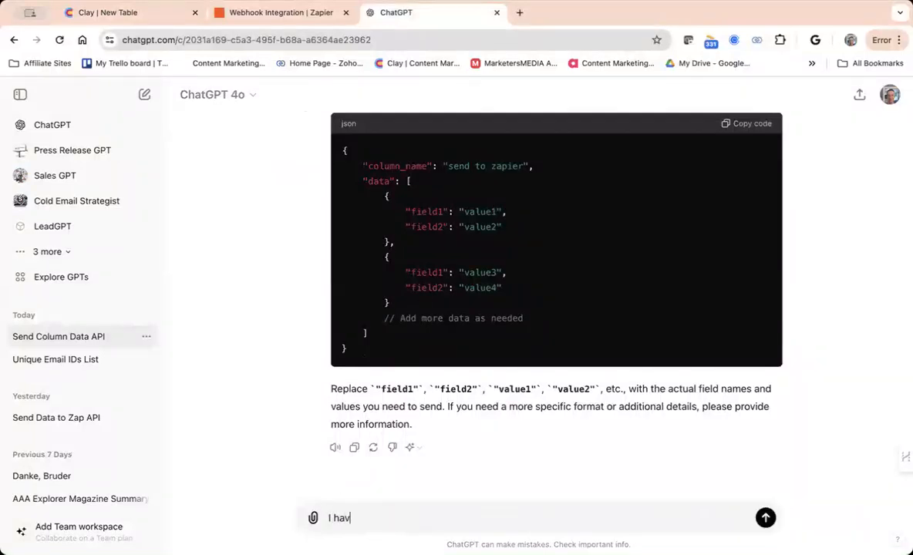
pyautogui.write('e a column called ')
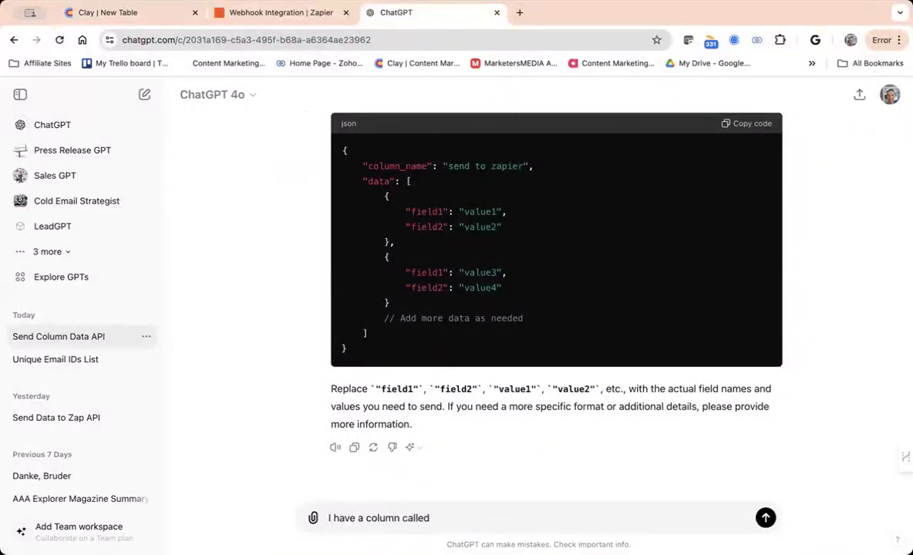
pyautogui.write('"Send to Zapier". Write the body of the api cal')
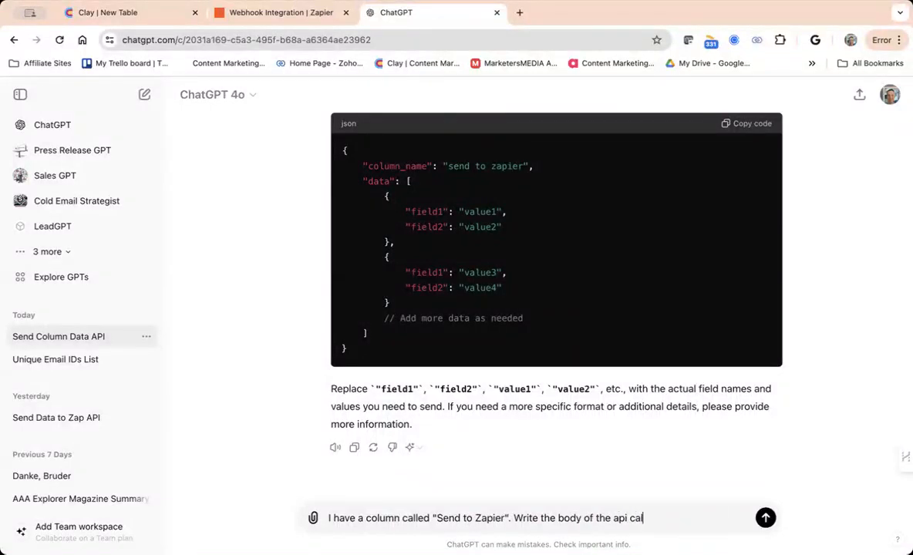
pyautogui.write('l')
pyautogui.press('Return')
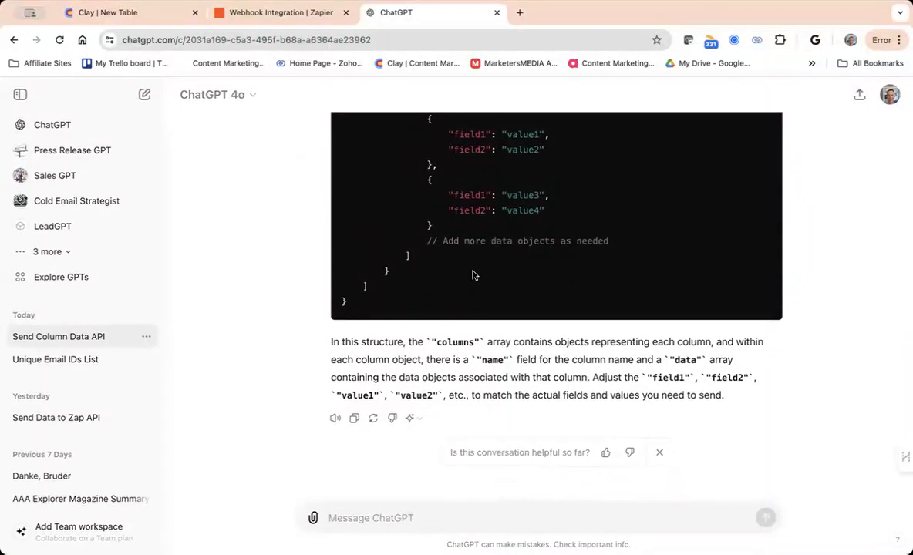
# Review the JSON body and explanation ChatGPT gave for the "Send to Zapier" column, and check the available models.
pyautogui.scroll(3, 473, 274)
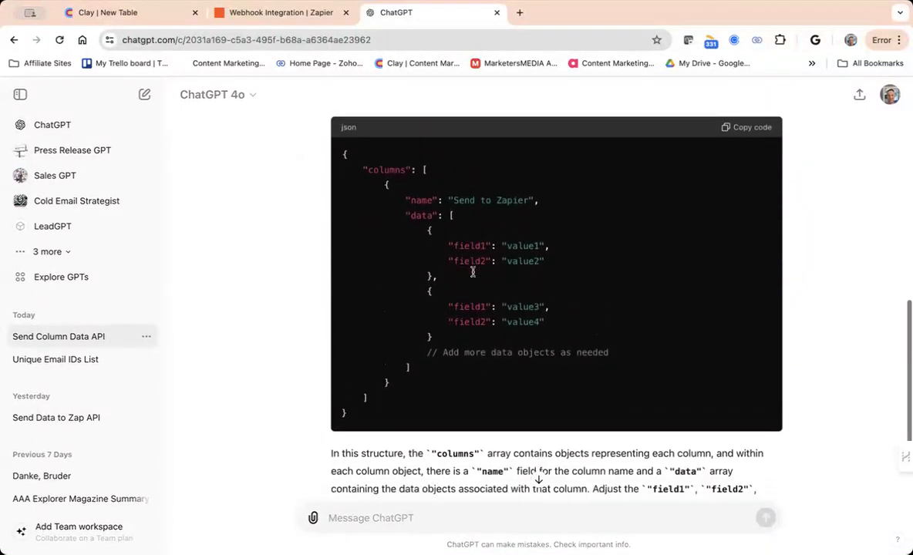
pyautogui.scroll(-2, 474, 271)
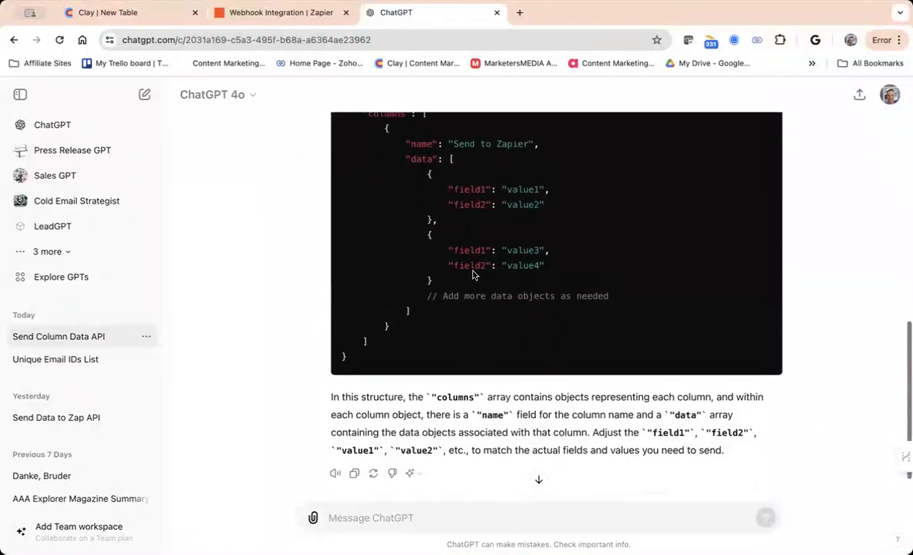
pyautogui.scroll(-2, 473, 274)
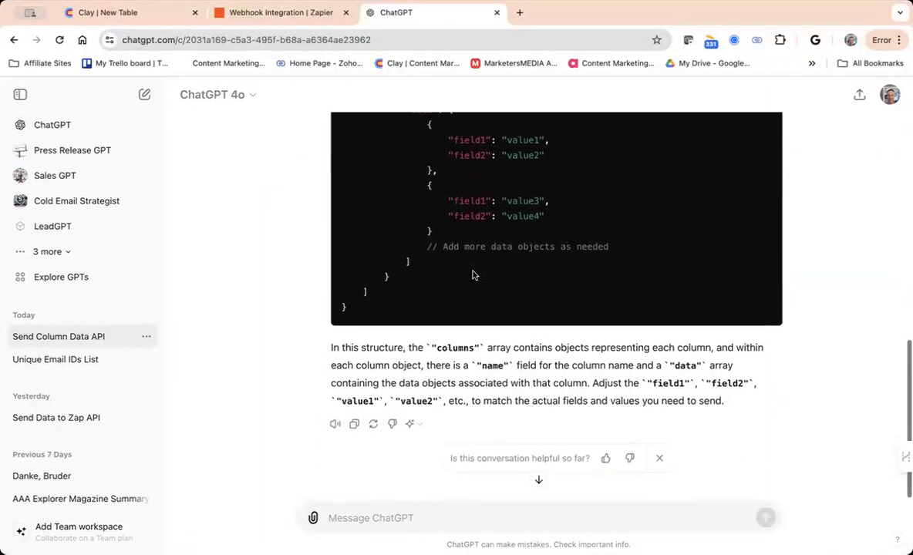
pyautogui.scroll(2, 473, 274)
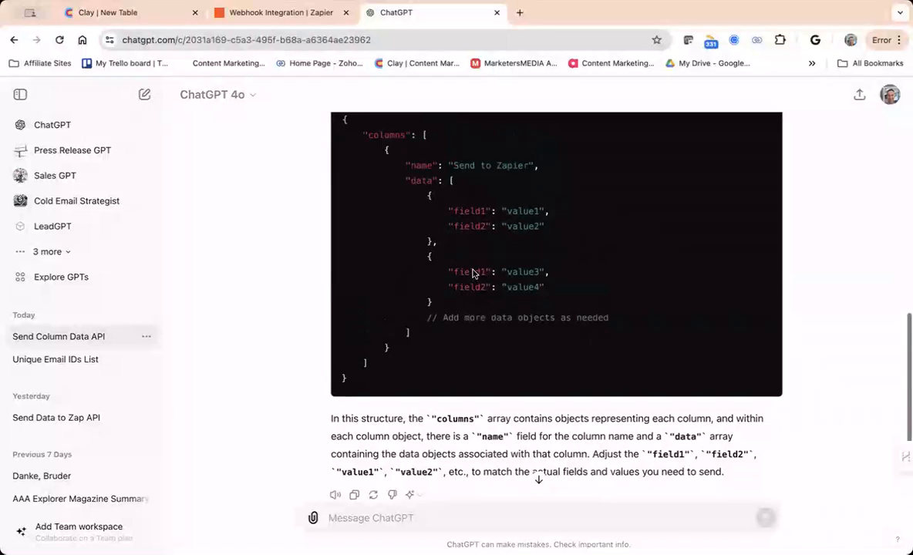
pyautogui.scroll(4, 473, 275)
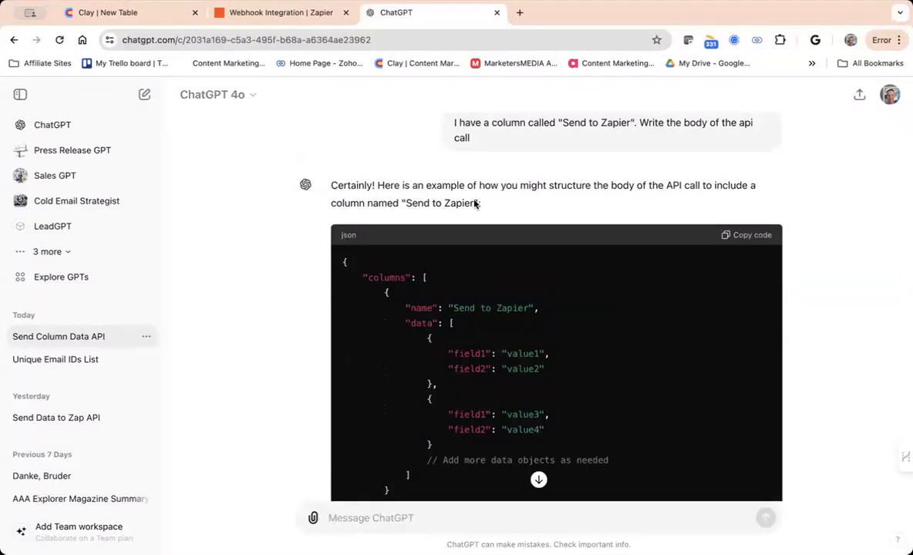
pyautogui.scroll(-6, 365, 179)
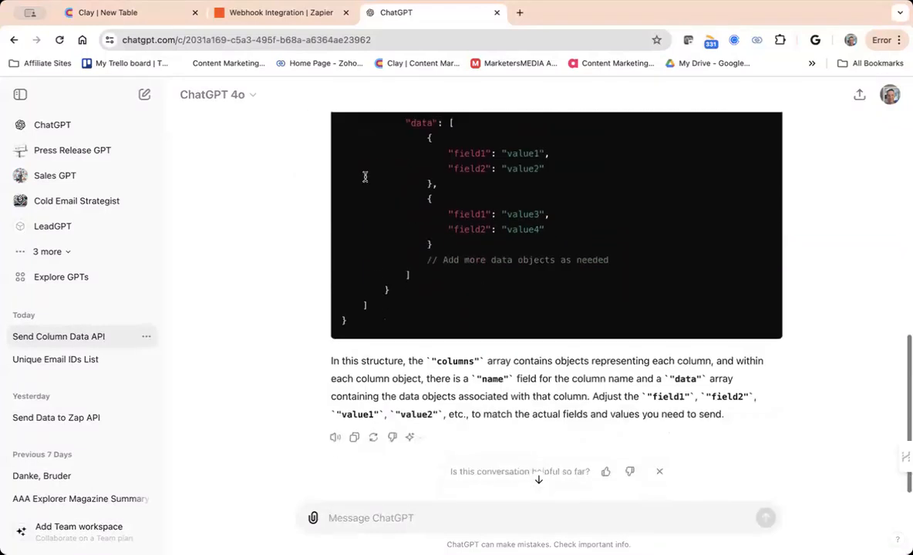
pyautogui.scroll(2, 364, 179)
pyautogui.click(233, 100)
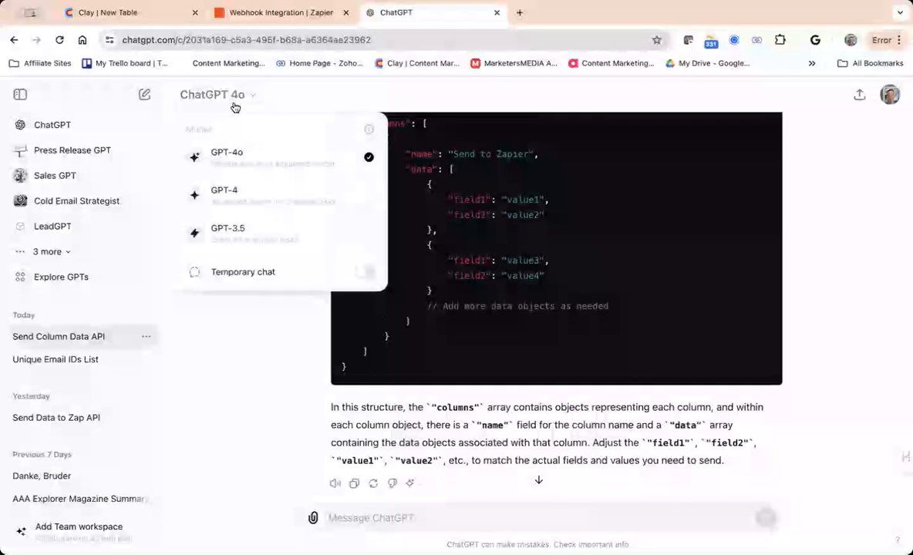
pyautogui.click(300, 114)
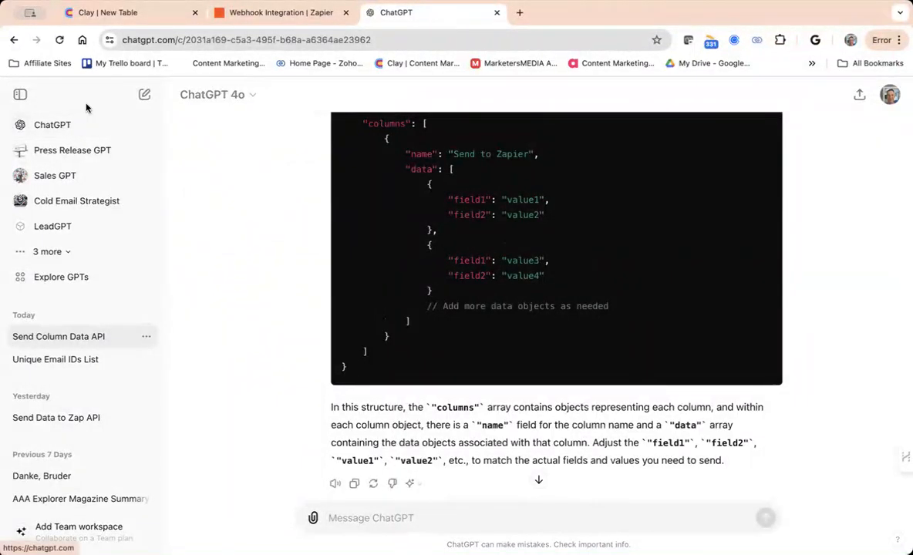
# Start a new ChatGPT conversation and ask for a simple API body for a column called "Send to Zapier".
pyautogui.click(145, 96)
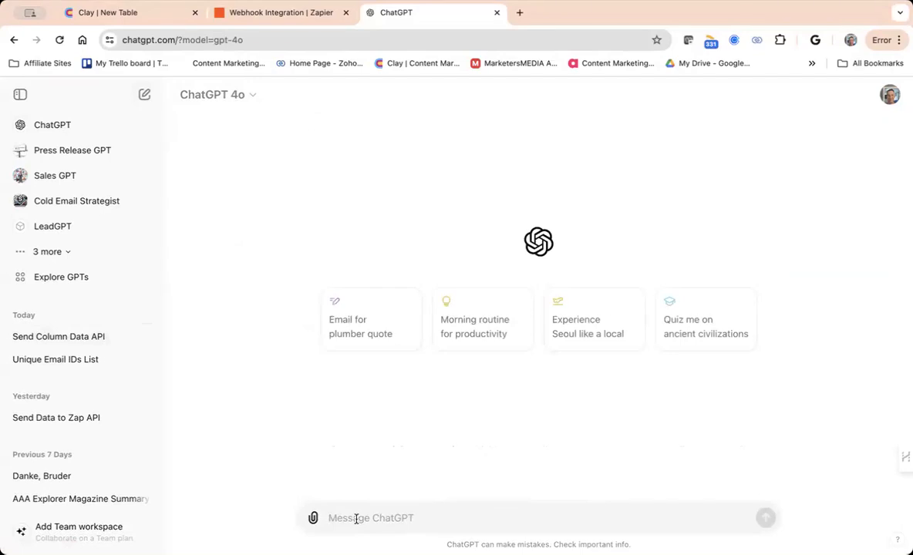
pyautogui.write('I')
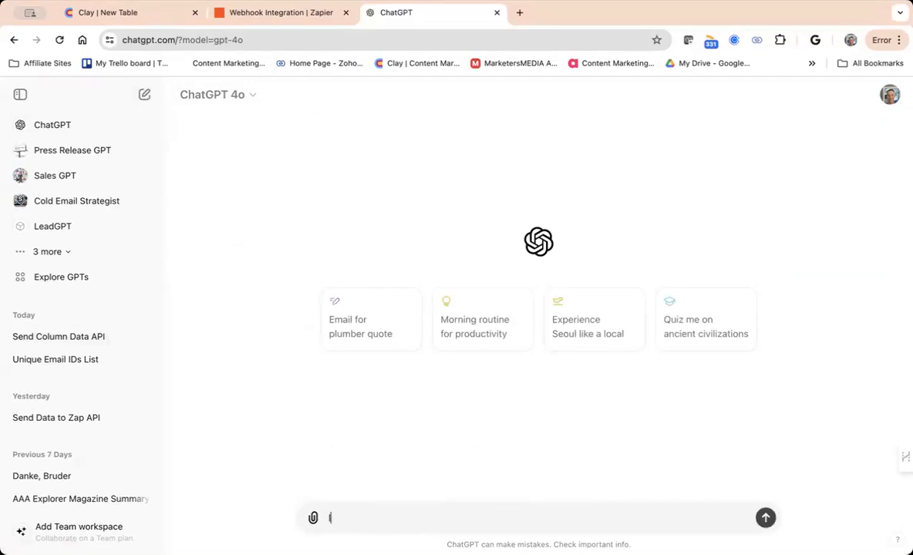
pyautogui.write(' have a col')
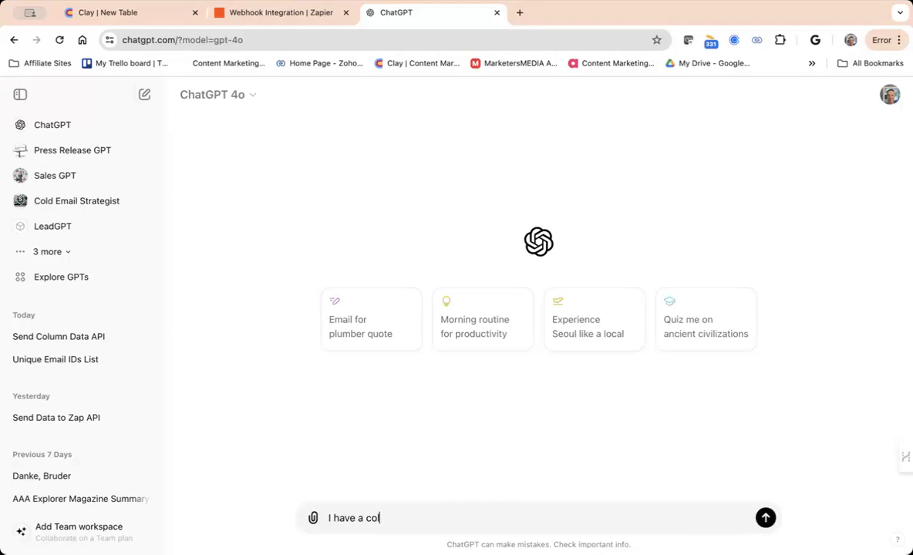
pyautogui.write('umn called "Send to Zapie')
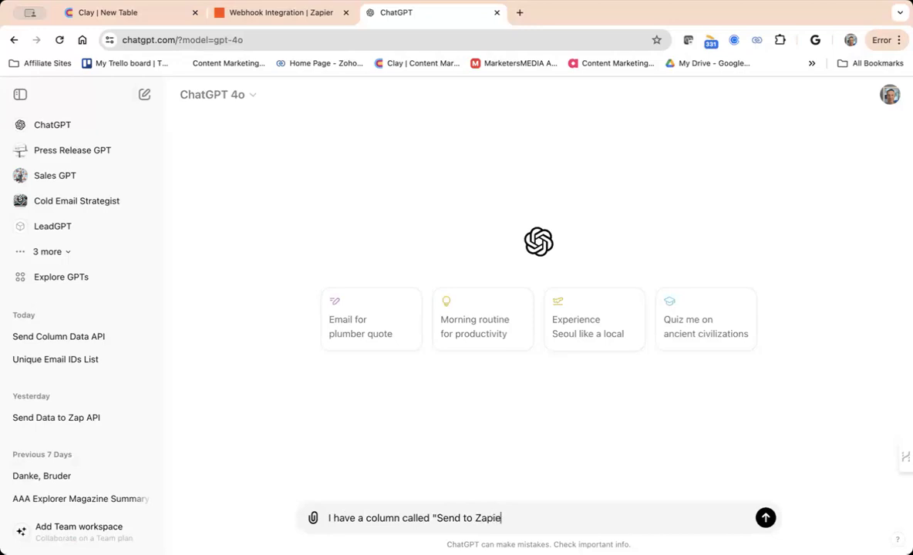
pyautogui.write('r". Write me a sim')
pyautogui.press('BackSpace')
pyautogui.press('BackSpace')
pyautogui.write('imple apu')
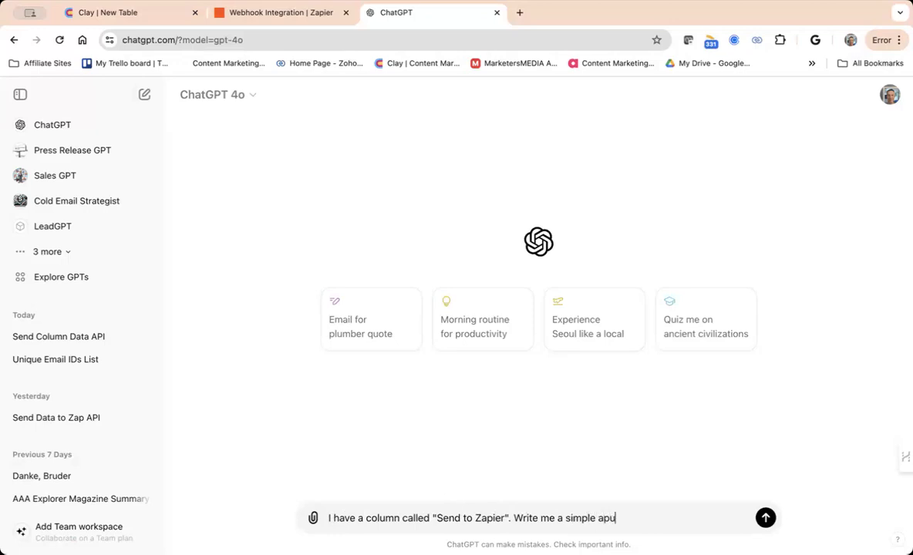
pyautogui.write(' body')
pyautogui.press('Return')
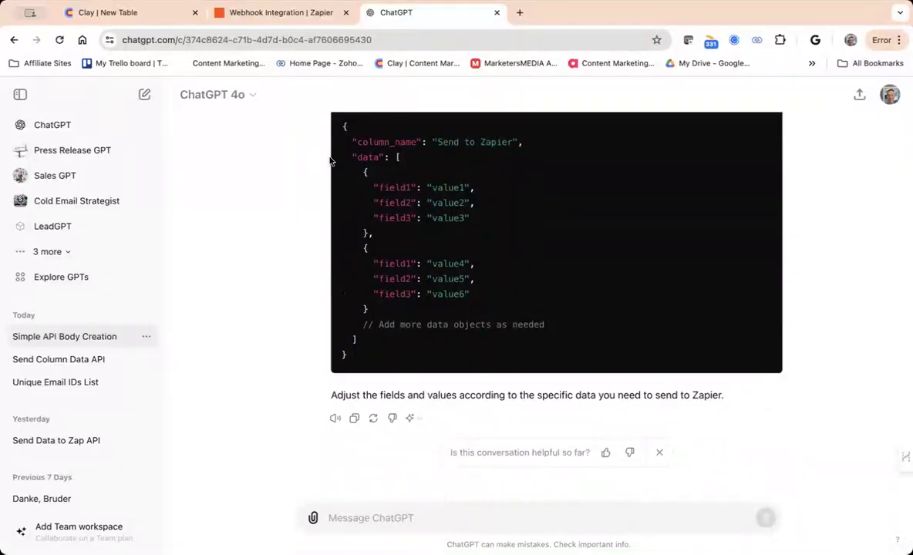
# Switch to Clay, open the Demo folder's Send to Zapier table, and examine the request body of its HTTP API column.
pyautogui.click(112, 13)
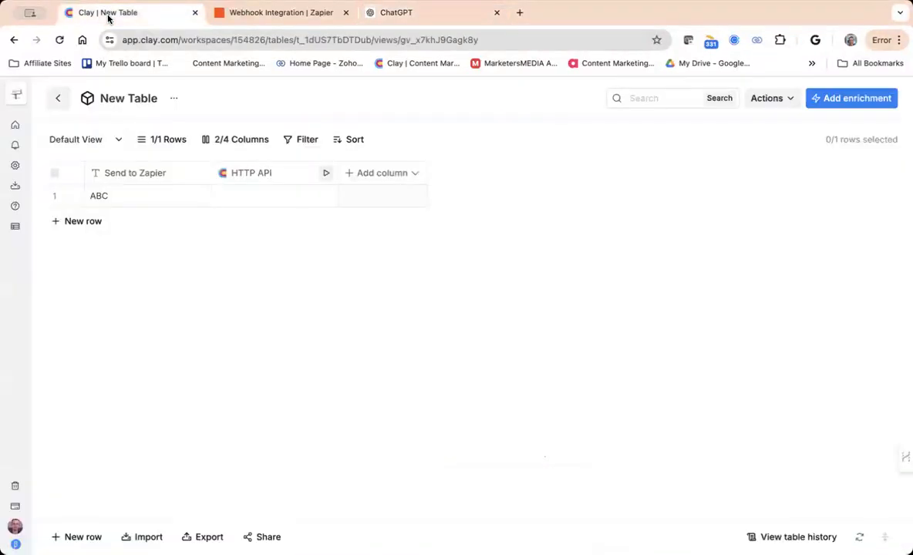
pyautogui.click(60, 99)
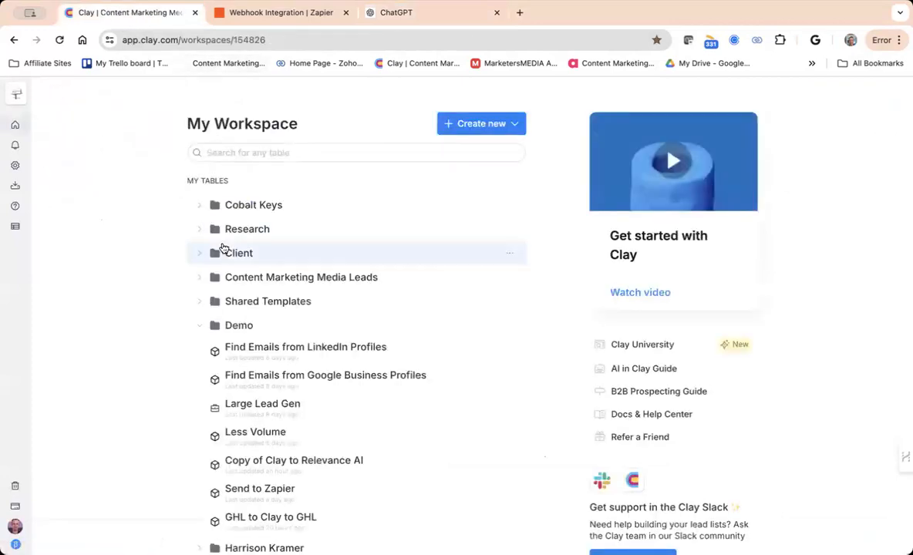
pyautogui.click(235, 488)
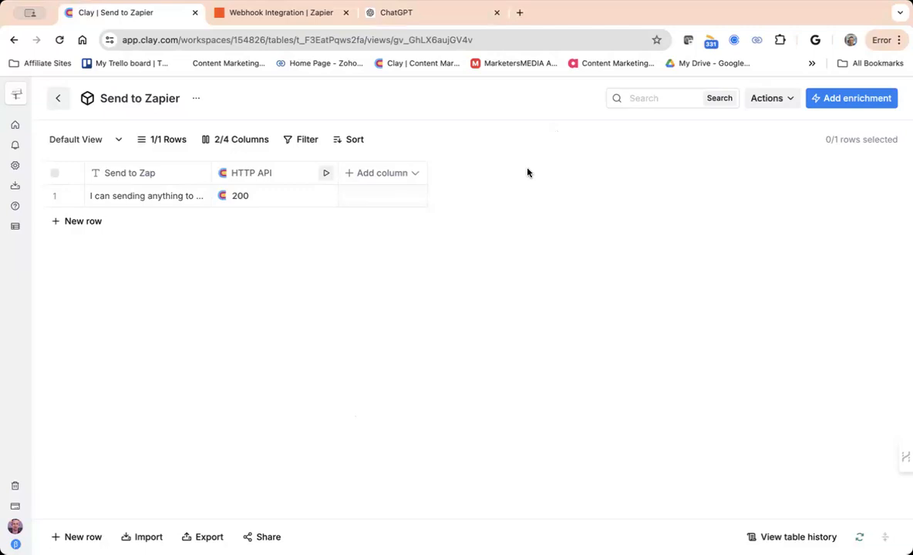
pyautogui.click(279, 196)
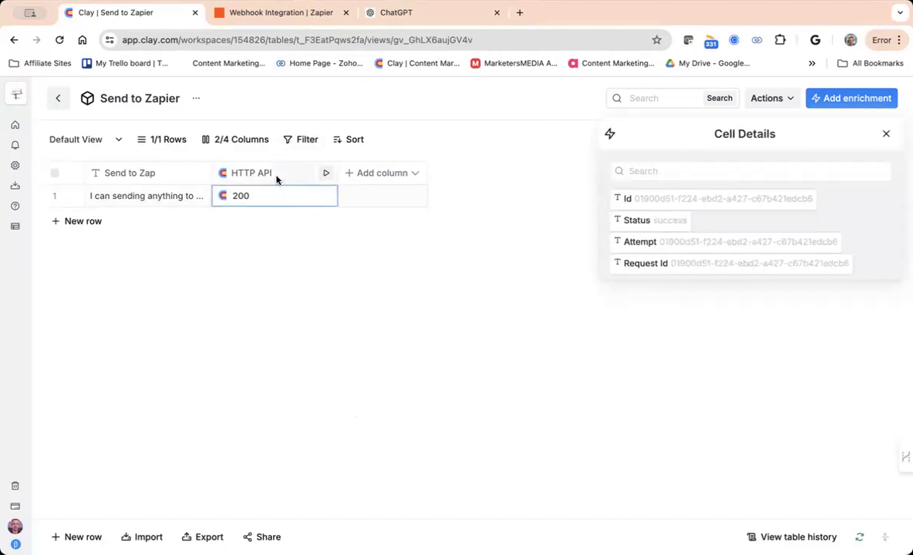
pyautogui.click(277, 177)
pyautogui.click(270, 224)
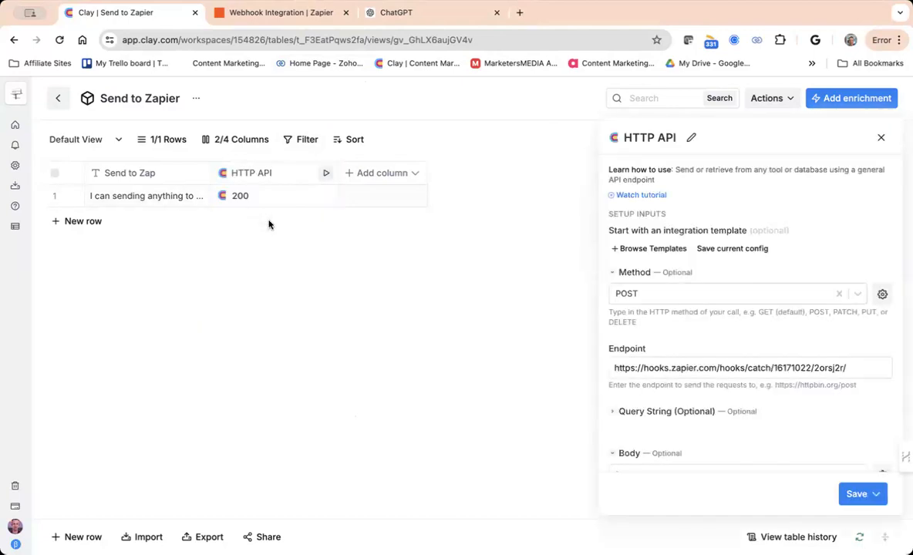
pyautogui.scroll(-4, 665, 255)
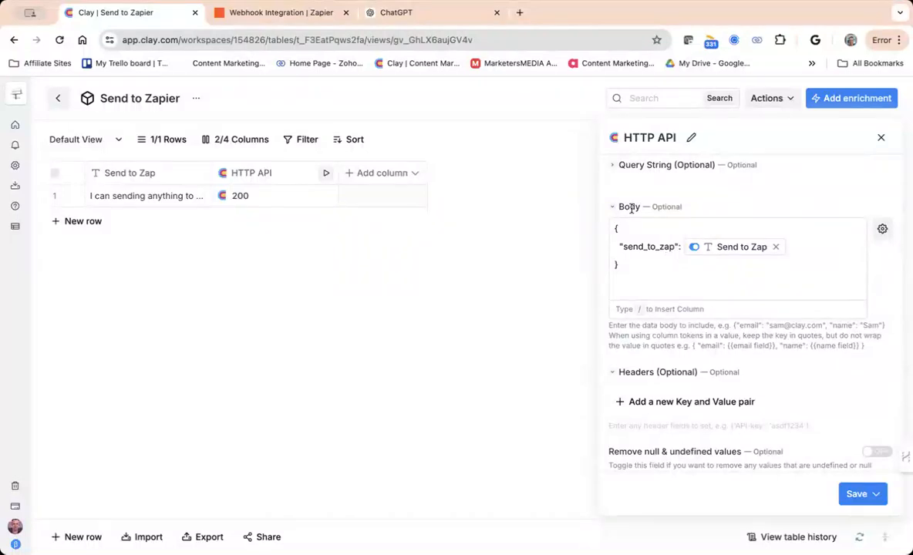
# Compare with ChatGPT's answer, then copy the entire JSON body from the Send to Zapier table's HTTP API settings in Clay.
pyautogui.click(380, 13)
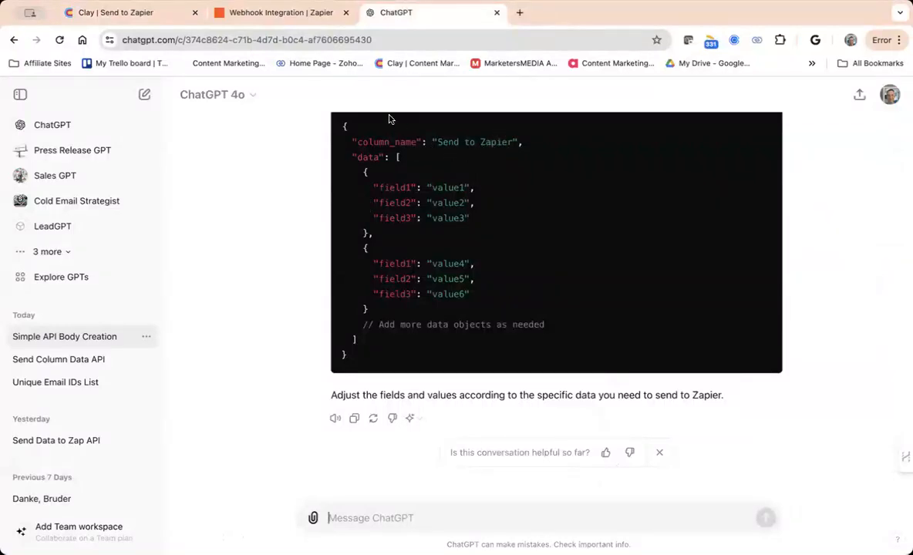
pyautogui.click(150, 16)
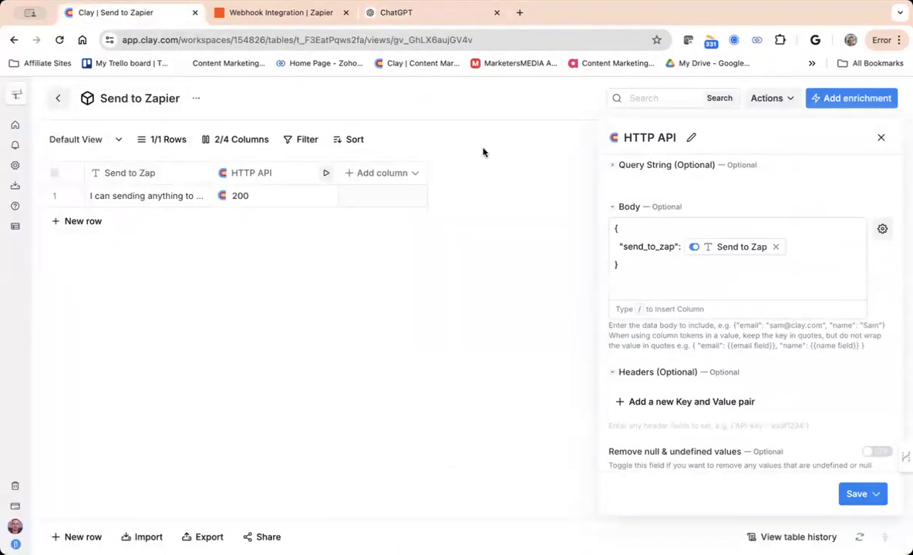
pyautogui.click(624, 267)
pyautogui.moveTo(624, 268); pyautogui.dragTo(612, 224)
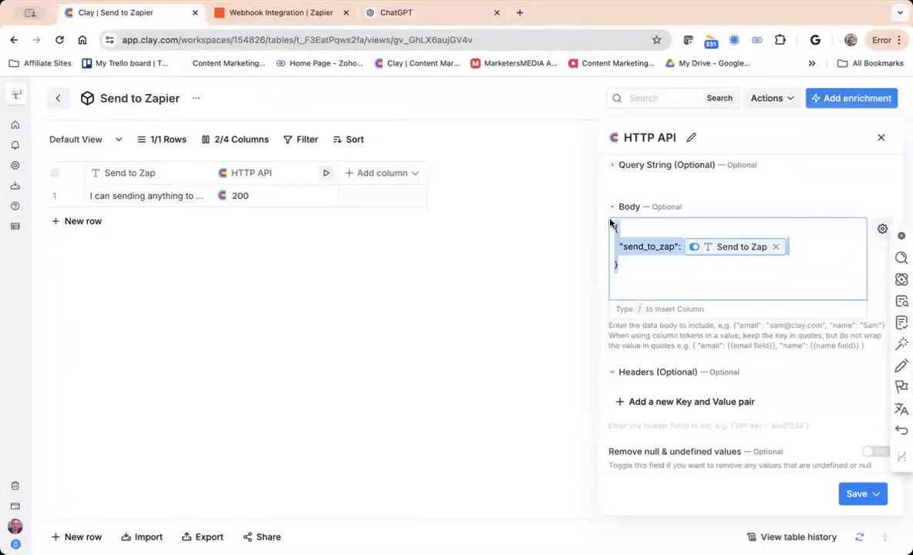
# Leave the Send to Zapier table and open New Table from the workspace's table list.
pyautogui.click(68, 106)
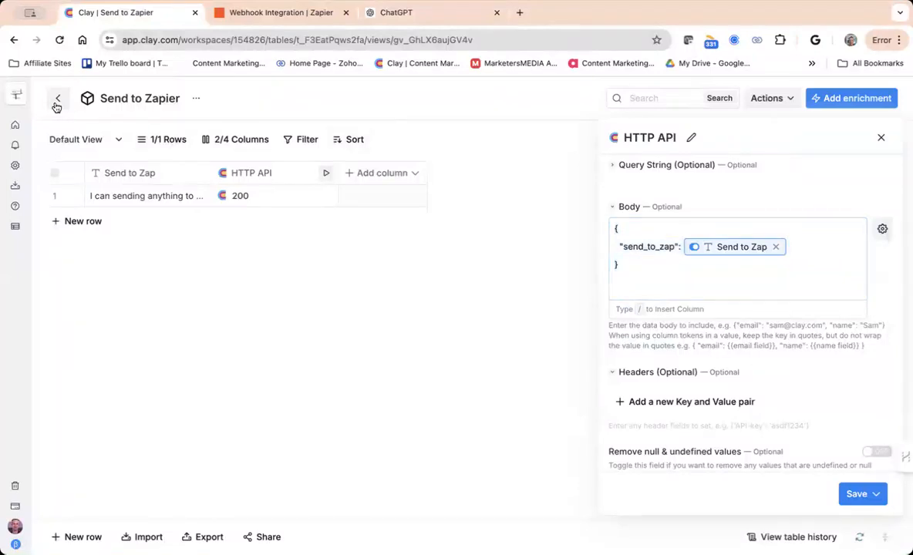
pyautogui.click(57, 103)
pyautogui.scroll(-3, 242, 256)
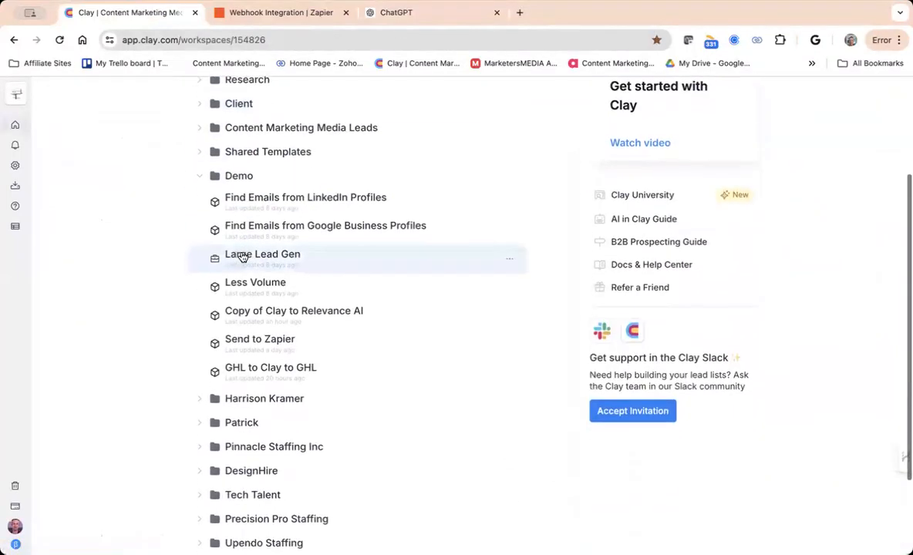
pyautogui.scroll(-3, 240, 255)
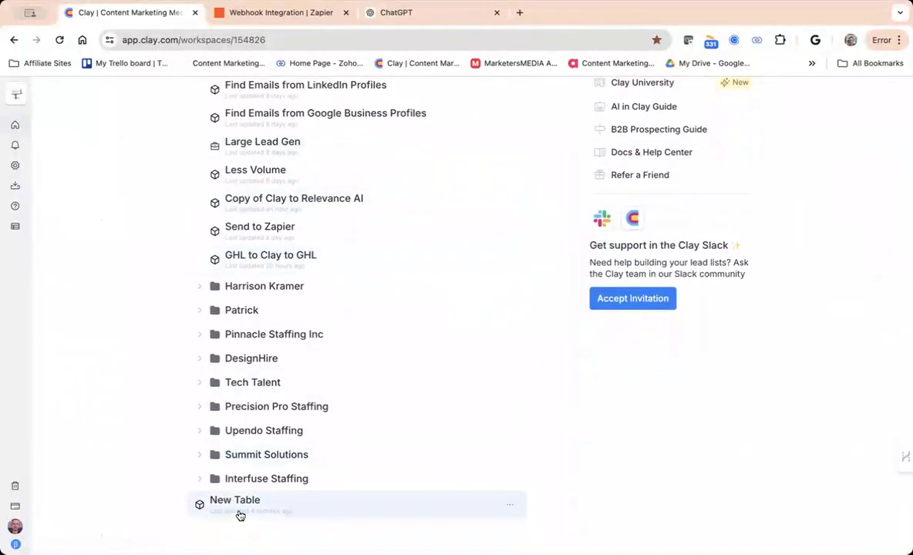
pyautogui.click(240, 515)
# Edit the HTTP API column, replacing the body "aaa" with the copied "send_to_zap" JSON and removing its column token from the other table.
pyautogui.click(276, 187)
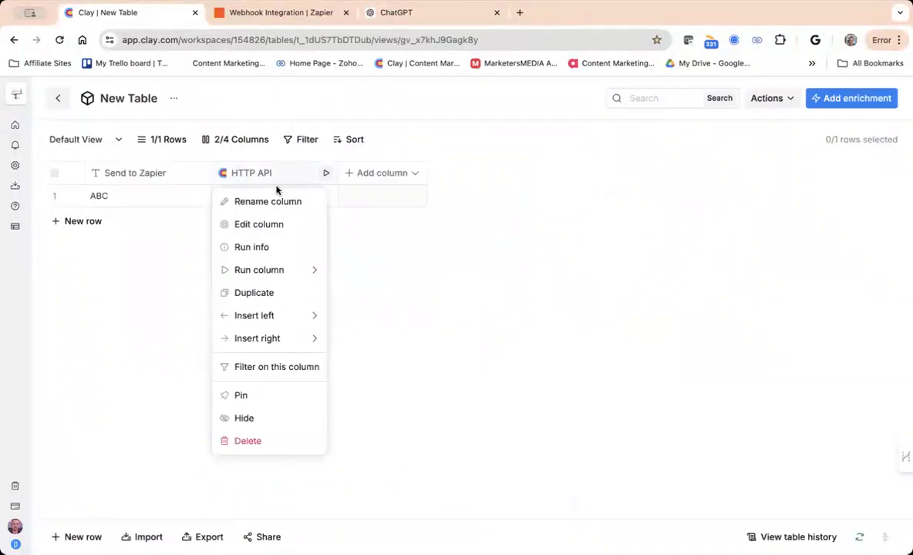
pyautogui.click(246, 224)
pyautogui.scroll(-3, 656, 269)
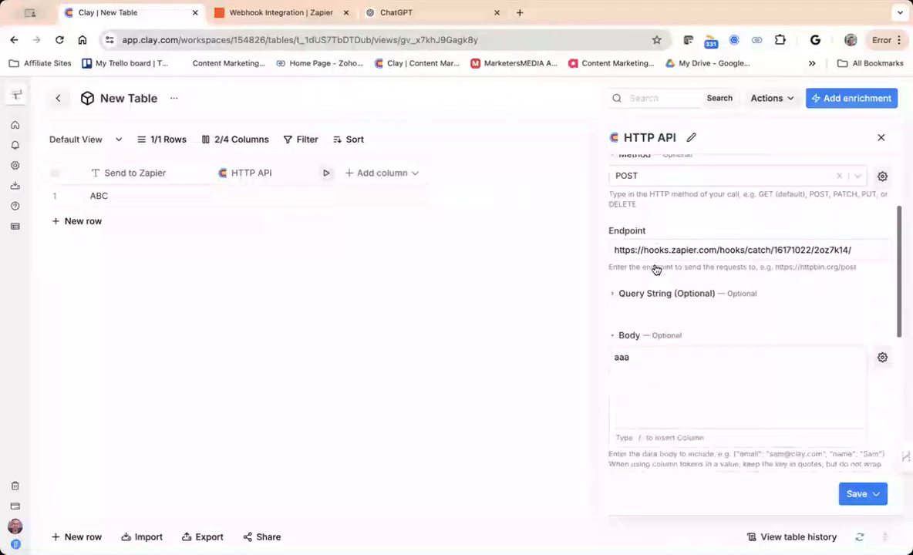
pyautogui.scroll(-2, 656, 269)
pyautogui.moveTo(643, 262); pyautogui.dragTo(604, 264)
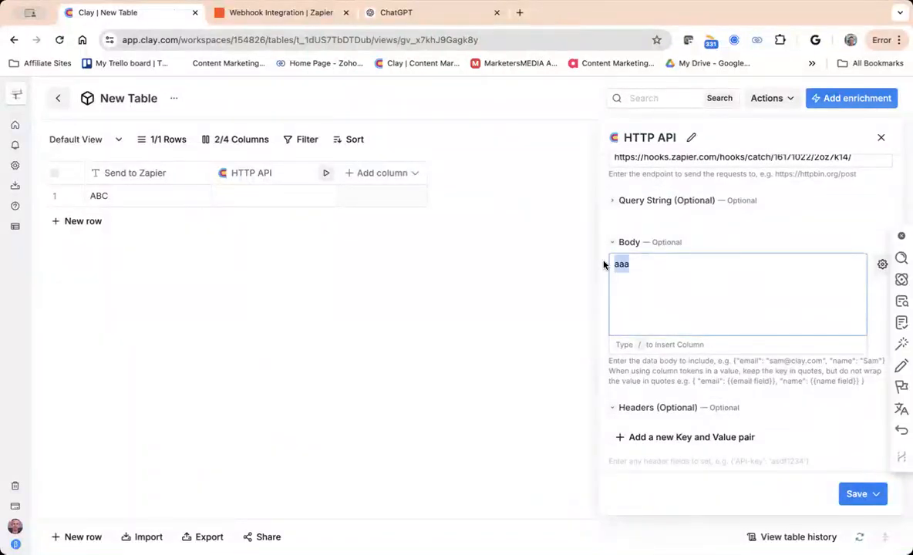
pyautogui.hotkey('ctrl', 'v')
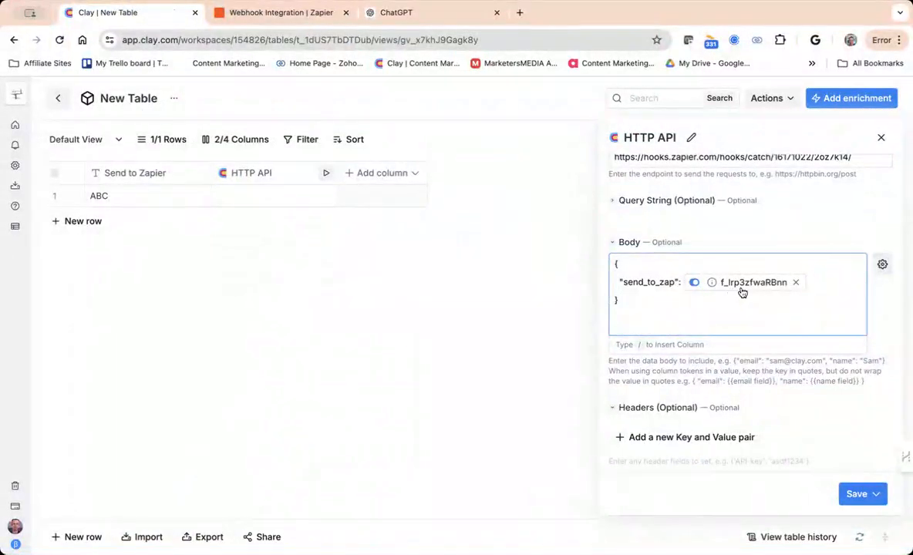
pyautogui.click(795, 283)
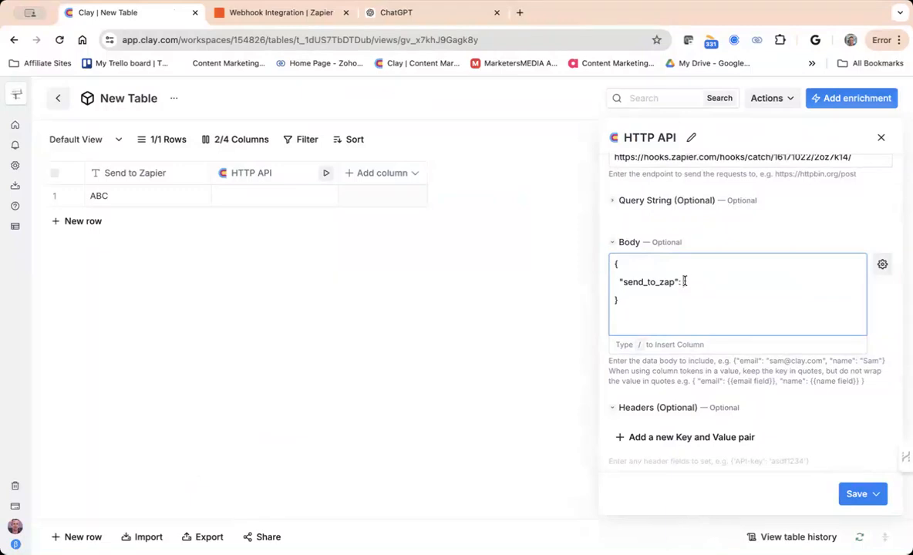
# Set the body's "send_to_zap" value to a first name in quotes and save the HTTP API column without running it.
pyautogui.write('"josh')
pyautogui.click(856, 492)
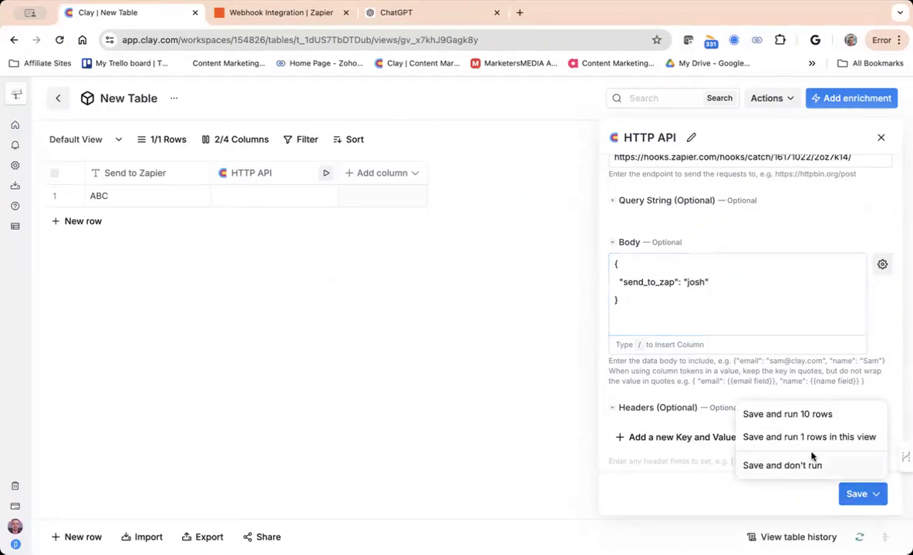
pyautogui.click(794, 465)
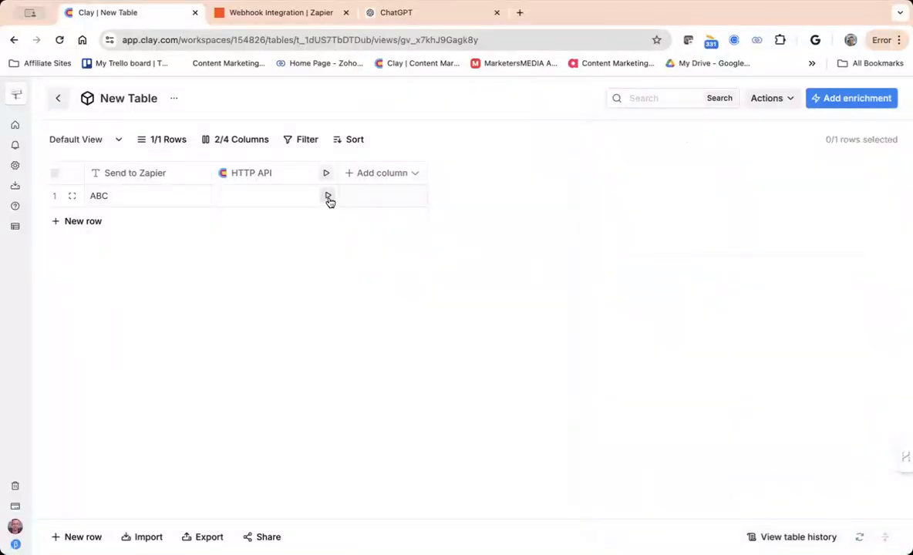
# Run the HTTP API cell in row 1 and inspect the response in its cell details.
pyautogui.click(328, 198)
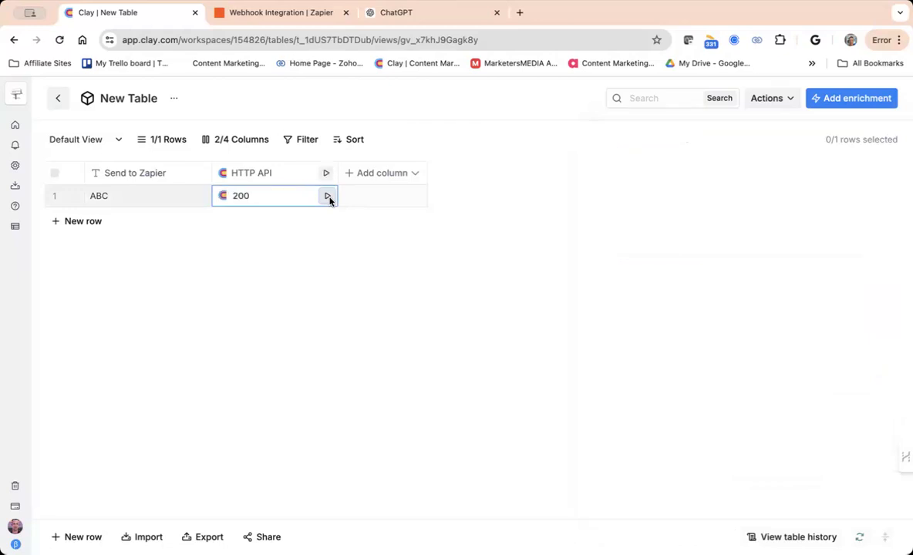
pyautogui.click(261, 195)
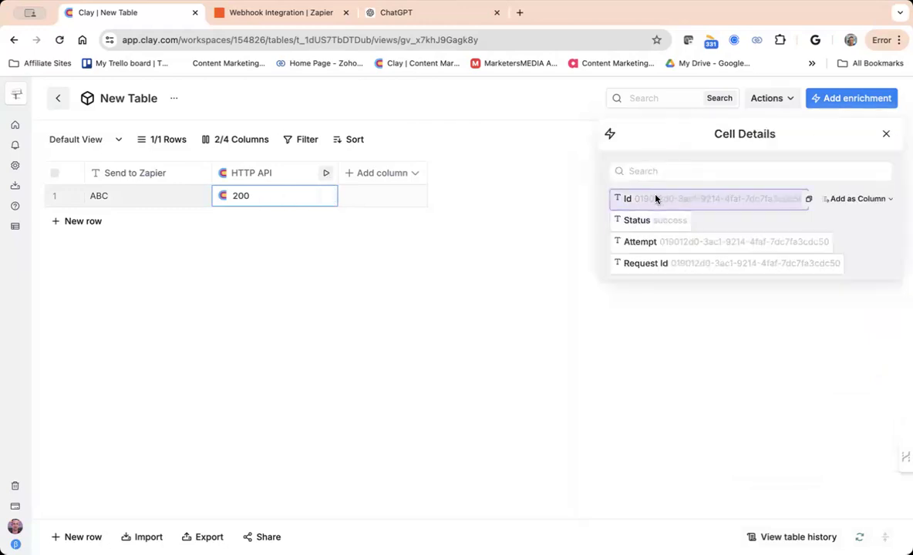
pyautogui.click(886, 136)
# Edit the HTTP API column, replacing the "send_to_zap" text value with the Send to Zapier column token, and save without running.
pyautogui.click(262, 171)
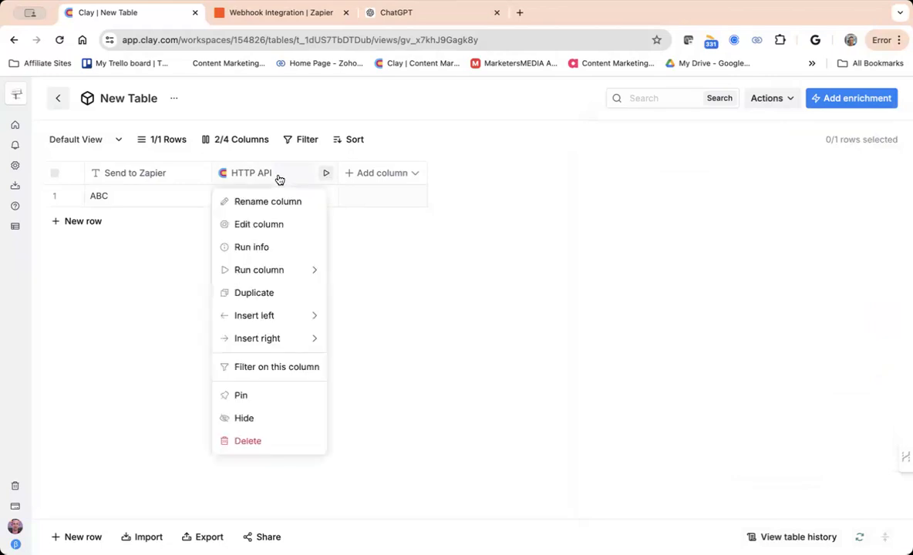
pyautogui.click(279, 224)
pyautogui.scroll(-5, 634, 266)
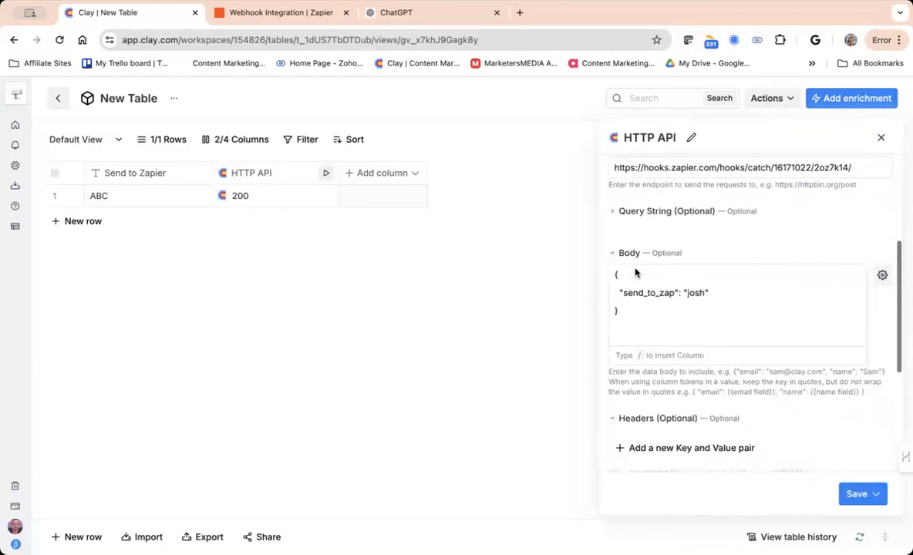
pyautogui.scroll(-1, 635, 273)
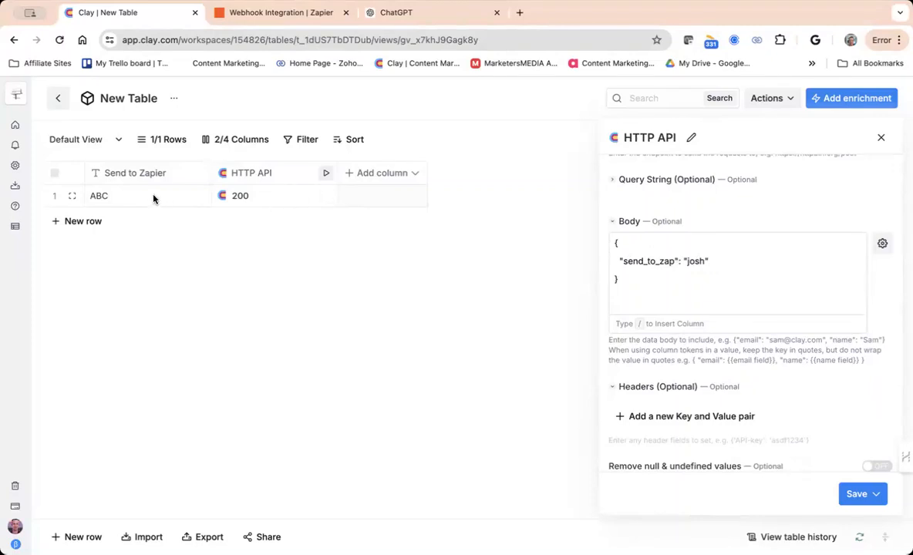
pyautogui.click(710, 261)
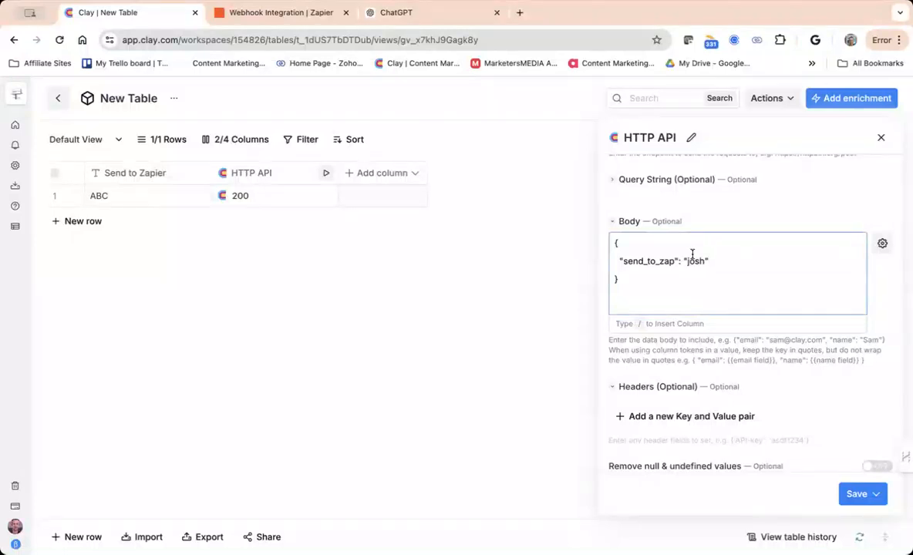
pyautogui.click(660, 262)
pyautogui.press('BackSpace')
pyautogui.press('BackSpace')
pyautogui.press('BackSpace')
pyautogui.press('BackSpace')
pyautogui.press('BackSpace')
pyautogui.press('BackSpace')
pyautogui.write('/')
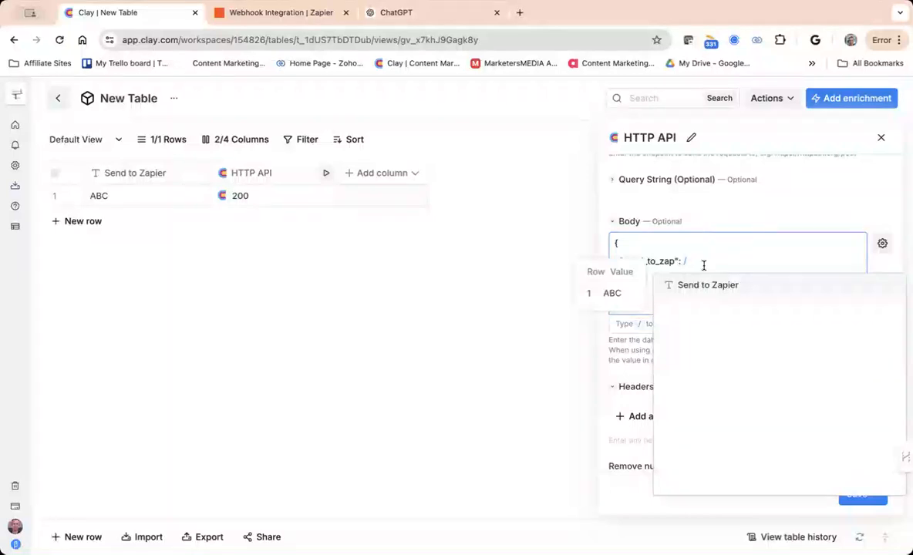
pyautogui.click(710, 285)
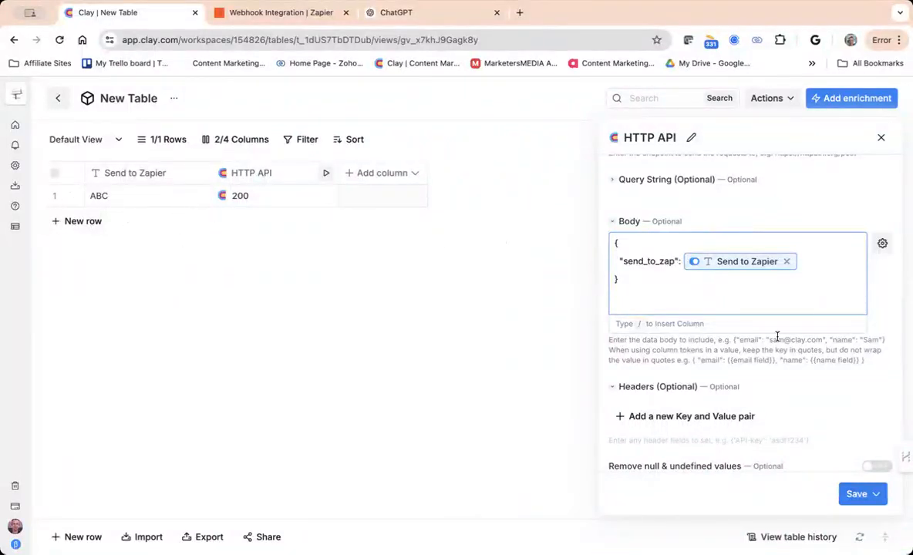
pyautogui.click(858, 494)
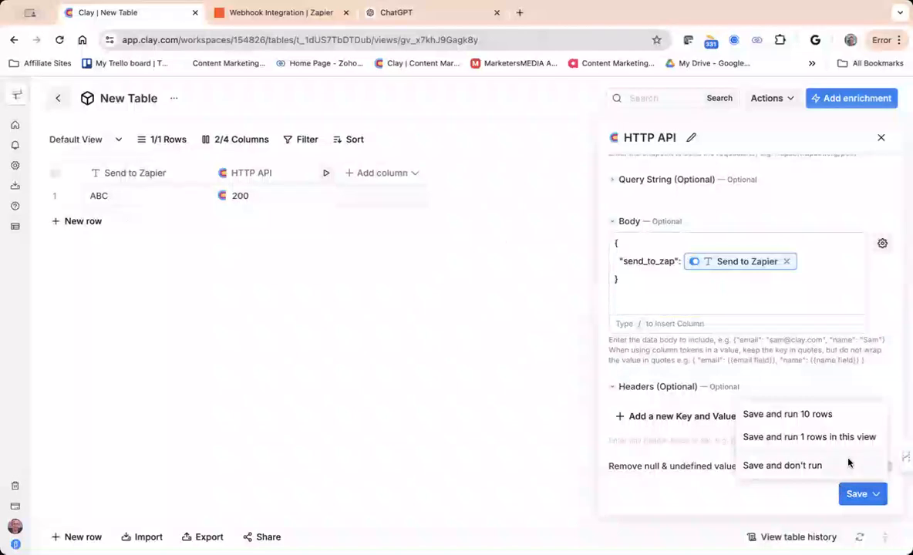
pyautogui.click(829, 465)
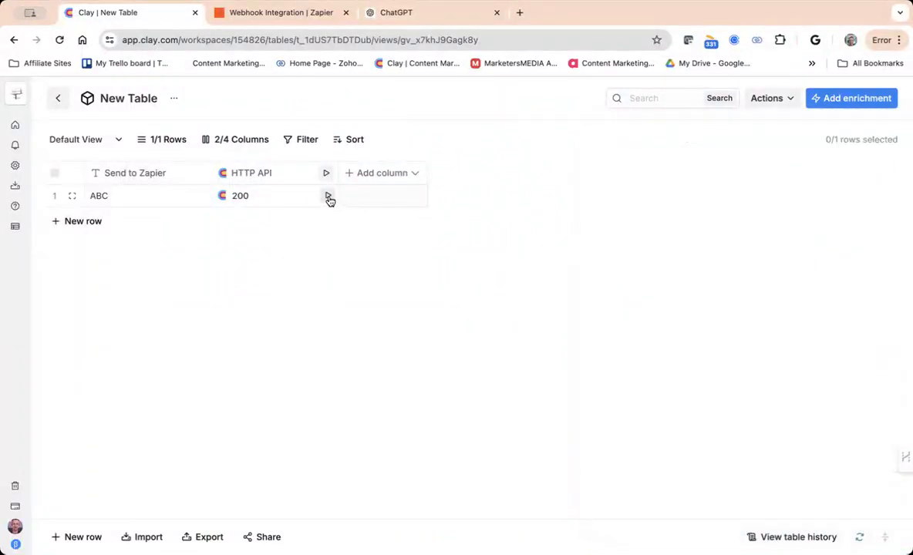
# Run the HTTP API cell in row 1, and test the Catch Hook trigger in Zapier.
pyautogui.click(328, 198)
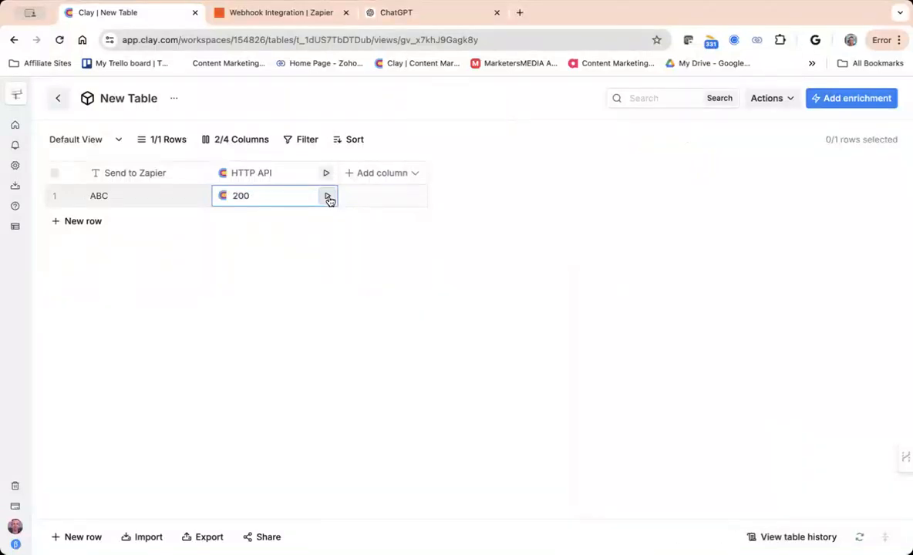
pyautogui.click(291, 17)
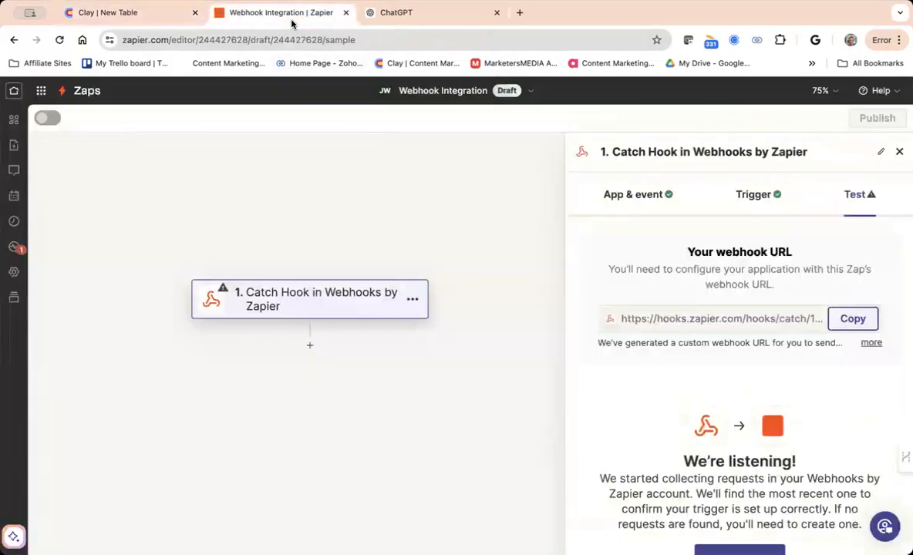
pyautogui.scroll(-2, 667, 301)
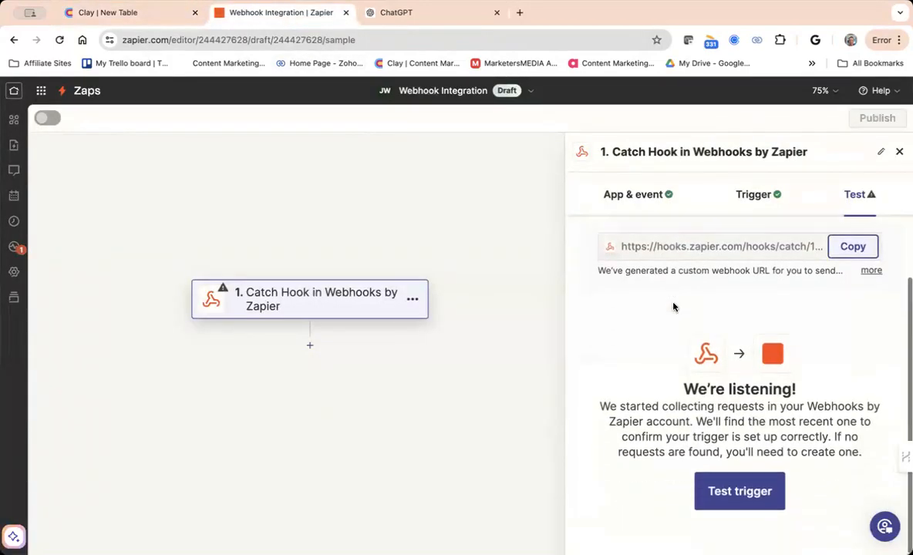
pyautogui.click(739, 494)
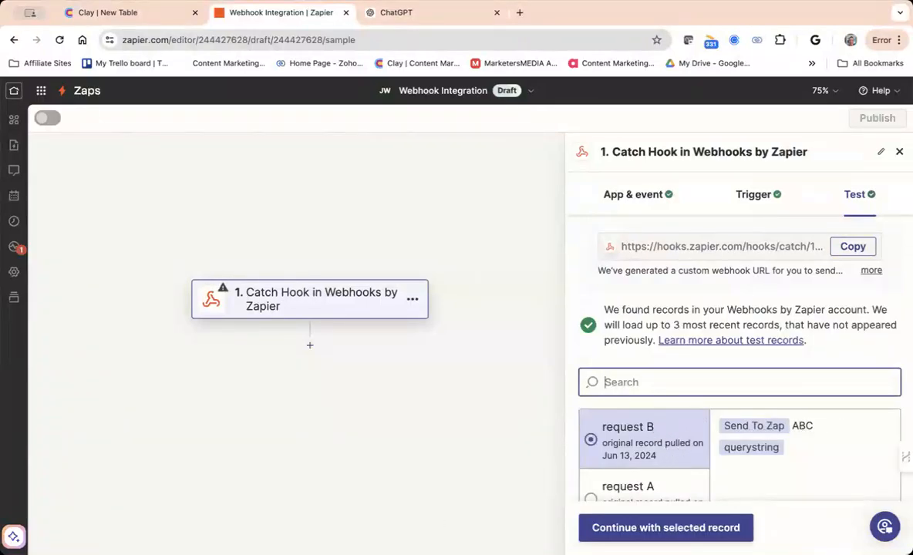
# Compare the Send To Zap values of request A and request B, leaving request B selected as the test record.
pyautogui.scroll(-4, 805, 428)
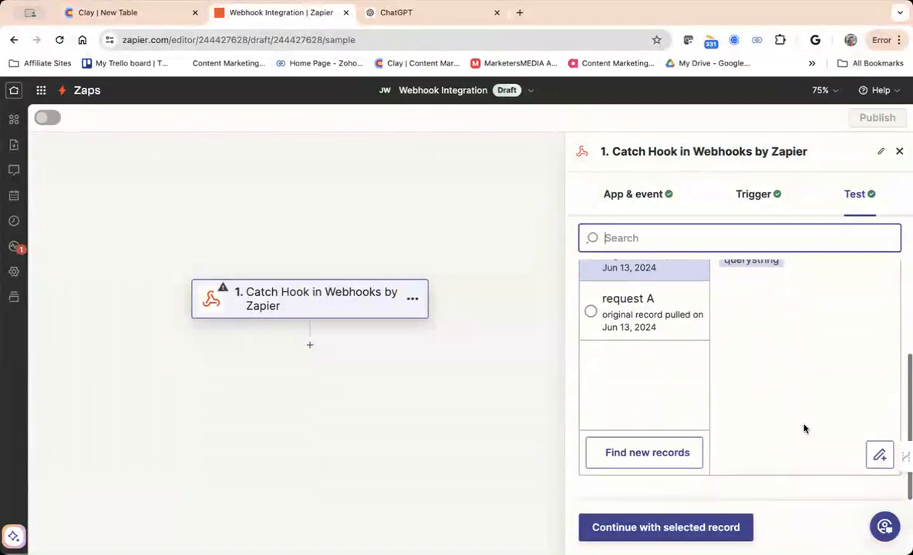
pyautogui.scroll(1, 805, 428)
pyautogui.click(658, 333)
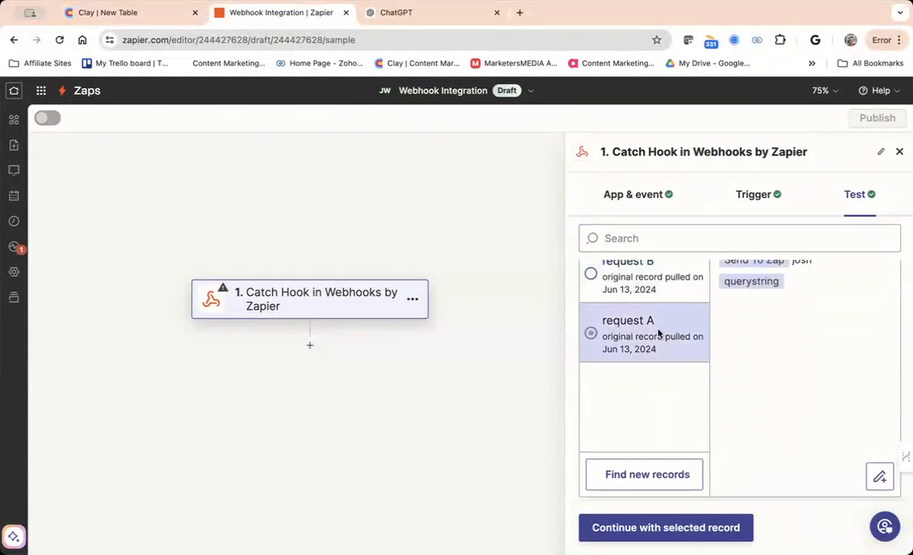
pyautogui.scroll(2, 760, 341)
pyautogui.click(675, 368)
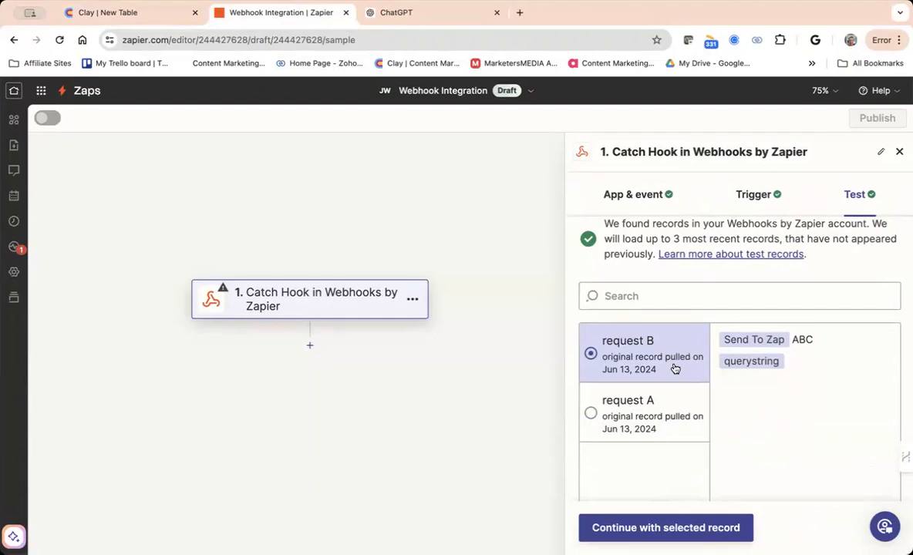
pyautogui.click(85, 23)
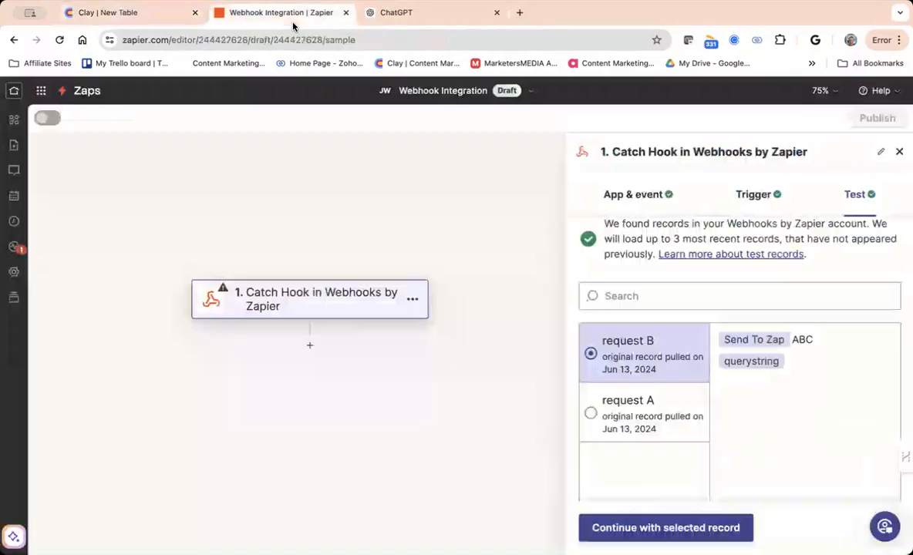
pyautogui.click(292, 25)
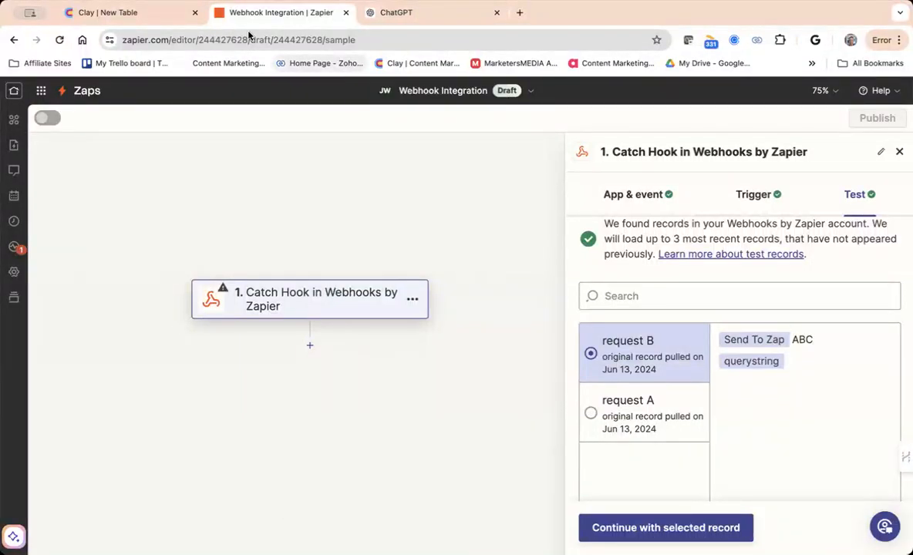
# Switch to Clay and review the method, endpoint and body of New Table's HTTP API column, closing its settings without changes.
pyautogui.click(171, 16)
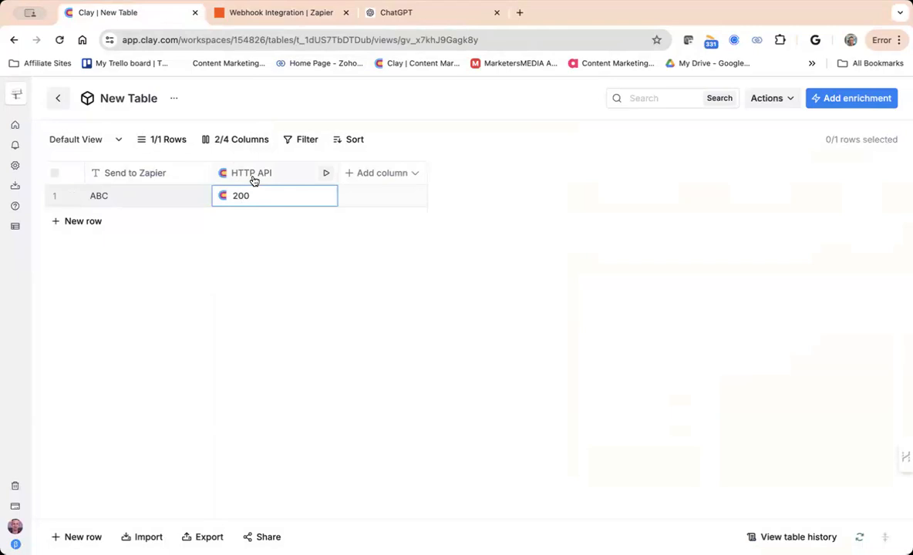
pyautogui.click(252, 177)
pyautogui.click(256, 224)
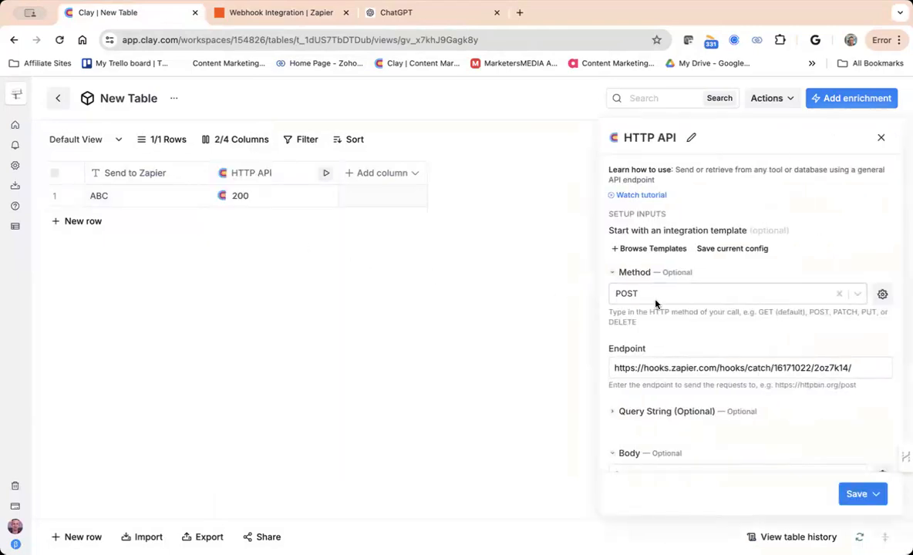
pyautogui.scroll(-3, 655, 303)
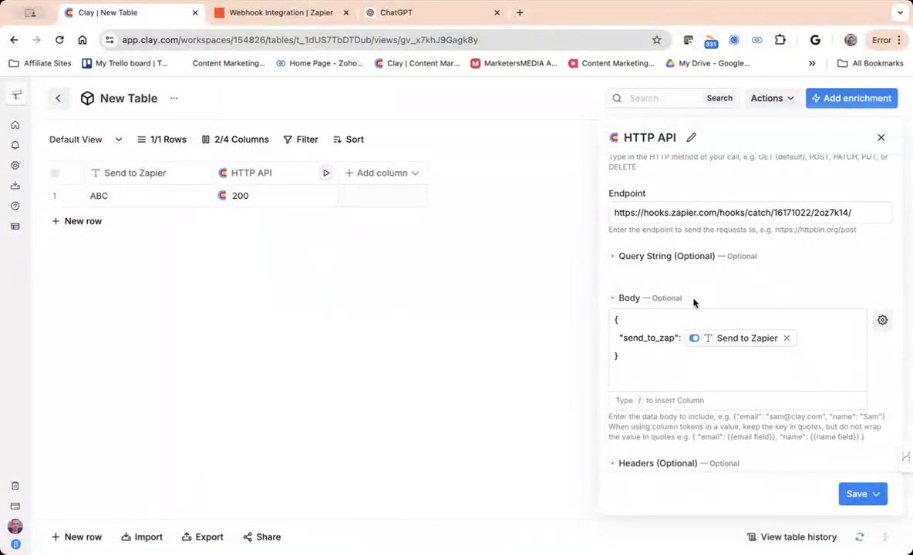
pyautogui.click(880, 138)
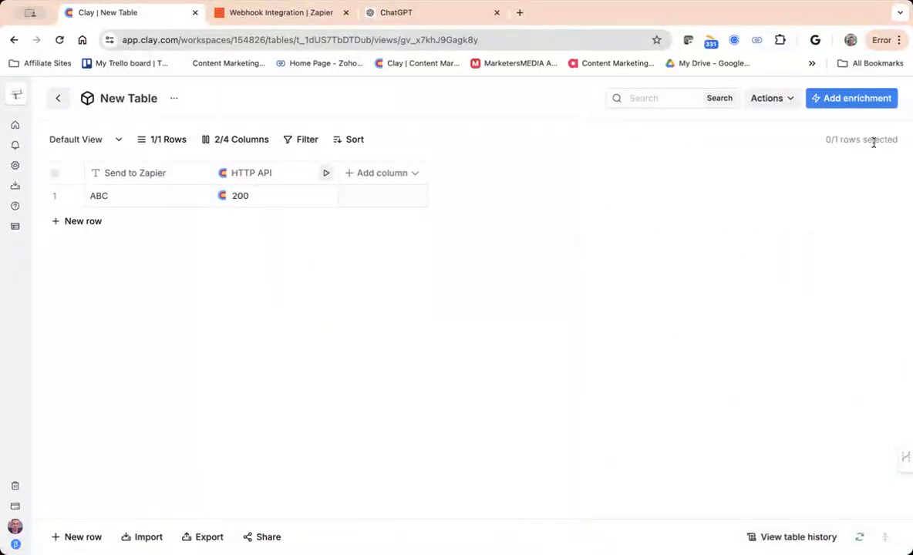
# Open Instantly in a new browser tab from the Email Program bookmarks and log out of the current account.
pyautogui.click(520, 12)
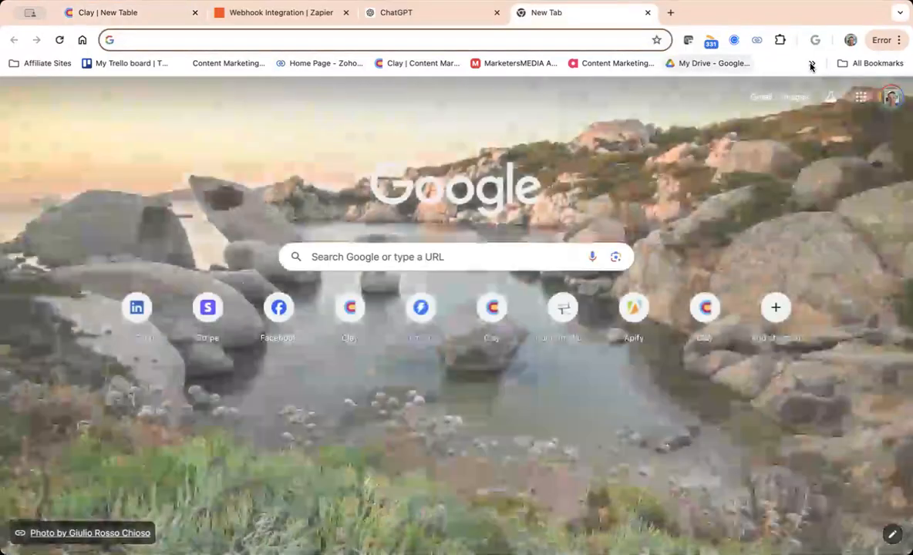
pyautogui.click(810, 65)
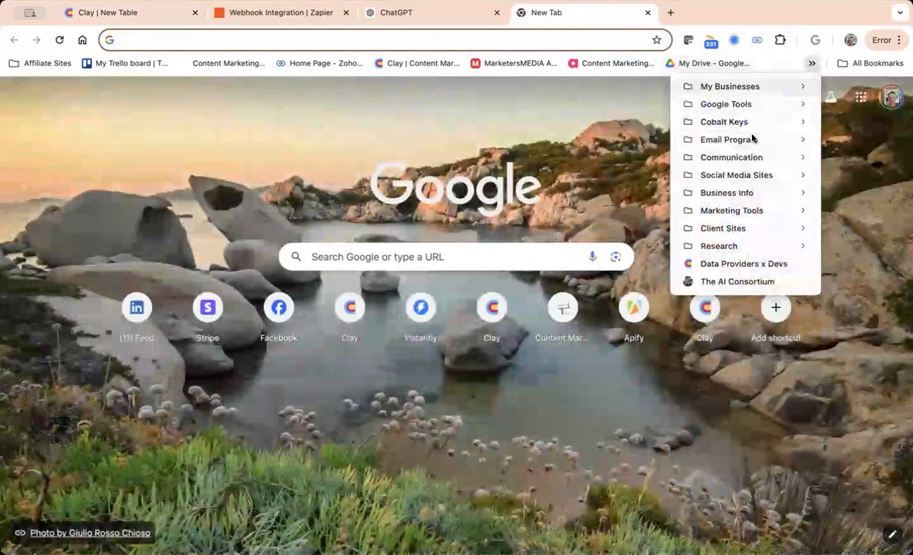
pyautogui.moveTo(751, 141)
pyautogui.click(501, 140)
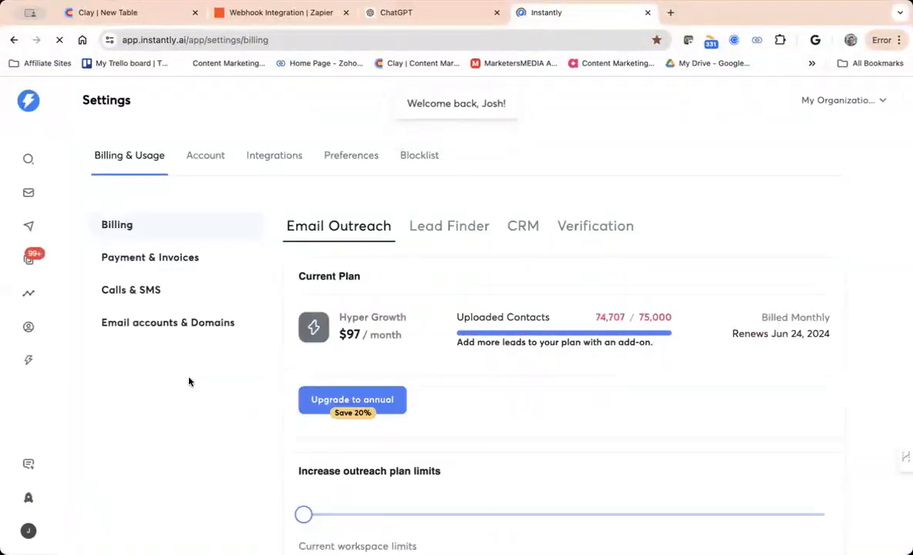
pyautogui.click(29, 531)
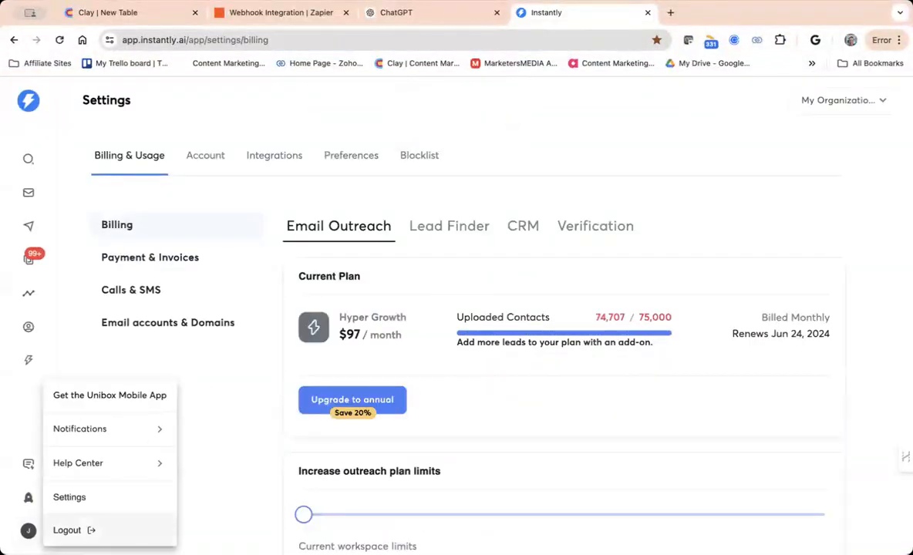
pyautogui.click(69, 530)
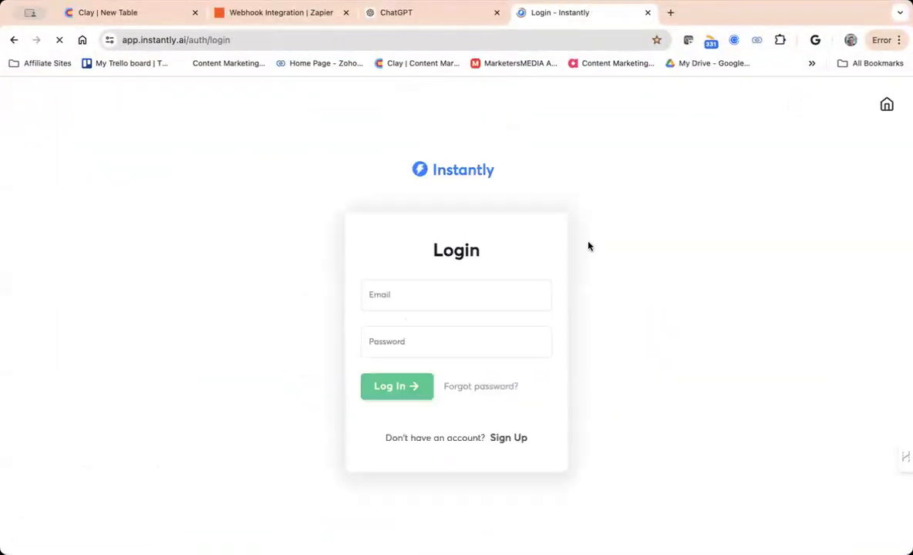
# Log in to Instantly with the other account's saved email and its password, and open the account settings.
pyautogui.click(426, 308)
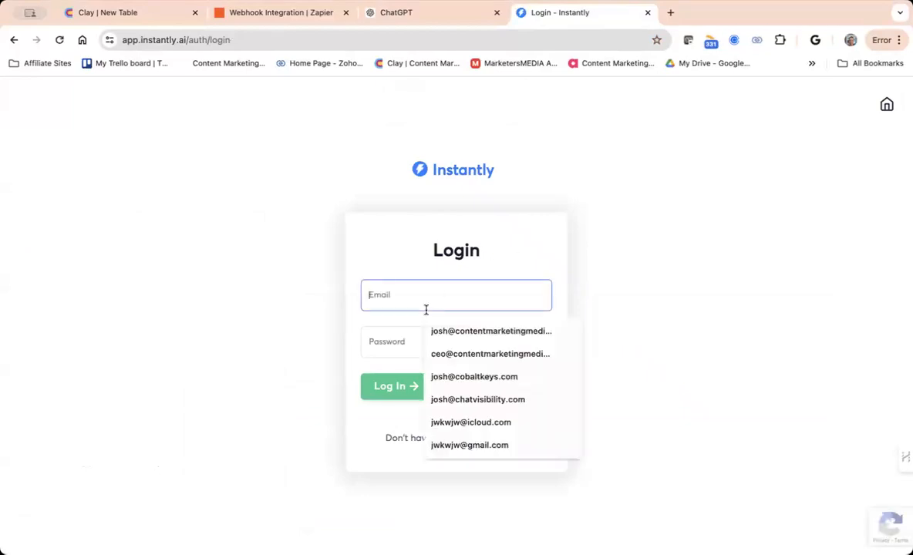
pyautogui.click(484, 353)
pyautogui.click(409, 350)
pyautogui.write('•••••••••')
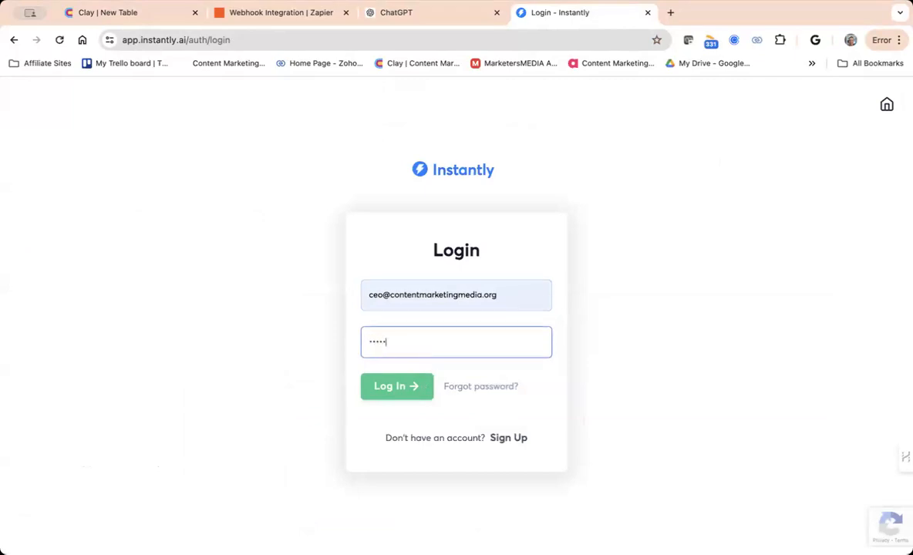
pyautogui.press('Return')
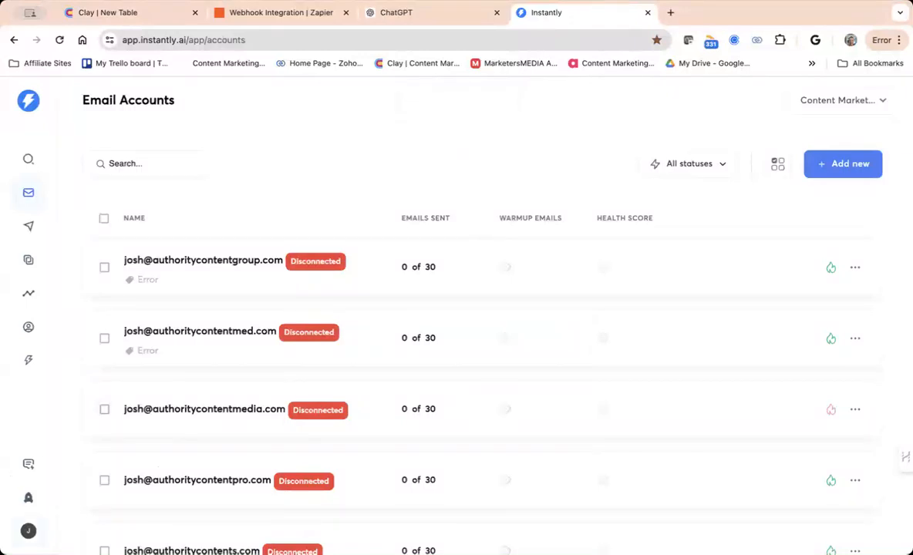
pyautogui.click(28, 530)
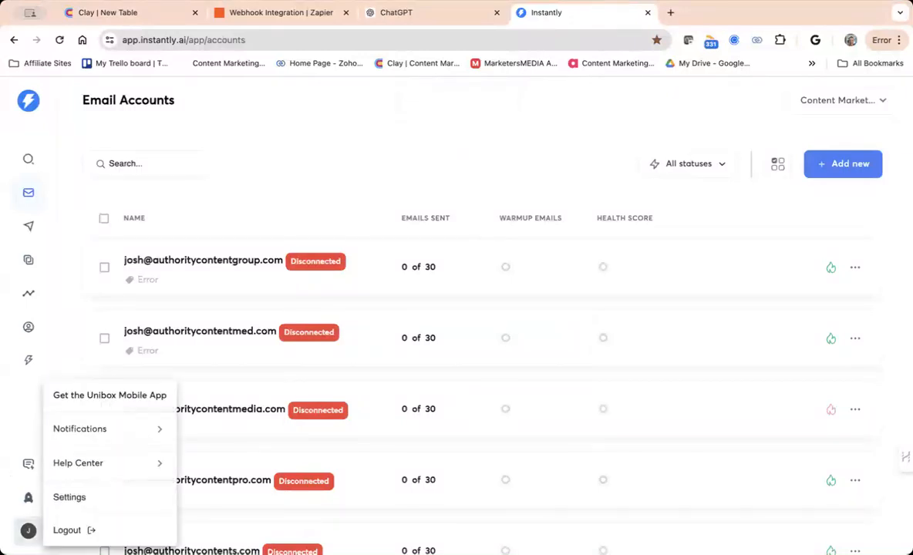
pyautogui.click(69, 497)
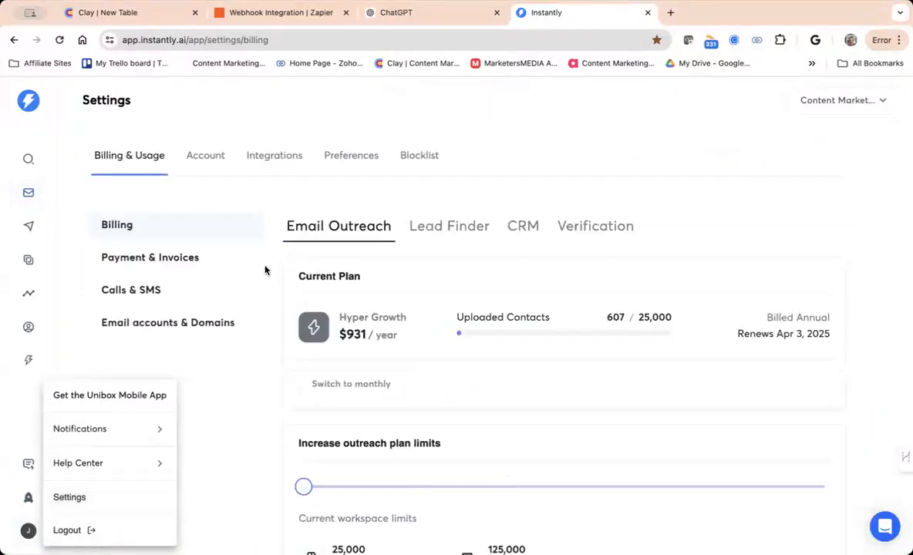
# Open the Webhooks section of Instantly's integration settings.
pyautogui.click(253, 159)
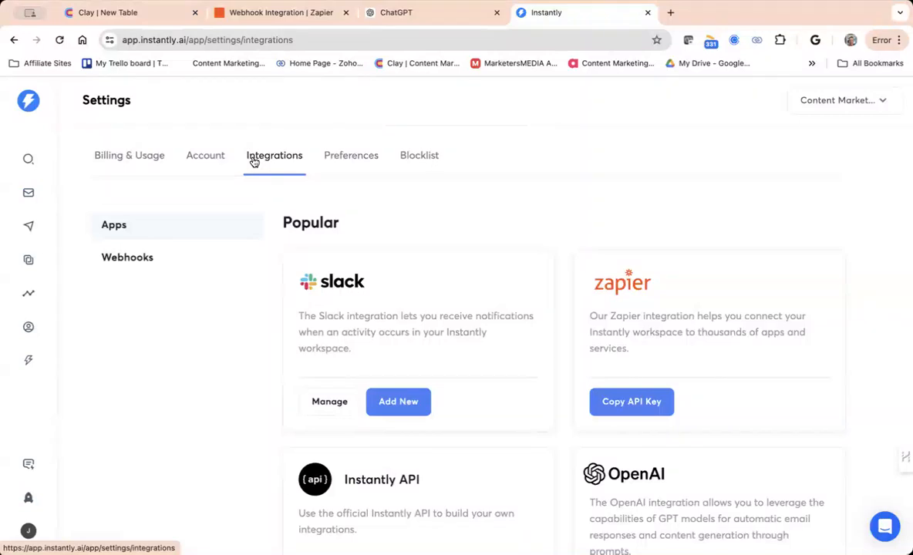
pyautogui.click(128, 265)
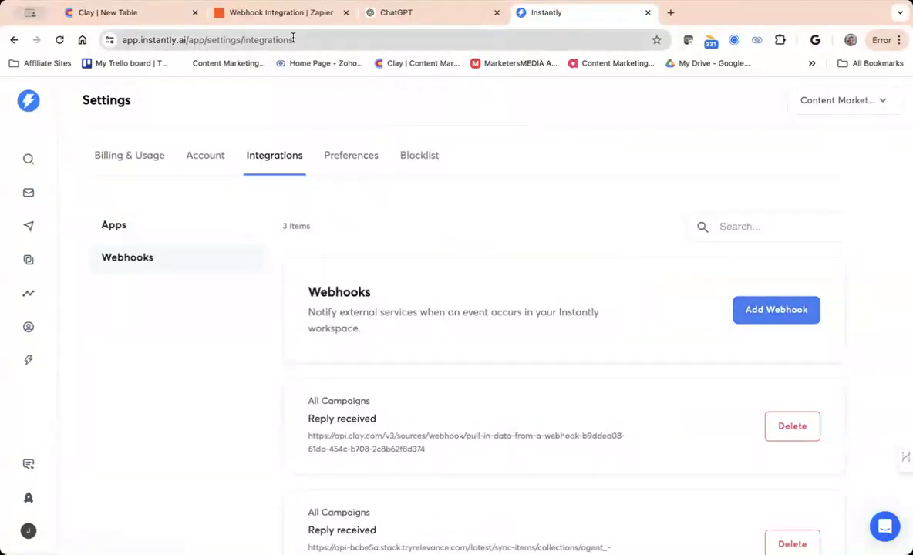
# Switch to Clay and create a new blank table in the workspace that pulls in data from a webhook.
pyautogui.click(142, 14)
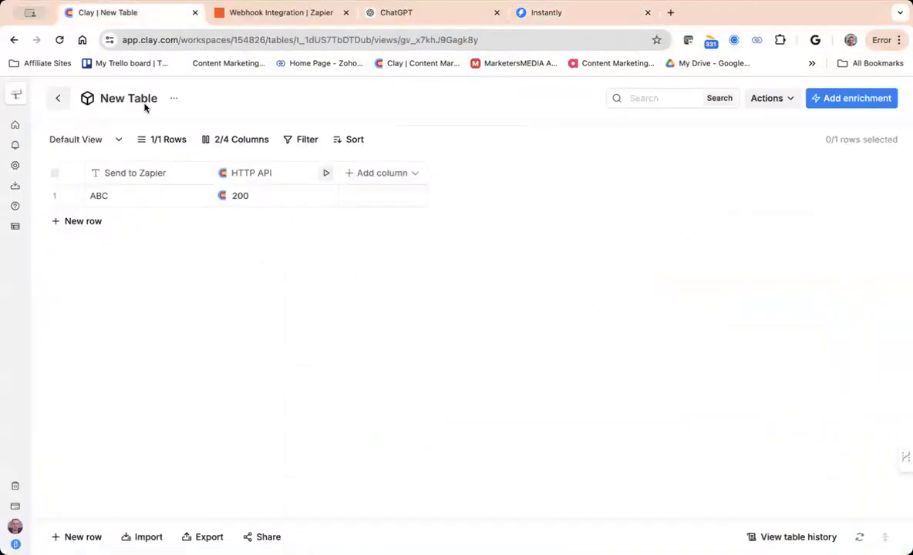
pyautogui.click(57, 108)
pyautogui.click(499, 126)
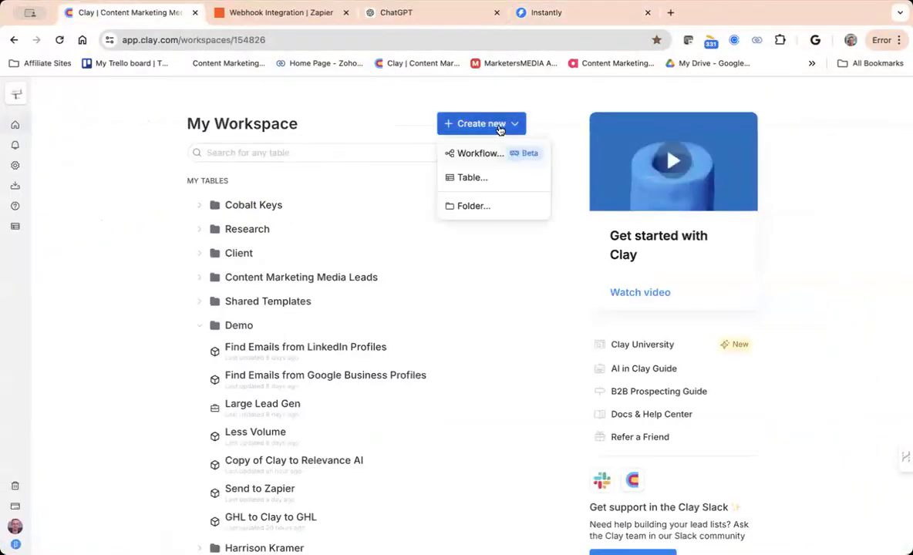
pyautogui.click(476, 178)
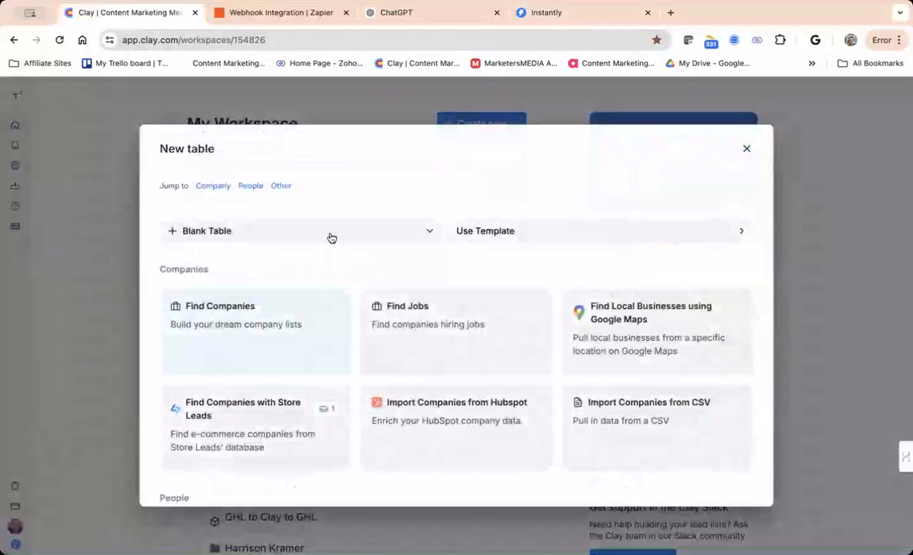
pyautogui.scroll(-7, 269, 316)
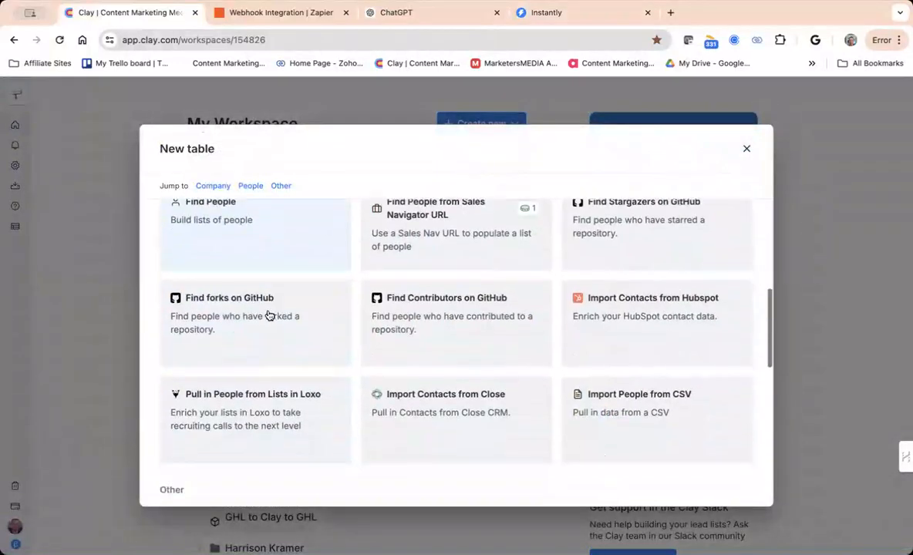
pyautogui.scroll(-5, 269, 316)
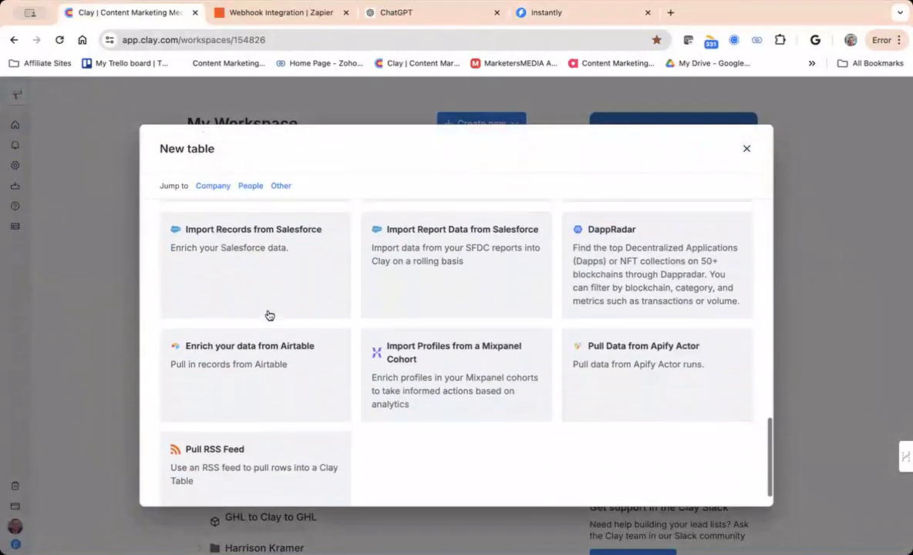
pyautogui.scroll(3, 269, 315)
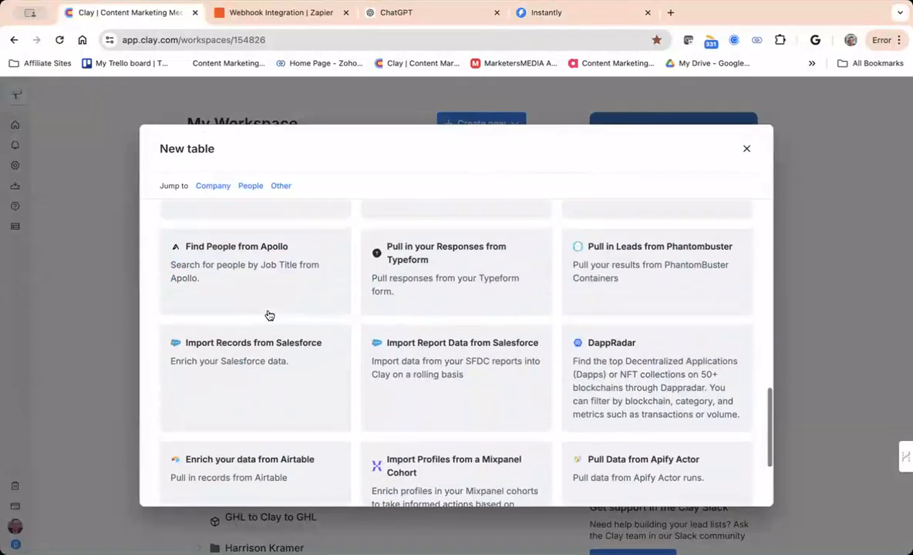
pyautogui.scroll(1, 269, 317)
pyautogui.click(438, 290)
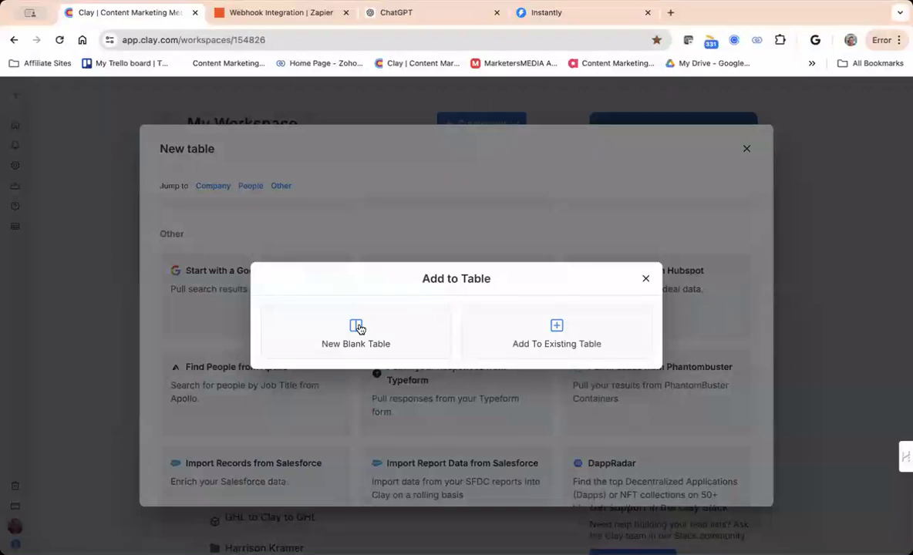
pyautogui.click(358, 328)
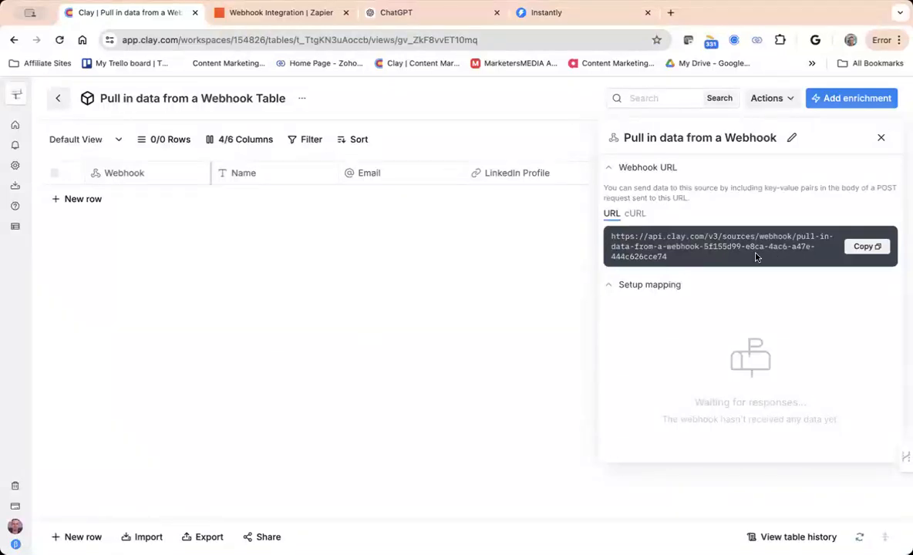
# Copy the new Clay table's webhook URL and enter it as the URL of a new webhook in Instantly.
pyautogui.click(861, 247)
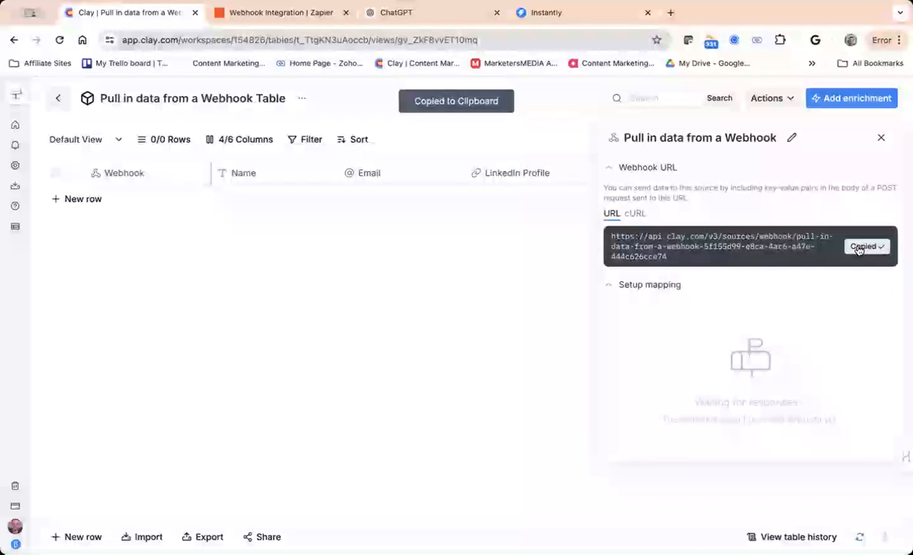
pyautogui.click(566, 17)
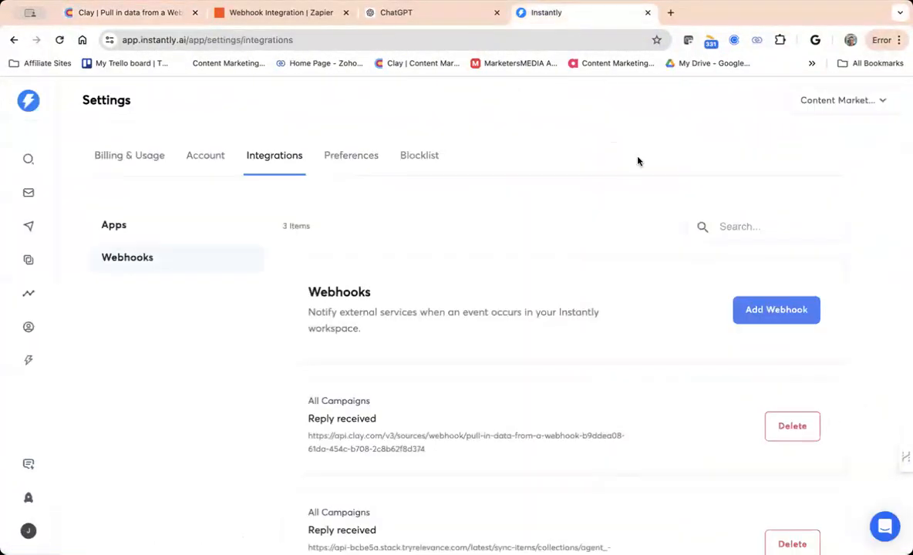
pyautogui.click(757, 307)
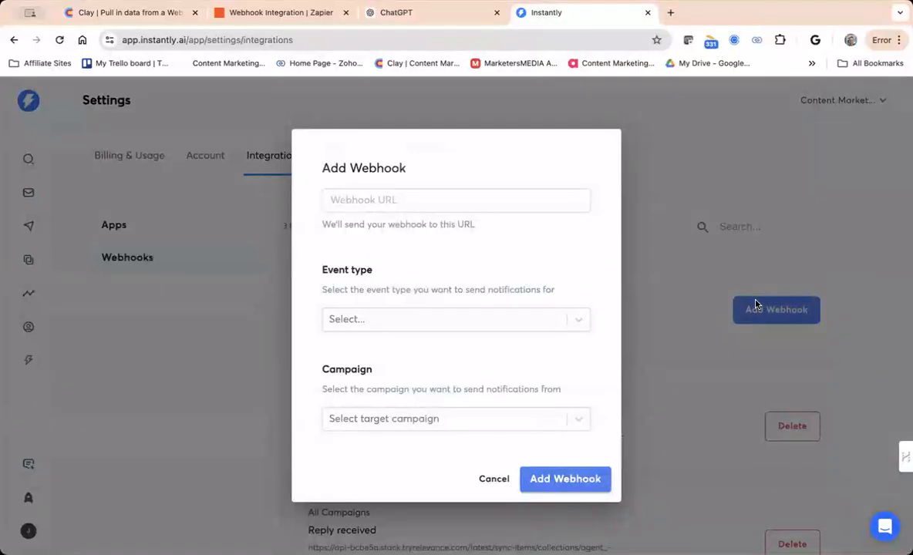
pyautogui.click(492, 203)
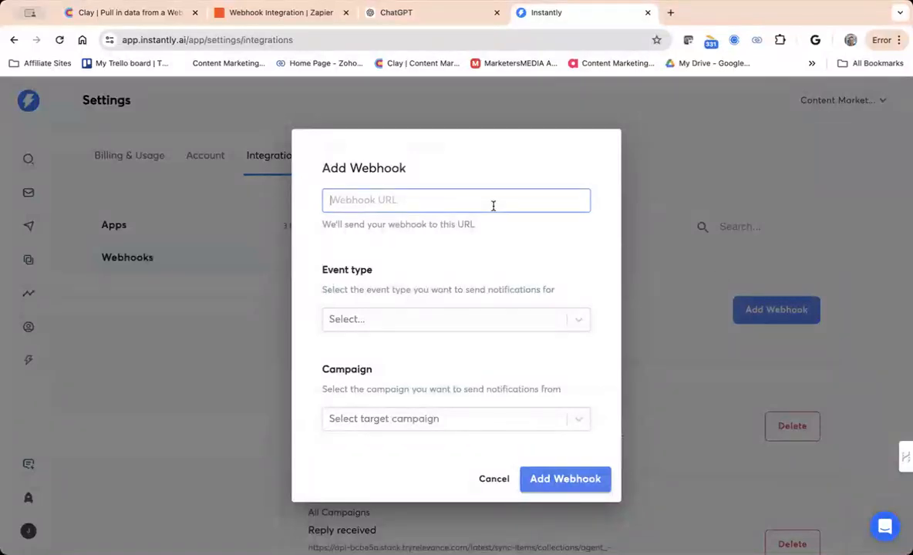
pyautogui.hotkey('ctrl', 'v')
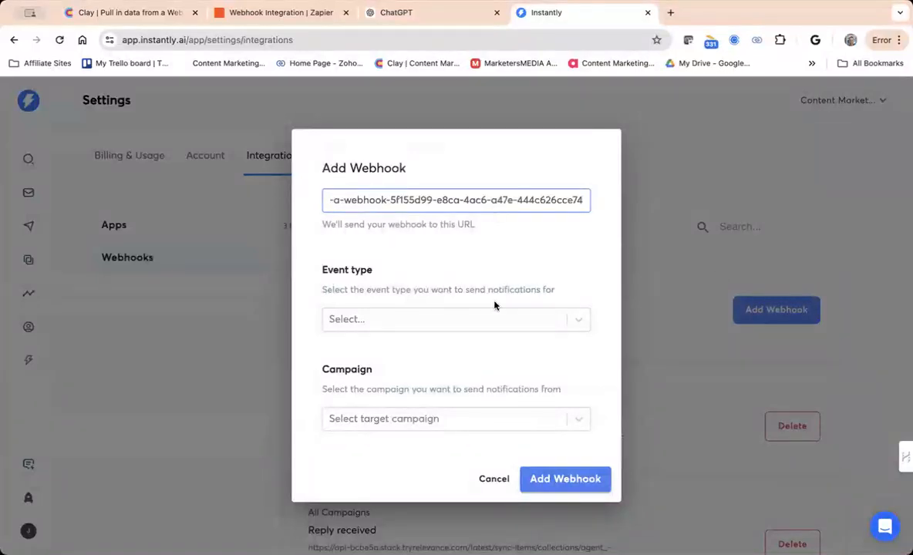
# Set the webhook's event type to Lead is marked as interested and its campaign to All Campaigns, and add the webhook.
pyautogui.click(422, 321)
pyautogui.scroll(-1, 443, 395)
pyautogui.scroll(-5, 444, 395)
pyautogui.scroll(-2, 443, 395)
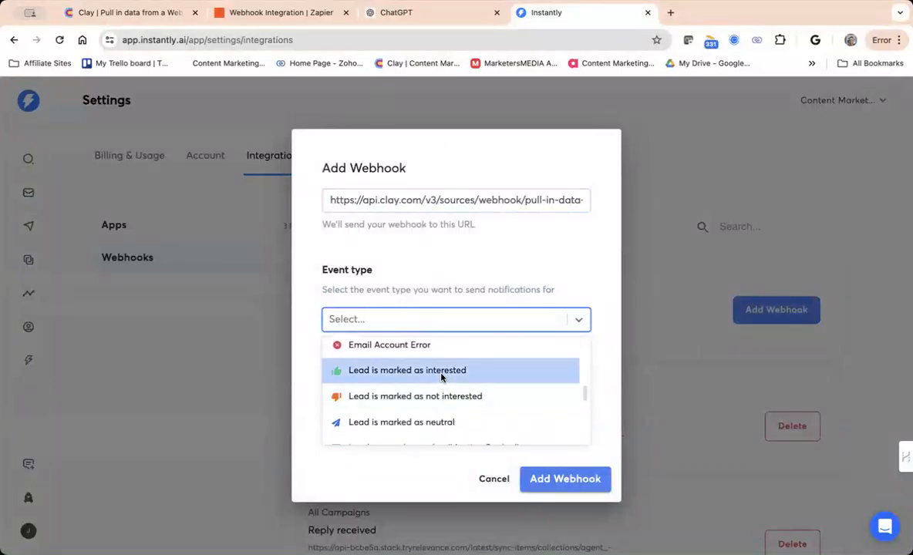
pyautogui.click(441, 373)
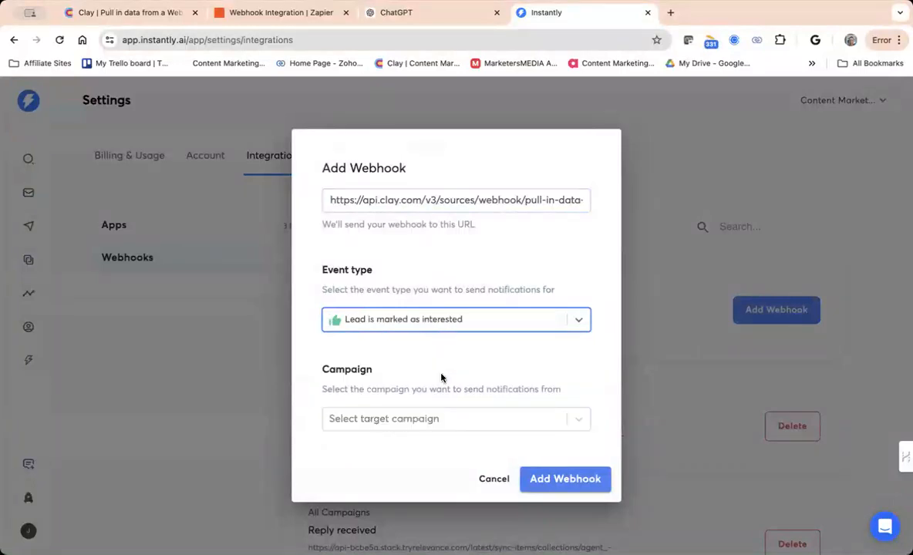
pyautogui.click(423, 423)
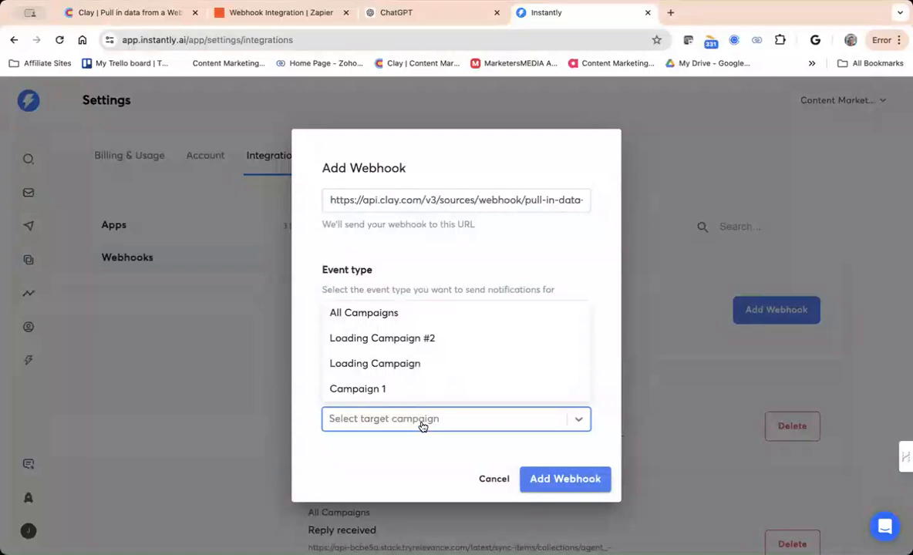
pyautogui.click(411, 316)
pyautogui.click(560, 479)
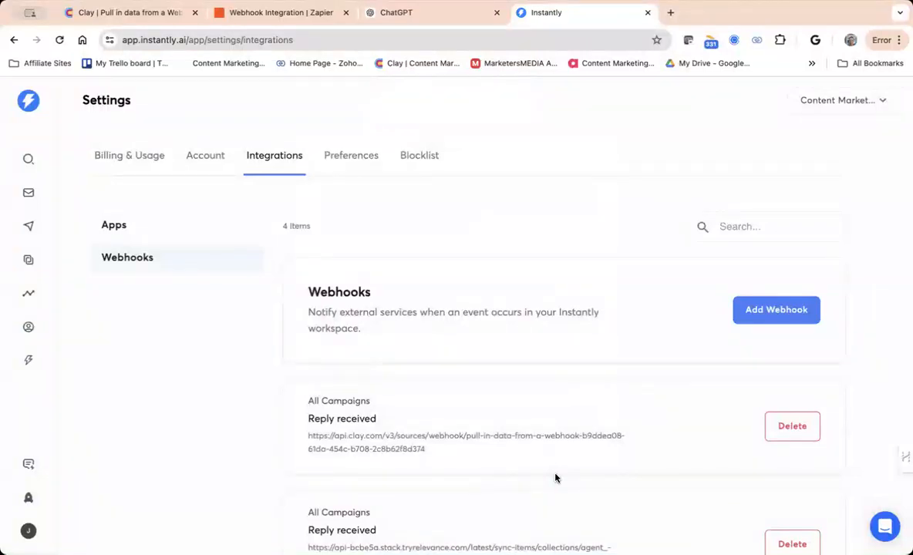
# Open the most recent reply in Instantly's Unibox and set its lead status to Interested.
pyautogui.click(131, 13)
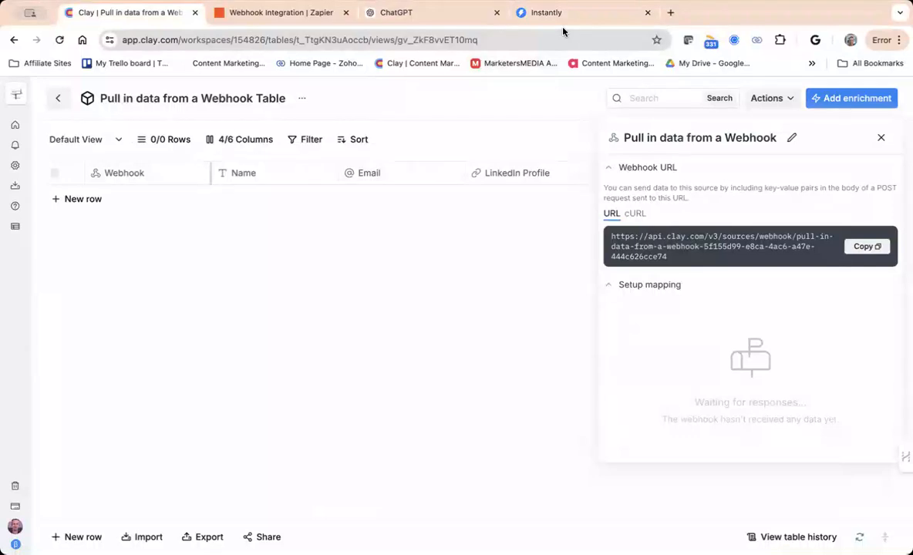
pyautogui.click(546, 16)
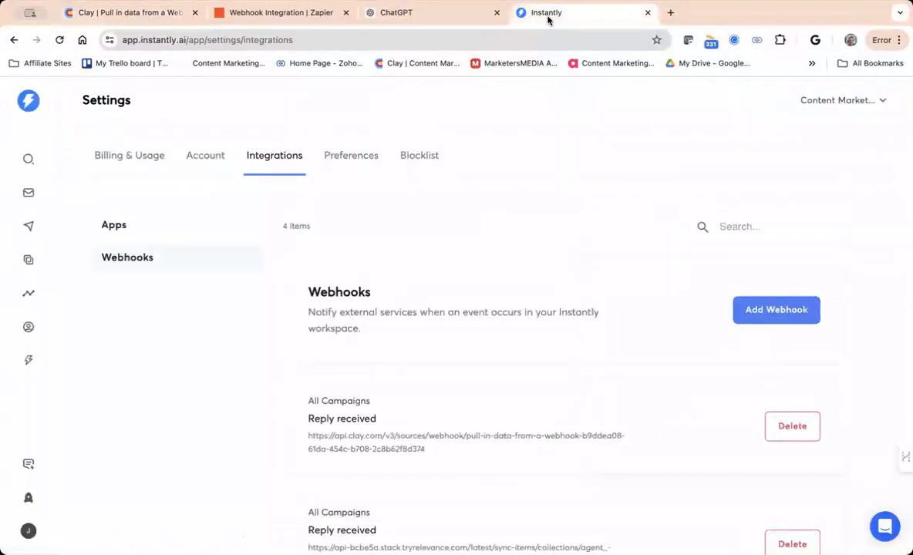
pyautogui.click(29, 259)
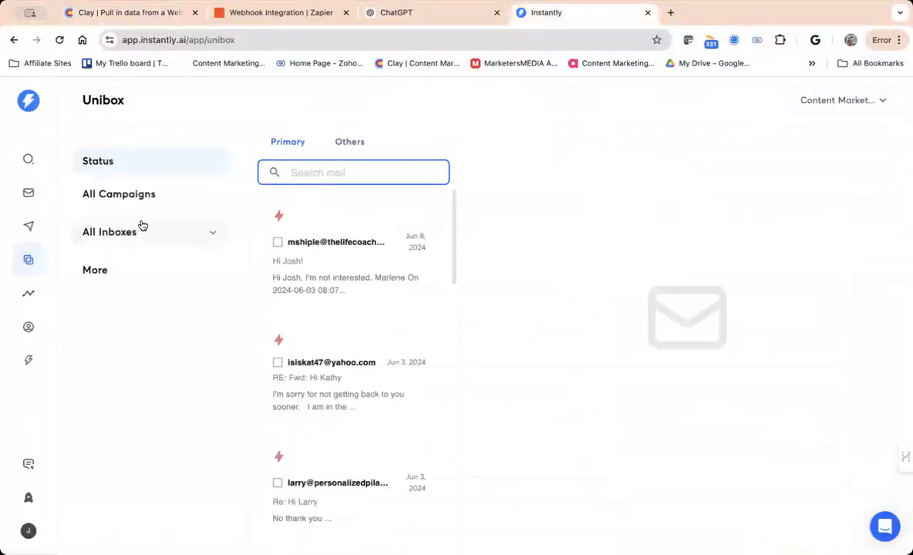
pyautogui.click(324, 257)
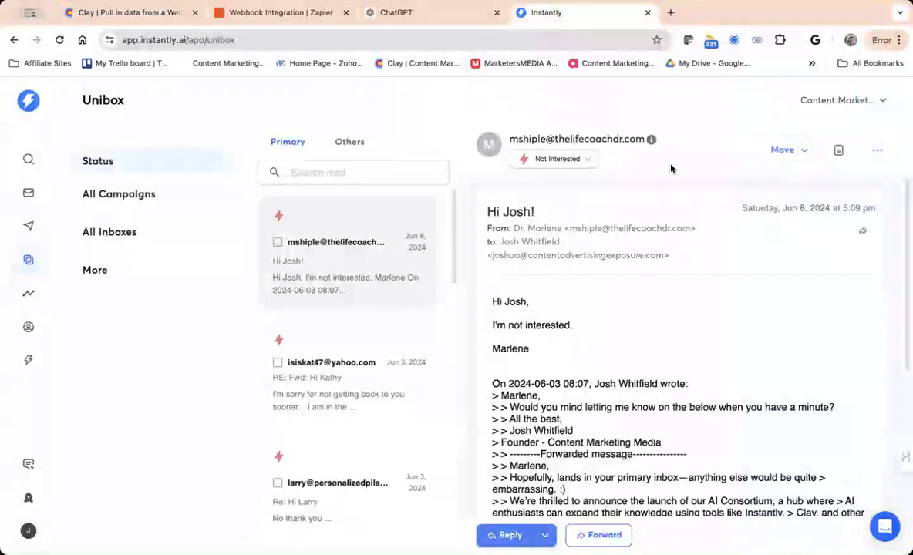
pyautogui.click(575, 160)
pyautogui.click(564, 234)
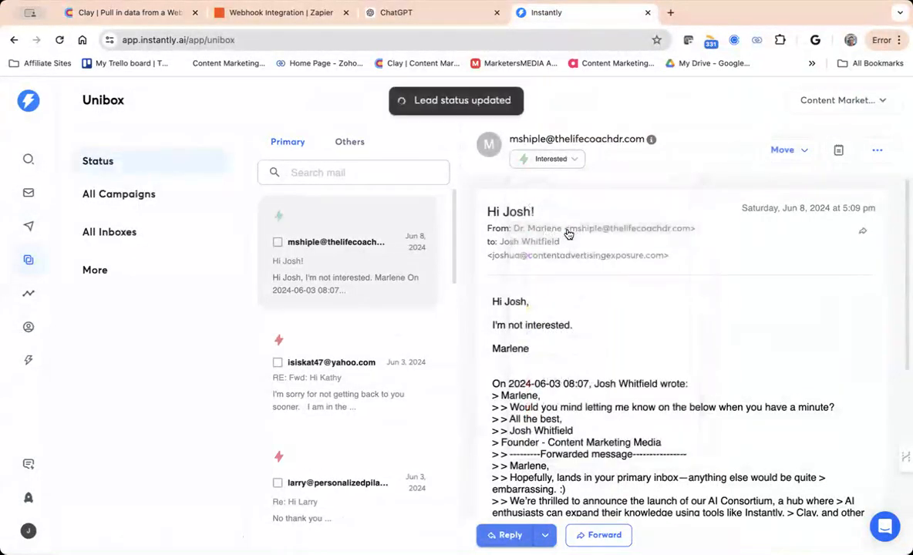
# Switch to Clay and review the cell details of the record received in the webhook table's first row.
pyautogui.click(132, 19)
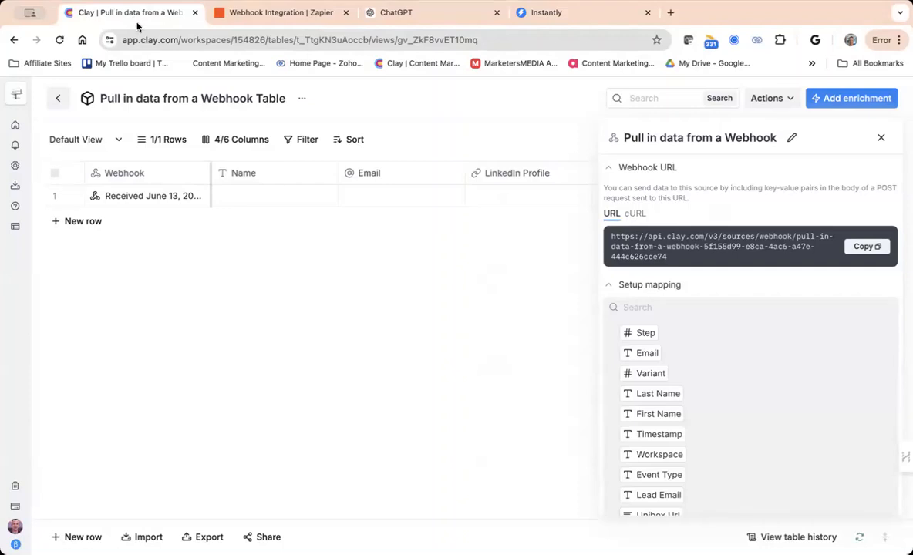
pyautogui.click(171, 199)
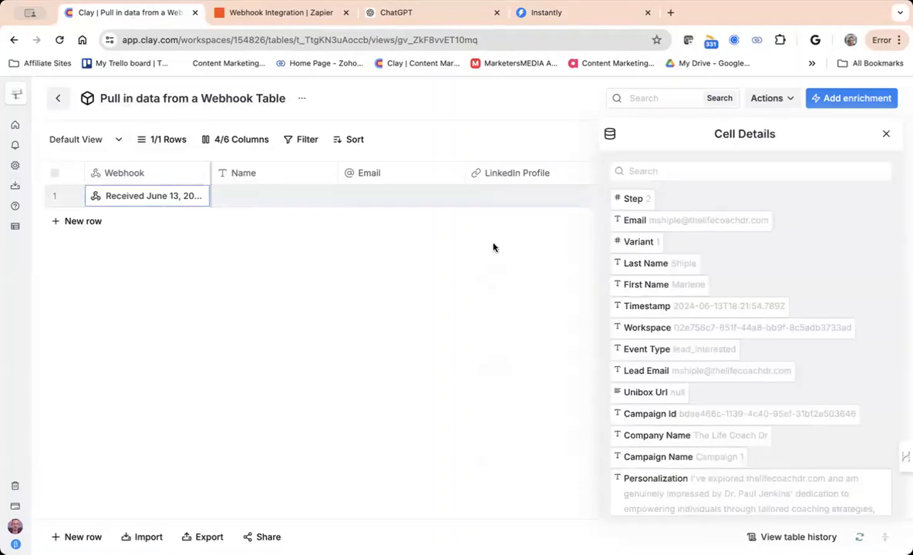
pyautogui.scroll(-1, 669, 288)
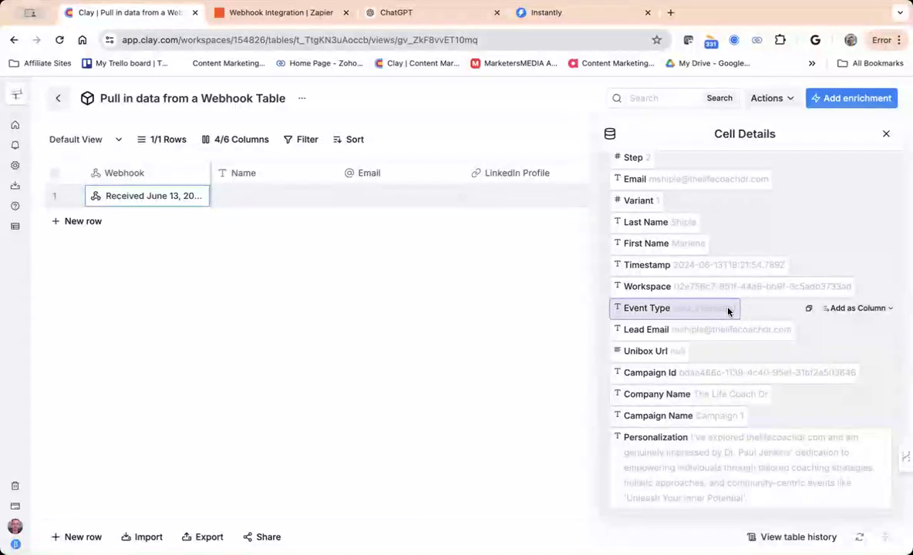
pyautogui.scroll(1, 710, 306)
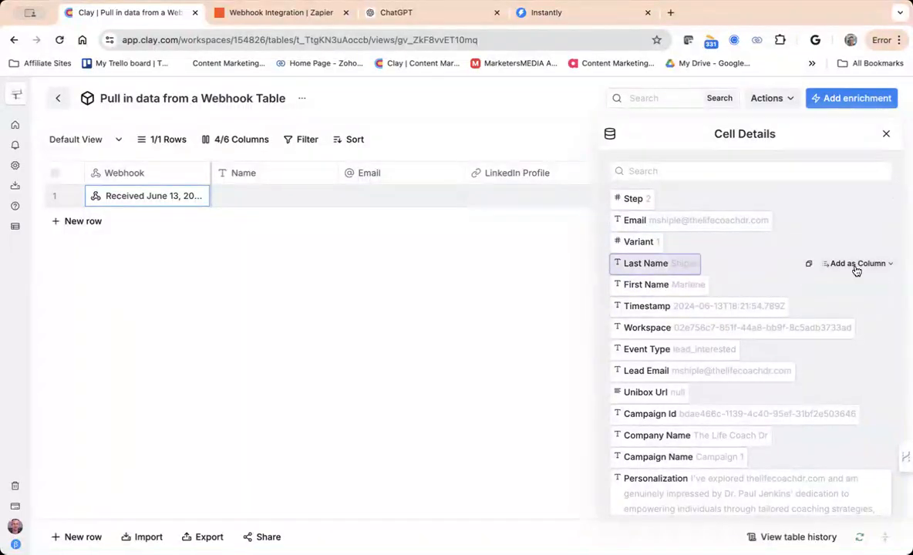
# Add the webhook record's Last Name, First Name and Workspace fields as new table columns, and close the cell details.
pyautogui.click(856, 264)
pyautogui.click(864, 303)
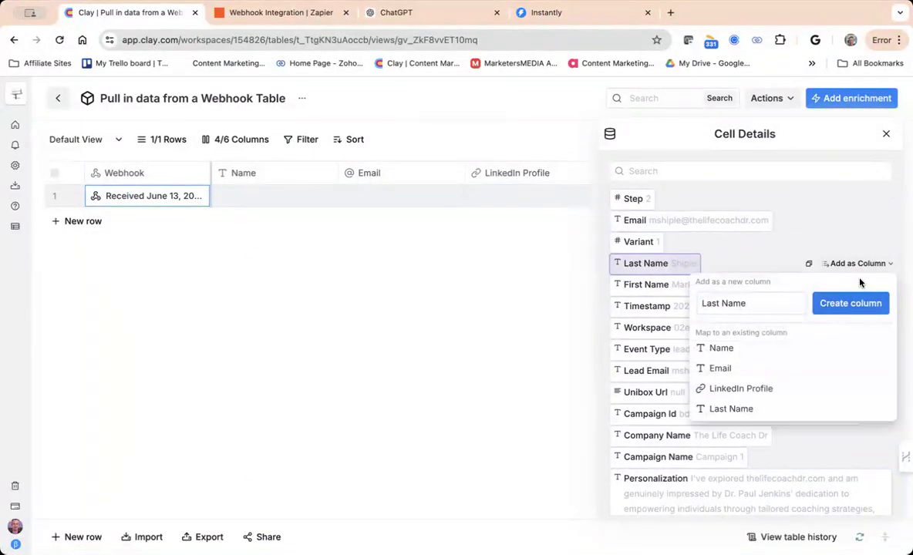
pyautogui.click(852, 285)
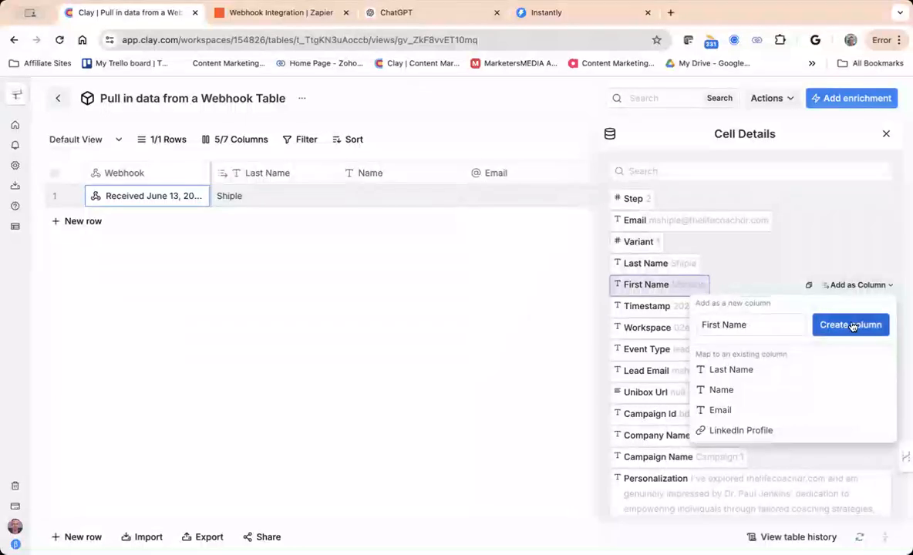
pyautogui.click(852, 325)
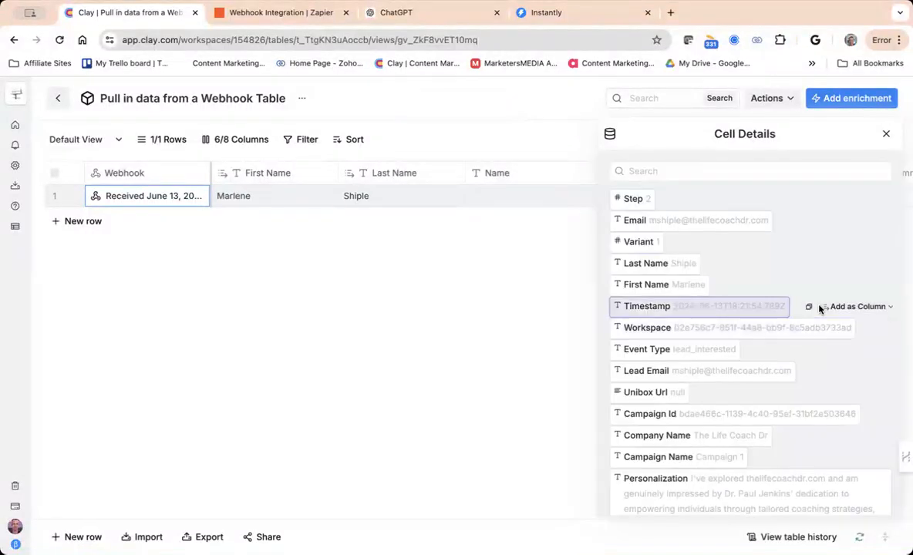
pyautogui.click(864, 329)
pyautogui.click(852, 368)
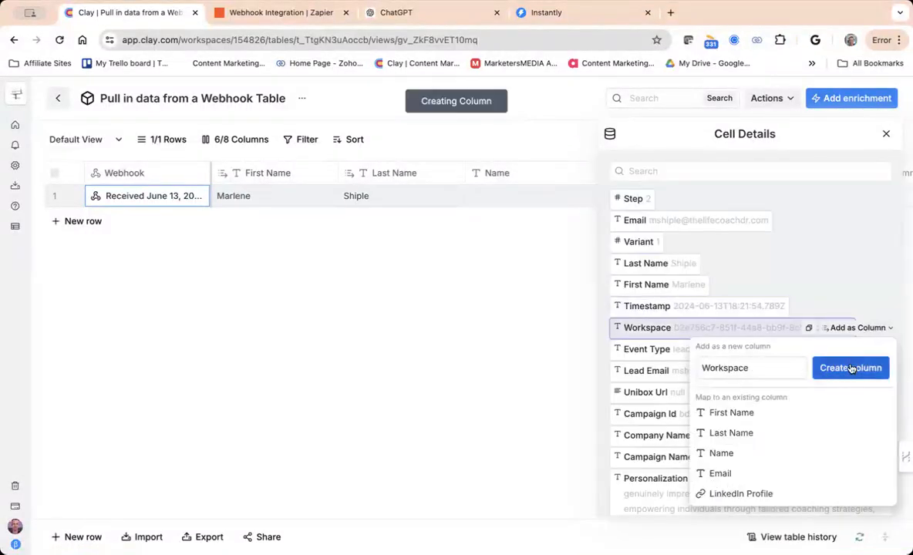
pyautogui.click(885, 137)
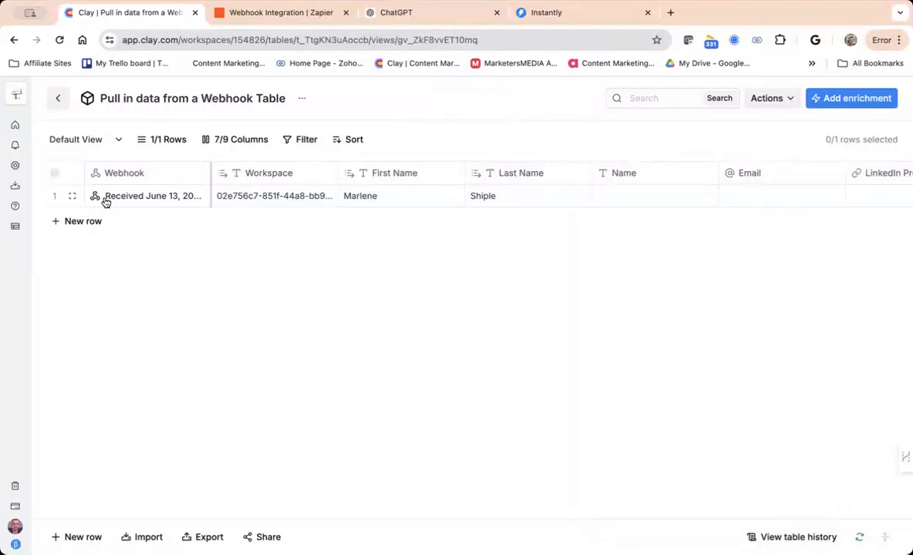
# Look over the Clay table's remaining columns, and switch to Zapier to review the catch hook's test records.
pyautogui.hscroll(5, 518, 204)
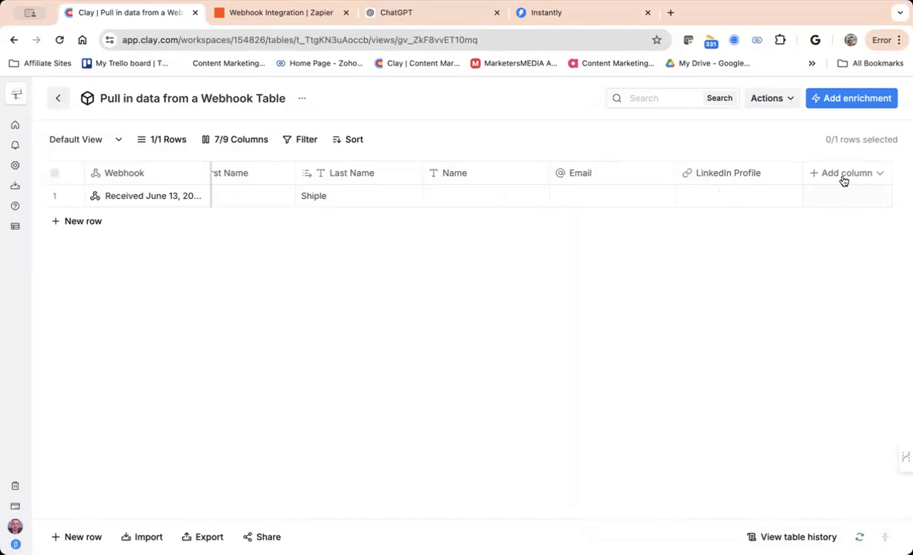
pyautogui.click(283, 14)
pyautogui.scroll(-4, 767, 378)
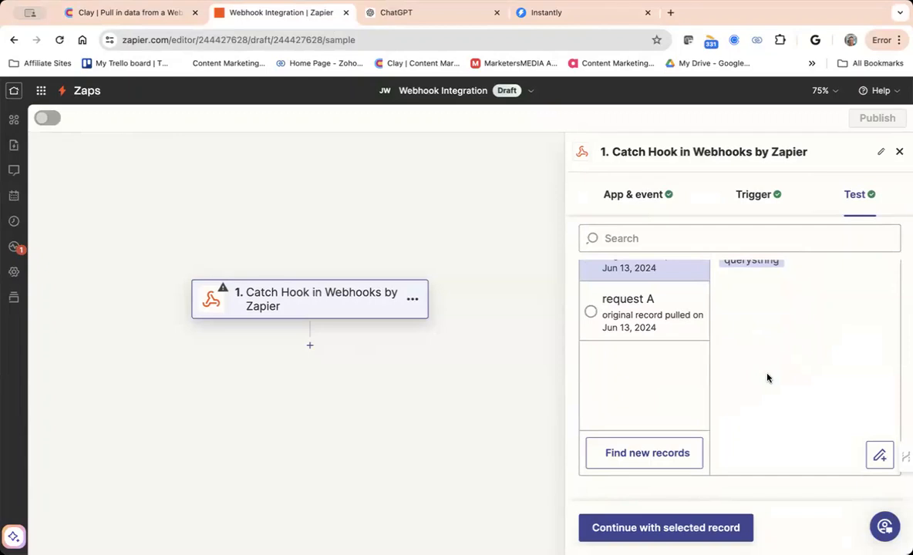
# Switch to Clay and start a Lookup Single Row in Other Table enrichment for the webhook table.
pyautogui.click(129, 17)
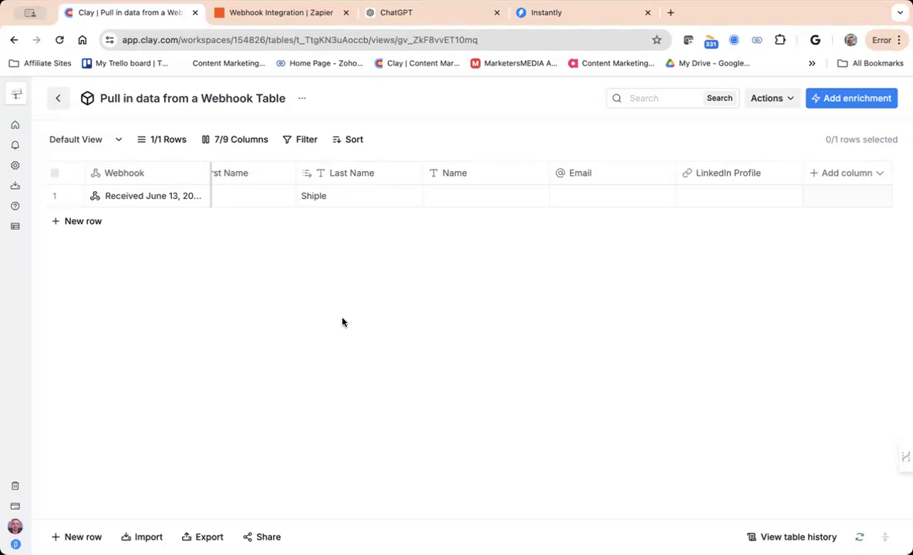
pyautogui.click(832, 102)
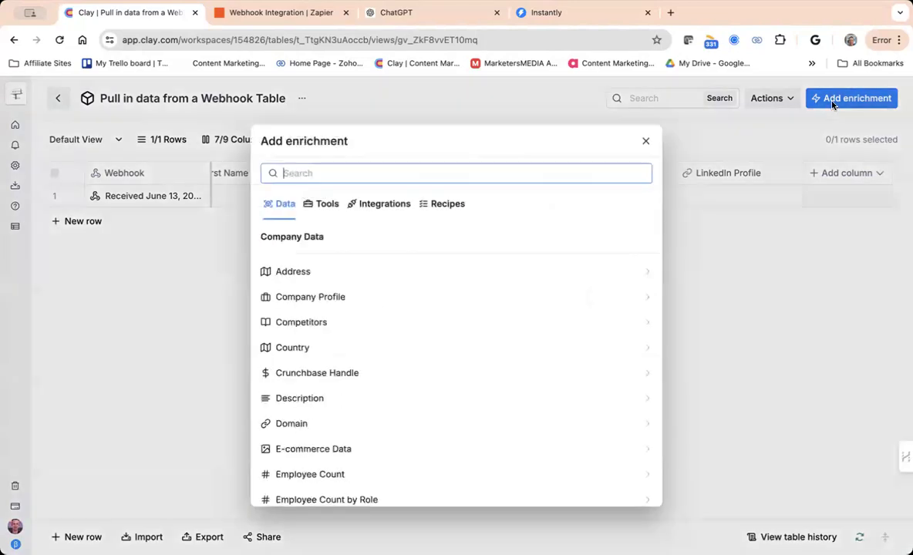
pyautogui.write('loo')
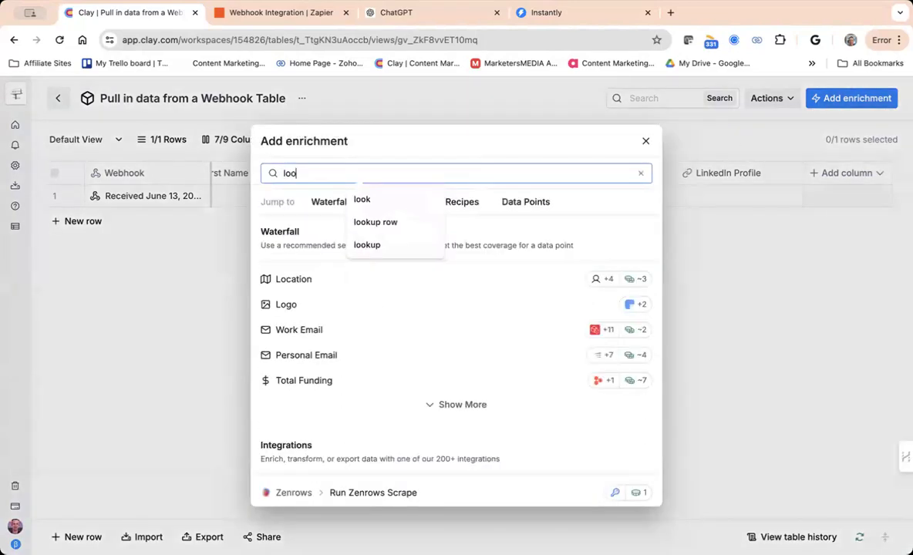
pyautogui.write('k')
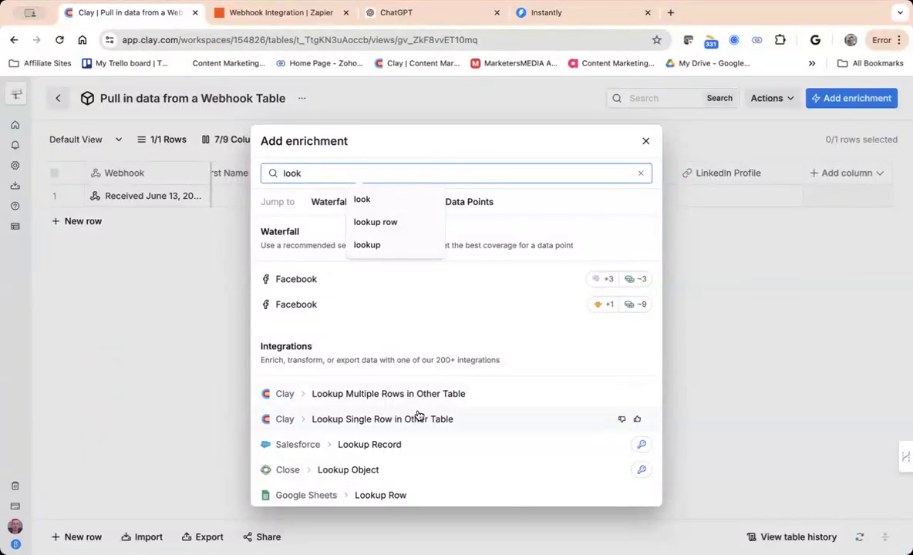
pyautogui.click(418, 417)
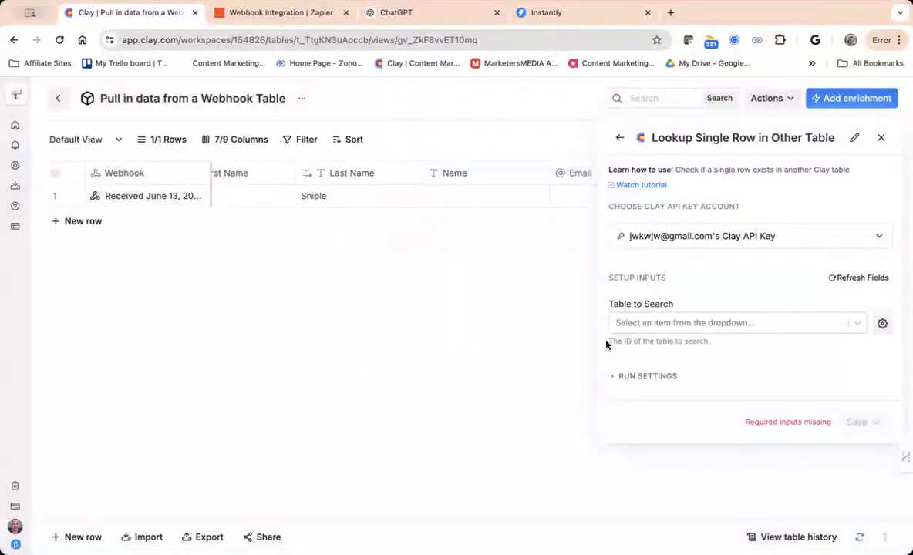
# Set the lookup's table to search to Find People Table (13 May 2024).
pyautogui.click(652, 323)
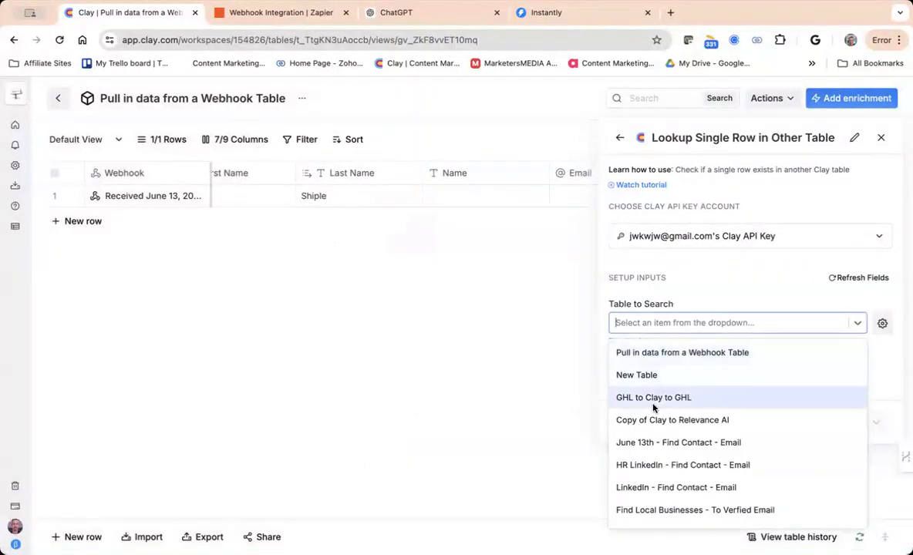
pyautogui.scroll(-10, 653, 406)
pyautogui.scroll(-5, 653, 407)
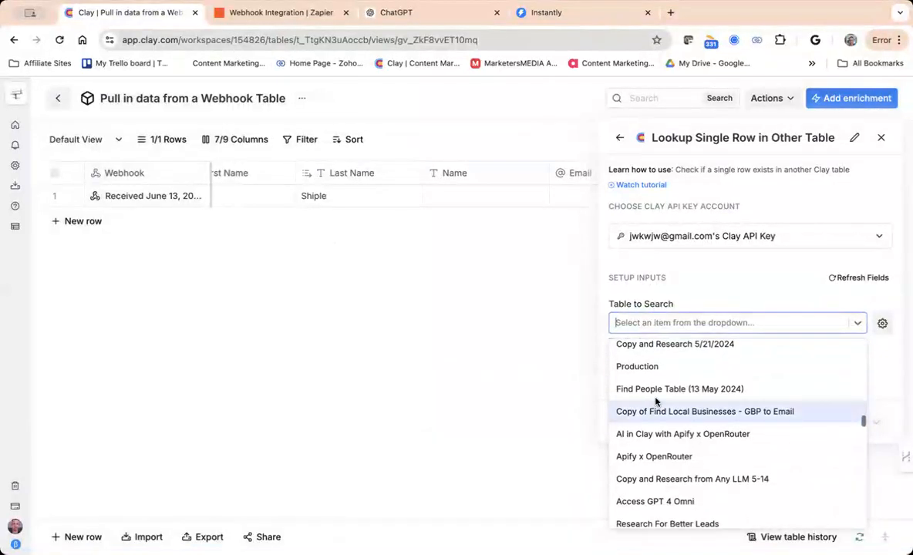
pyautogui.click(655, 394)
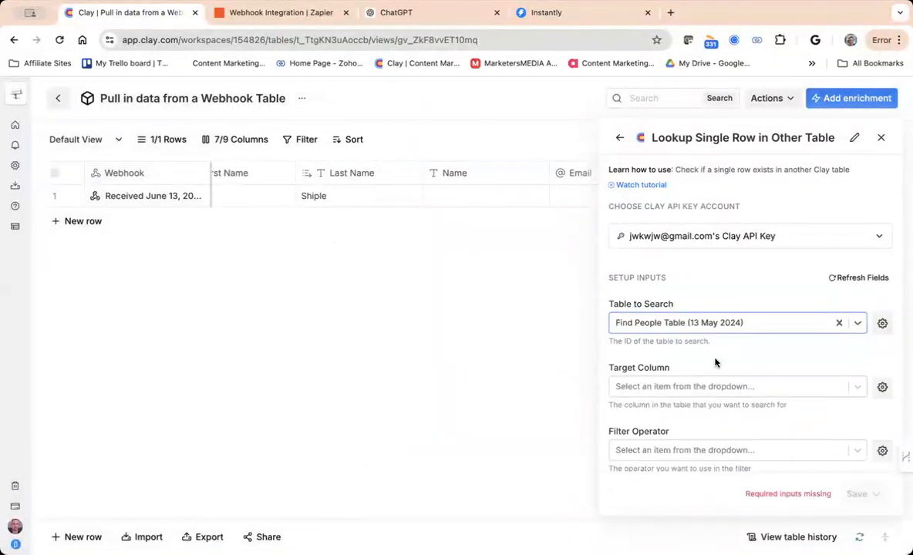
# Set the lookup to match rows whose First Name column equals the webhook table's First Name value.
pyautogui.scroll(-2, 709, 351)
pyautogui.click(703, 324)
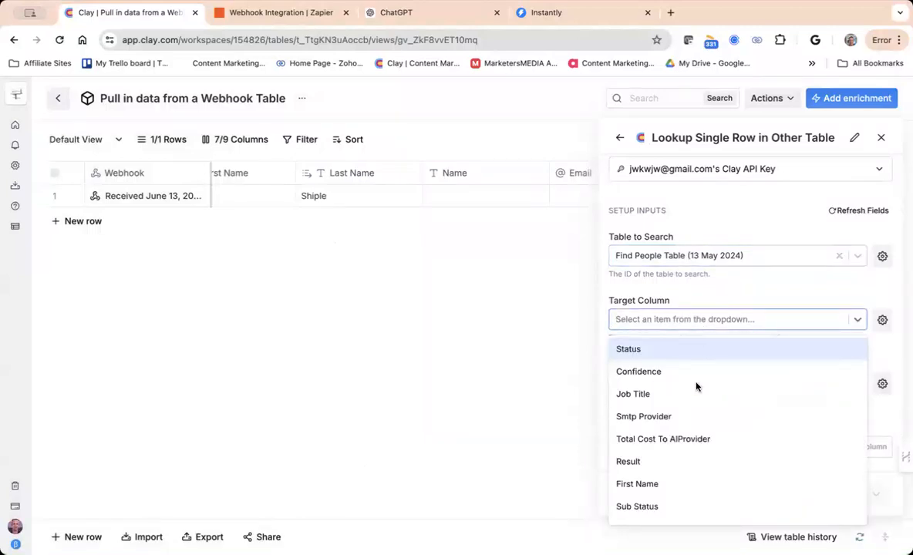
pyautogui.scroll(-2, 695, 383)
pyautogui.click(663, 391)
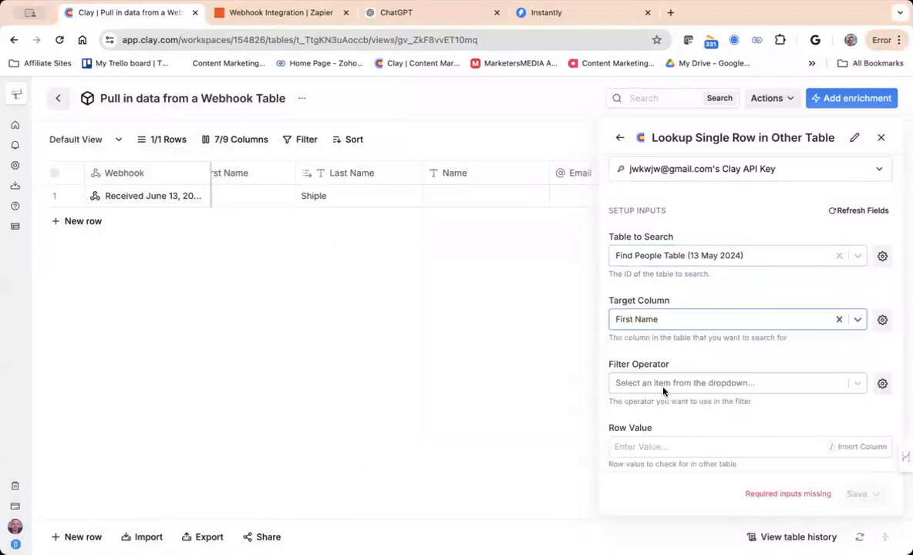
pyautogui.click(663, 389)
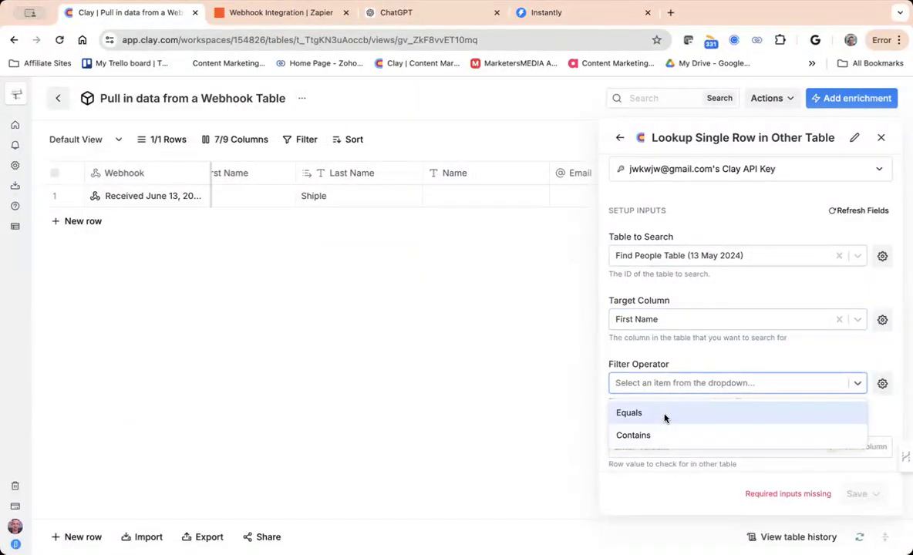
pyautogui.click(665, 416)
pyautogui.scroll(-1, 665, 416)
pyautogui.click(649, 395)
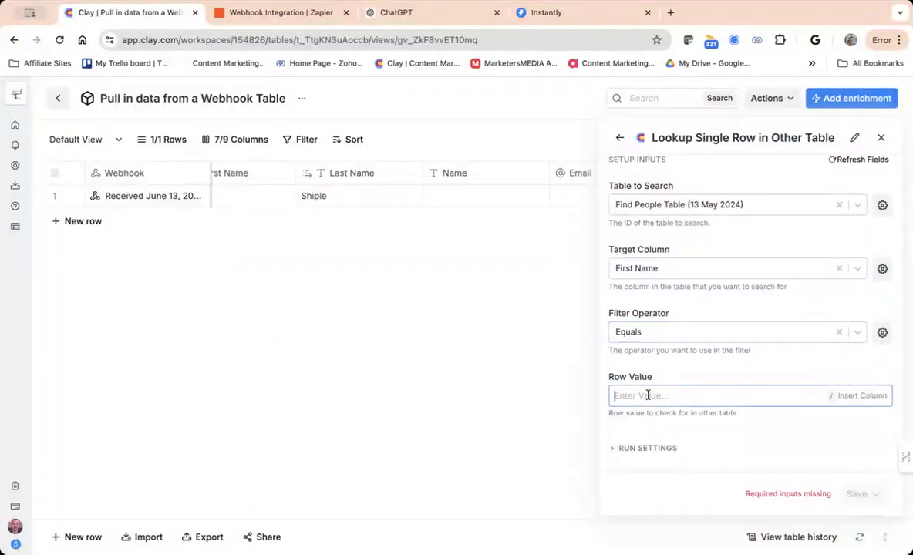
pyautogui.write('/')
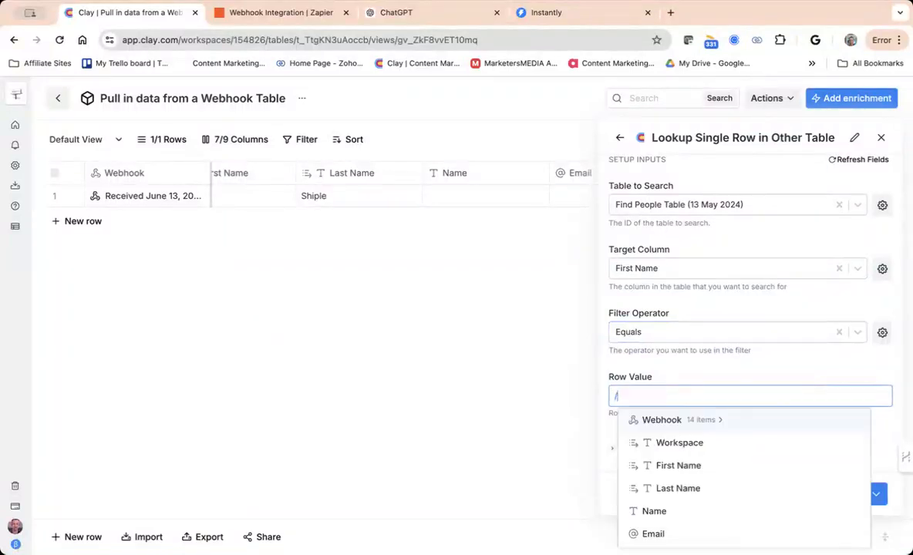
pyautogui.click(670, 466)
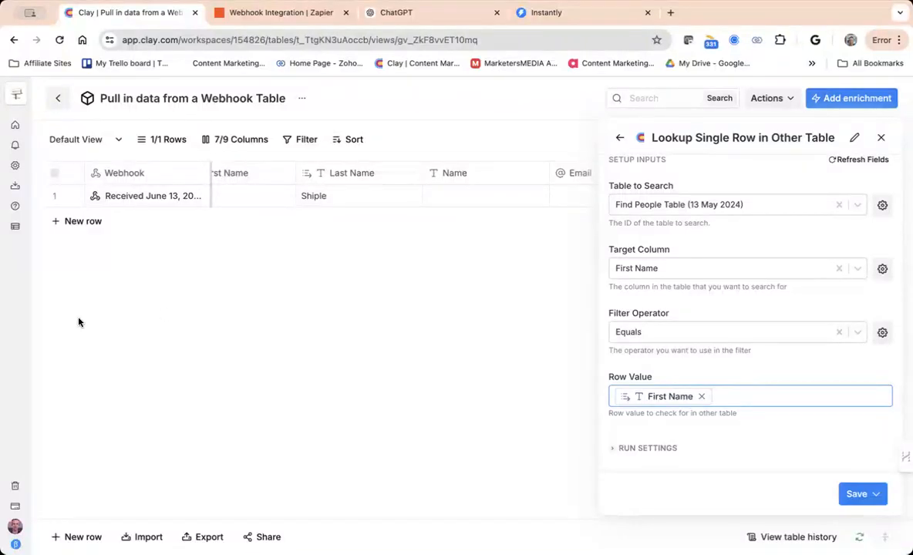
# Leave the lookup setup unsaved and open the Week of 4/28 table from the Content Marketing Media Leads folder.
pyautogui.click(58, 98)
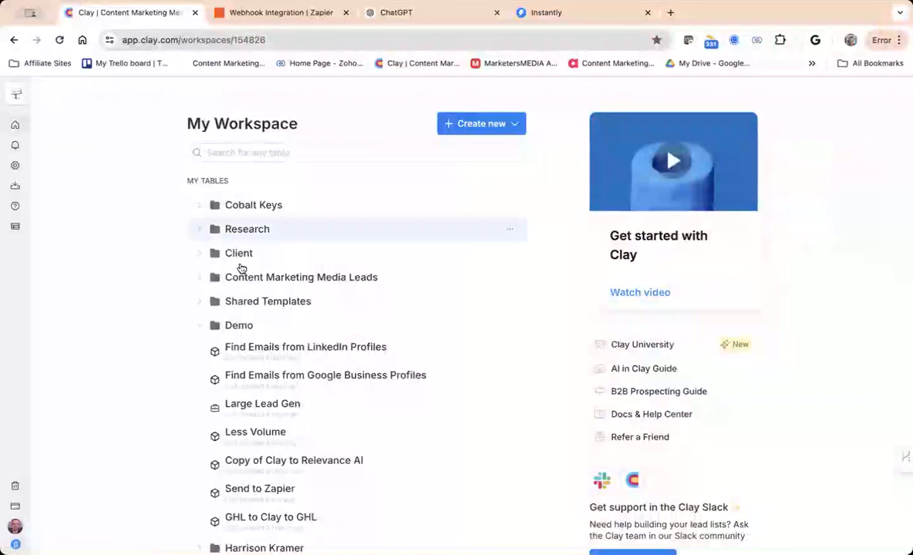
pyautogui.click(199, 280)
pyautogui.scroll(-3, 332, 310)
pyautogui.scroll(-5, 332, 310)
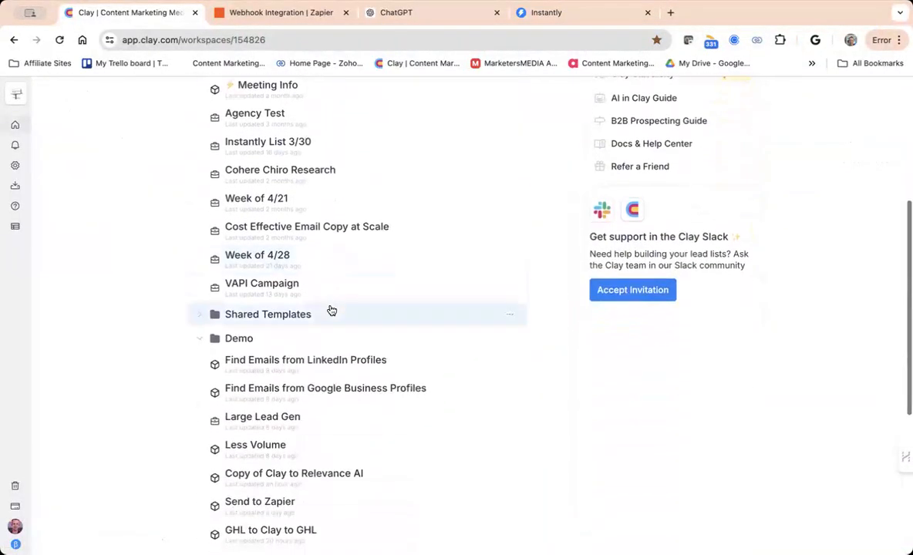
pyautogui.scroll(2, 331, 308)
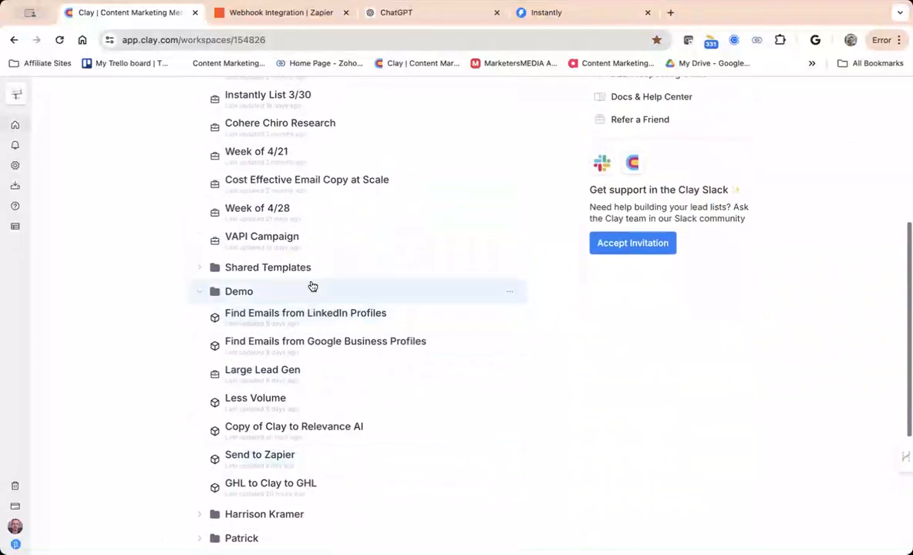
pyautogui.click(276, 212)
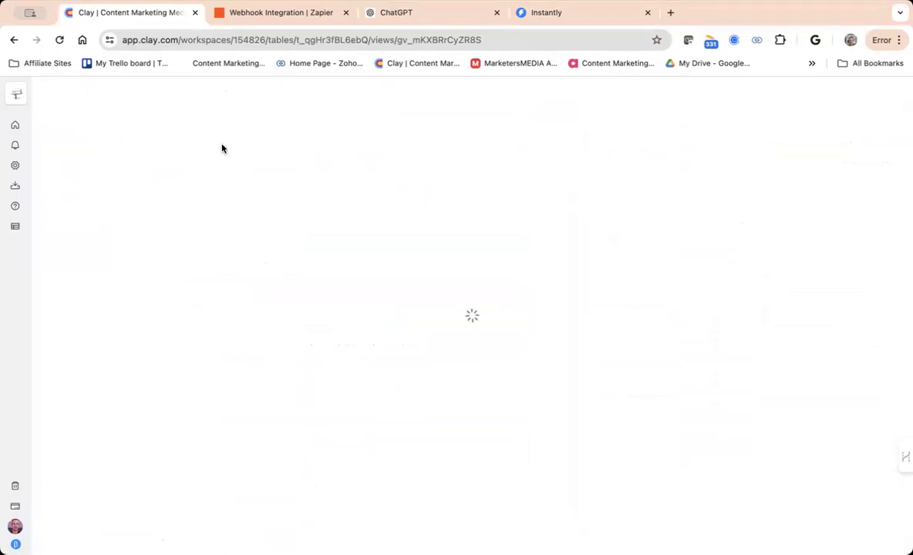
pyautogui.click(59, 41)
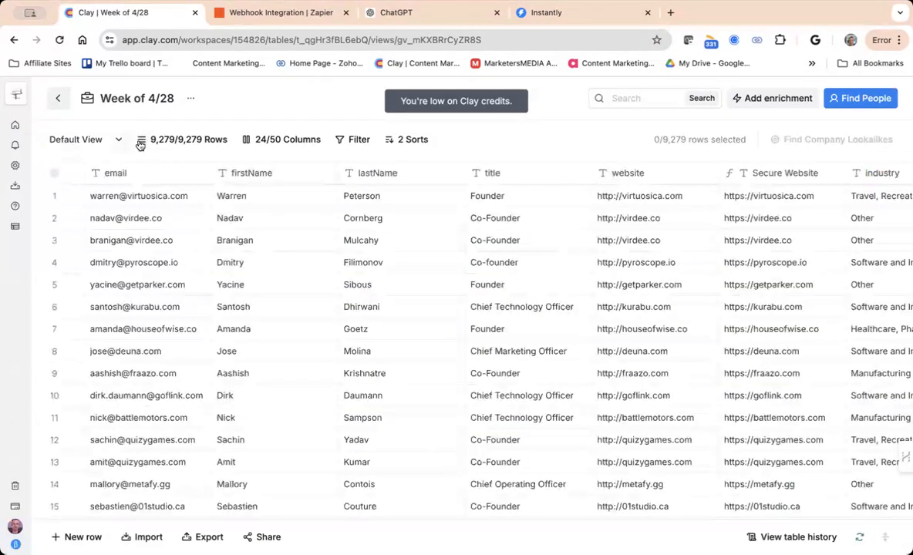
# Examine the Week of 4/28 table's lead data, enrichment columns and generated email copy columns.
pyautogui.hscroll(10, 409, 234)
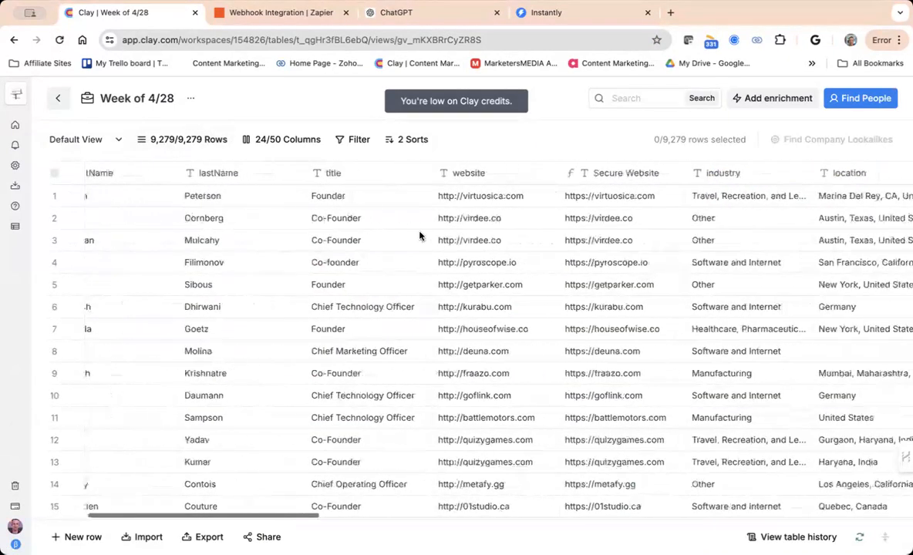
pyautogui.scroll(-5, 420, 235)
pyautogui.hscroll(2, 420, 235)
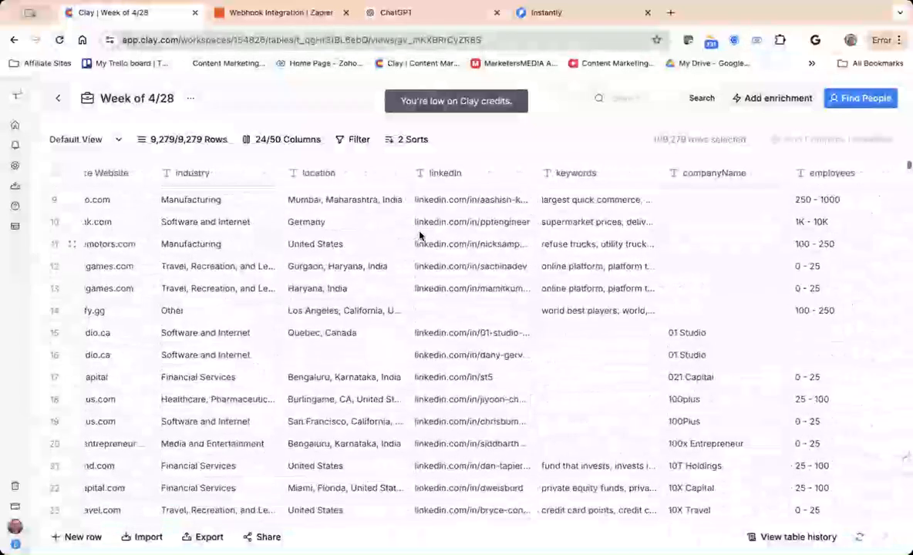
pyautogui.scroll(5, 419, 236)
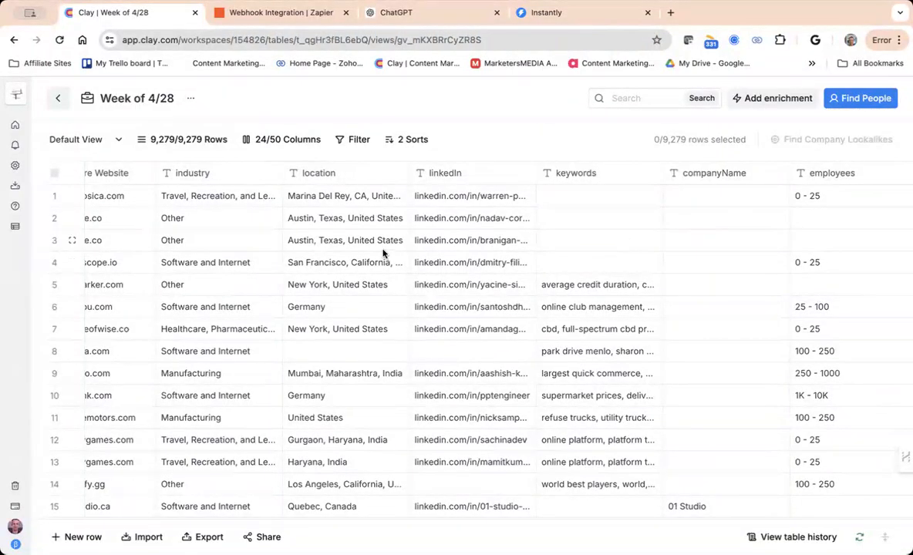
pyautogui.hscroll(-10, 382, 253)
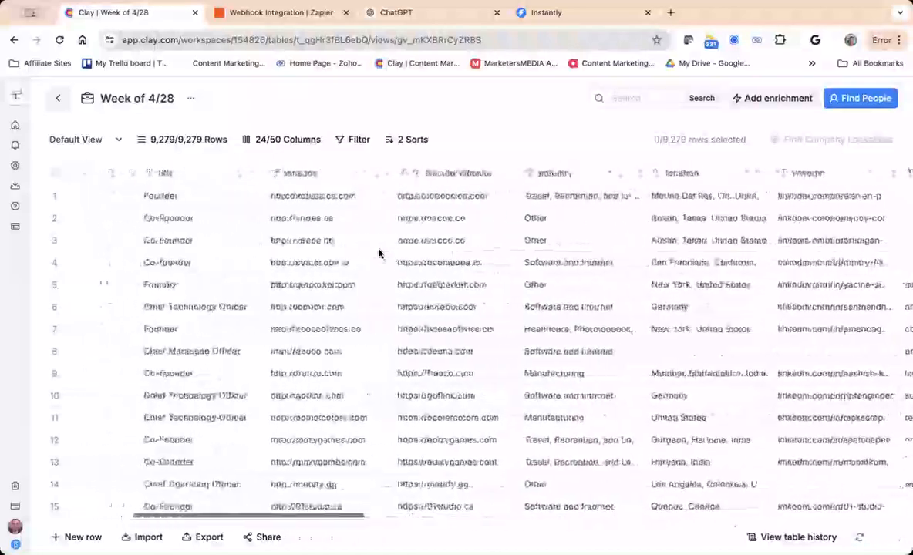
pyautogui.hscroll(15, 378, 252)
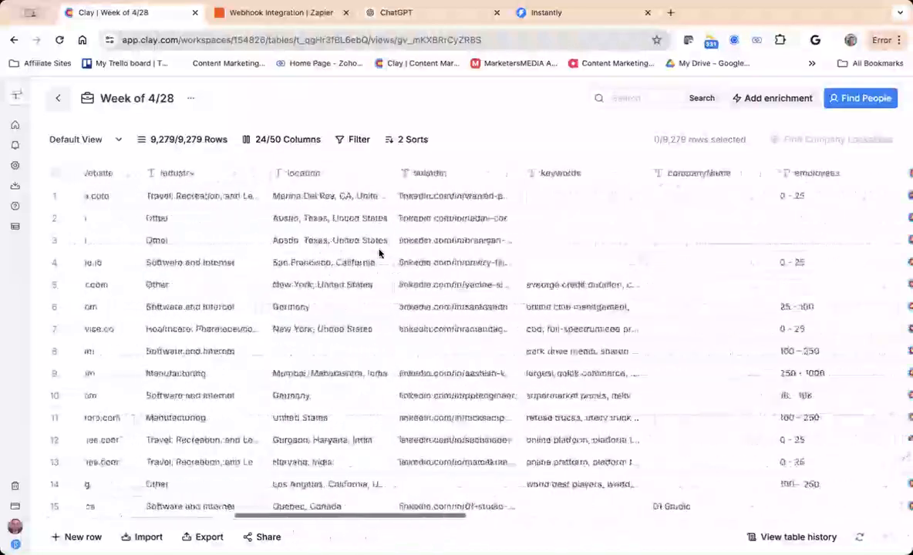
pyautogui.hscroll(3, 379, 253)
pyautogui.hscroll(-15, 379, 253)
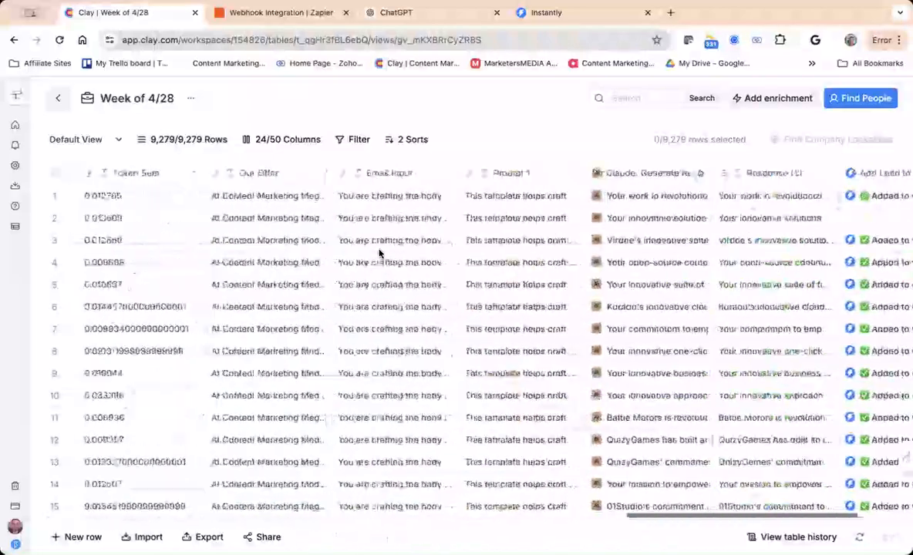
pyautogui.hscroll(-5, 379, 253)
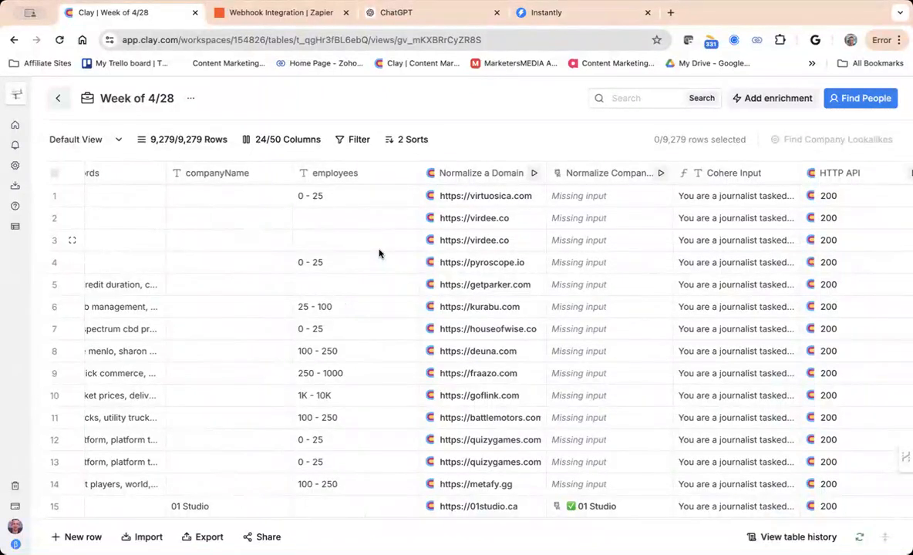
pyautogui.hscroll(-6, 379, 253)
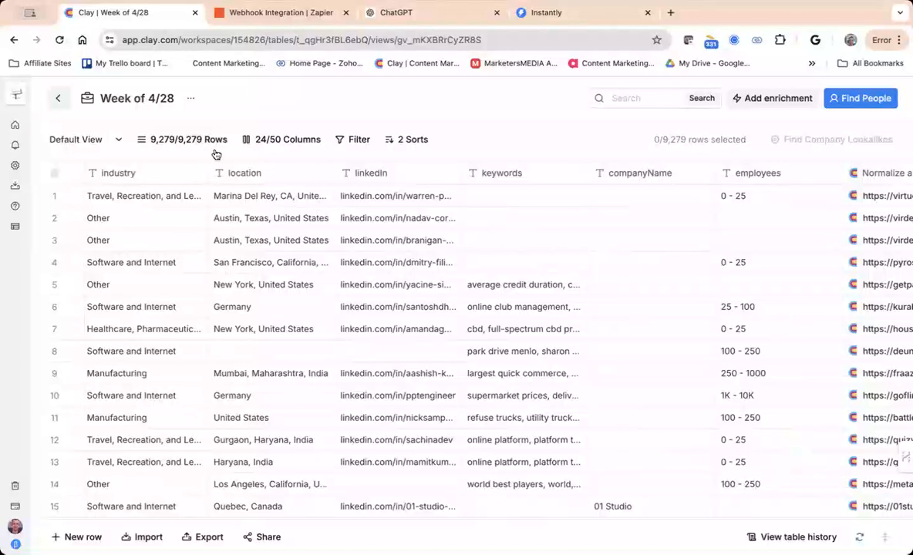
# Return to the workspace and open the New Table table that sends data to Zapier.
pyautogui.click(57, 100)
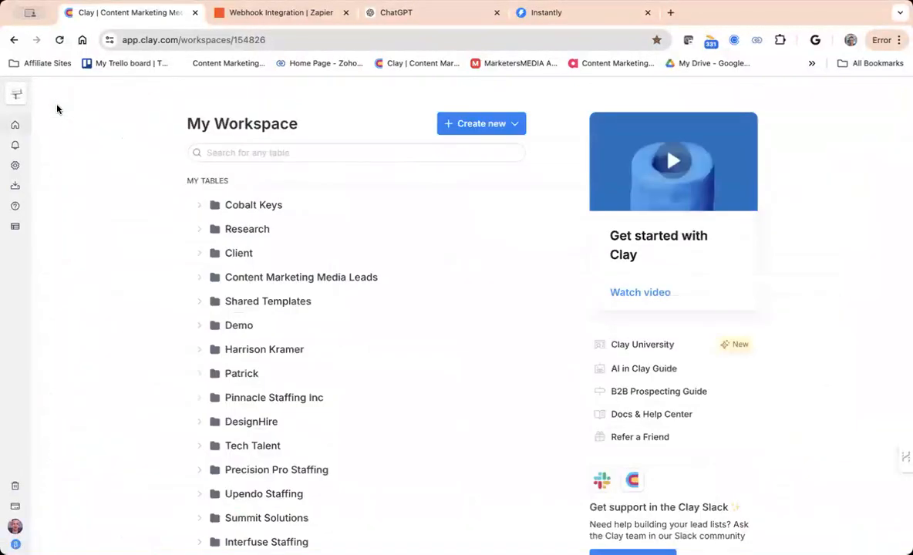
pyautogui.scroll(-2, 233, 248)
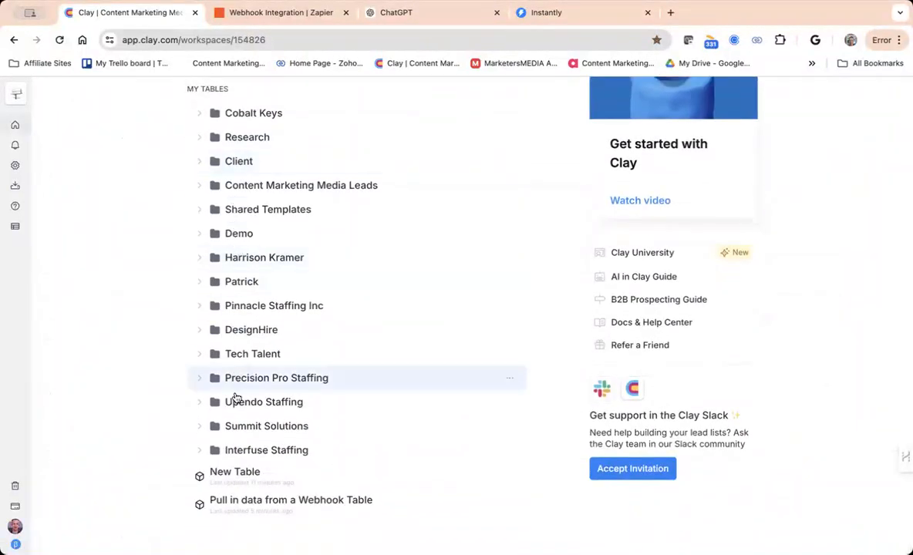
pyautogui.click(249, 471)
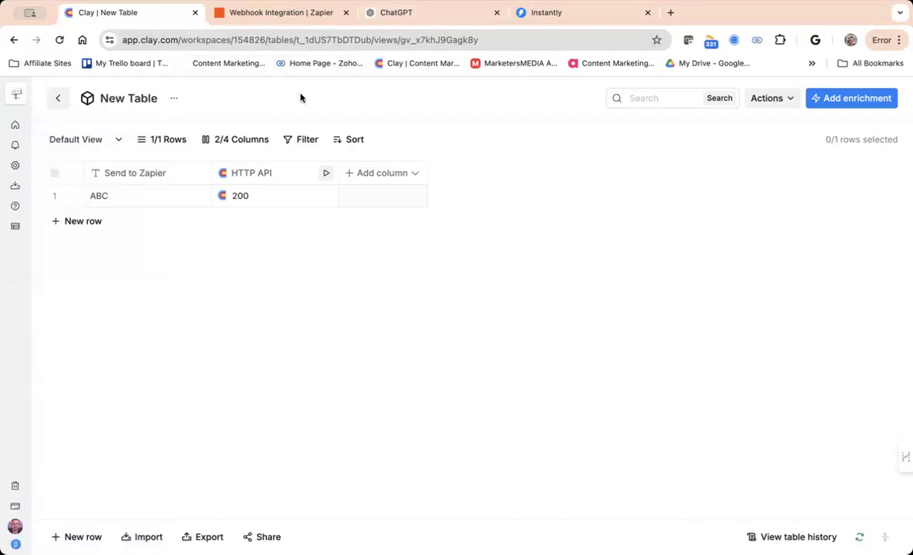
# Go back to the workspace overview and look through its list of folders and tables.
pyautogui.click(59, 100)
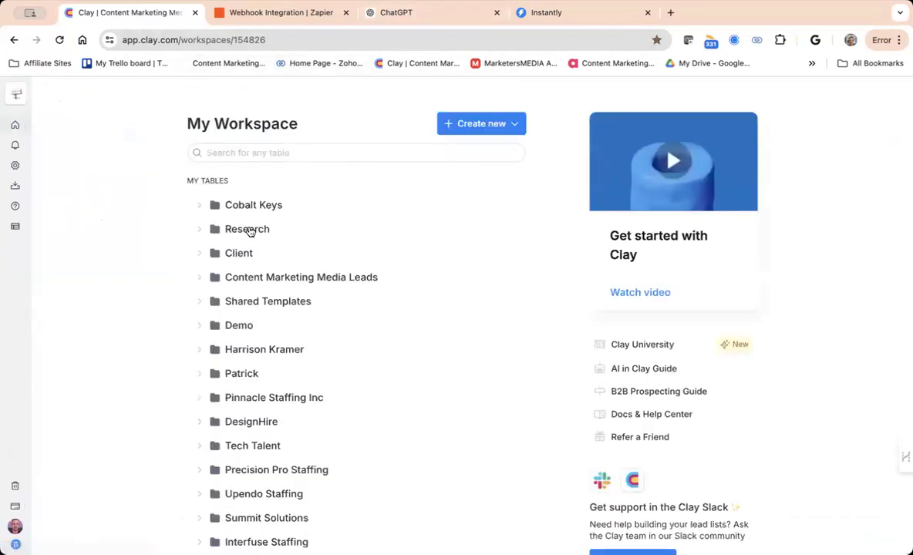
pyautogui.scroll(-2, 258, 235)
pyautogui.scroll(3, 262, 243)
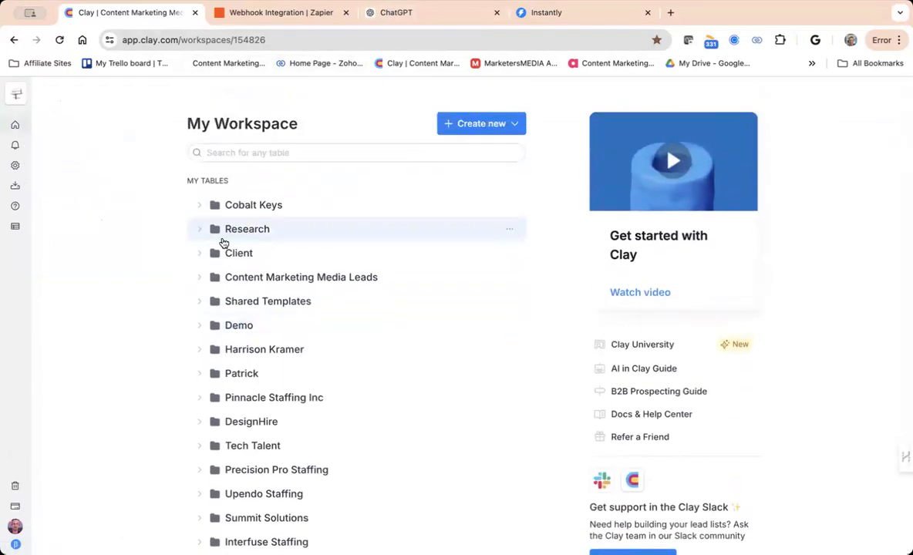
# Open the Copy of Clay to Relevance AI table from the Demo folder.
pyautogui.click(217, 325)
pyautogui.scroll(-5, 316, 322)
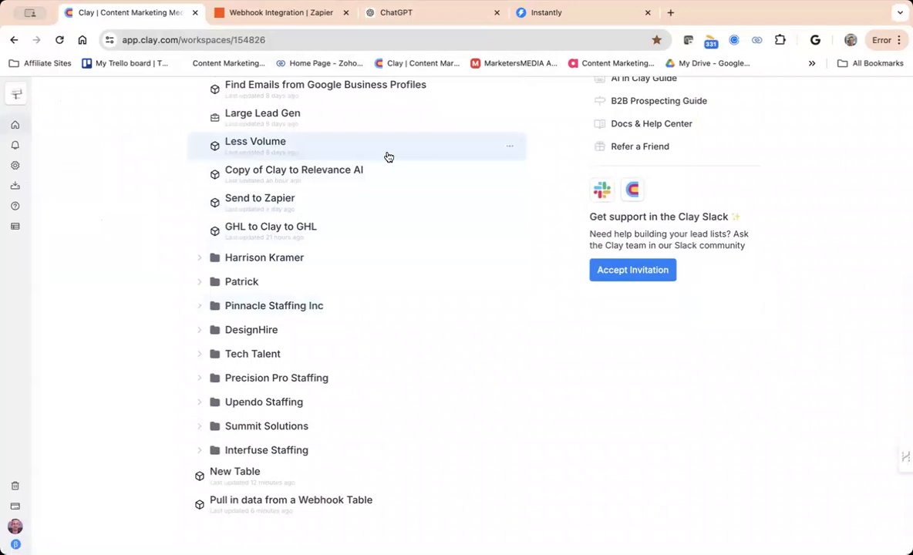
pyautogui.click(307, 170)
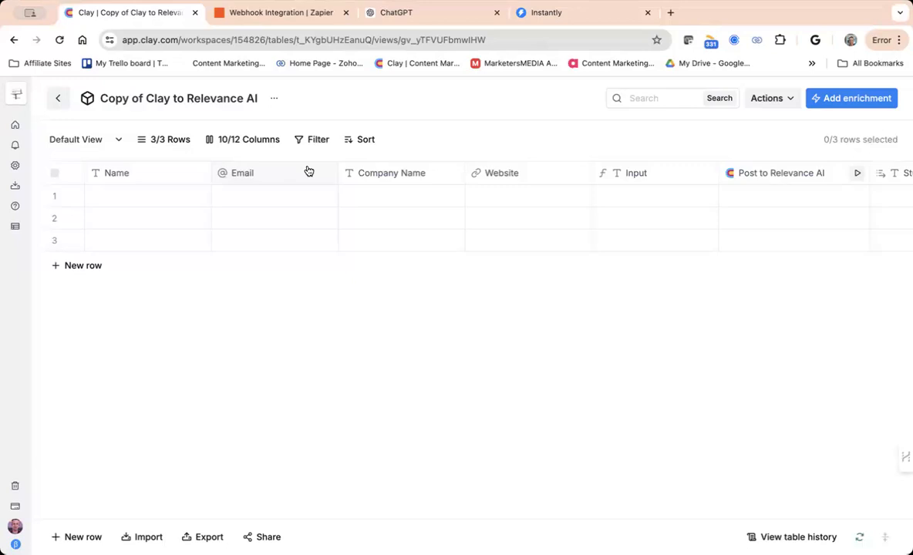
# Review the Post to Relevance AI column's method, endpoint and body settings, and close them without changes.
pyautogui.hscroll(5, 550, 214)
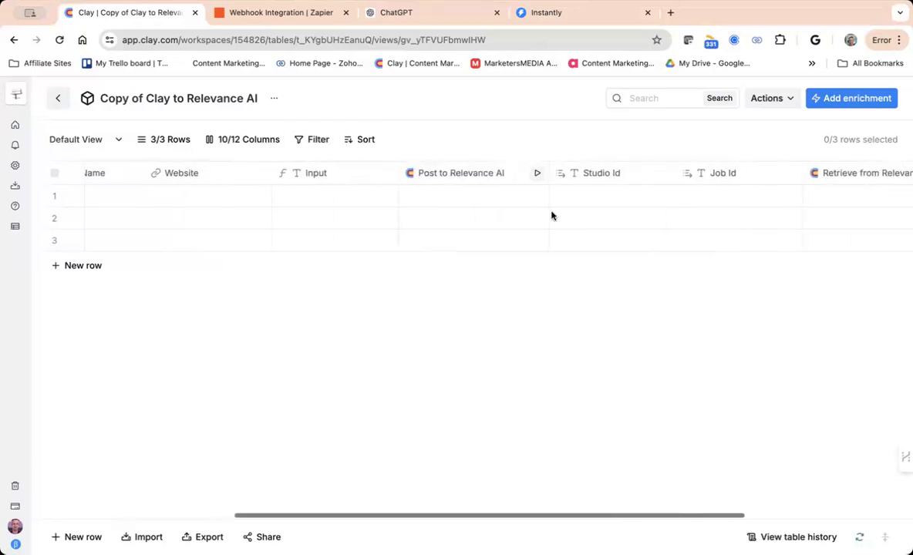
pyautogui.hscroll(1, 552, 216)
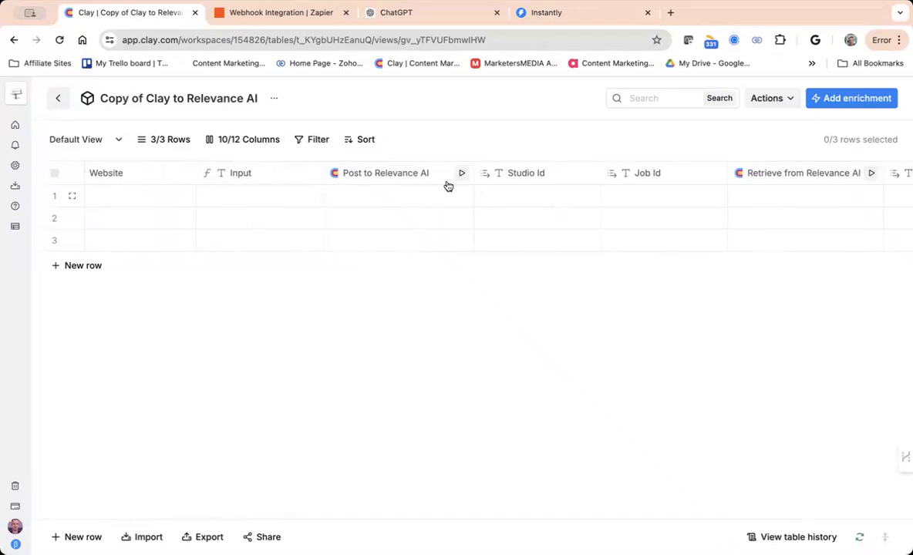
pyautogui.click(393, 171)
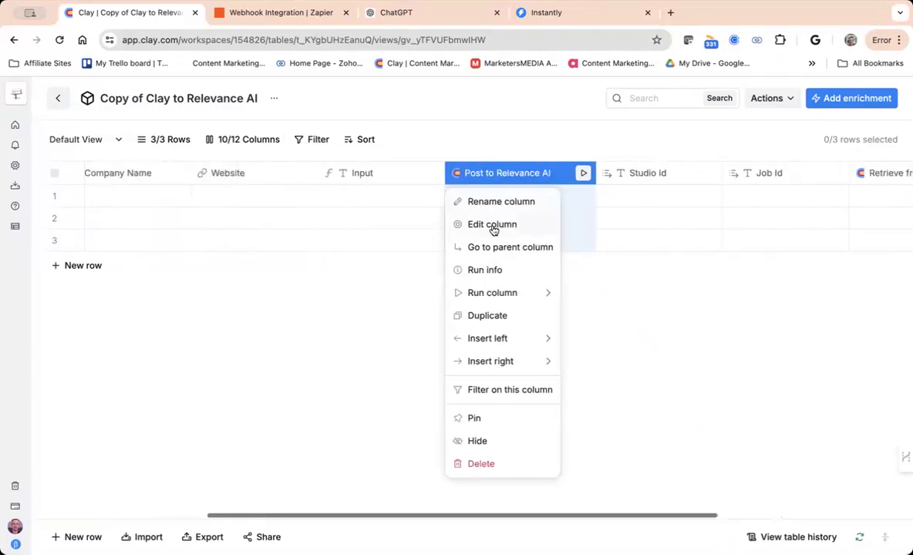
pyautogui.click(492, 228)
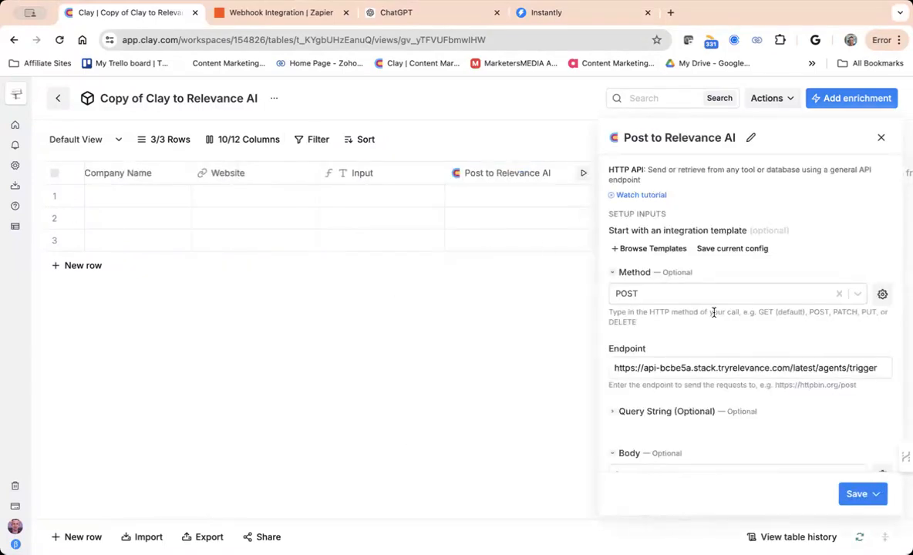
pyautogui.scroll(-3, 714, 310)
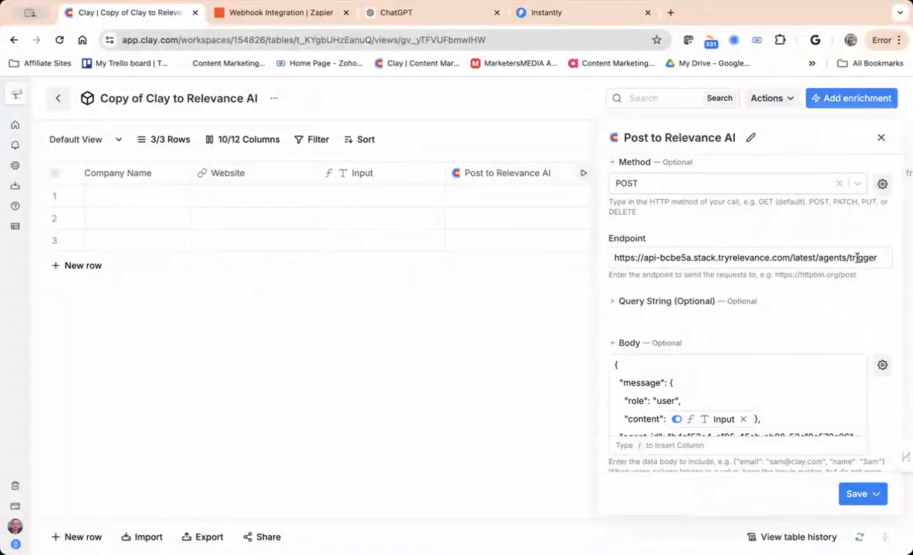
pyautogui.scroll(-3, 840, 296)
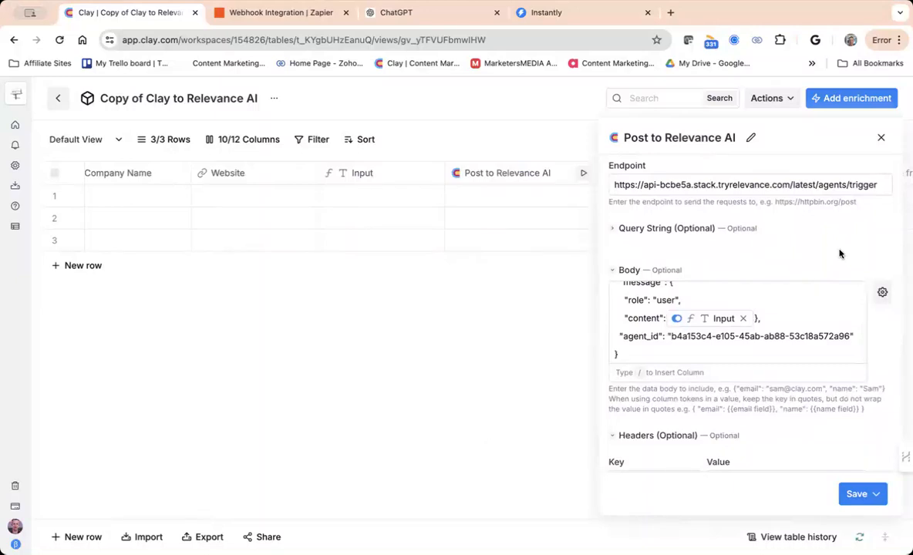
pyautogui.click(880, 140)
# Review the Retrieve from Relevance AI column's method, endpoint and body settings, and close them without changes.
pyautogui.hscroll(5, 789, 206)
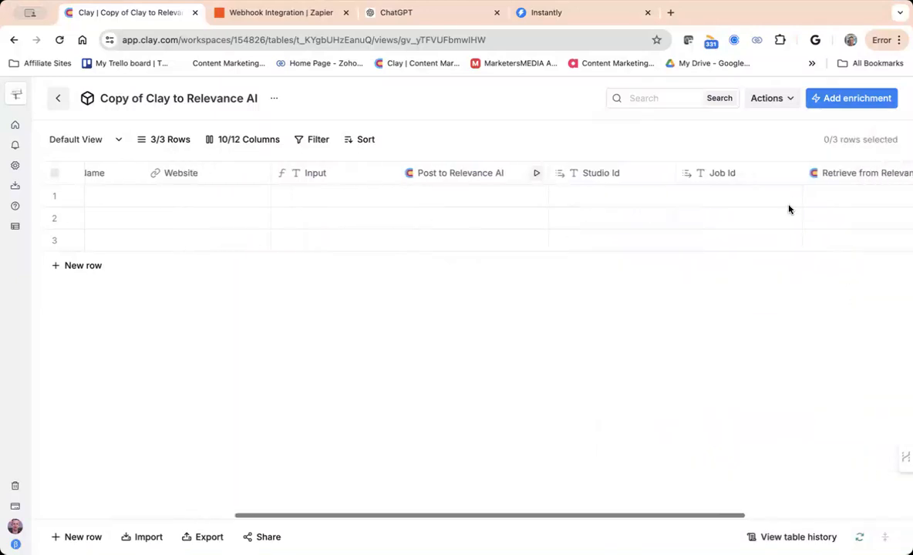
pyautogui.click(706, 174)
pyautogui.hscroll(3, 658, 228)
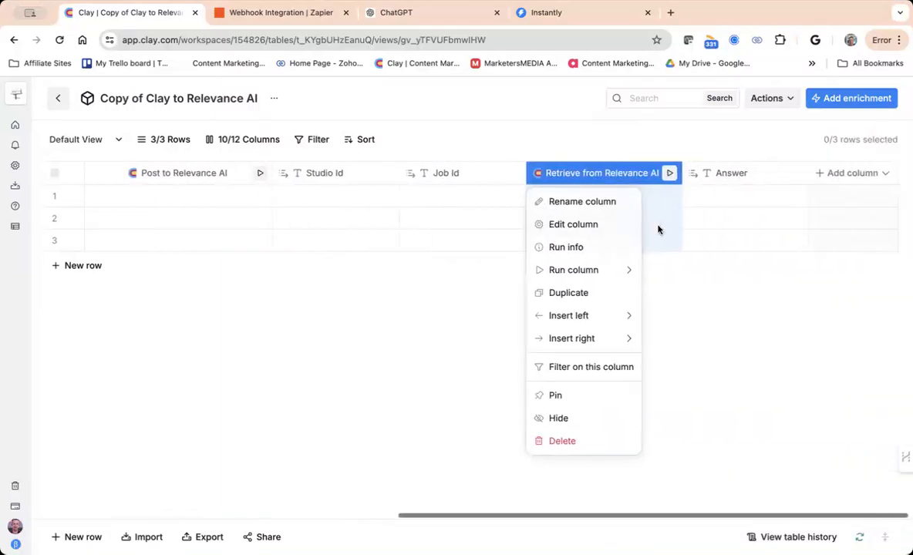
pyautogui.click(568, 225)
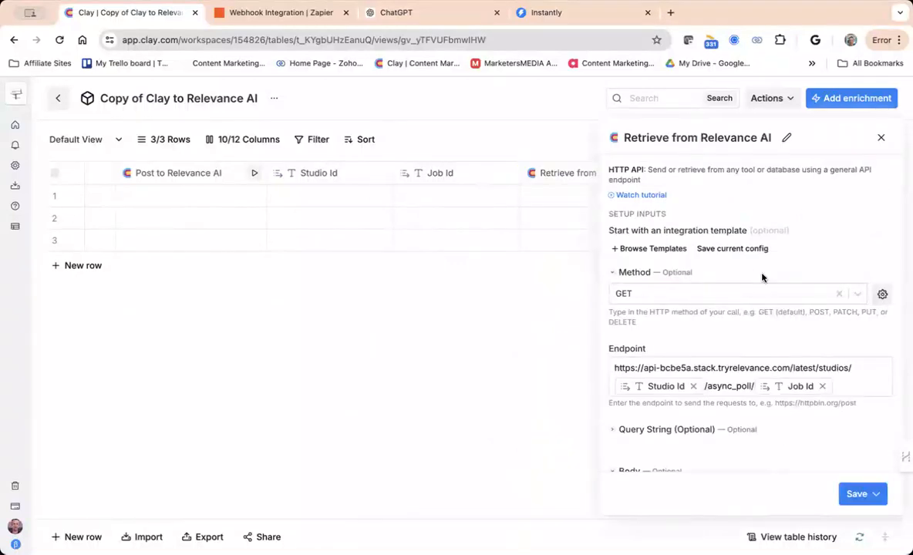
pyautogui.scroll(-2, 761, 276)
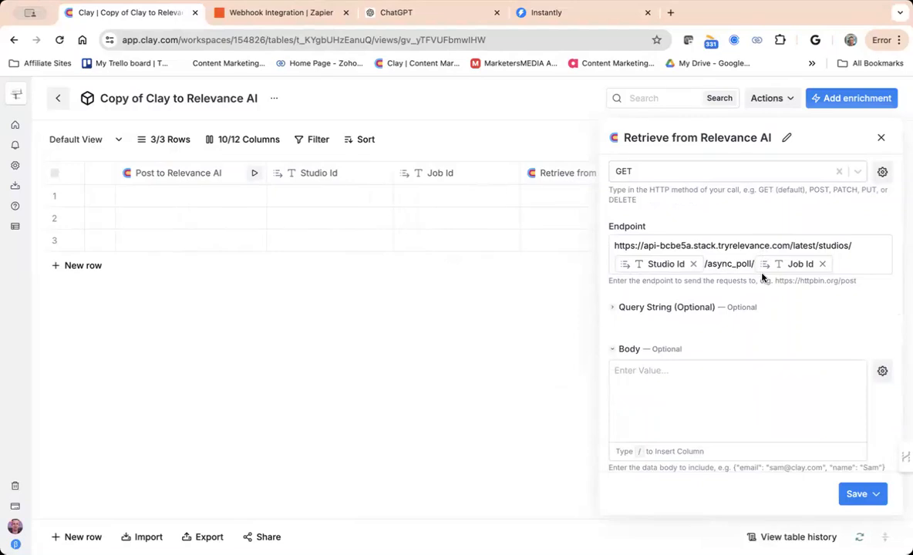
pyautogui.click(881, 137)
# Reopen the Post to Relevance AI column's settings and examine how the endpoint and the body's content and agent_id fields are set up.
pyautogui.hscroll(-5, 193, 209)
pyautogui.click(514, 176)
pyautogui.click(488, 225)
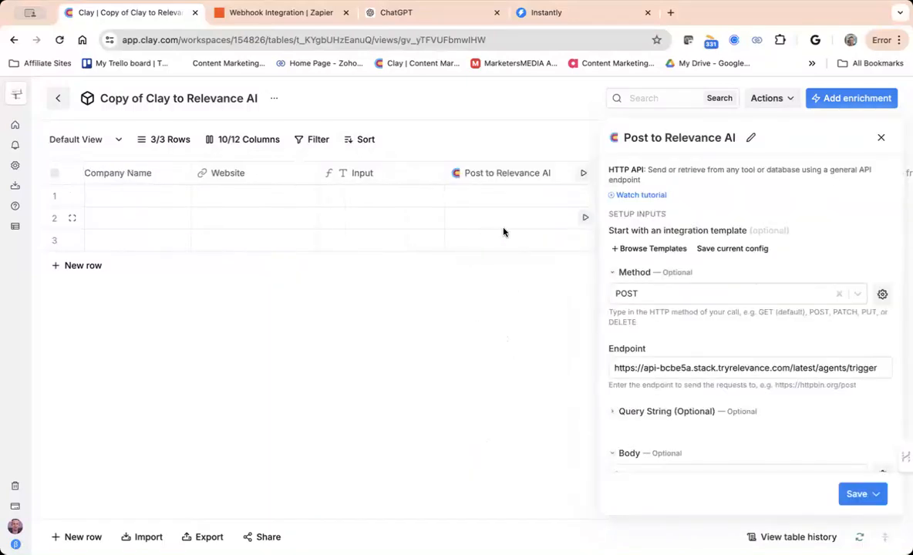
pyautogui.scroll(-2, 708, 283)
pyautogui.scroll(-1, 708, 283)
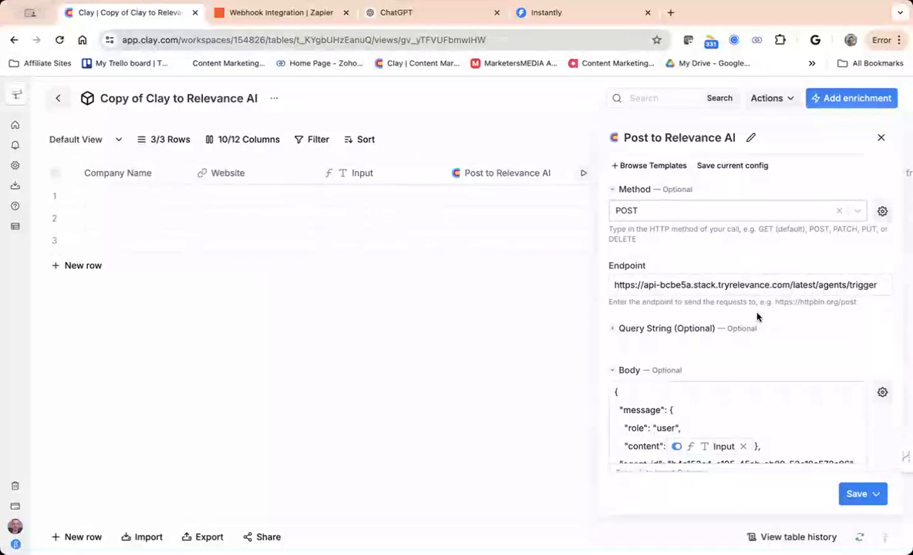
pyautogui.scroll(-2, 756, 313)
pyautogui.scroll(-1, 754, 329)
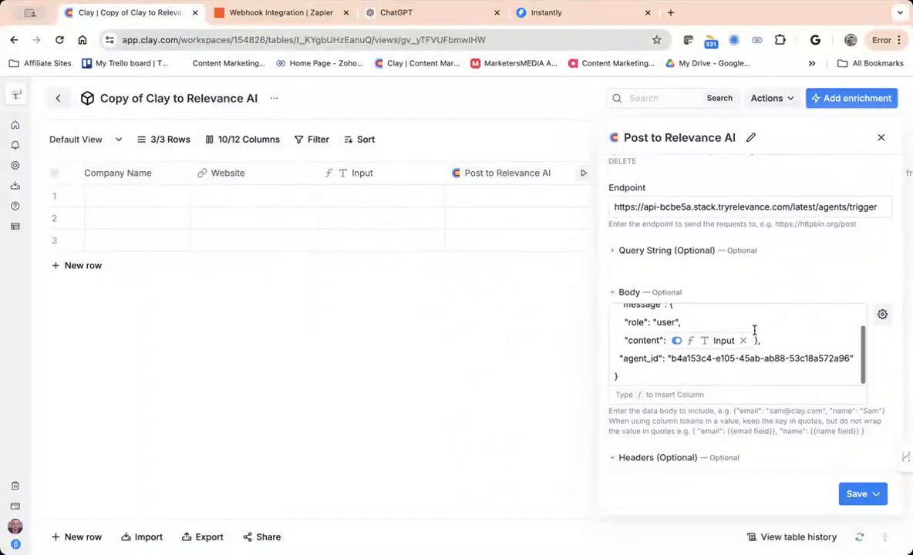
pyautogui.scroll(1, 754, 330)
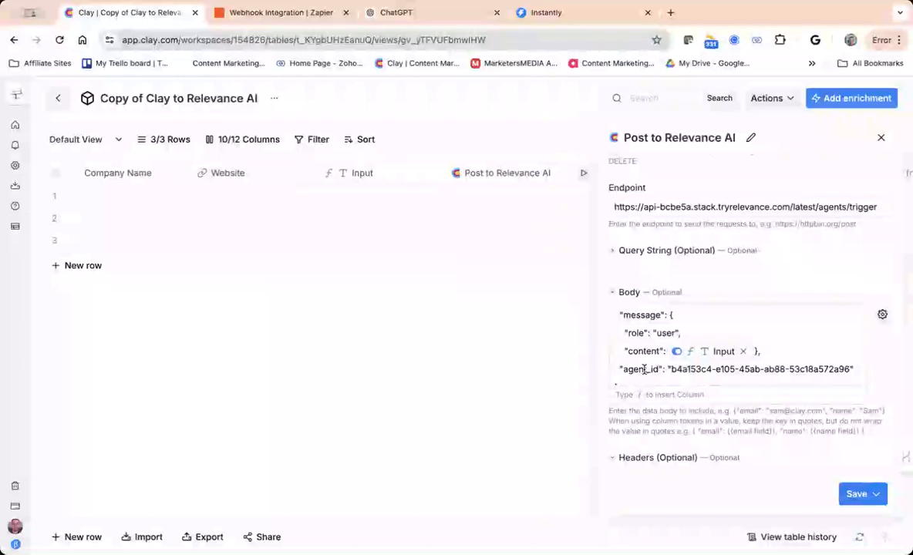
pyautogui.hscroll(-3, 439, 239)
pyautogui.hscroll(1, 440, 239)
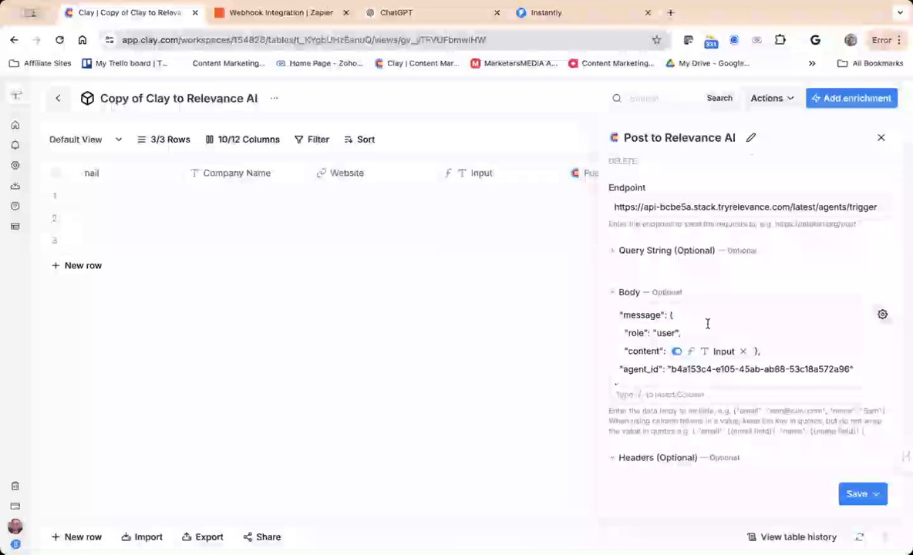
pyautogui.scroll(-1, 744, 327)
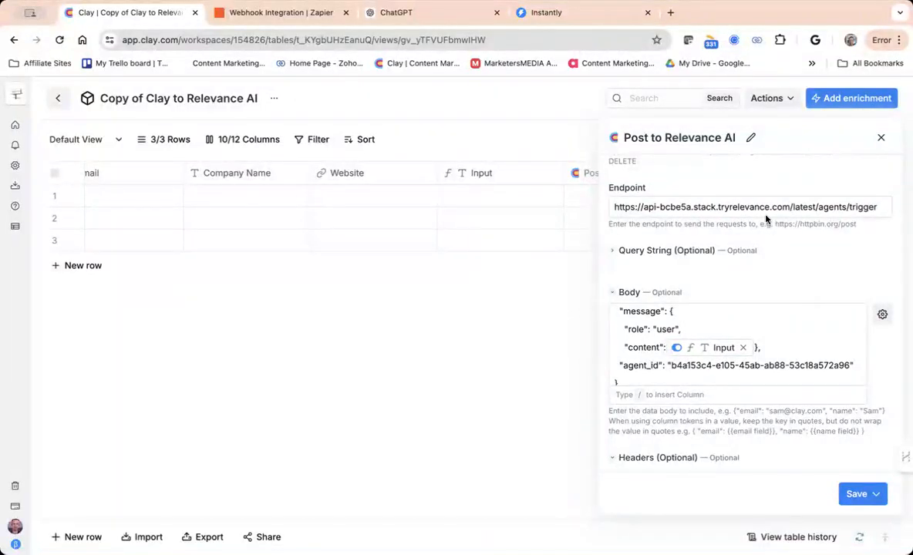
pyautogui.scroll(1, 764, 214)
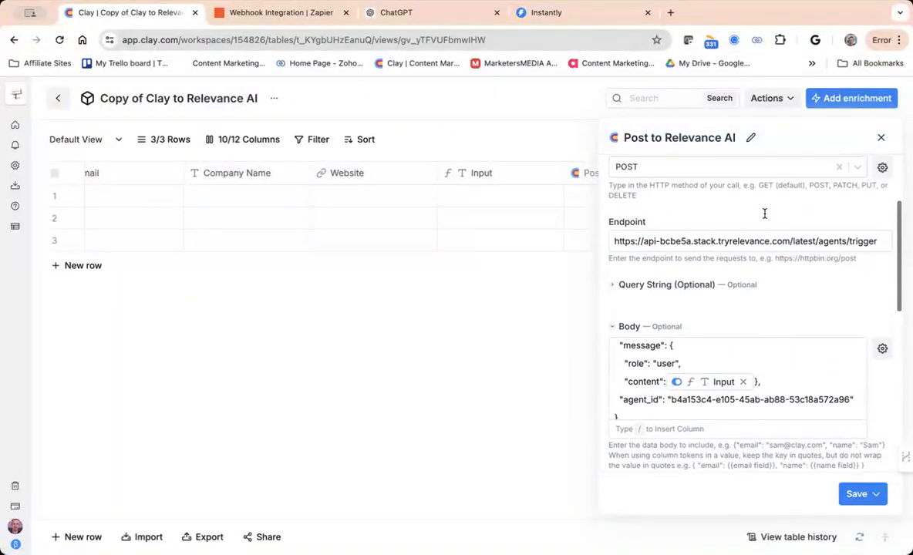
# Open relevanceai.com/agents in a new browser tab and log in to Relevance AI with the Google account.
pyautogui.click(671, 13)
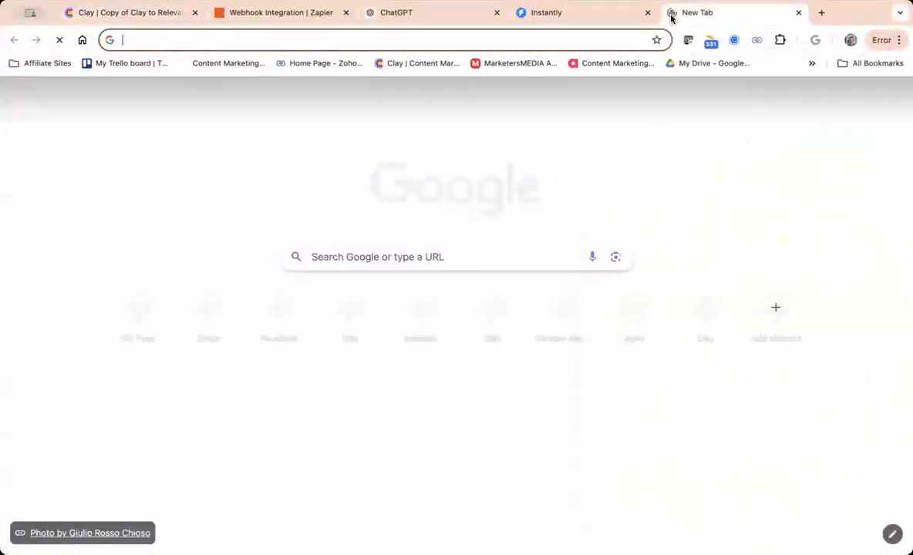
pyautogui.write('relevanceai.com/agents')
pyautogui.press('Return')
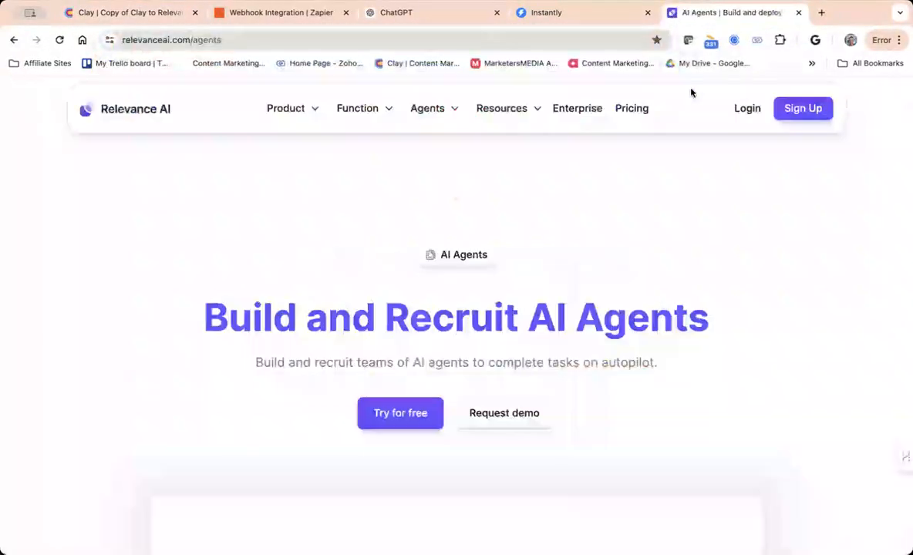
pyautogui.click(738, 109)
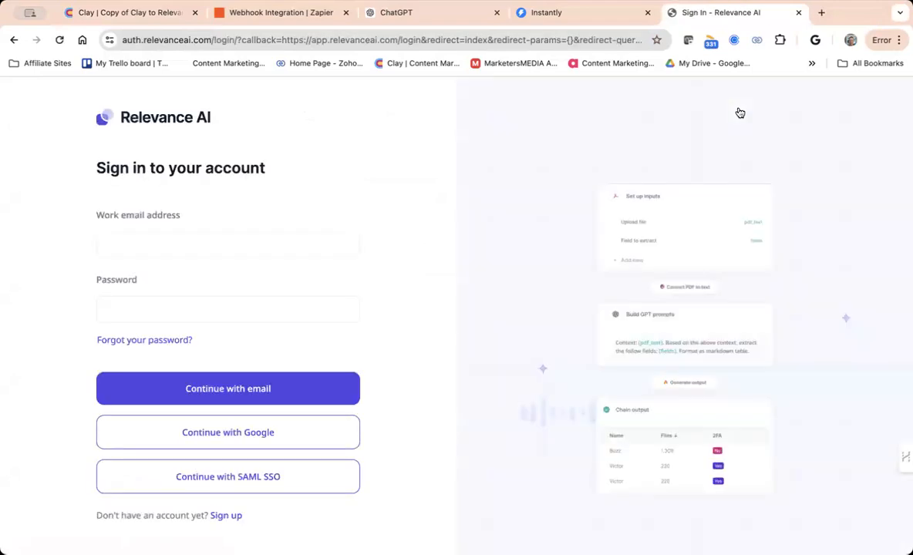
pyautogui.click(238, 433)
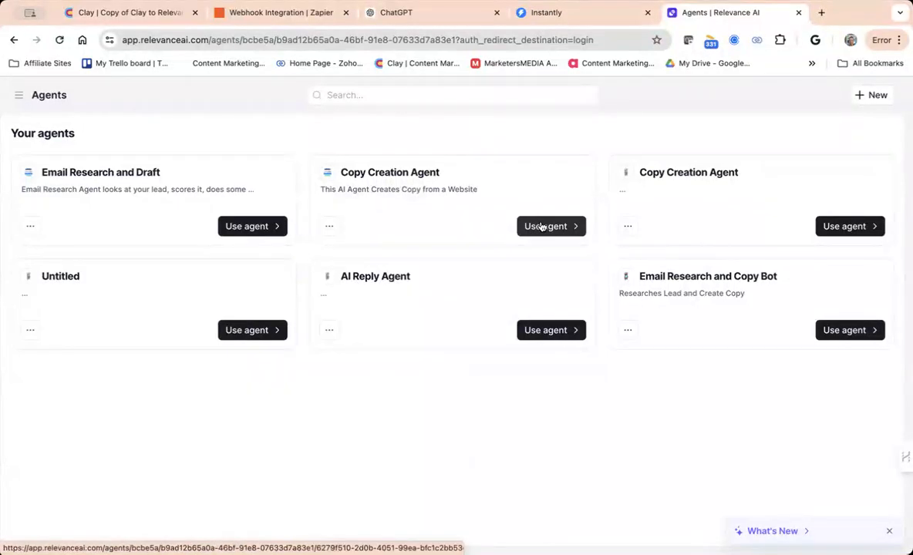
# Open the Email Research and Draft agent's settings, look over its tools, and bring up its API details.
pyautogui.click(246, 225)
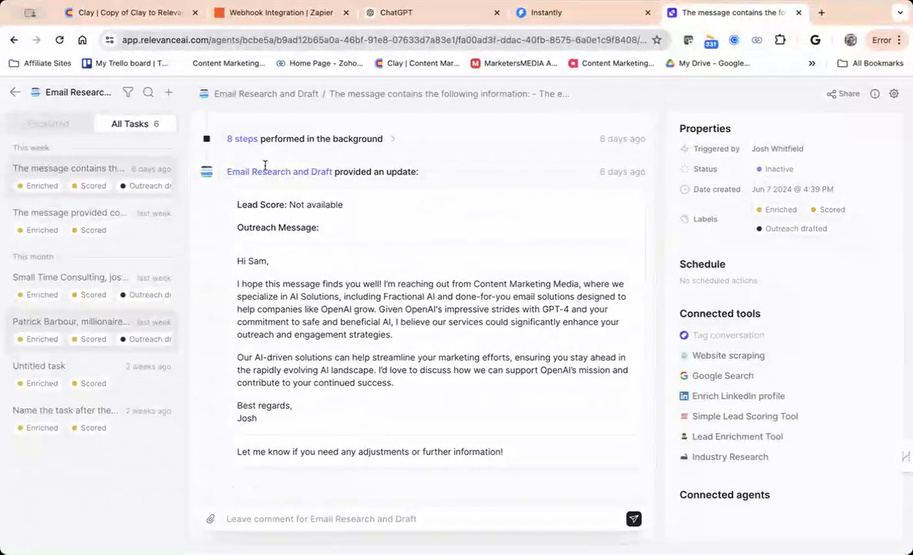
pyautogui.click(893, 95)
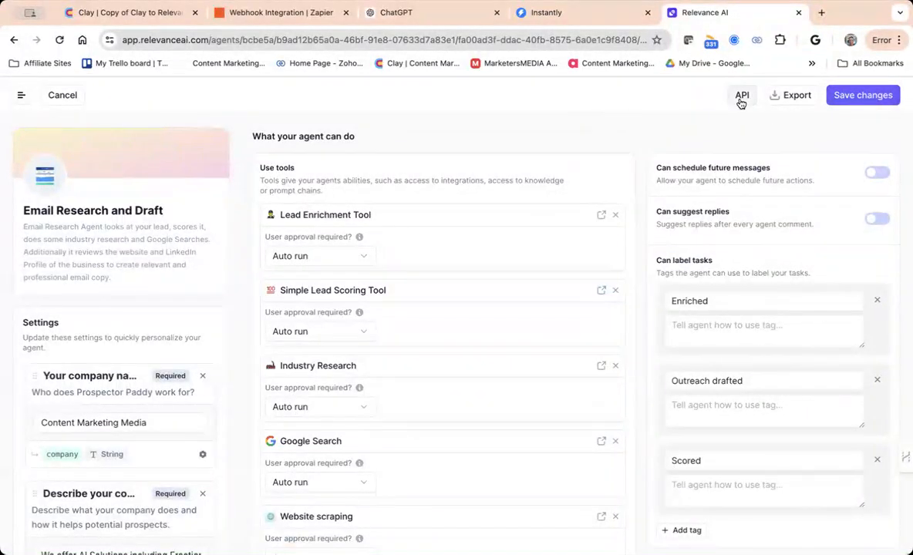
pyautogui.scroll(-1, 616, 284)
pyautogui.scroll(-3, 618, 283)
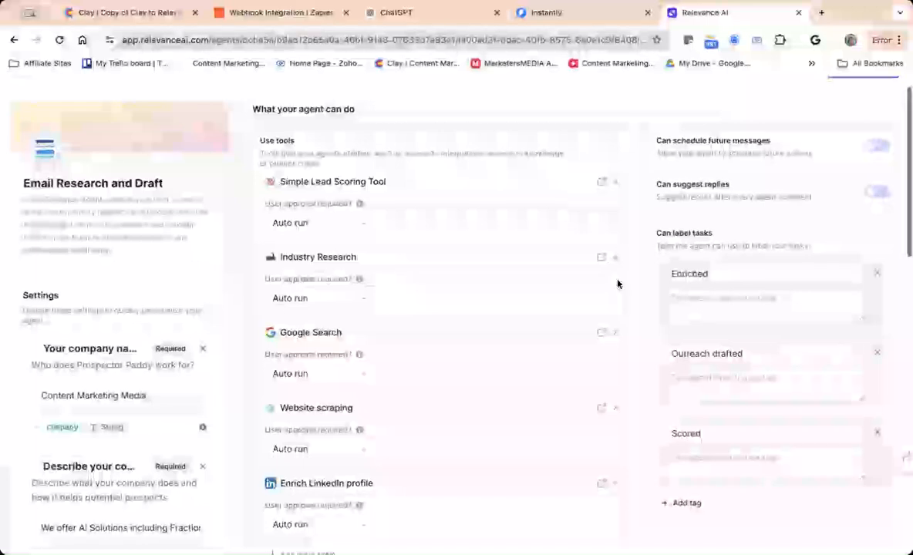
pyautogui.scroll(3, 617, 266)
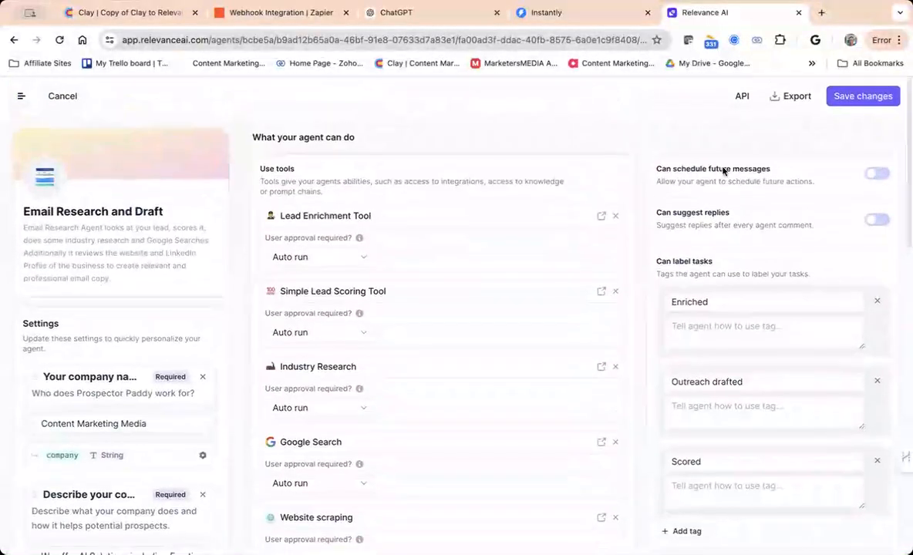
pyautogui.click(741, 96)
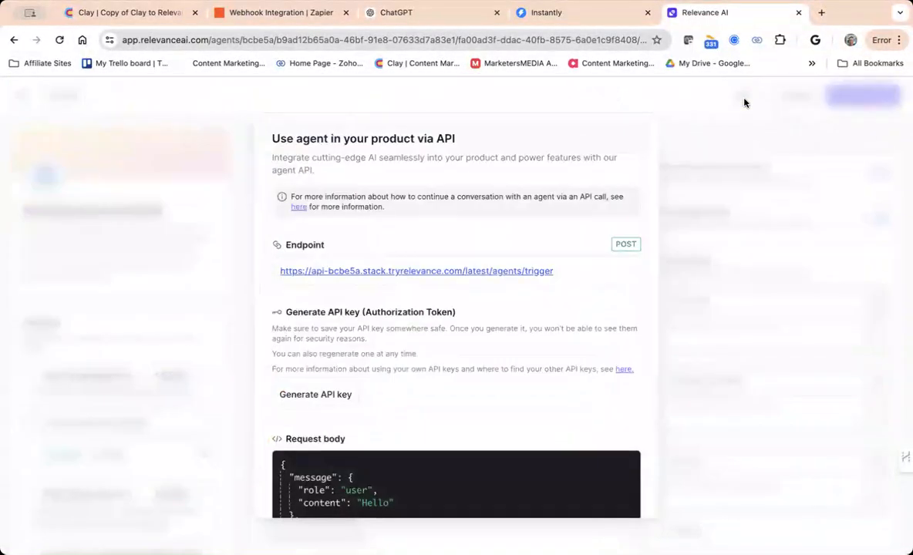
# Compare the agent's API endpoint with the one in Clay's Post to Relevance AI column, and examine the agent's request body.
pyautogui.moveTo(513, 268)
pyautogui.click(149, 15)
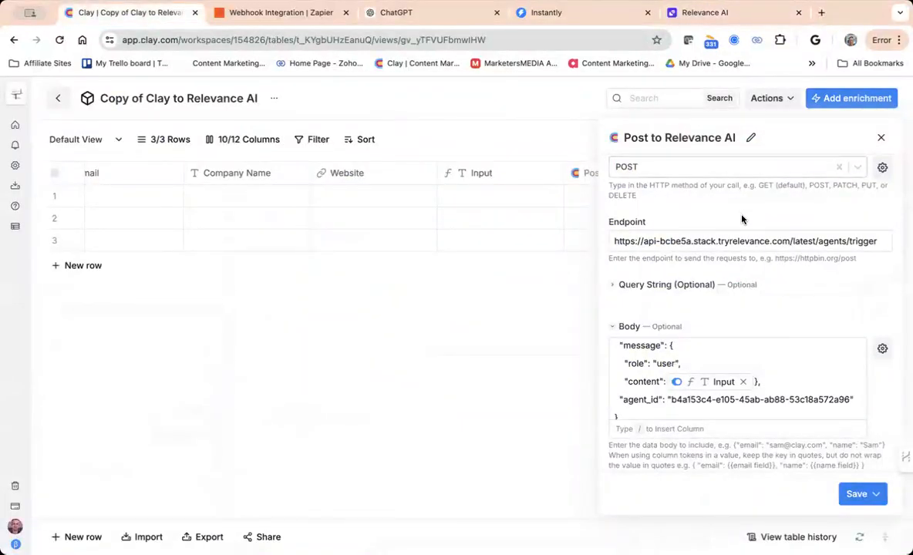
pyautogui.click(703, 13)
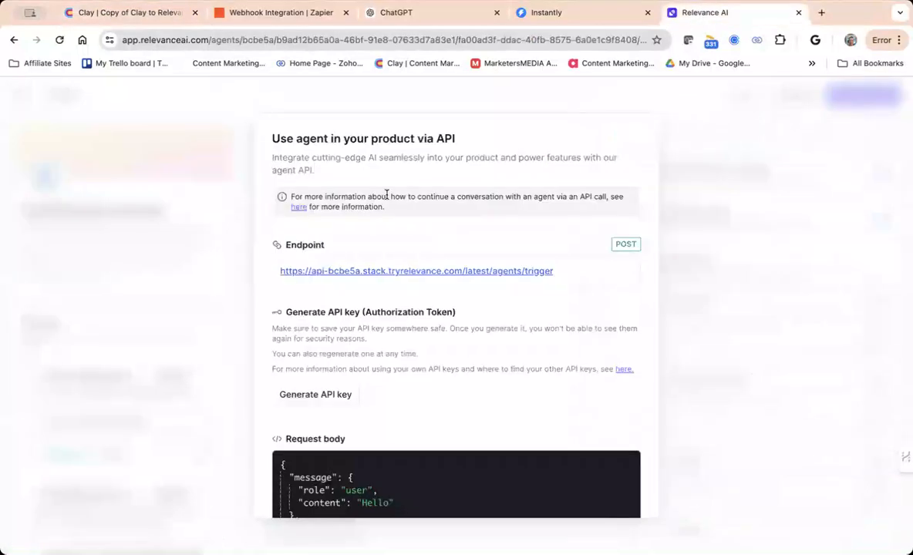
pyautogui.scroll(-2, 414, 261)
pyautogui.scroll(-1, 414, 260)
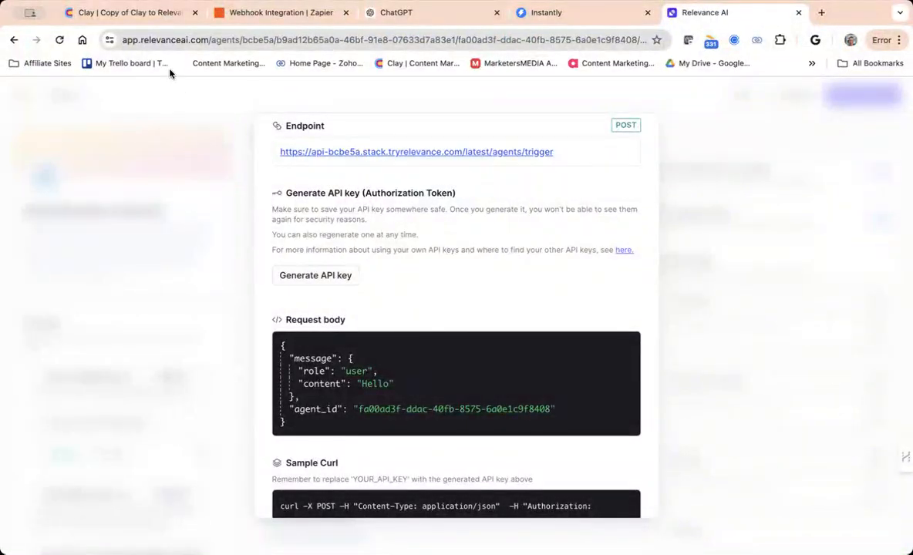
# Check the Content-Type and Authorization headers in the Clay column against the sample requests in Relevance AI's API details.
pyautogui.click(152, 22)
pyautogui.scroll(-3, 651, 329)
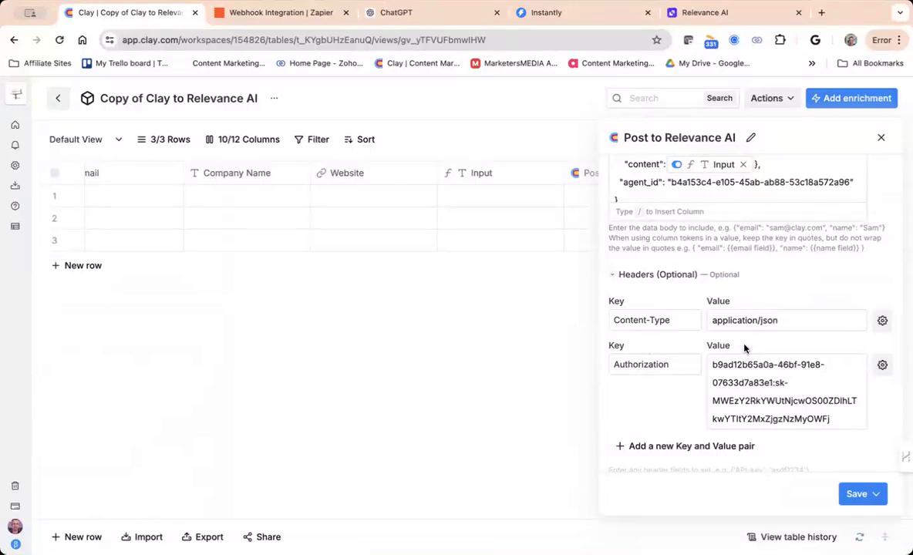
pyautogui.click(736, 14)
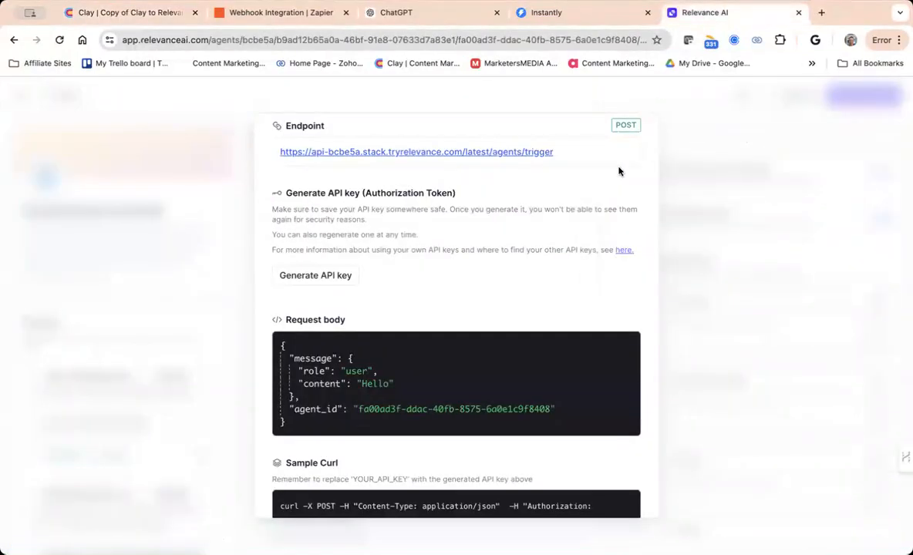
pyautogui.scroll(-5, 578, 202)
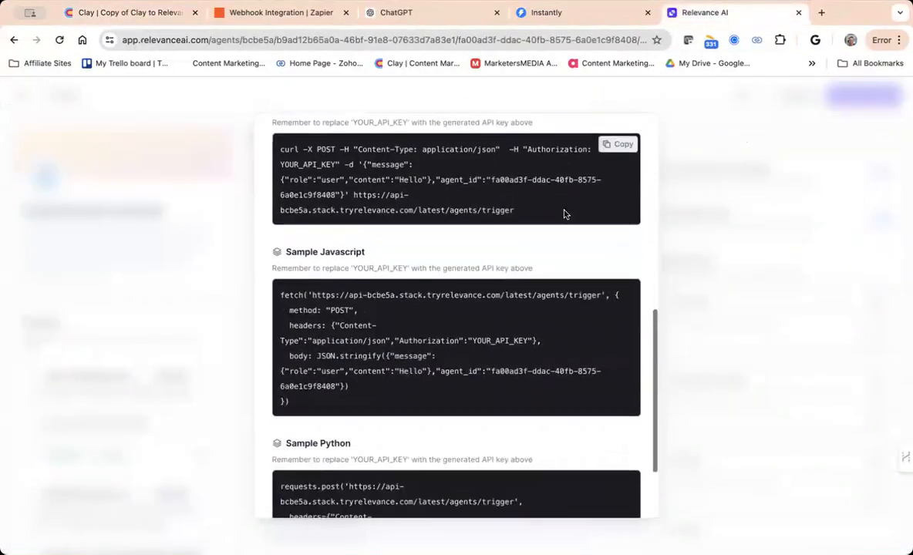
pyautogui.scroll(-2, 564, 214)
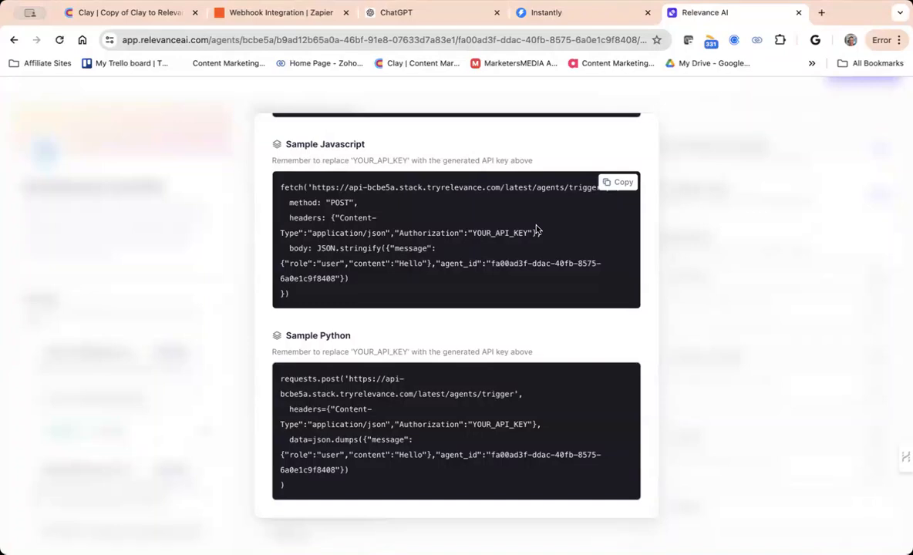
# Compare the agent's sample request body in Relevance AI with the message body of Clay's Post to Relevance AI column.
pyautogui.scroll(5, 537, 229)
pyautogui.scroll(3, 537, 230)
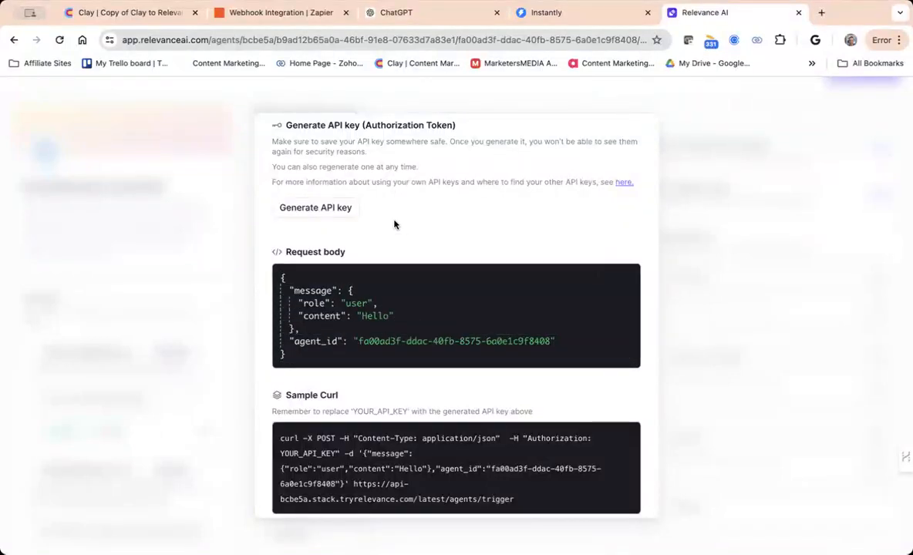
pyautogui.click(148, 15)
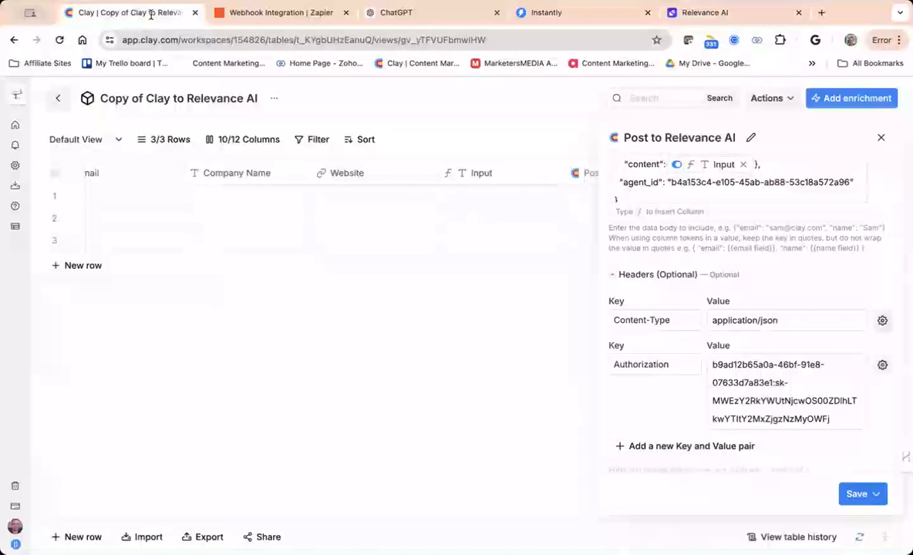
pyautogui.scroll(3, 686, 219)
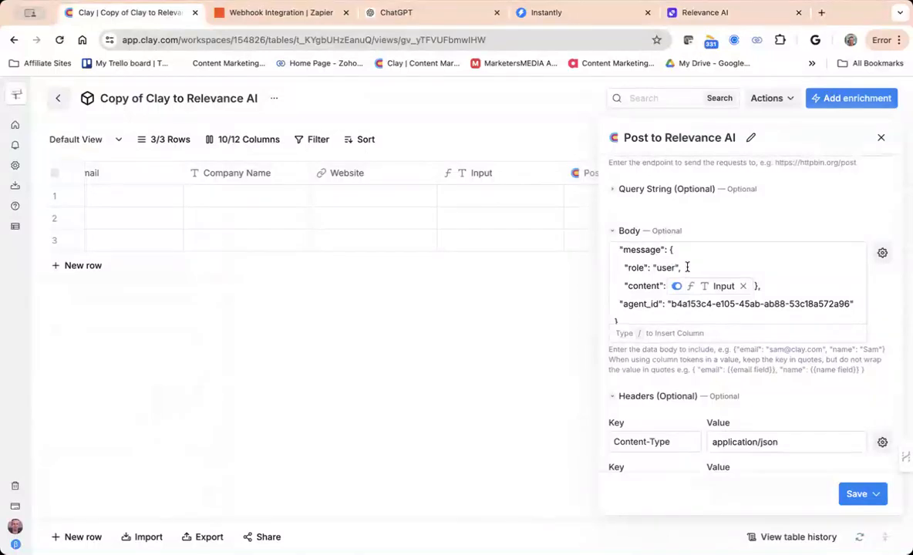
pyautogui.click(703, 13)
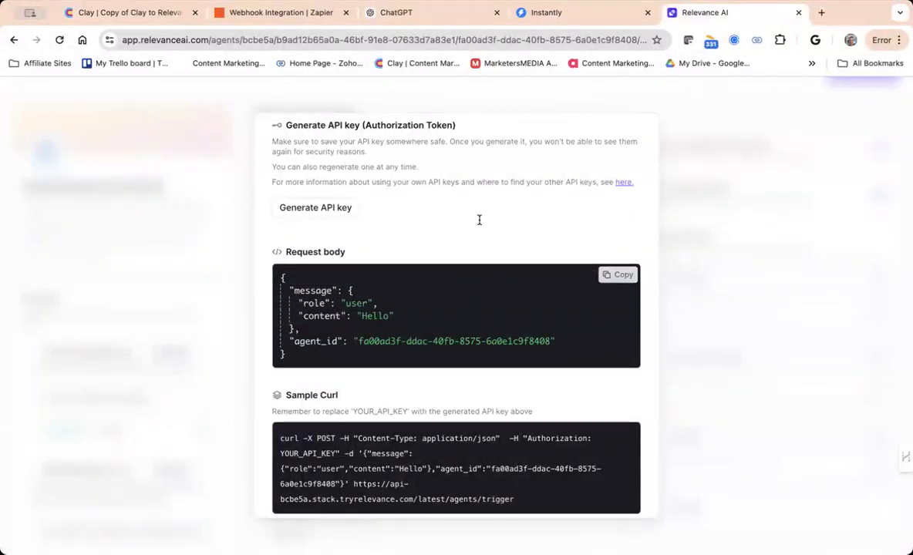
pyautogui.click(131, 12)
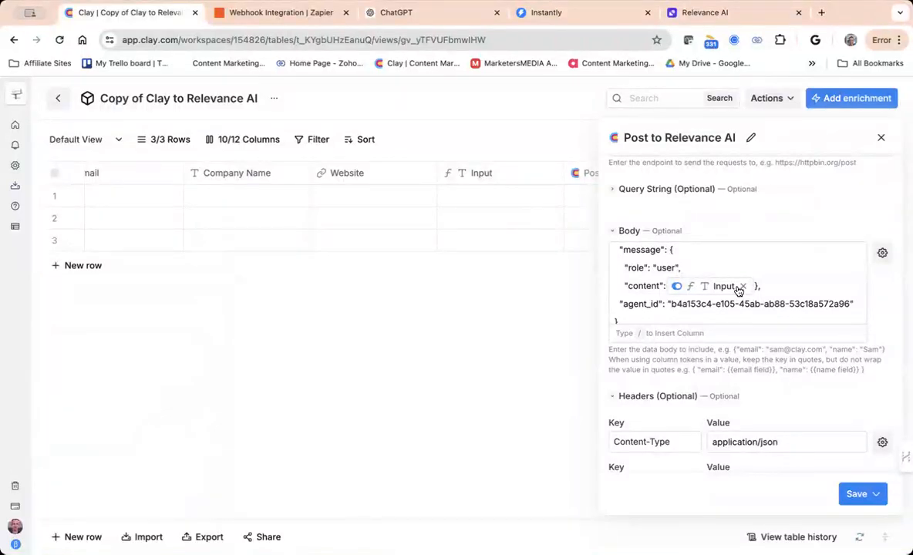
# Review the agent's API details in Relevance AI, covering the endpoint, API key generation, request body with agent_id, and code samples.
pyautogui.click(711, 16)
pyautogui.scroll(3, 570, 162)
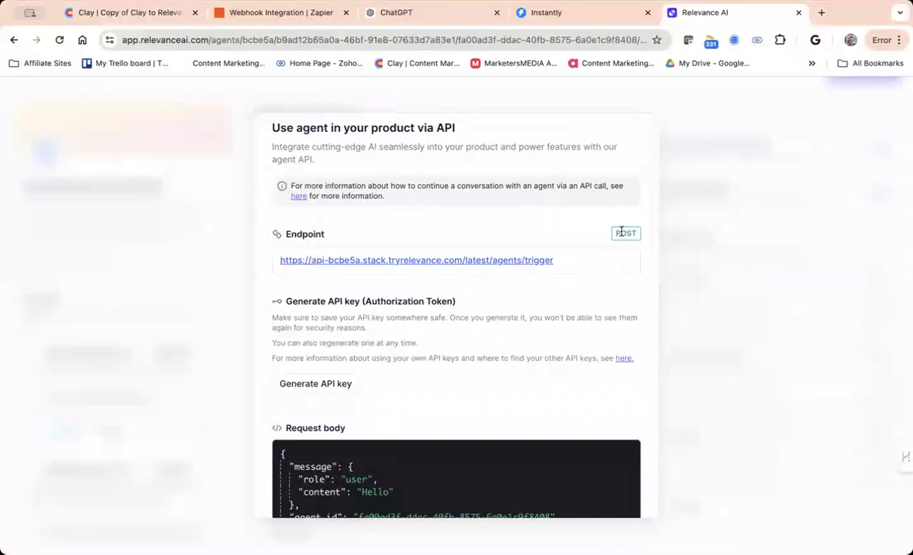
pyautogui.scroll(-2, 447, 258)
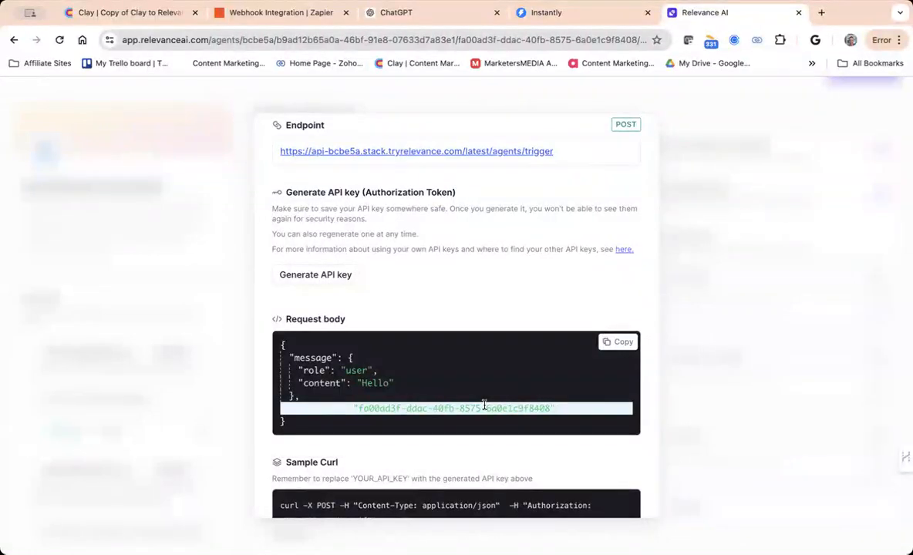
pyautogui.click(499, 311)
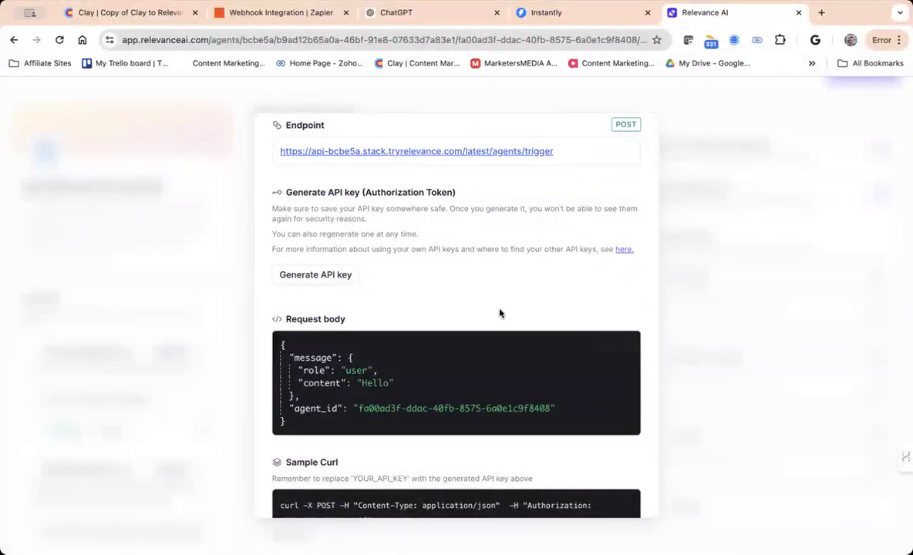
pyautogui.scroll(-1, 498, 312)
pyautogui.tripleClick(499, 312)
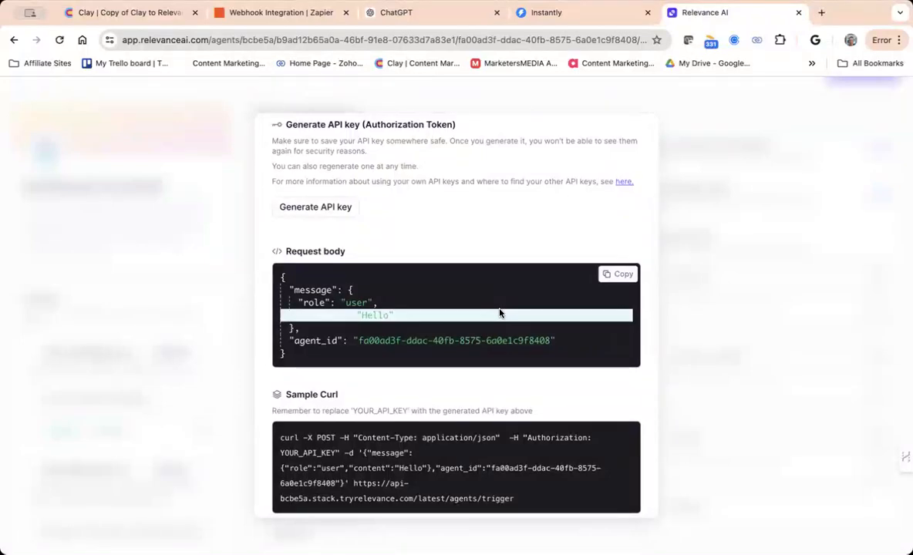
pyautogui.scroll(3, 499, 312)
pyautogui.click(498, 312)
pyautogui.scroll(2, 498, 312)
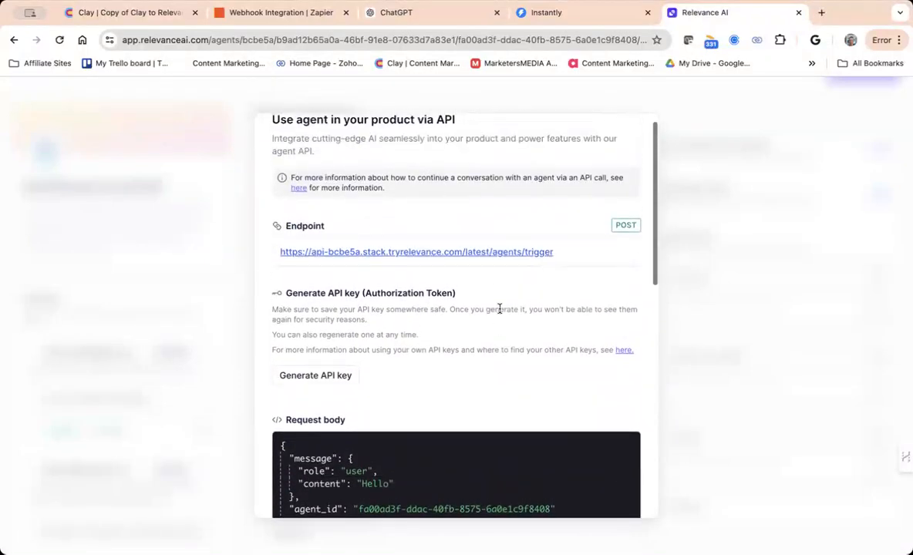
pyautogui.scroll(-5, 499, 310)
pyautogui.scroll(-3, 498, 312)
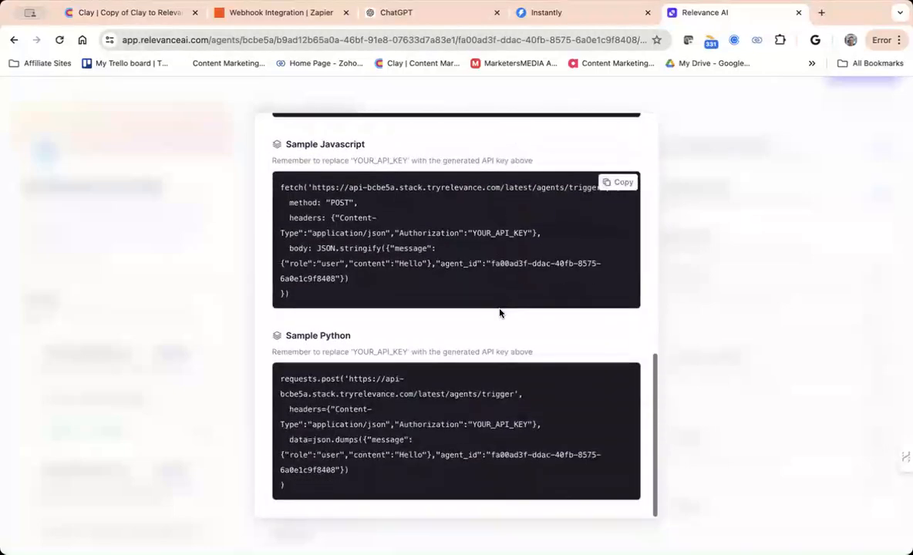
# Close the API details and leave the Email Research and Draft agent for the activity center.
pyautogui.click(725, 263)
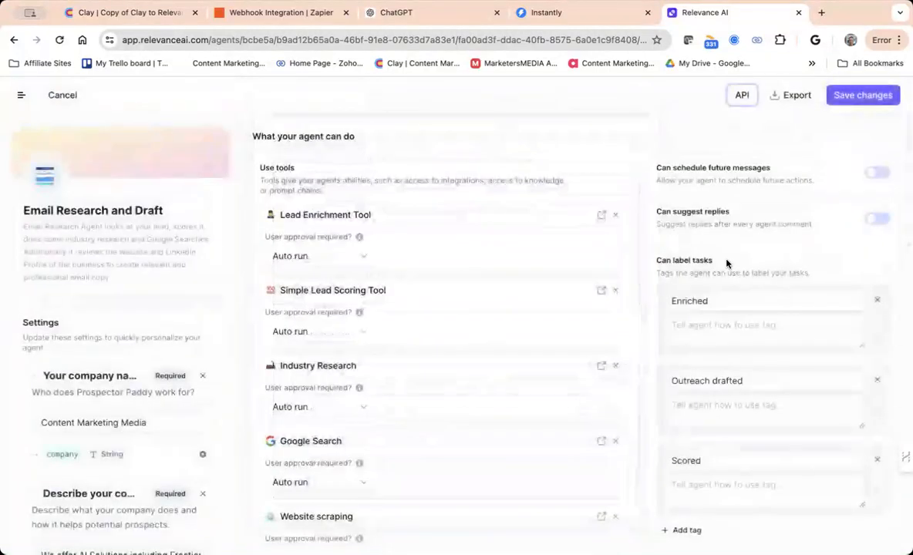
pyautogui.click(61, 98)
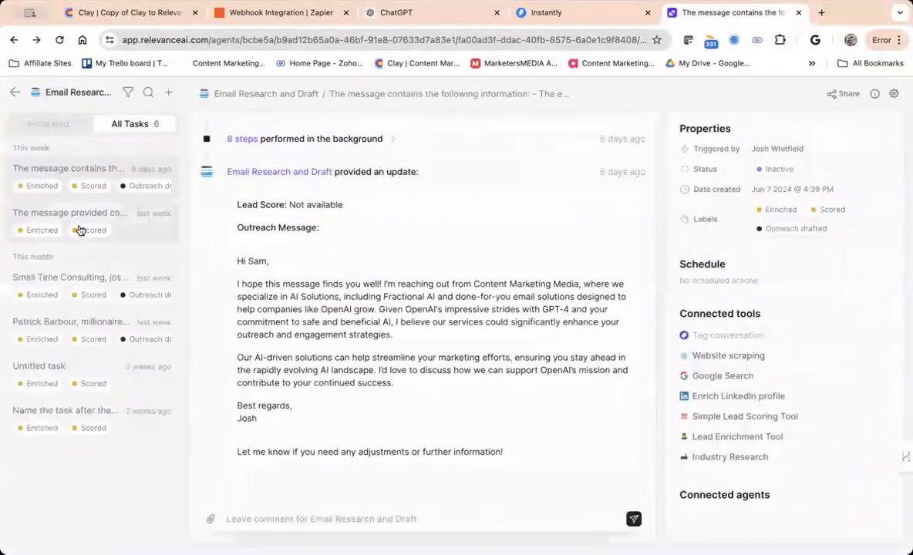
pyautogui.click(13, 92)
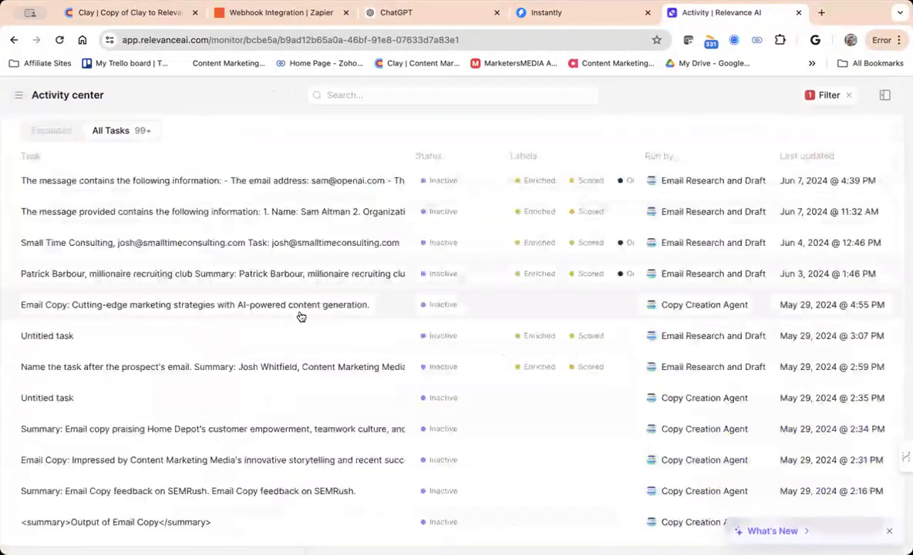
# Open the Relevance AI documentation and go to the Conversation API page for agents.
pyautogui.click(20, 96)
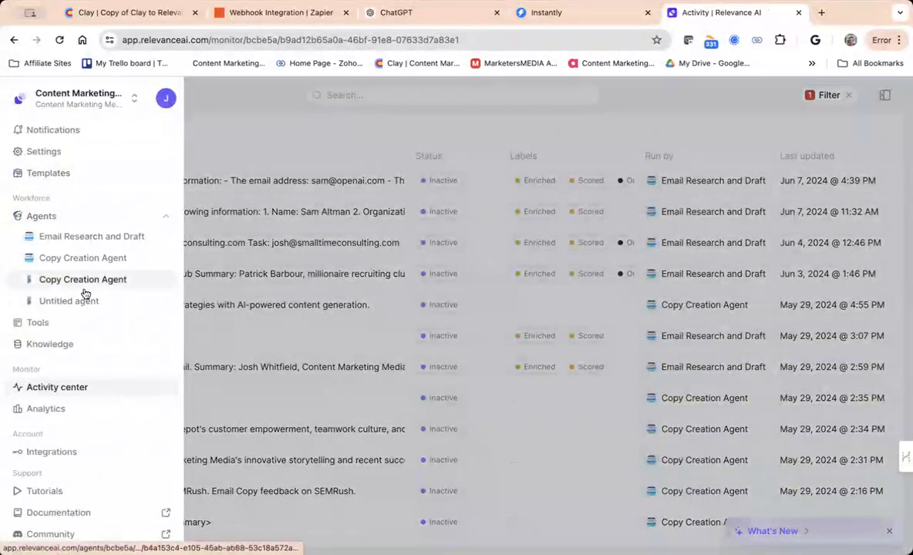
pyautogui.scroll(-1, 85, 295)
pyautogui.click(85, 452)
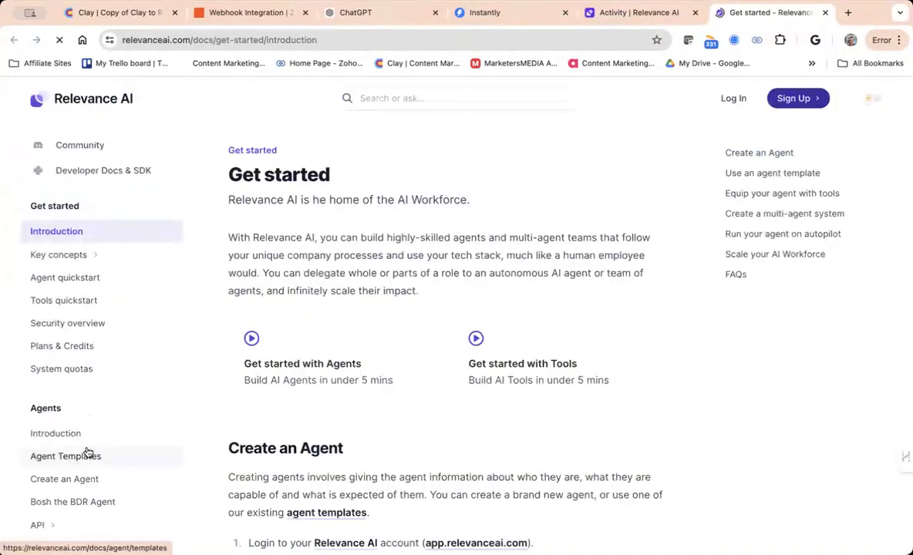
pyautogui.scroll(-5, 87, 447)
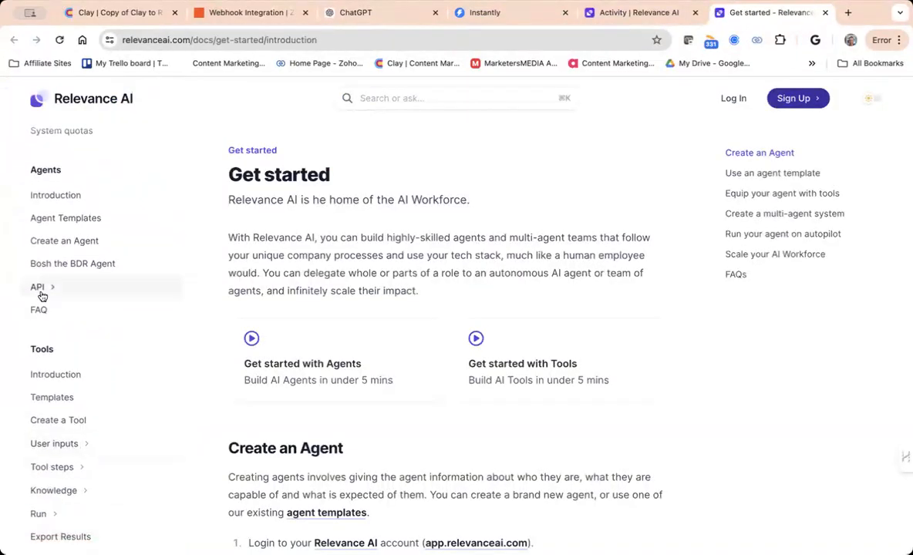
pyautogui.click(39, 289)
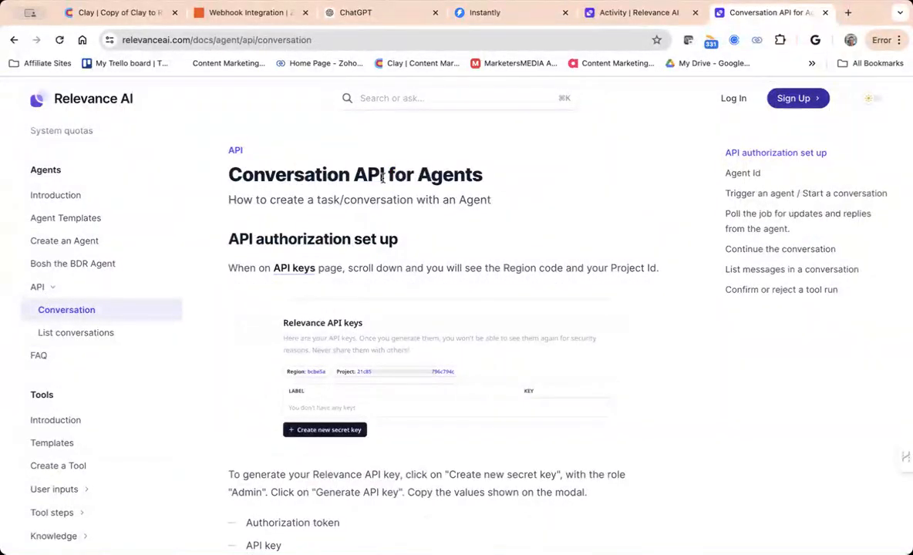
# Read the API authorization setup section on generating an API key and forming the authorization token.
pyautogui.scroll(-3, 543, 208)
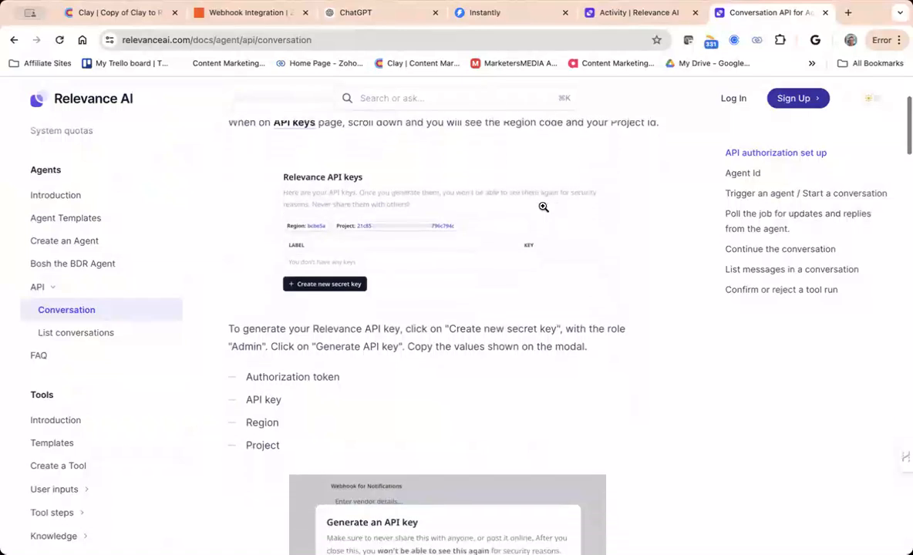
pyautogui.scroll(-1, 544, 206)
pyautogui.scroll(-2, 543, 208)
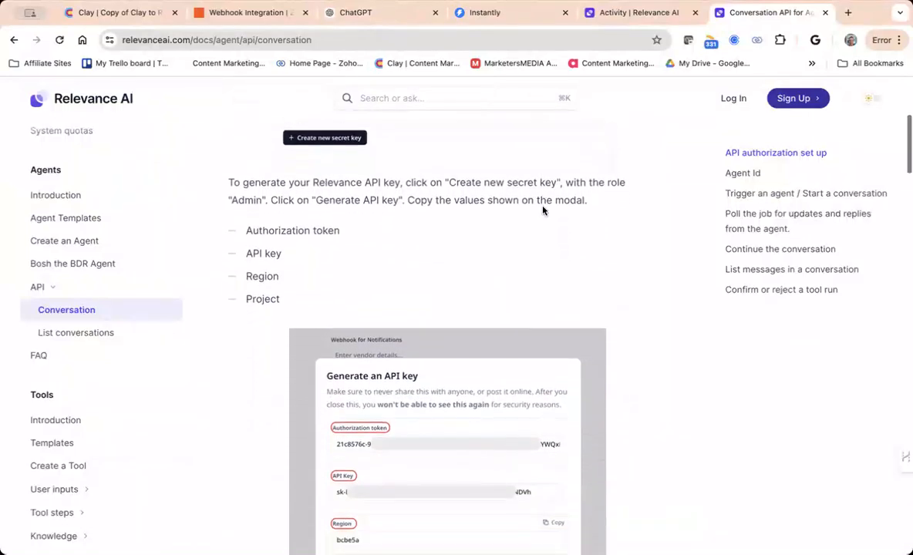
pyautogui.scroll(-1, 543, 209)
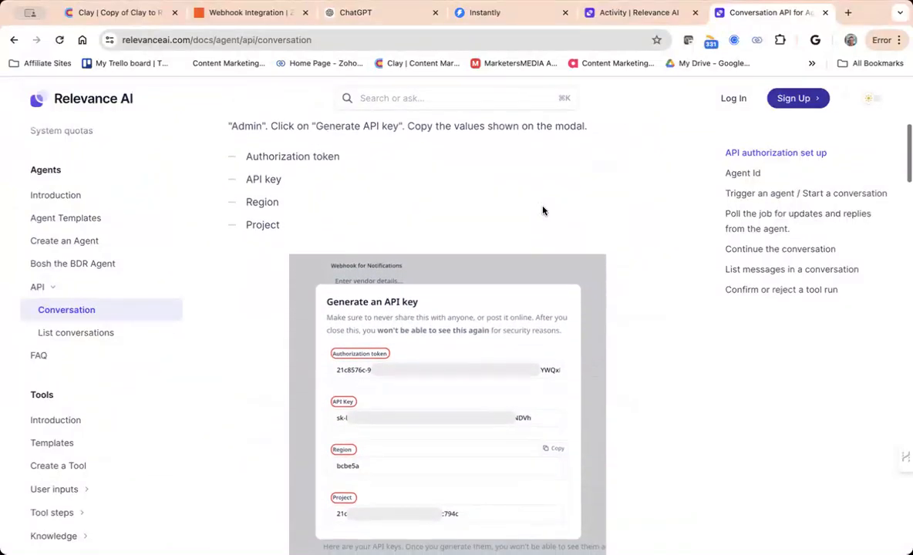
pyautogui.scroll(-1, 544, 206)
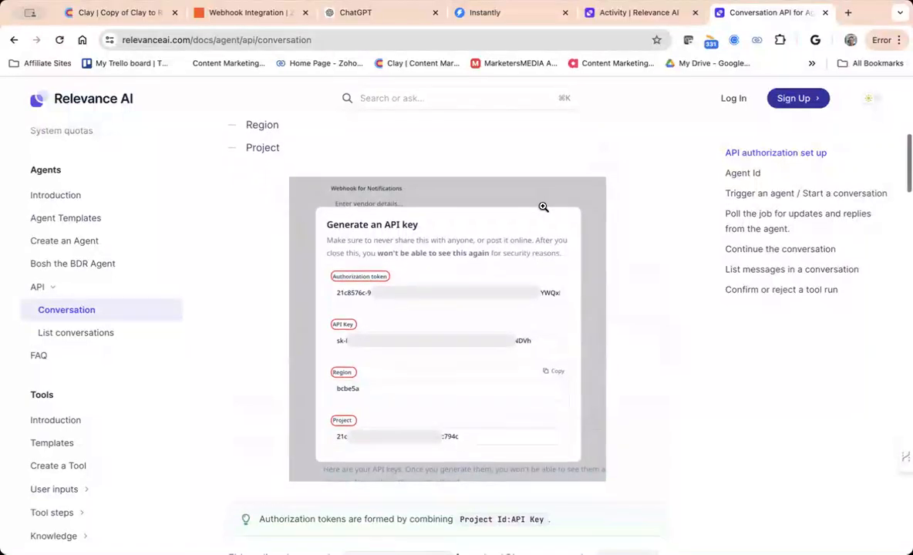
pyautogui.scroll(-1, 544, 207)
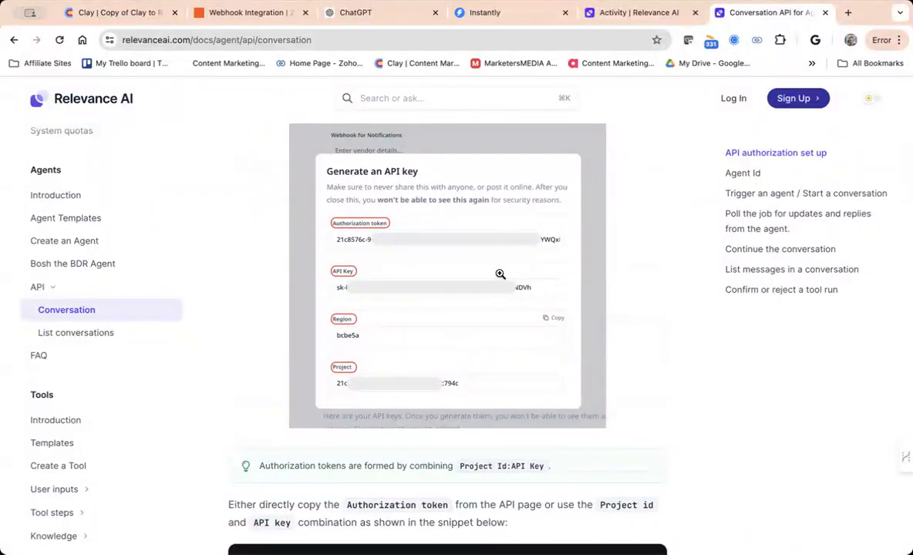
pyautogui.scroll(-4, 489, 259)
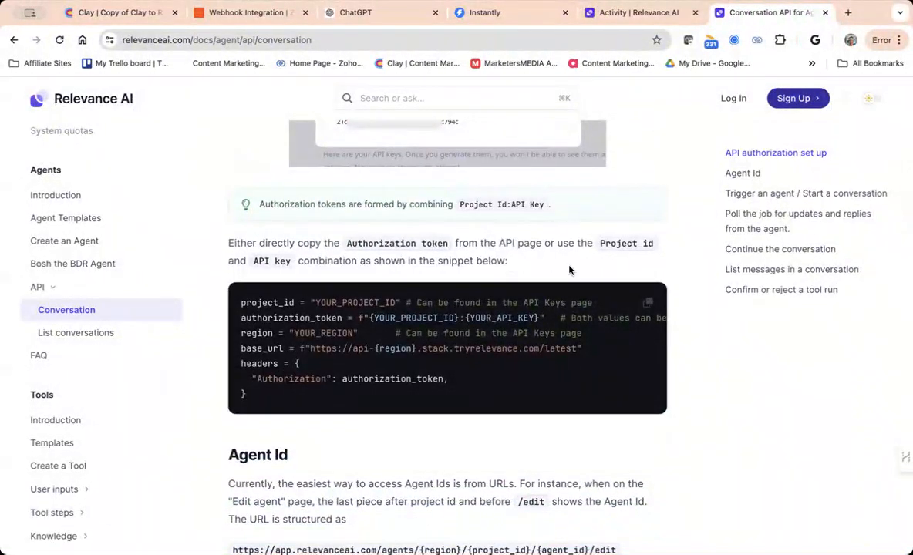
# Read the sections on the Agent Id, triggering an agent, polling for replies, continuing conversations, and confirming tool runs.
pyautogui.scroll(-3, 482, 307)
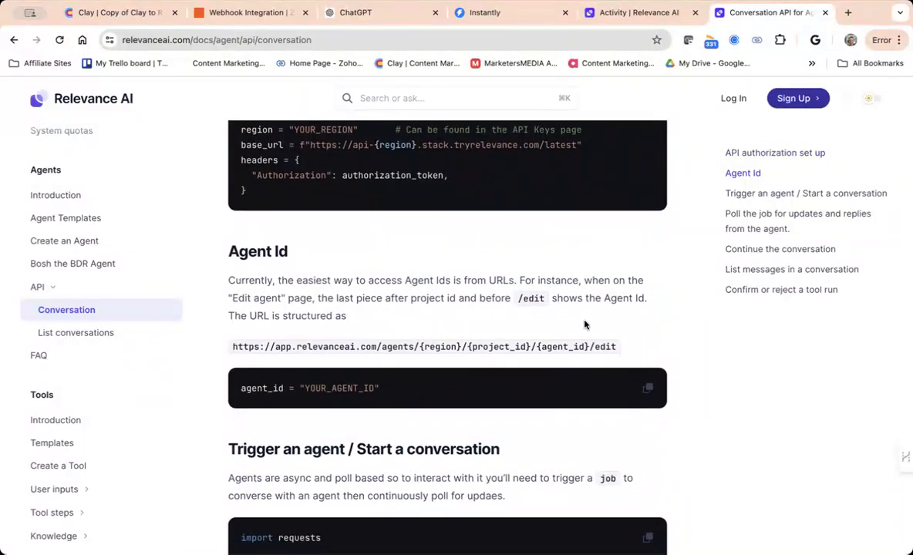
pyautogui.scroll(-2, 562, 332)
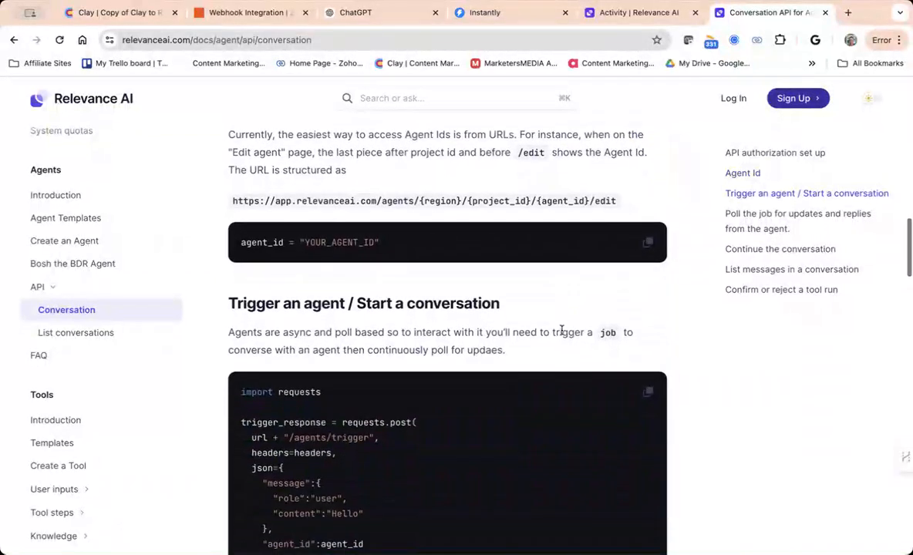
pyautogui.scroll(-3, 562, 333)
pyautogui.scroll(-4, 562, 333)
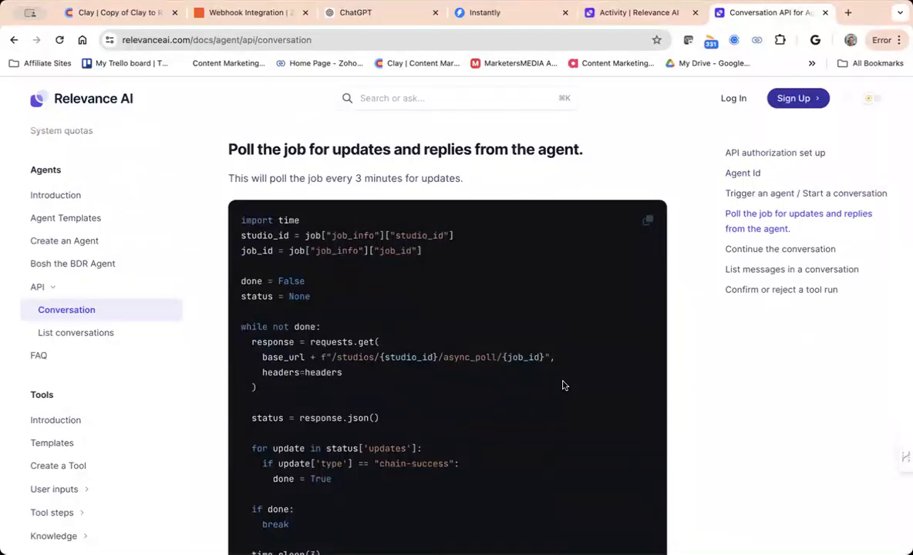
pyautogui.scroll(-8, 563, 385)
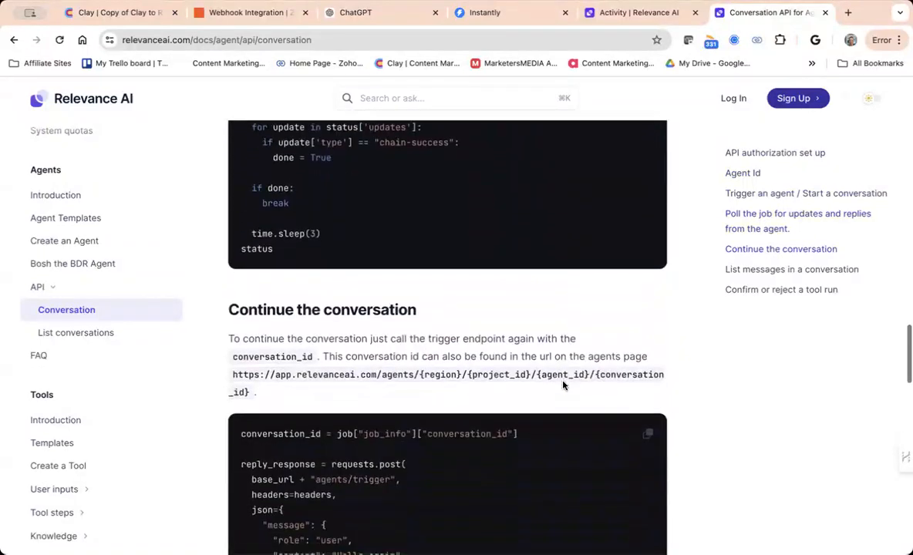
pyautogui.scroll(-2, 563, 385)
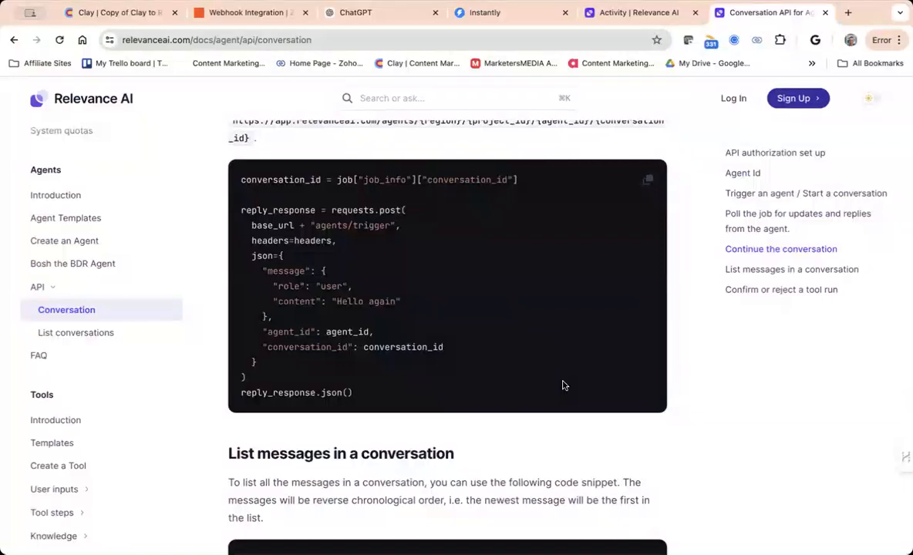
pyautogui.scroll(-13, 563, 386)
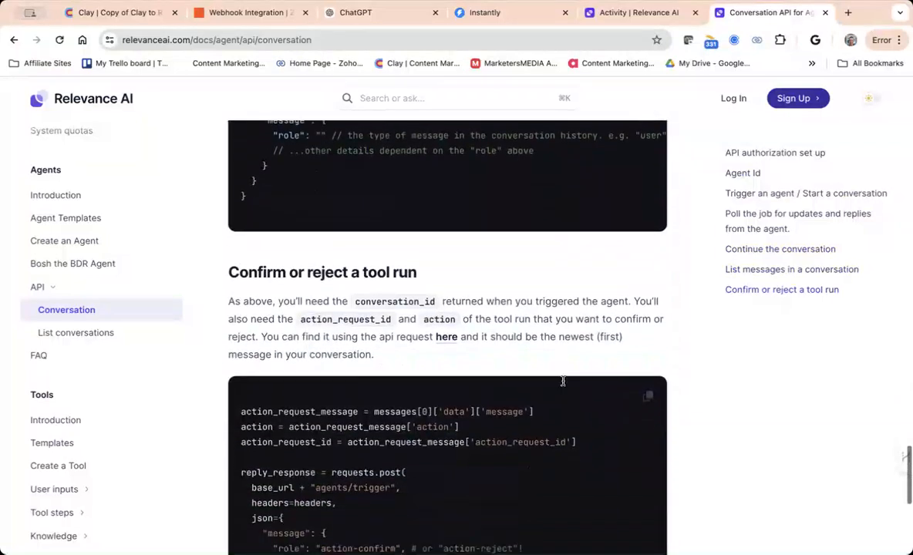
pyautogui.scroll(-6, 563, 380)
# Return to the authorization snippet and the Agent Id section of the Conversation API page.
pyautogui.scroll(15, 563, 381)
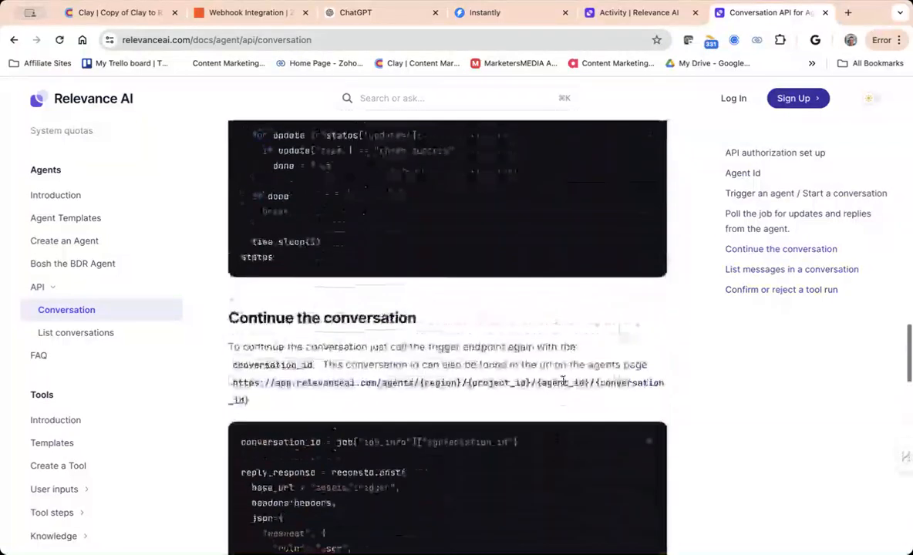
pyautogui.scroll(18, 563, 381)
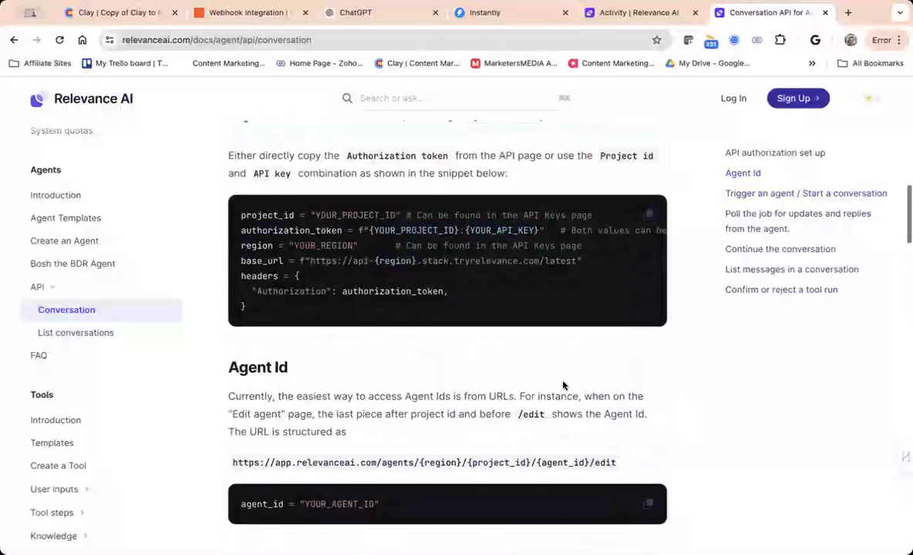
pyautogui.scroll(5, 563, 385)
pyautogui.scroll(-5, 563, 383)
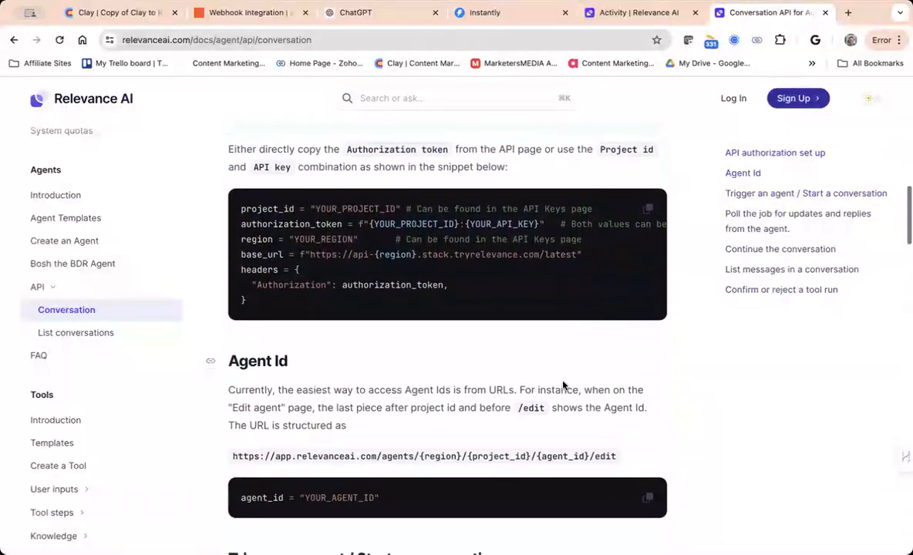
pyautogui.scroll(-2, 563, 386)
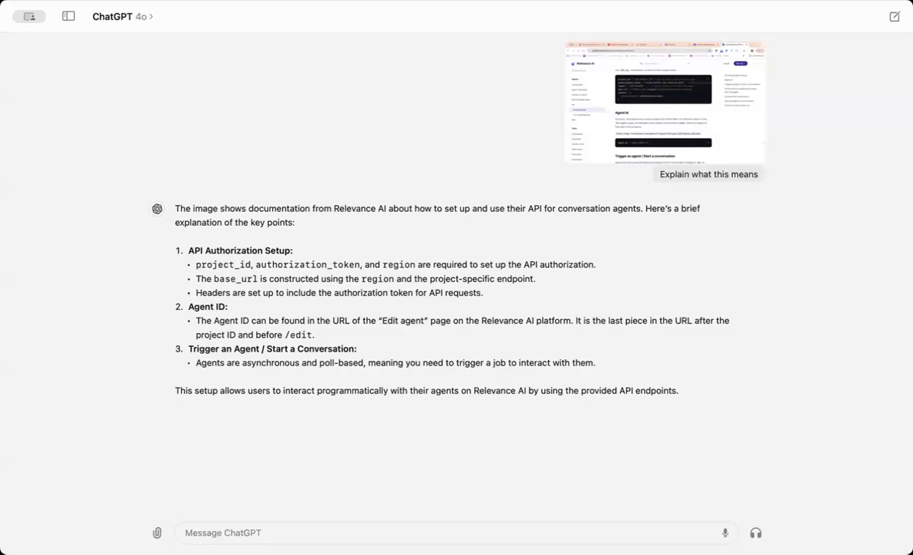
# Attach a screenshot of the Chrome window showing the Relevance AI Conversation API documentation to a new ChatGPT message.
pyautogui.click(566, 1)
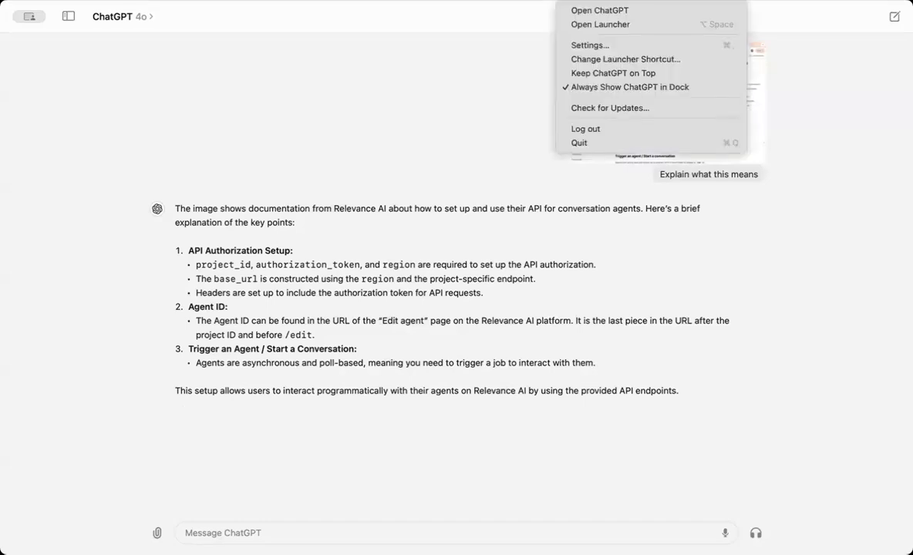
pyautogui.click(401, 124)
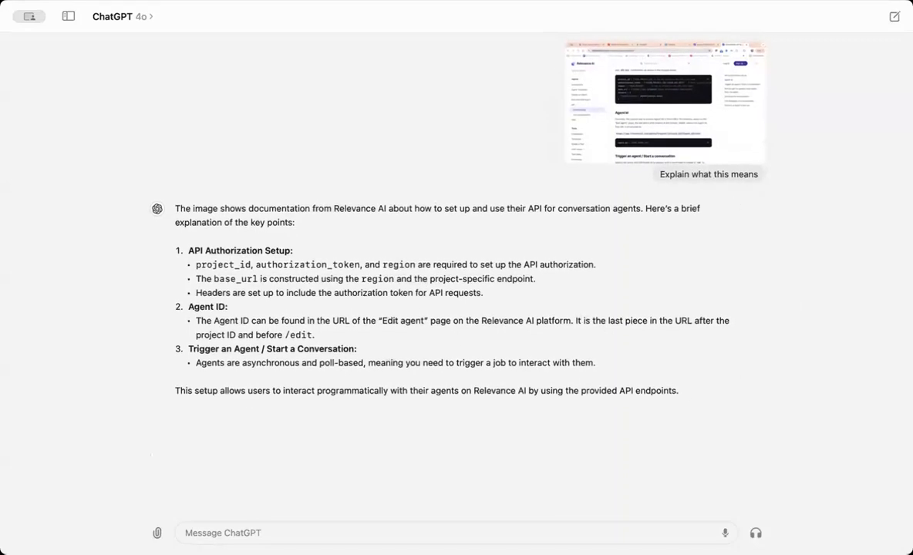
pyautogui.click(157, 532)
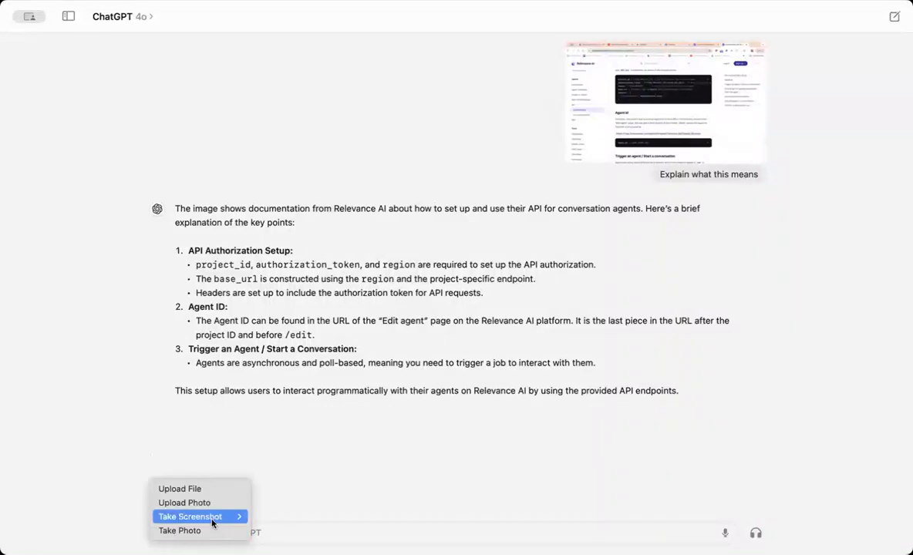
pyautogui.moveTo(212, 523)
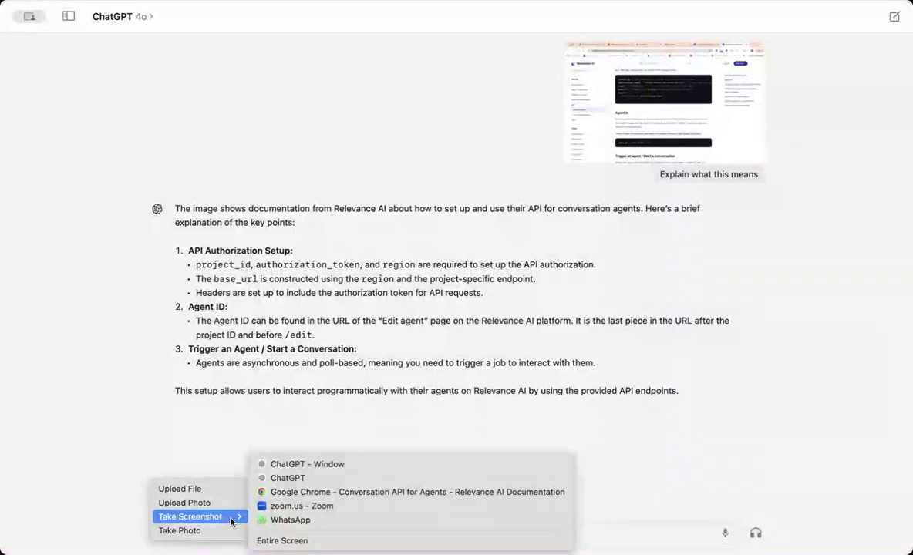
pyautogui.click(302, 497)
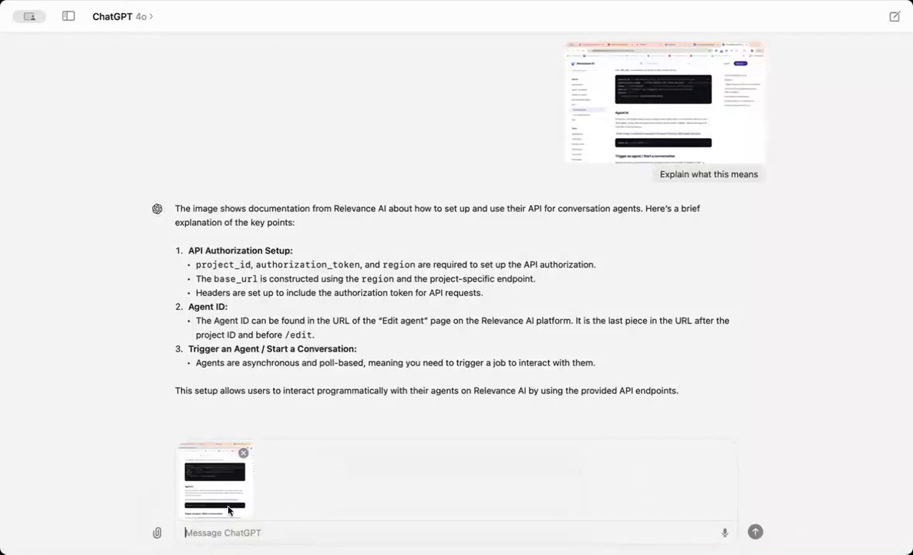
# Send the screenshot with the question "I don't know anything about api calls, what does this mean in plain english".
pyautogui.write('I')
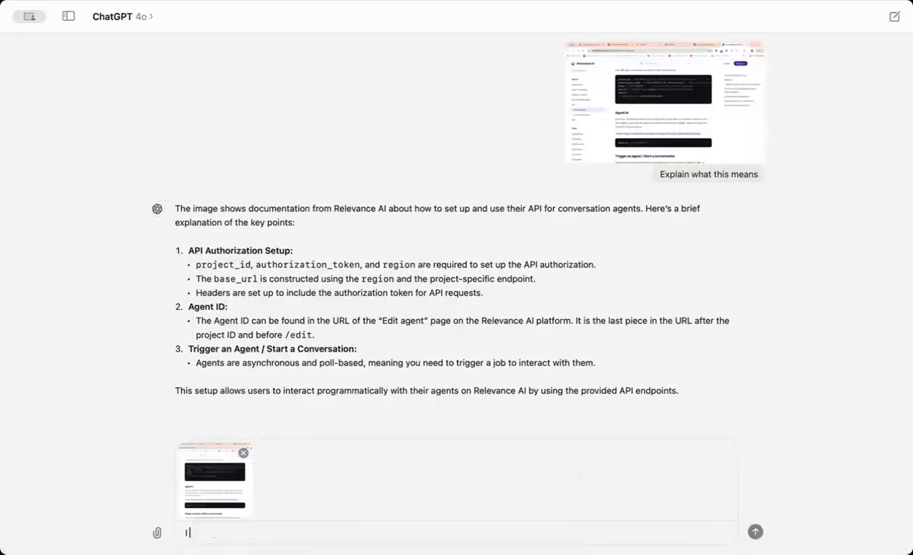
pyautogui.write(" don't know anything about ap")
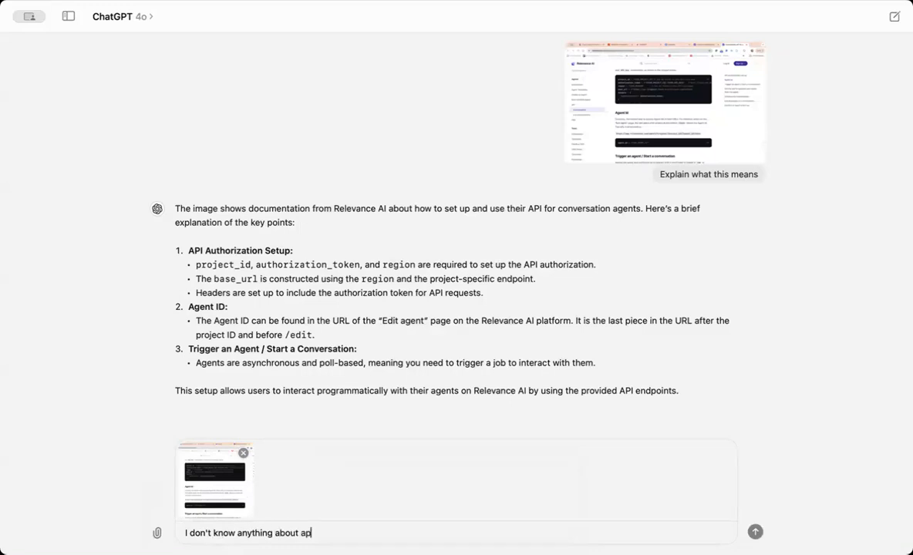
pyautogui.write('i calls, what does this mean in')
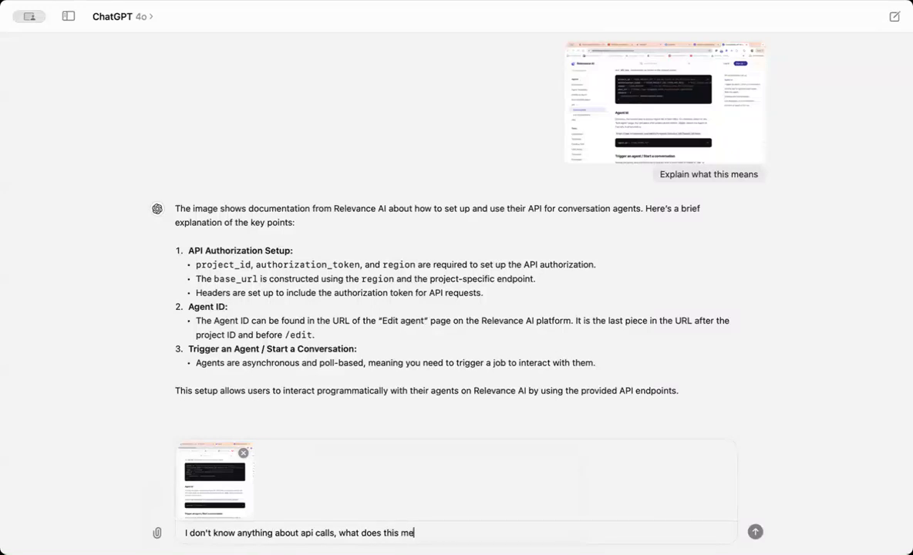
pyautogui.write(' plain english')
pyautogui.press('Return')
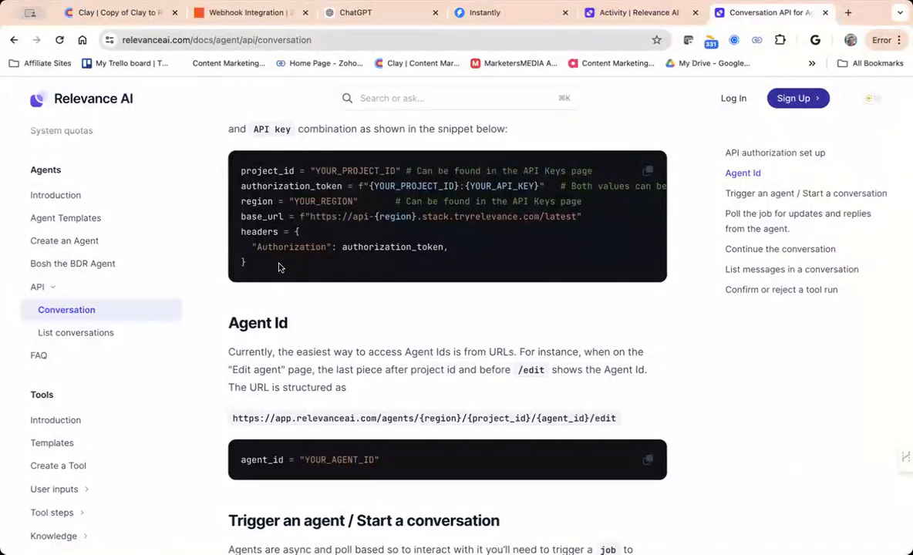
# Switch to the Clay table and review the Post to Relevance AI column's method, endpoint and body settings, then close them.
pyautogui.click(125, 15)
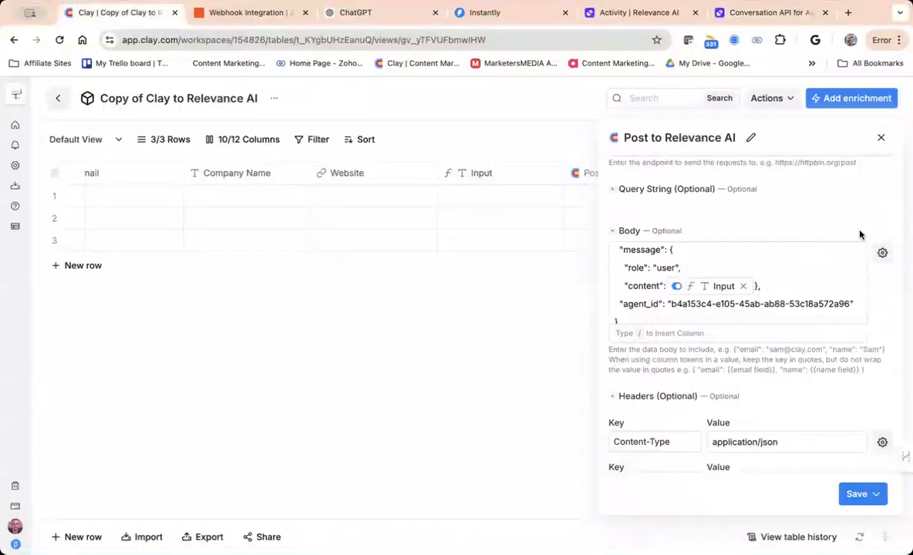
pyautogui.click(881, 137)
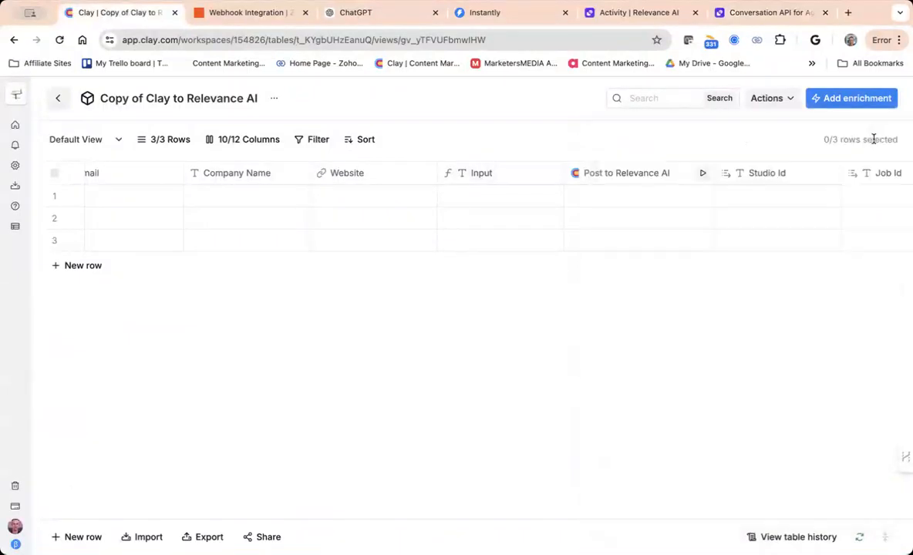
pyautogui.click(609, 172)
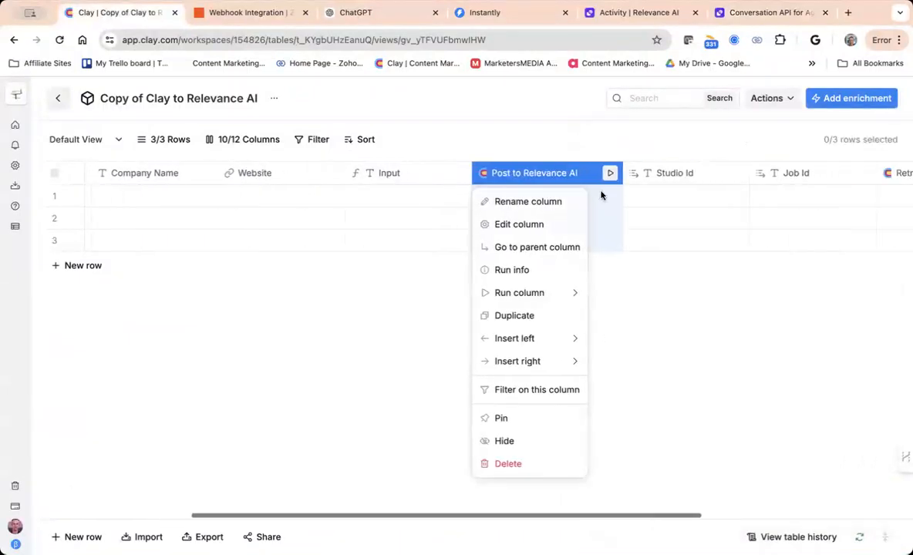
pyautogui.click(502, 224)
pyautogui.scroll(-2, 722, 228)
pyautogui.scroll(-1, 723, 228)
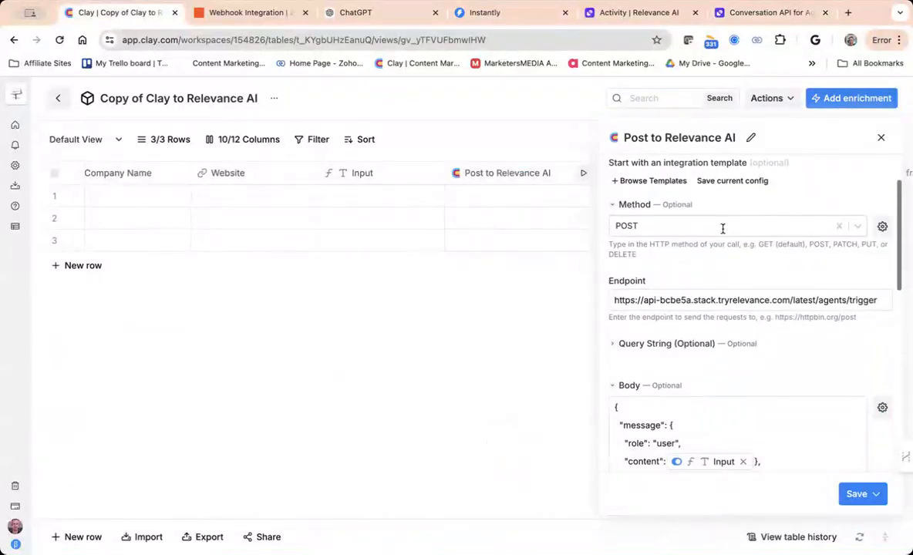
pyautogui.click(880, 140)
# Open the Retrieve from Relevance AI column's settings and examine its method, endpoint with the Studio Id and Job Id tokens, and body.
pyautogui.hscroll(8, 599, 185)
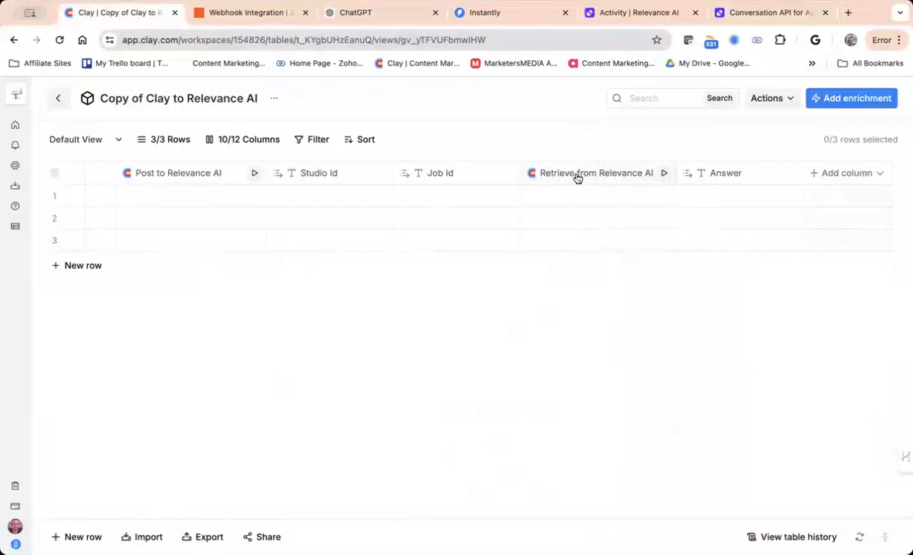
pyautogui.click(576, 175)
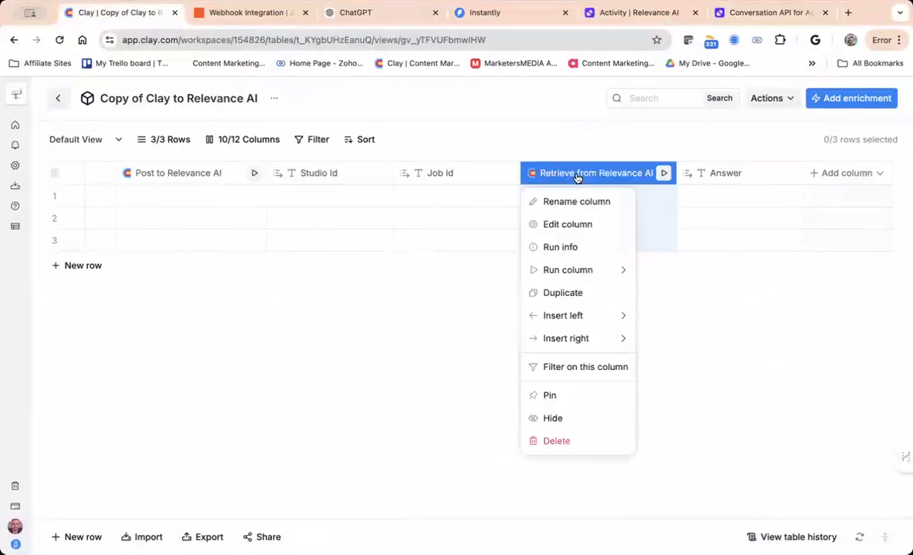
pyautogui.click(568, 224)
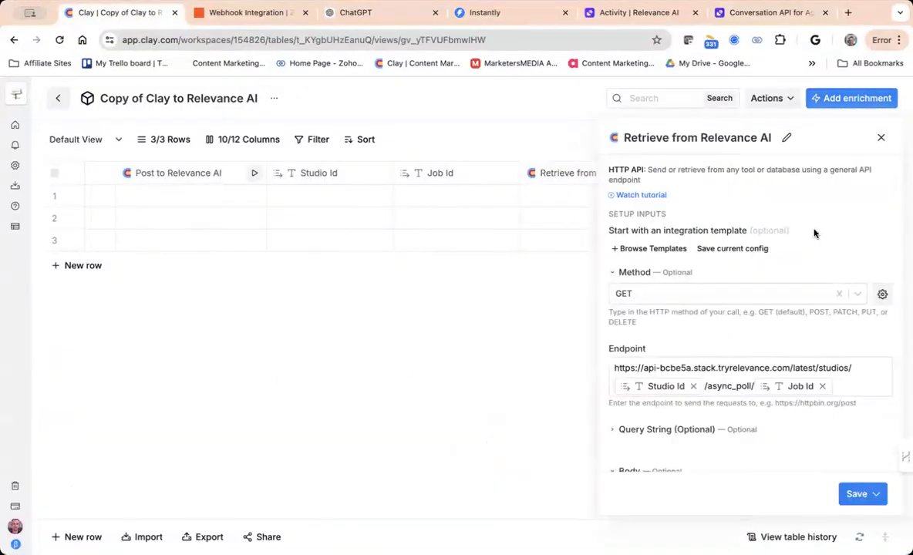
pyautogui.scroll(-1, 815, 232)
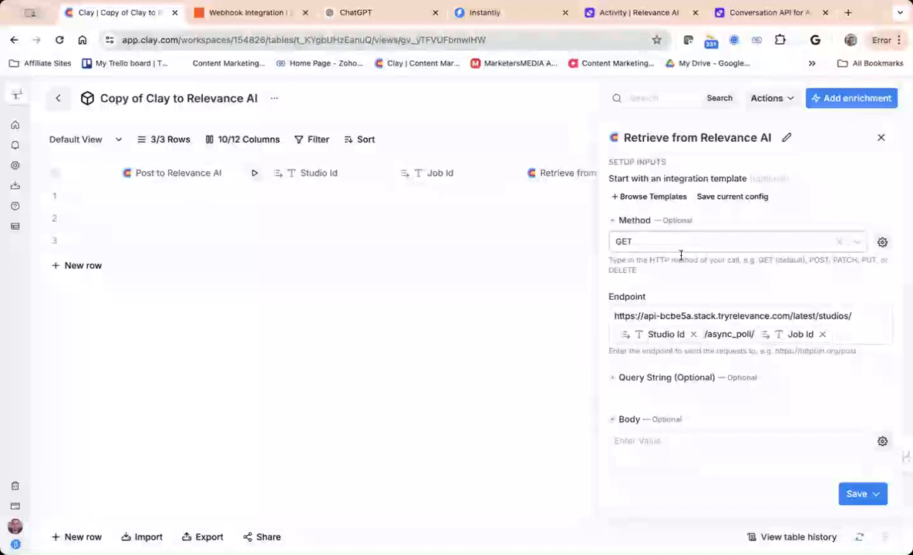
pyautogui.scroll(-2, 690, 273)
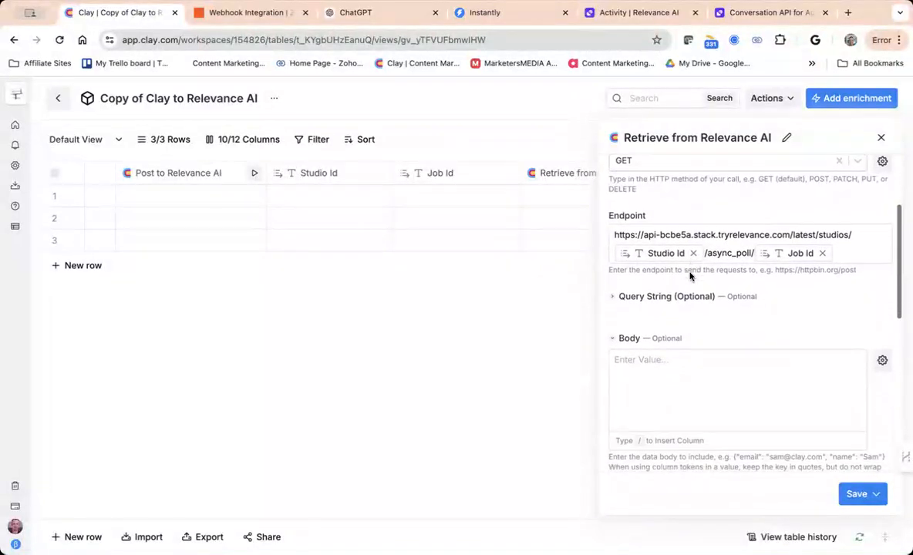
pyautogui.scroll(-1, 690, 276)
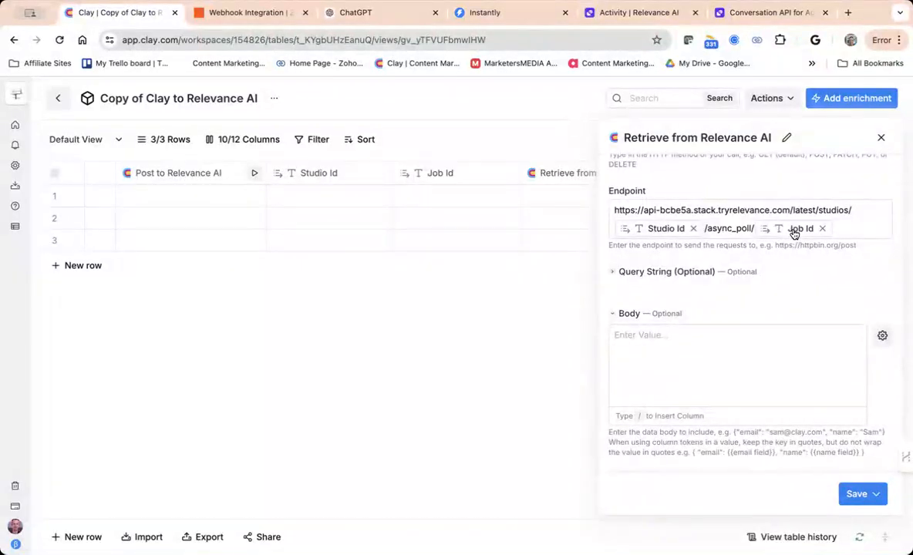
# Switch to the Conversation API documentation and read from the authorization snippet to the section on triggering an agent.
pyautogui.click(623, 21)
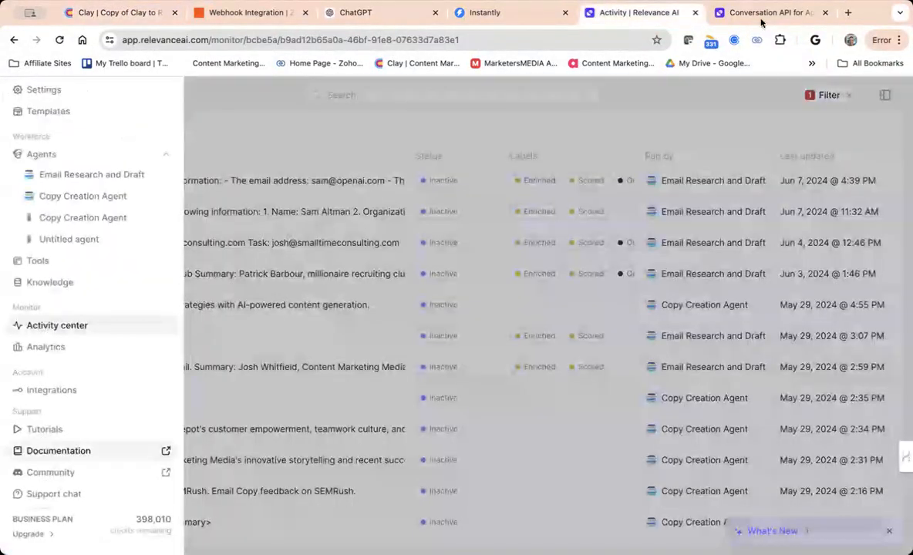
pyautogui.click(761, 19)
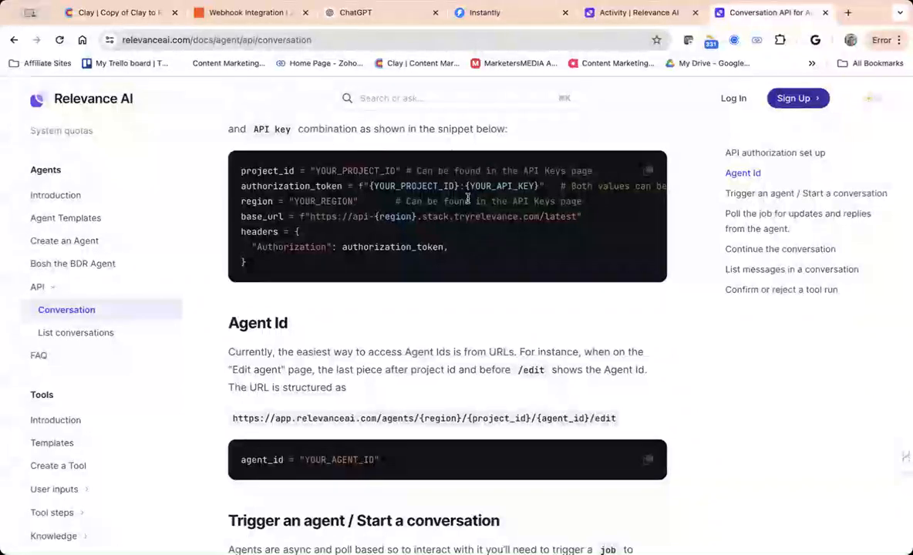
pyautogui.scroll(-4, 467, 198)
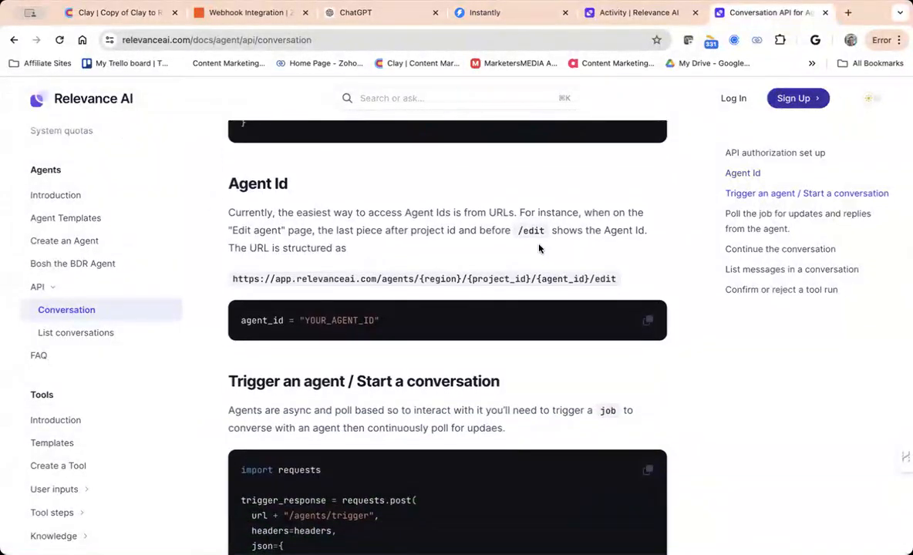
pyautogui.scroll(7, 539, 248)
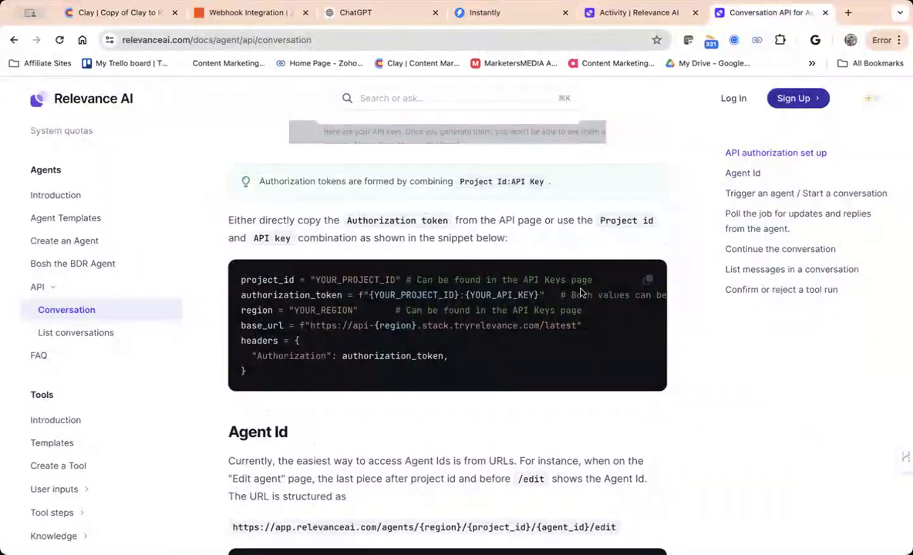
pyautogui.scroll(-2, 562, 300)
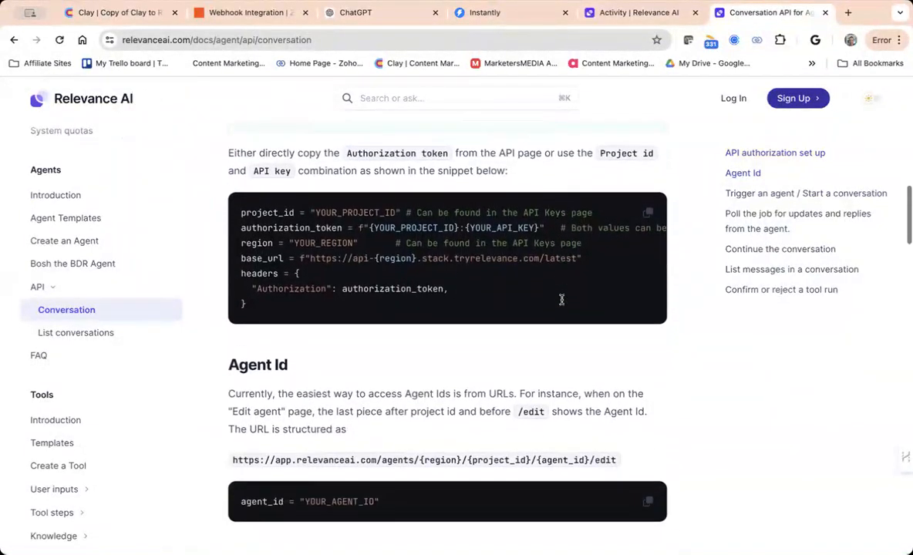
pyautogui.scroll(-10, 561, 300)
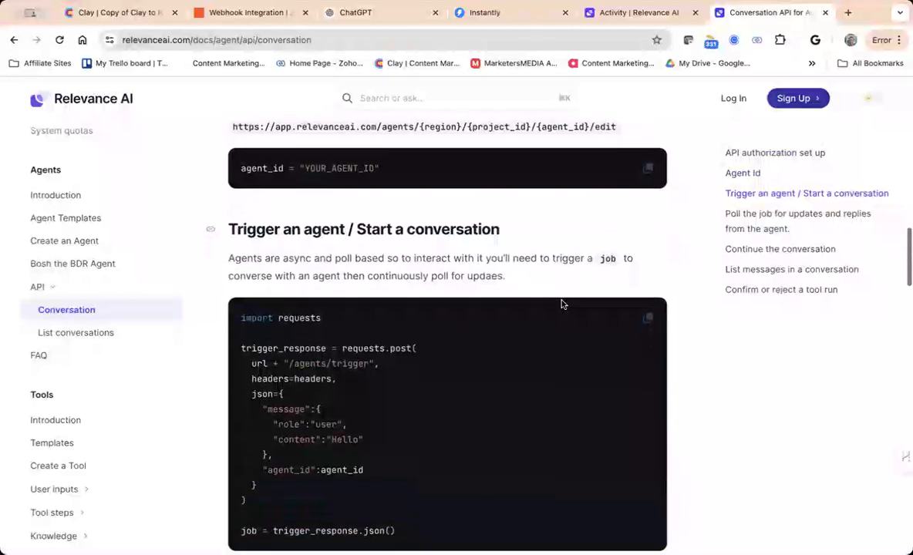
# Return to the Clay table, close the Retrieve from Relevance AI column's settings, and switch back to the API documentation.
pyautogui.click(137, 14)
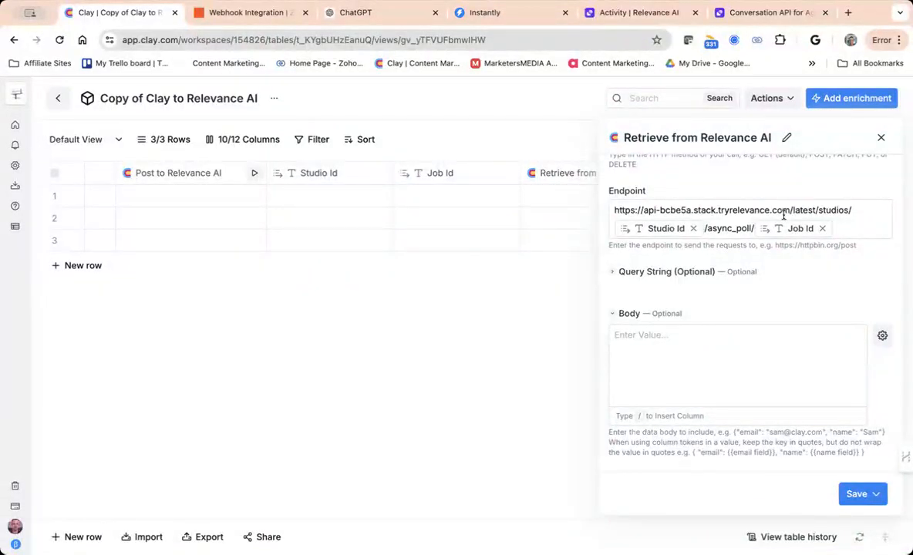
pyautogui.click(880, 137)
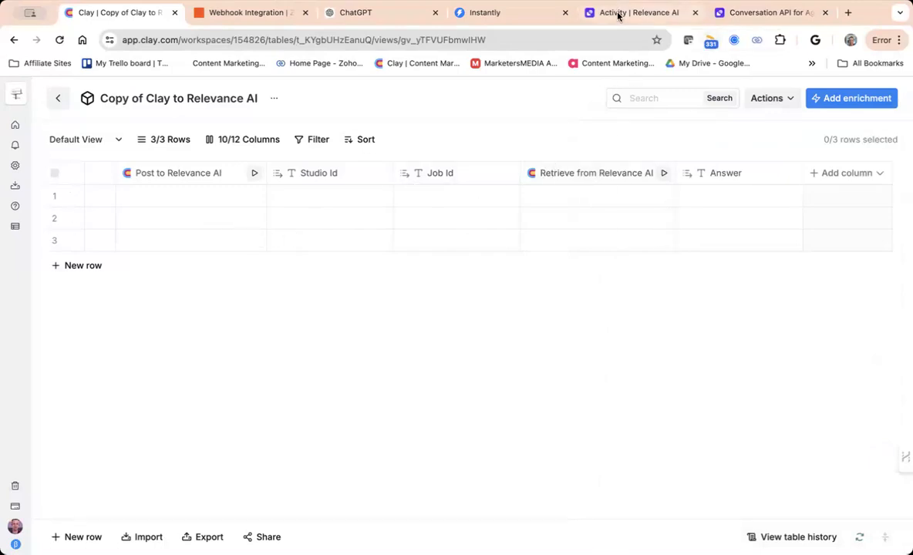
pyautogui.click(752, 21)
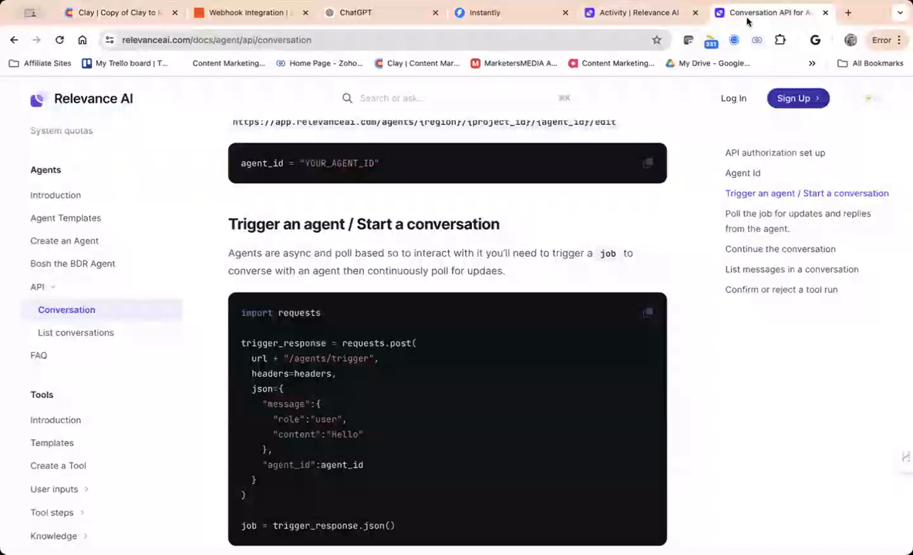
# In Relevance AI, open the most recent Email Research and Draft task and examine its expanded background steps and outreach message.
pyautogui.click(617, 13)
pyautogui.click(259, 143)
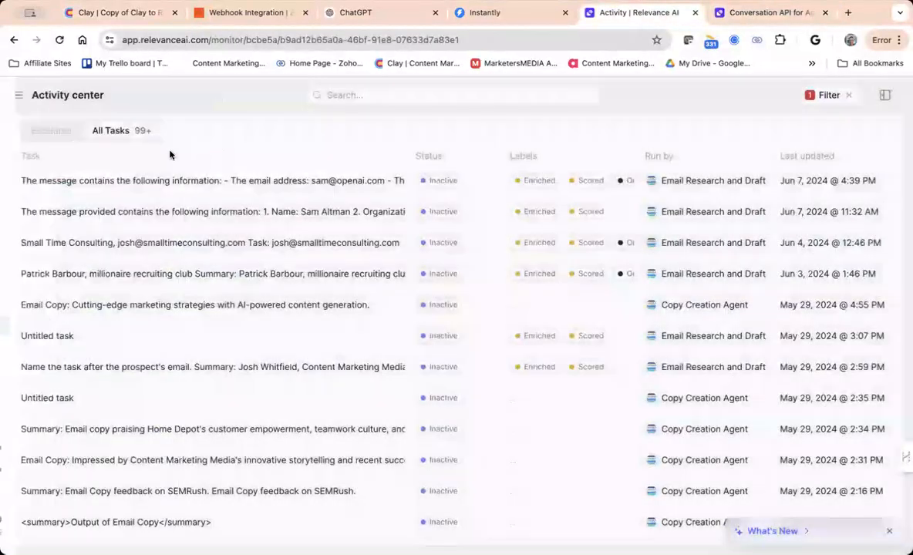
pyautogui.click(19, 95)
pyautogui.click(81, 245)
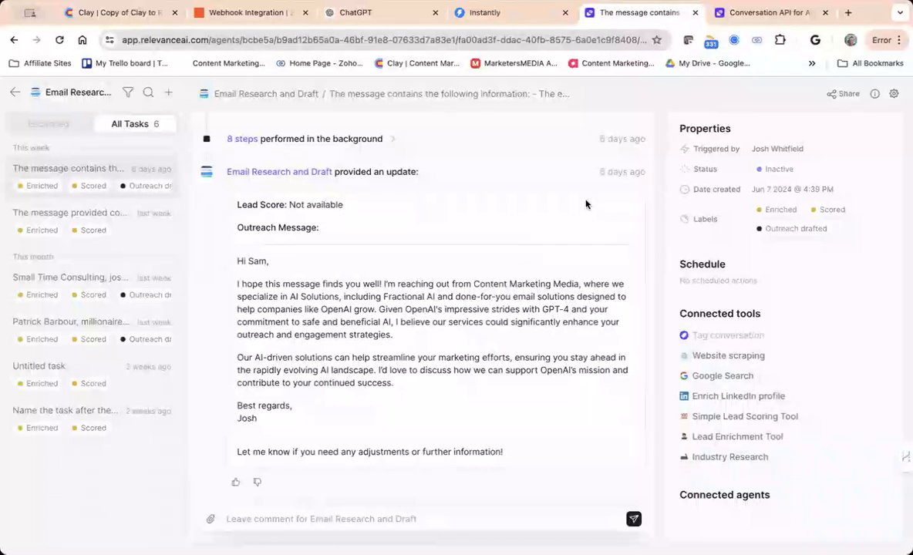
pyautogui.scroll(1, 546, 196)
pyautogui.click(390, 155)
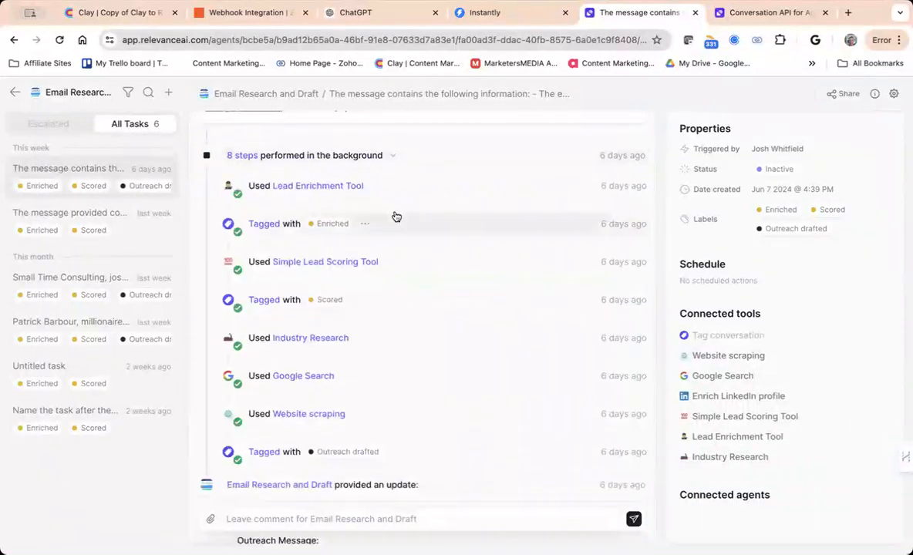
pyautogui.scroll(-5, 394, 215)
pyautogui.scroll(3, 395, 217)
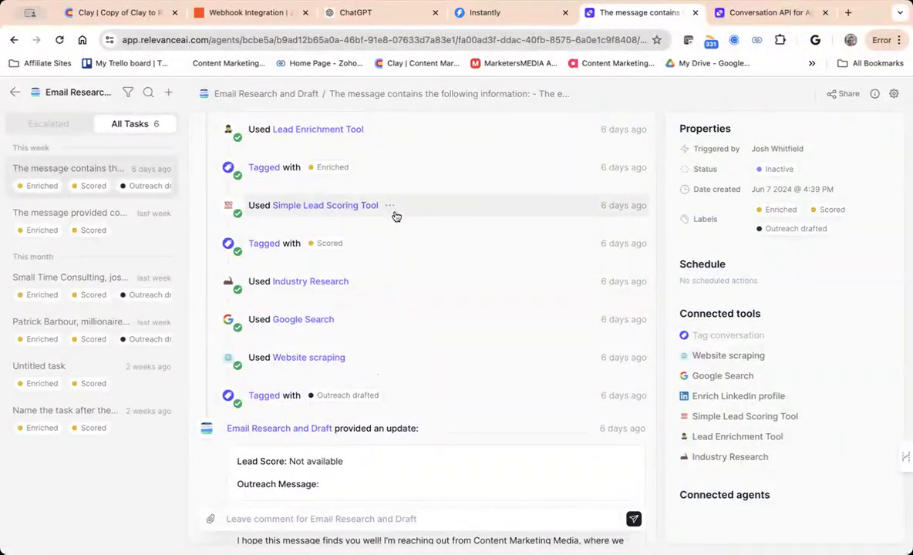
# Check the Clay table once more, then go back from the Relevance AI task to the Activity center's task list.
pyautogui.click(119, 12)
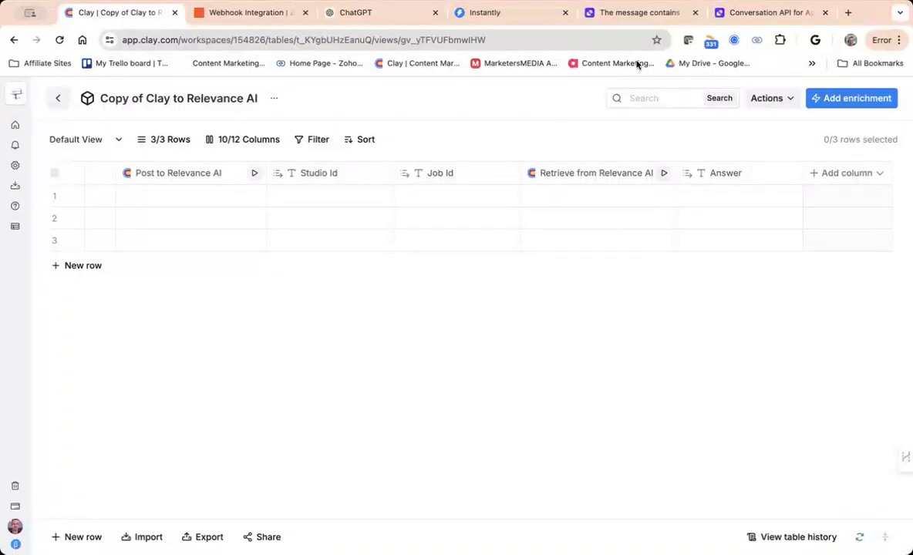
pyautogui.click(656, 13)
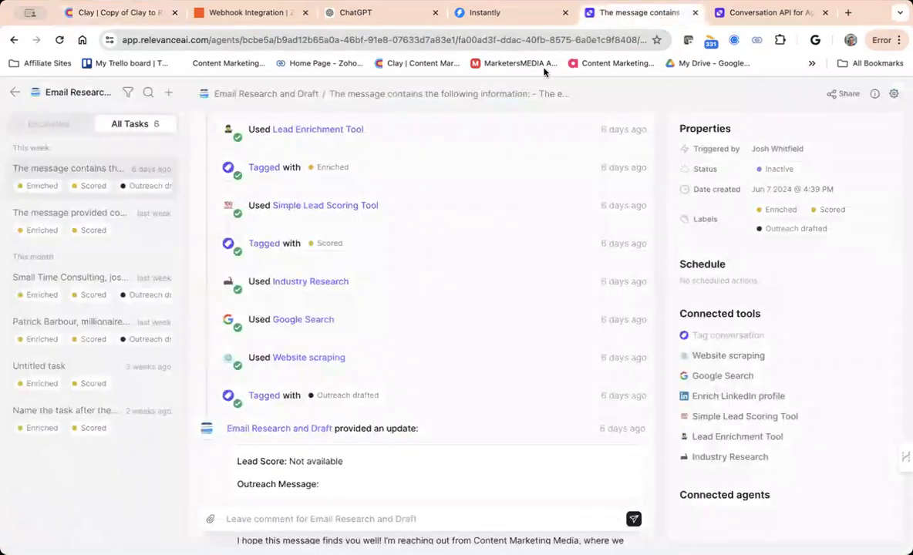
pyautogui.click(14, 40)
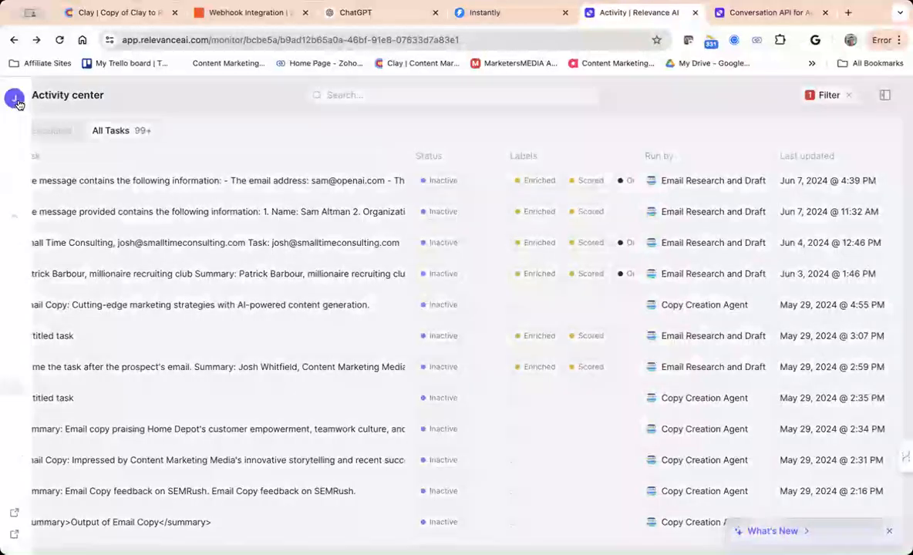
# Open the Extract data from PDF tool from the tools list and show its API usage page.
pyautogui.moveTo(17, 103)
pyautogui.click(48, 318)
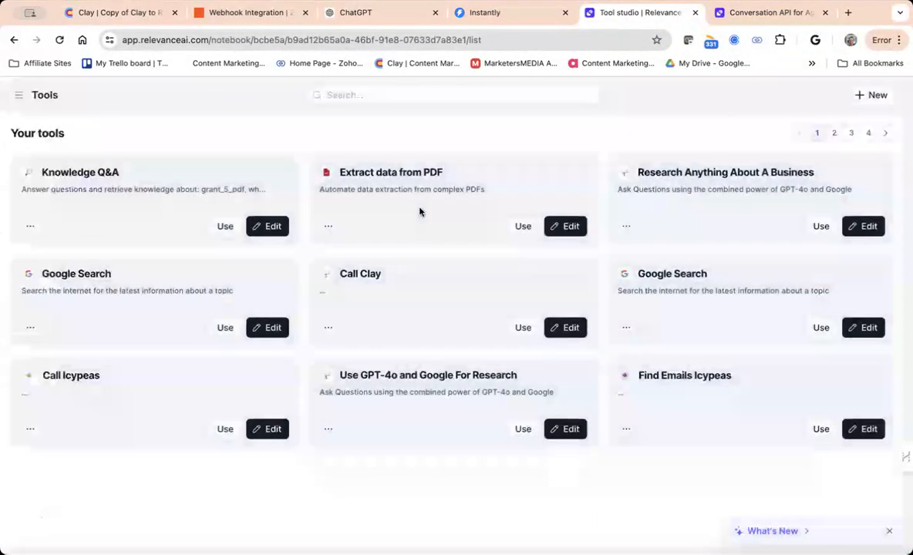
pyautogui.click(559, 226)
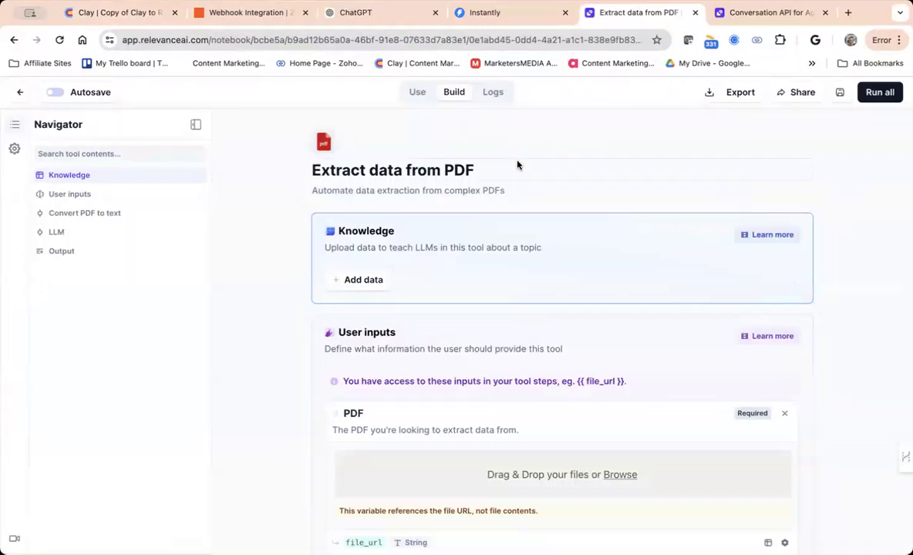
pyautogui.click(415, 92)
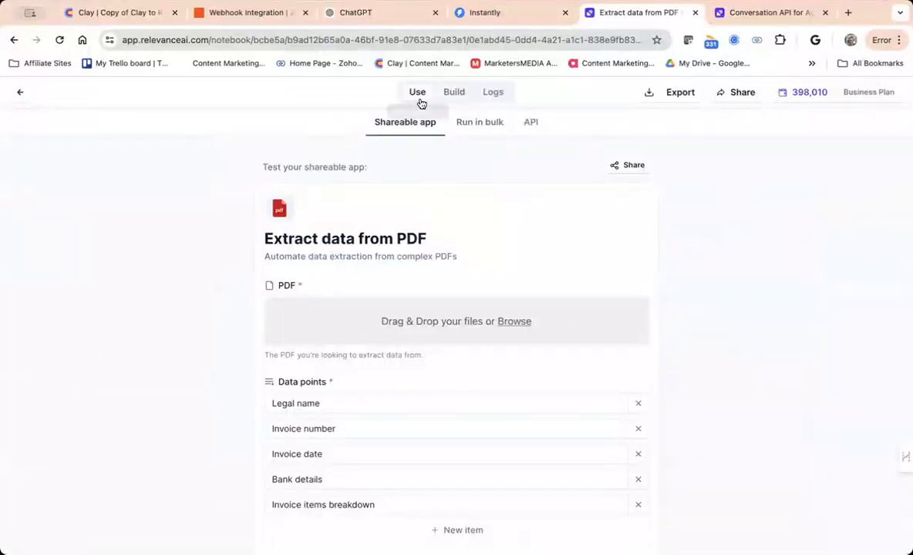
pyautogui.click(532, 129)
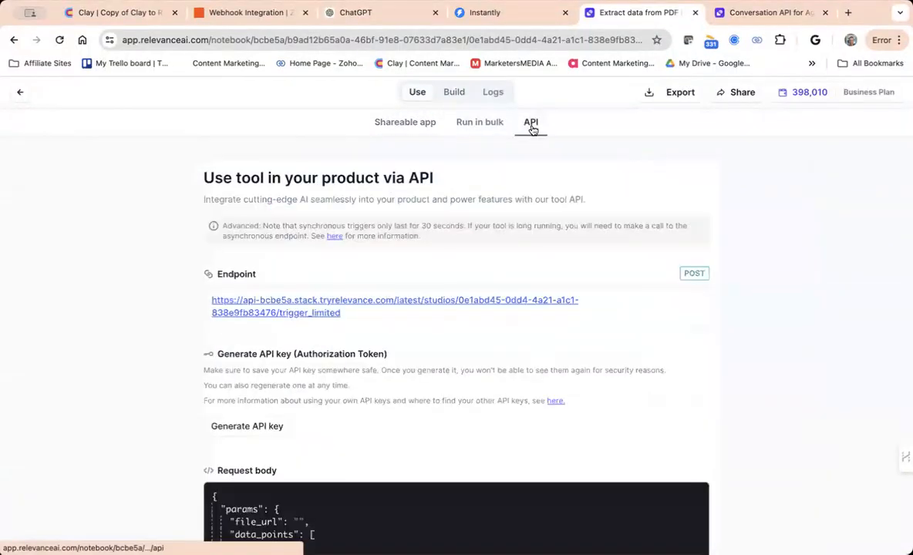
# Examine the tool's API endpoint, API key section, request body and sample curl command.
pyautogui.scroll(-5, 516, 199)
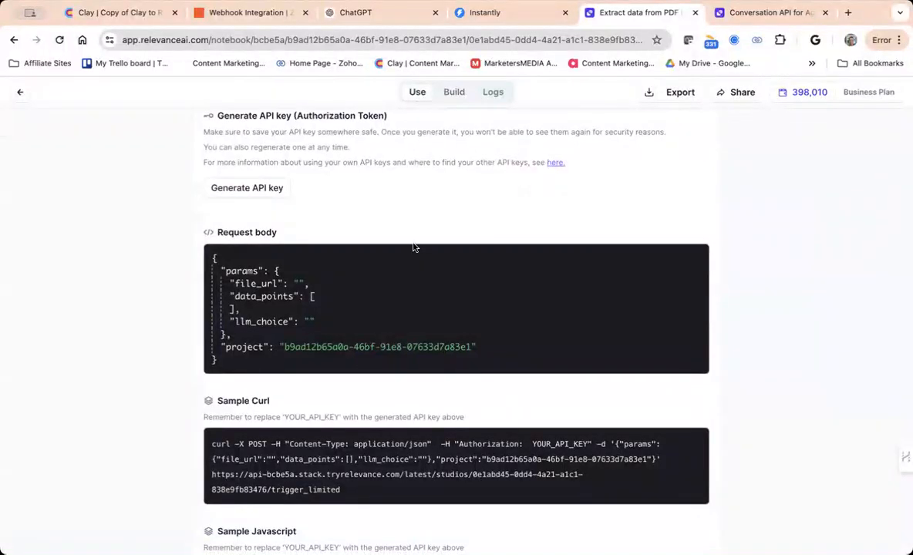
pyautogui.scroll(2, 291, 347)
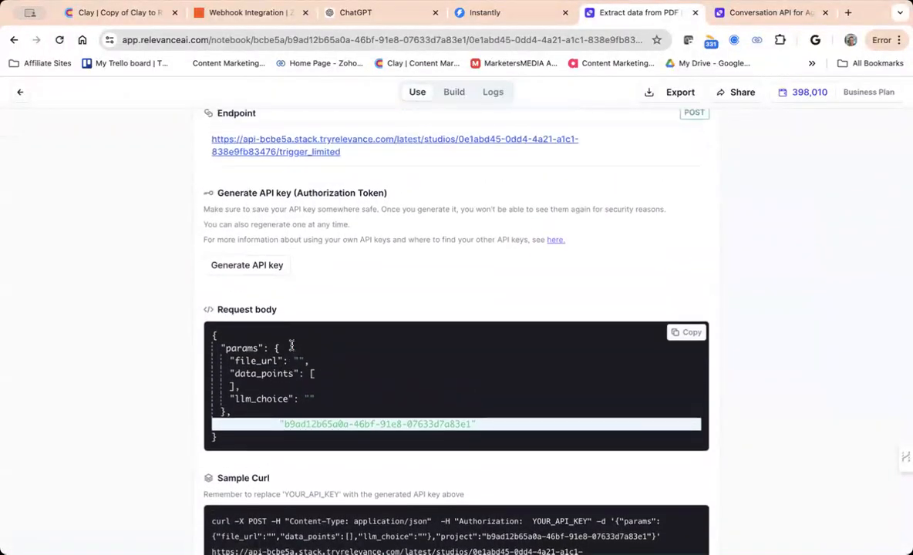
pyautogui.scroll(-1, 291, 351)
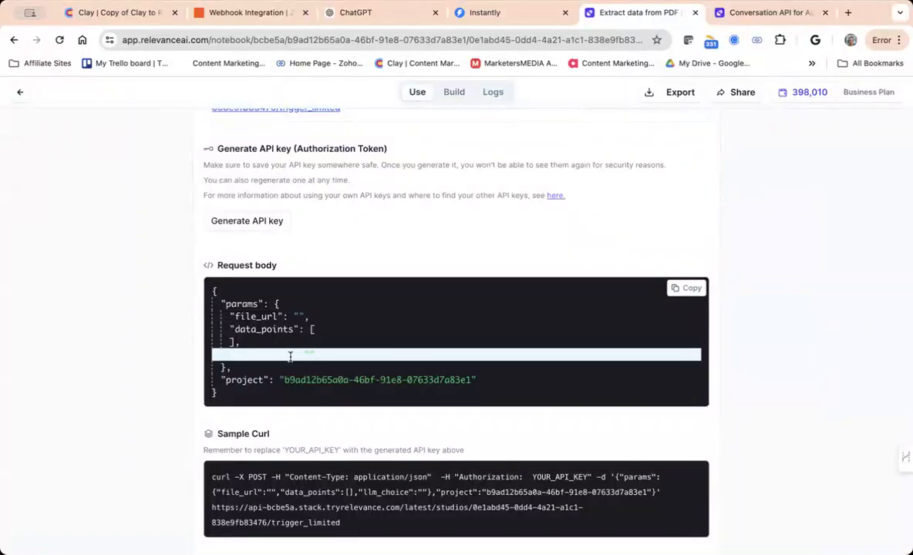
pyautogui.scroll(3, 291, 350)
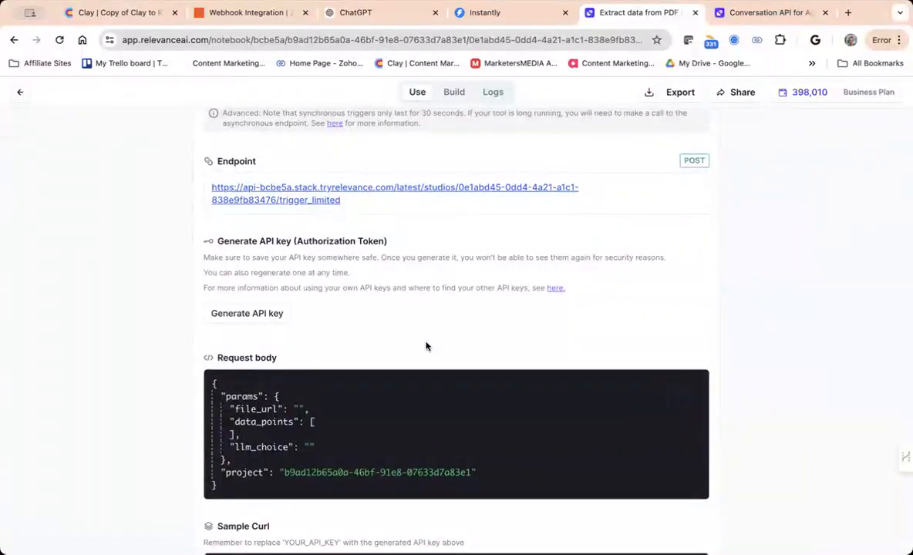
pyautogui.scroll(-2, 426, 346)
pyautogui.scroll(-2, 426, 346)
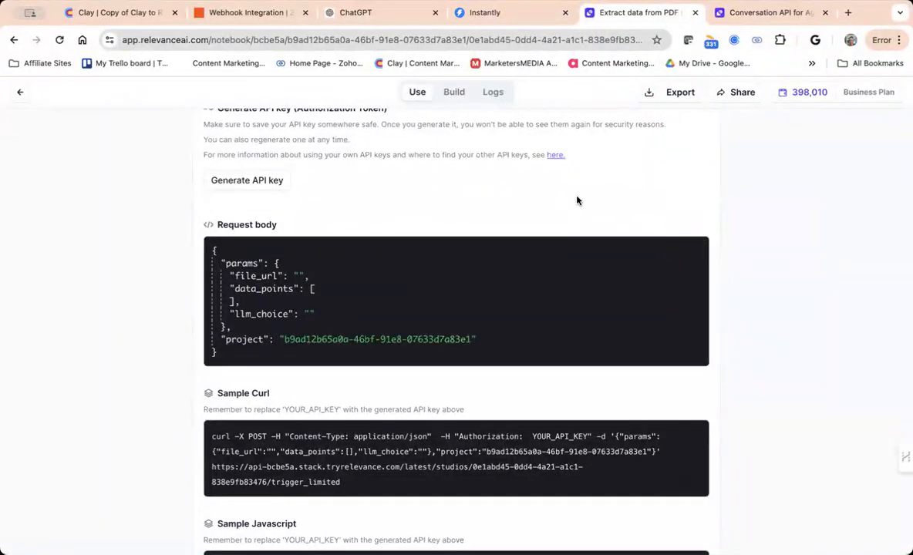
pyautogui.scroll(1, 578, 199)
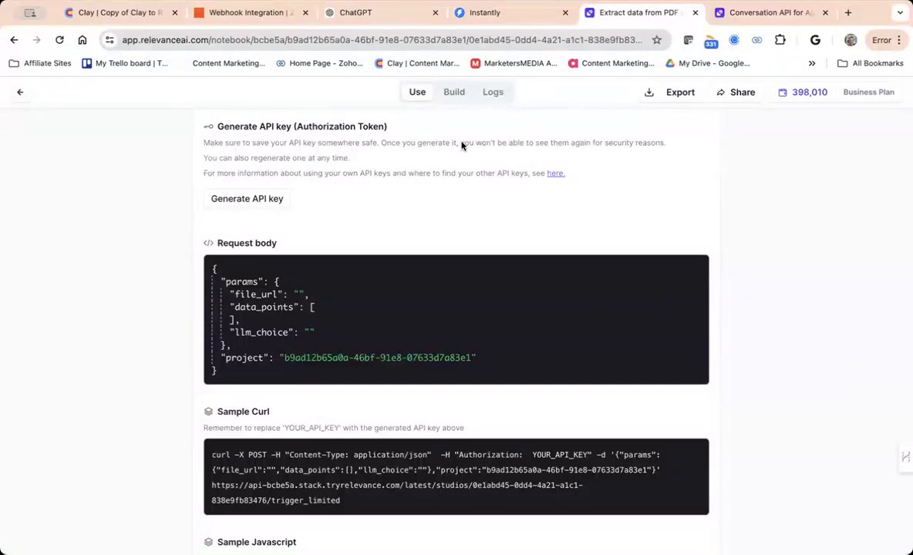
# Replace the Conversation API documentation page with OpenRouter's site, open its documentation, and read the quick start through the TypeScript example.
pyautogui.click(768, 14)
pyautogui.click(409, 38)
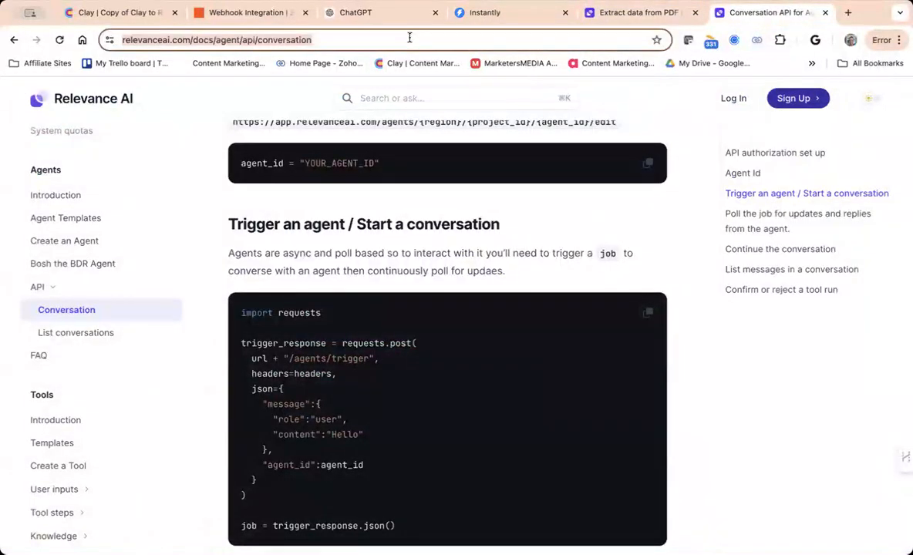
pyautogui.write('openrout')
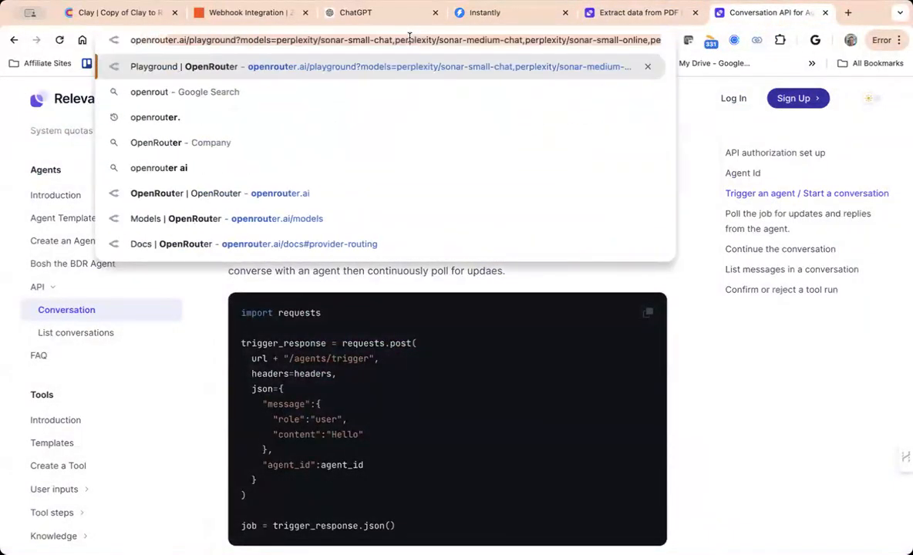
pyautogui.press('Return')
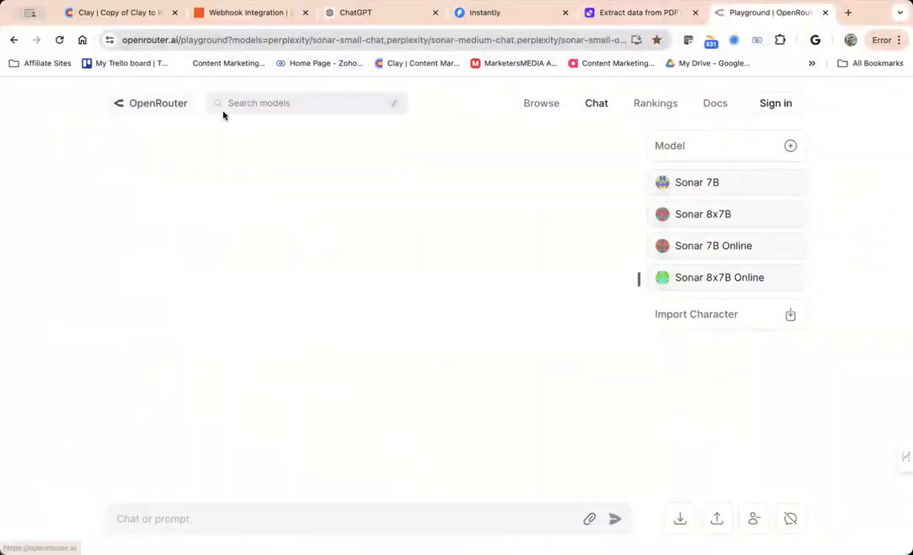
pyautogui.click(713, 108)
pyautogui.scroll(-2, 602, 196)
pyautogui.scroll(-5, 602, 195)
pyautogui.scroll(-3, 594, 205)
pyautogui.scroll(-2, 594, 204)
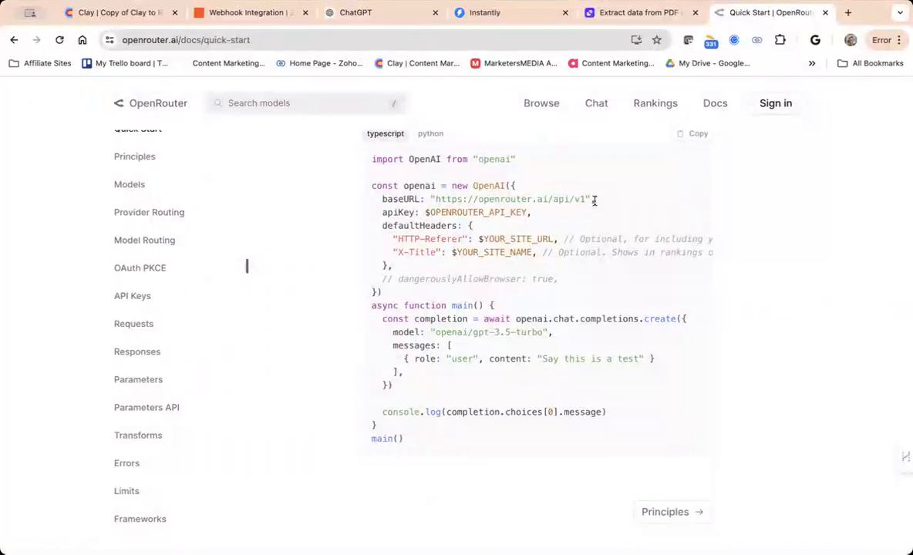
# Switch to Clay, leave the current table for the workspace's table list, and expand the Shared Templates folder.
pyautogui.click(120, 12)
pyautogui.click(58, 99)
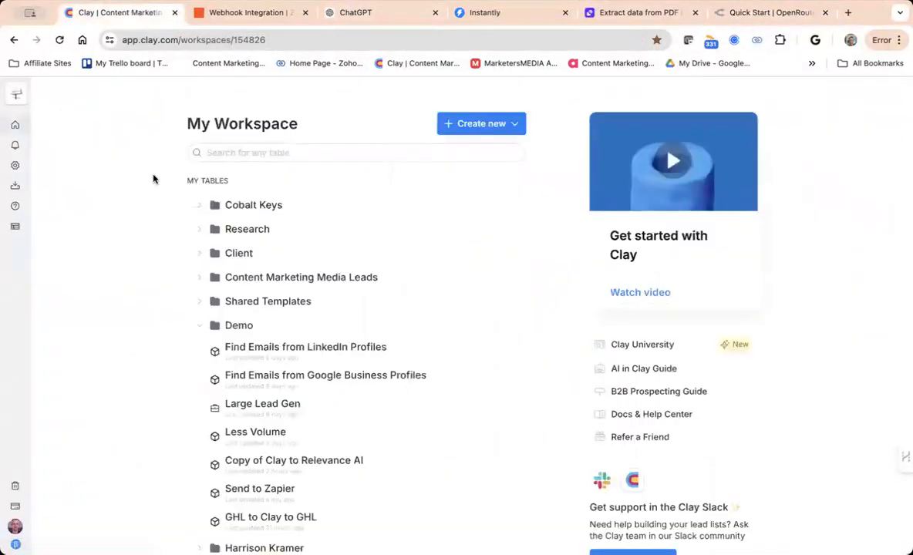
pyautogui.scroll(-4, 248, 267)
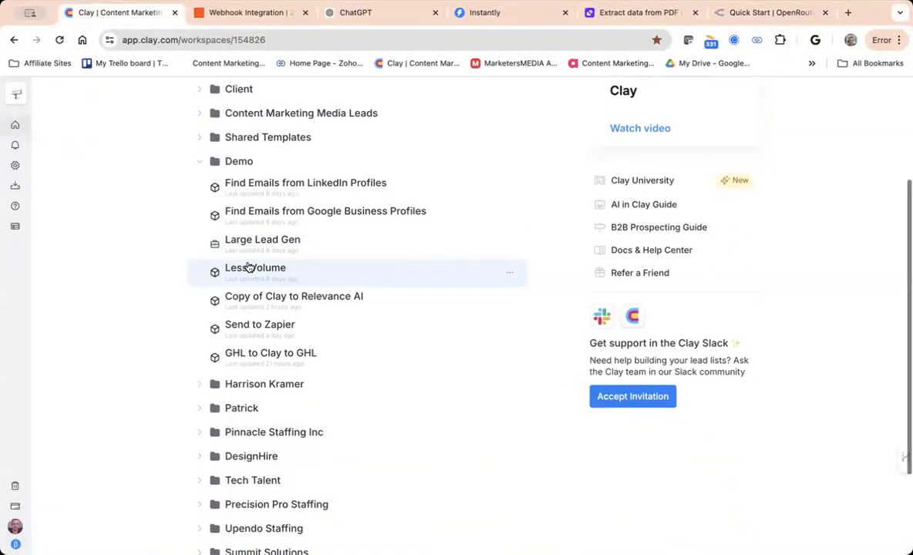
pyautogui.scroll(4, 248, 267)
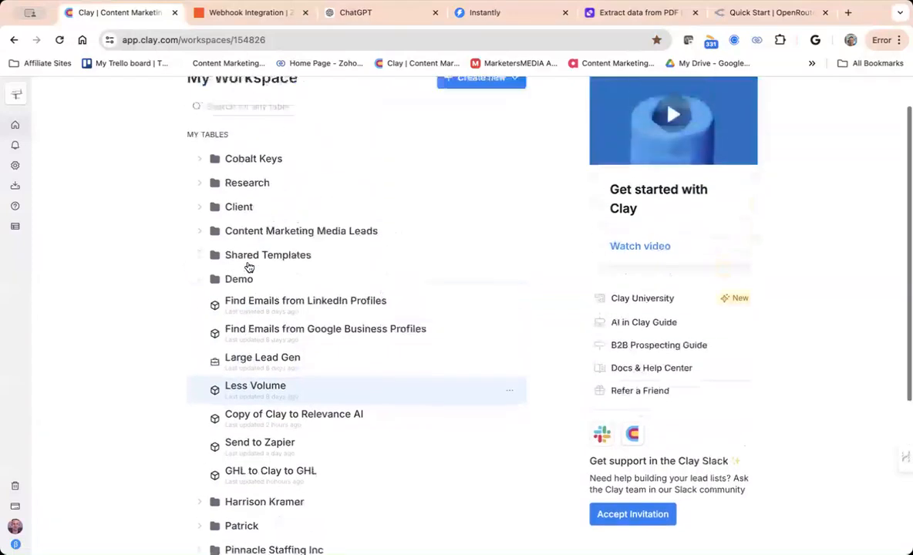
pyautogui.click(200, 294)
# Find and open the Access GPT 4 Omni table among the shared templates.
pyautogui.scroll(-5, 315, 300)
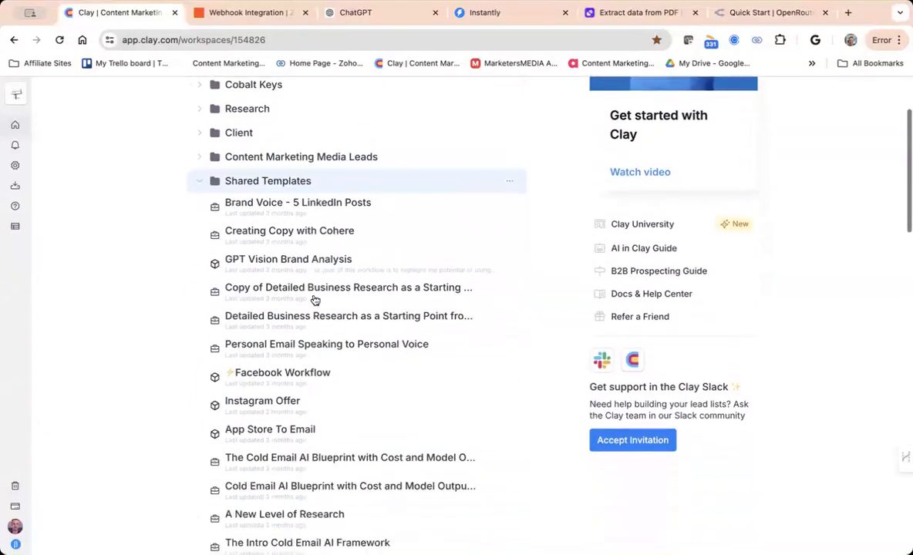
pyautogui.scroll(-3, 314, 300)
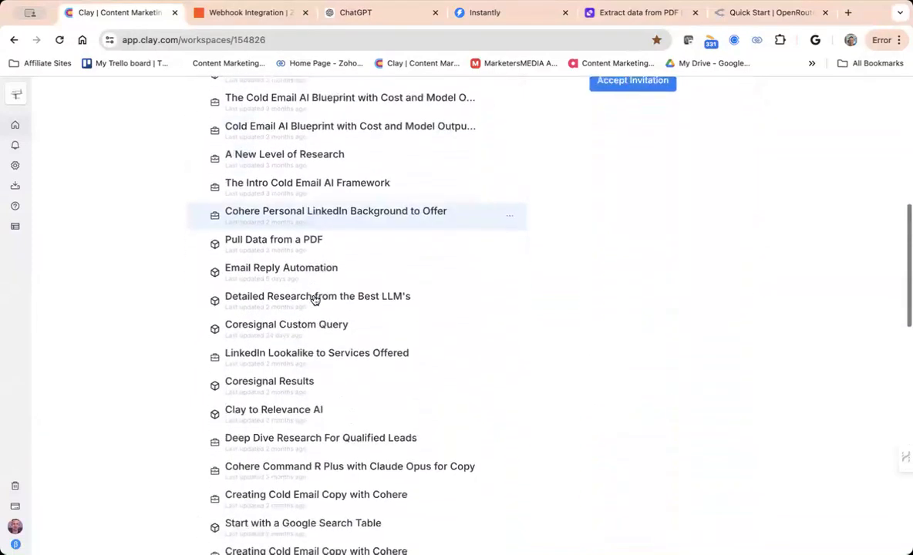
pyautogui.scroll(-5, 332, 200)
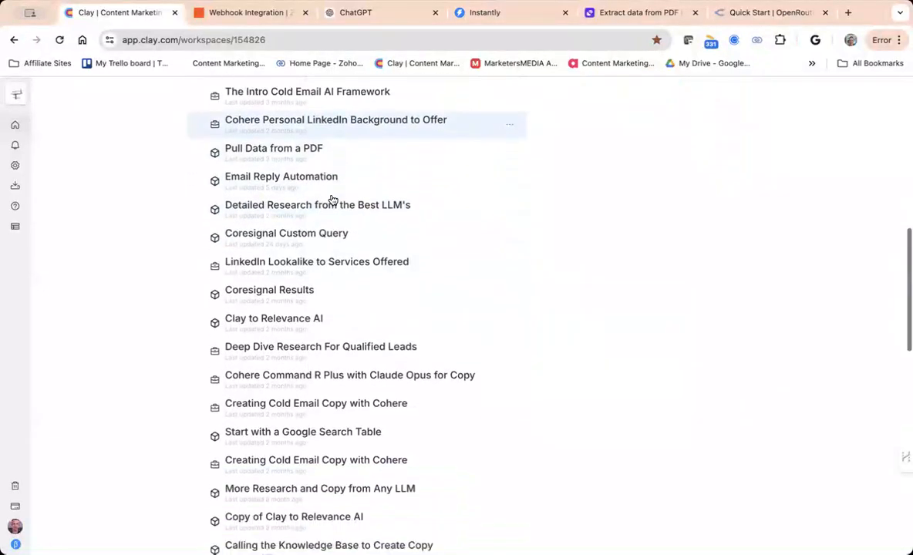
pyautogui.scroll(-3, 332, 201)
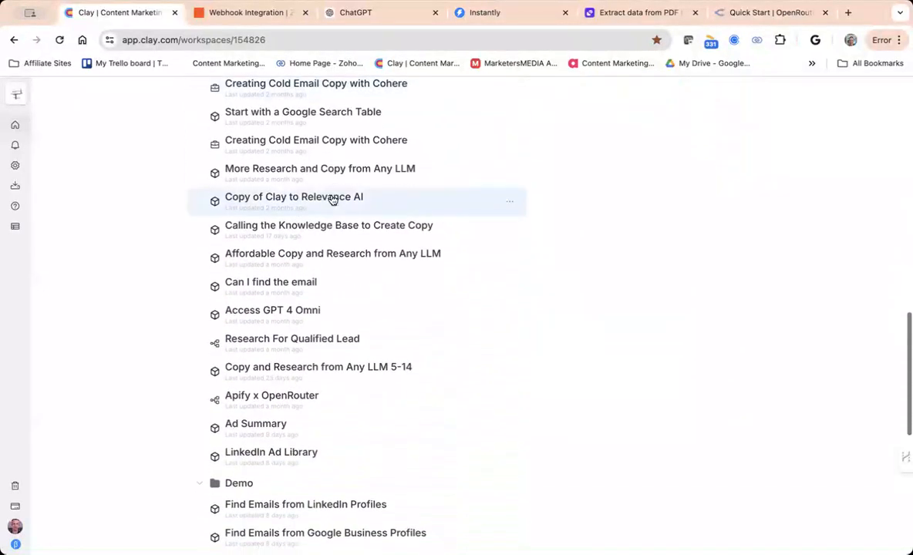
pyautogui.scroll(-1, 302, 274)
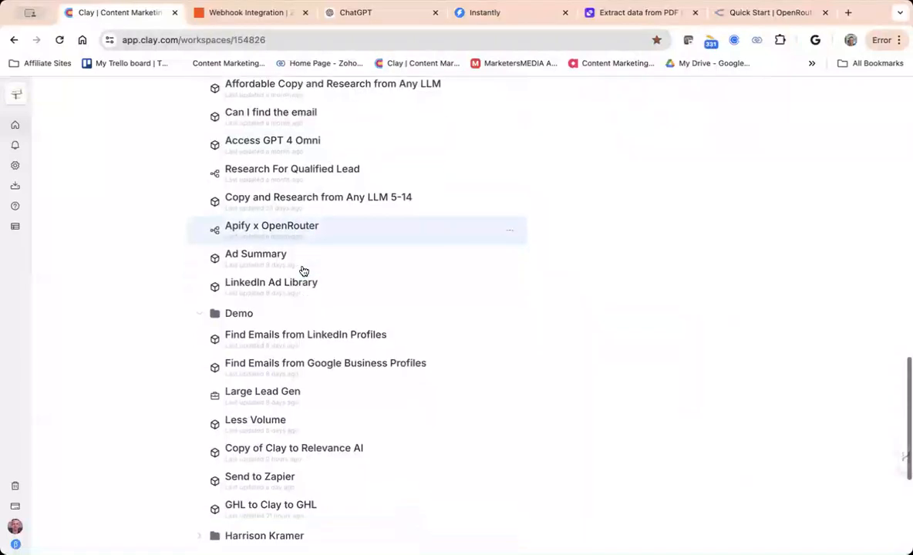
pyautogui.scroll(2, 303, 271)
pyautogui.scroll(1, 303, 271)
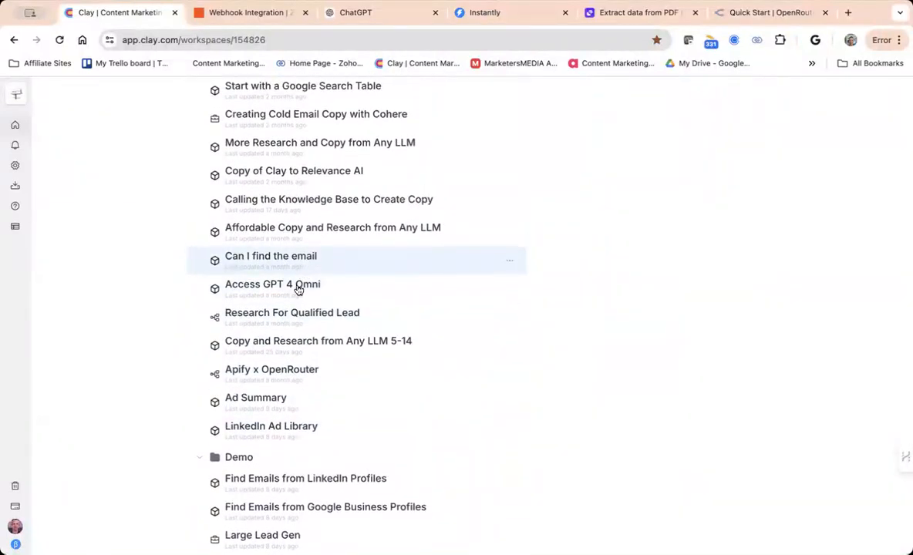
pyautogui.click(295, 291)
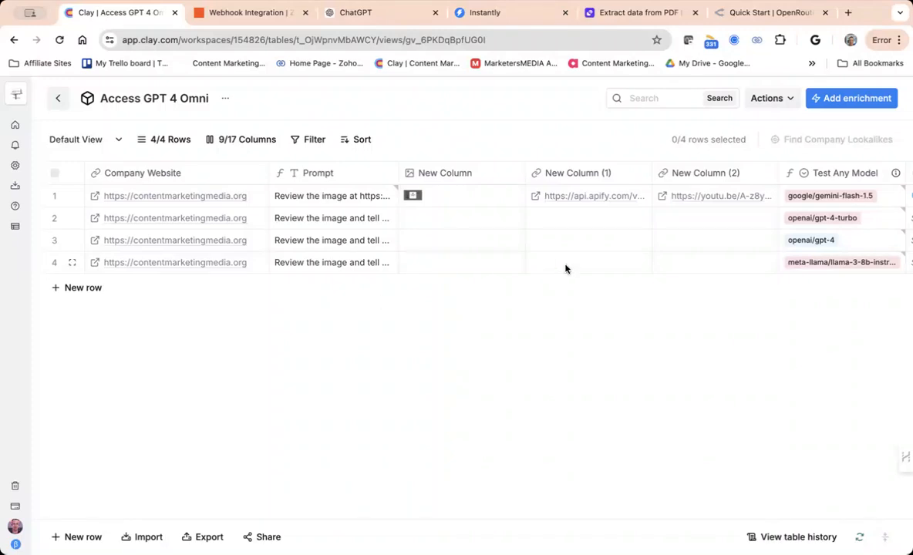
# In row 1's Test Any Model cell, try openai/gpt-3.5-turbo, clear it, and choose openai/gpt-4-turbo instead.
pyautogui.hscroll(5, 717, 206)
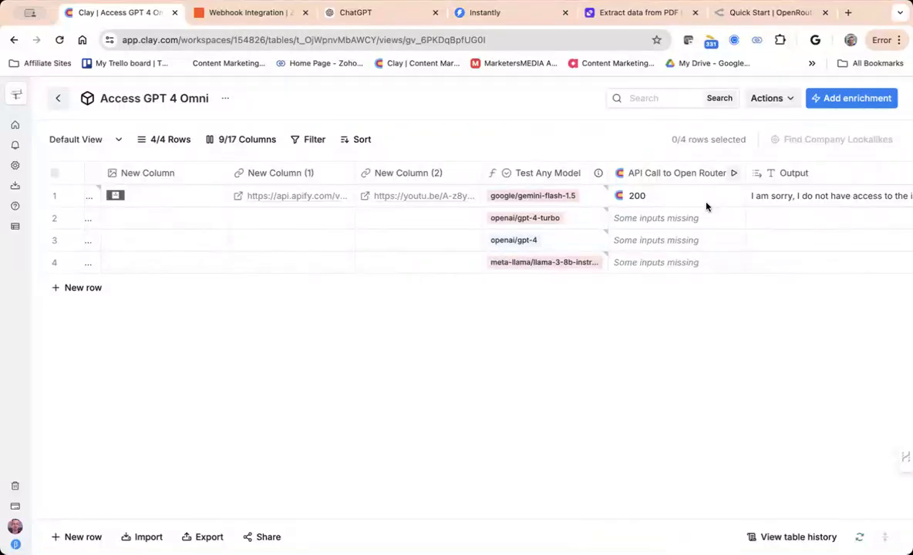
pyautogui.doubleClick(553, 198)
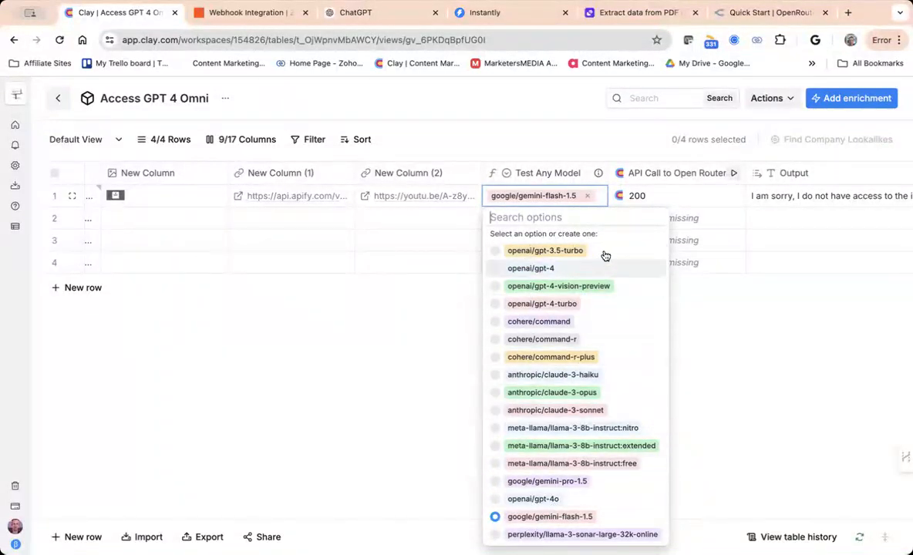
pyautogui.click(494, 252)
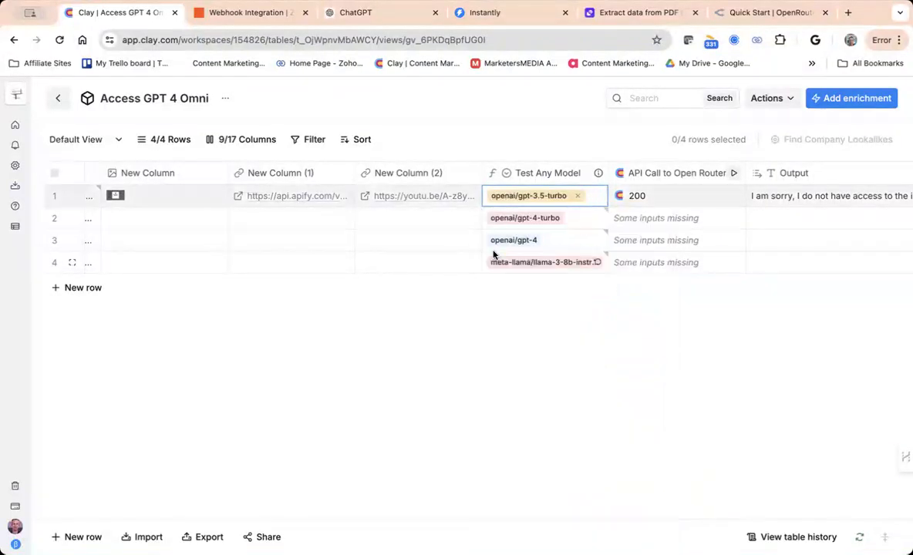
pyautogui.click(576, 196)
pyautogui.click(539, 199)
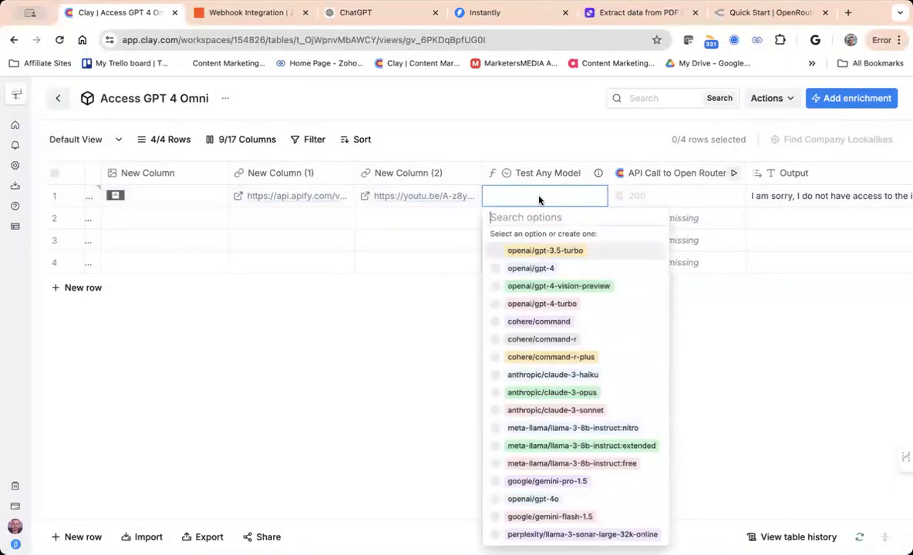
pyautogui.click(495, 315)
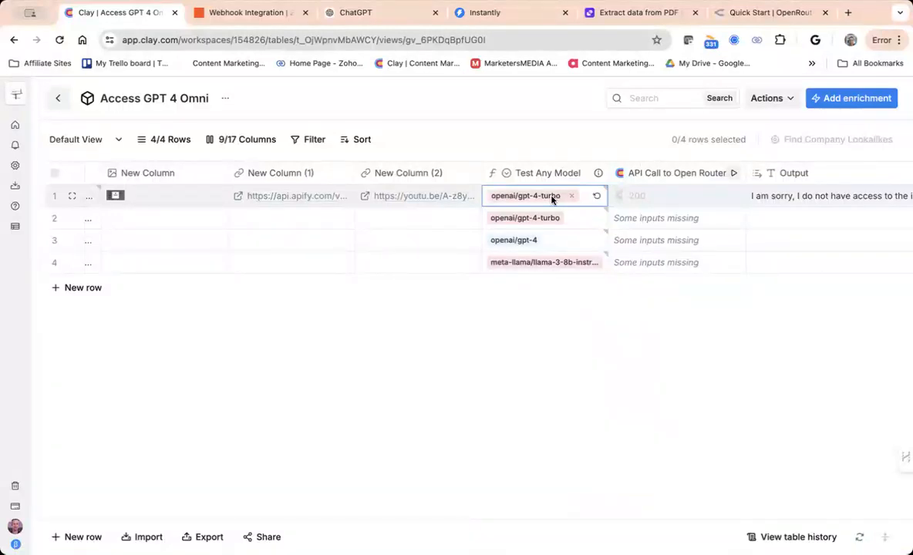
# Open the API Call to Open Router column's settings and examine its method, endpoint, request body and headers.
pyautogui.click(673, 179)
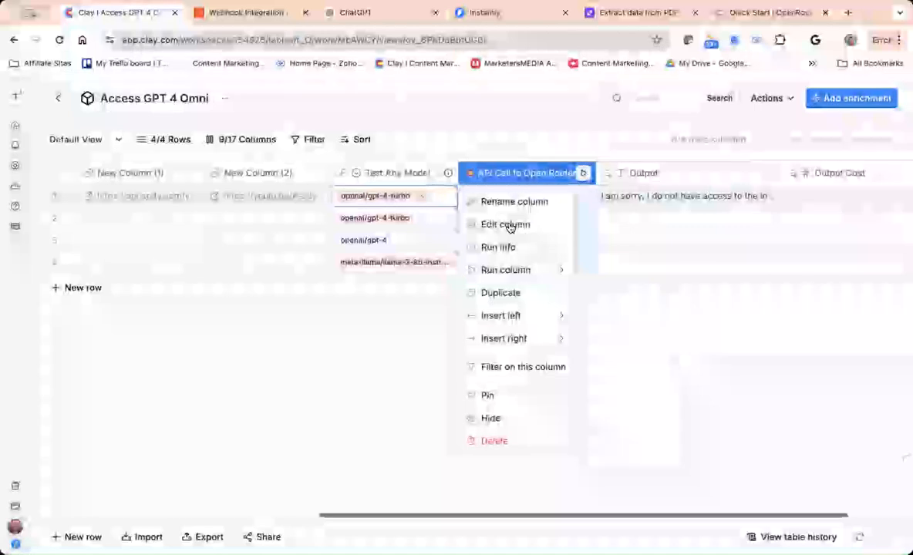
pyautogui.click(505, 225)
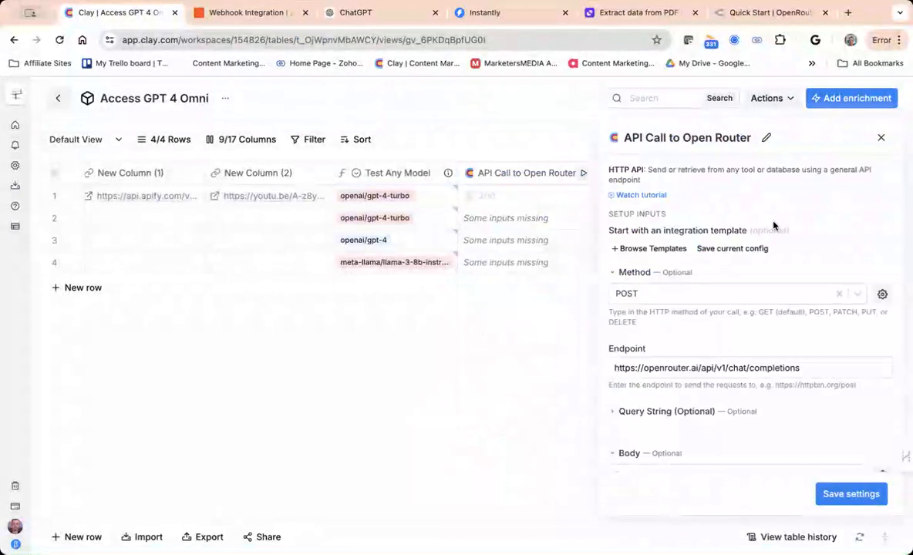
pyautogui.scroll(-3, 788, 231)
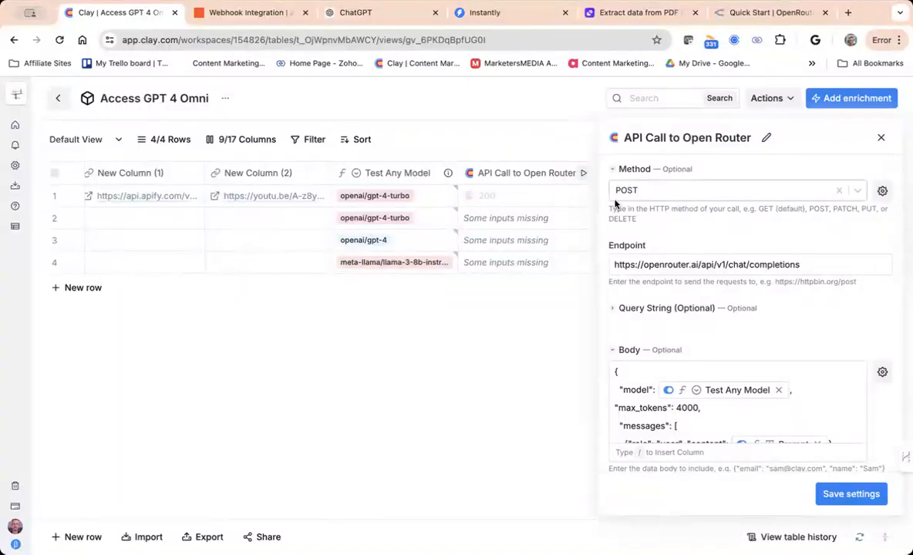
pyautogui.scroll(-2, 632, 215)
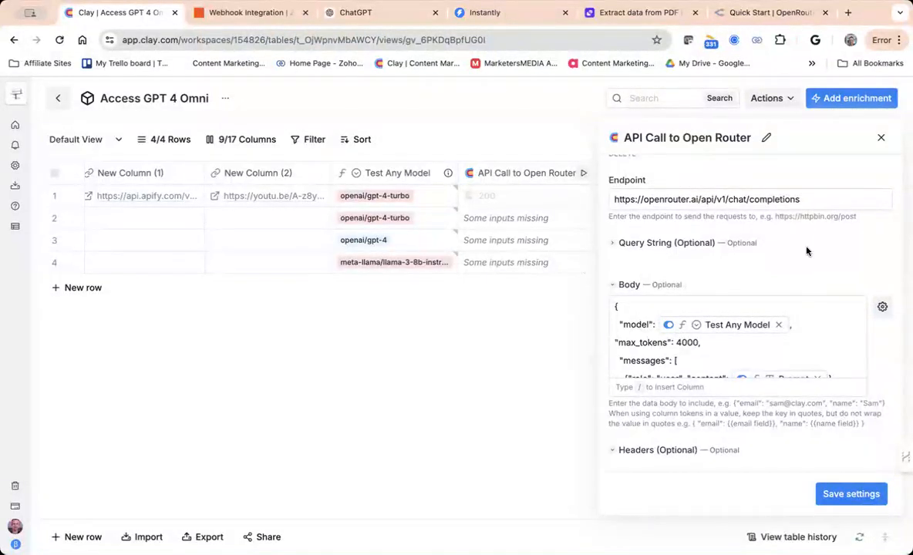
pyautogui.scroll(-2, 807, 251)
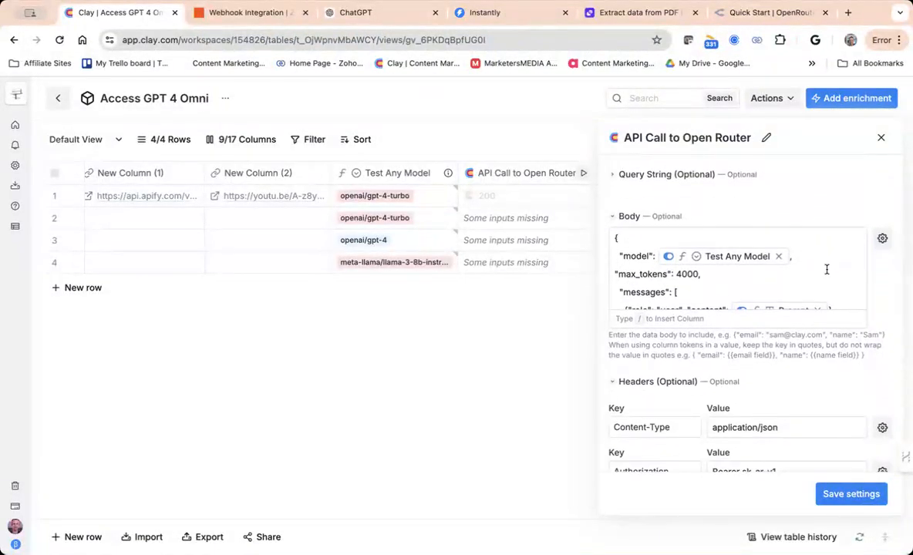
pyautogui.scroll(-2, 826, 269)
pyautogui.scroll(1, 827, 269)
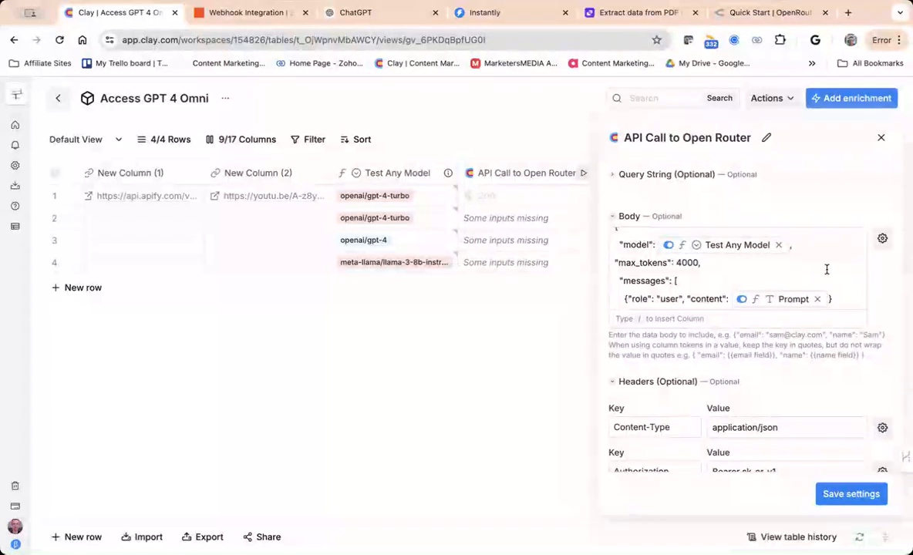
# In the request body, delete the comma after the max_tokens value of 4000 and put it back.
pyautogui.click(701, 263)
pyautogui.press('BackSpace')
pyautogui.write(',')
pyautogui.moveTo(705, 254)
pyautogui.scroll(-2, 688, 276)
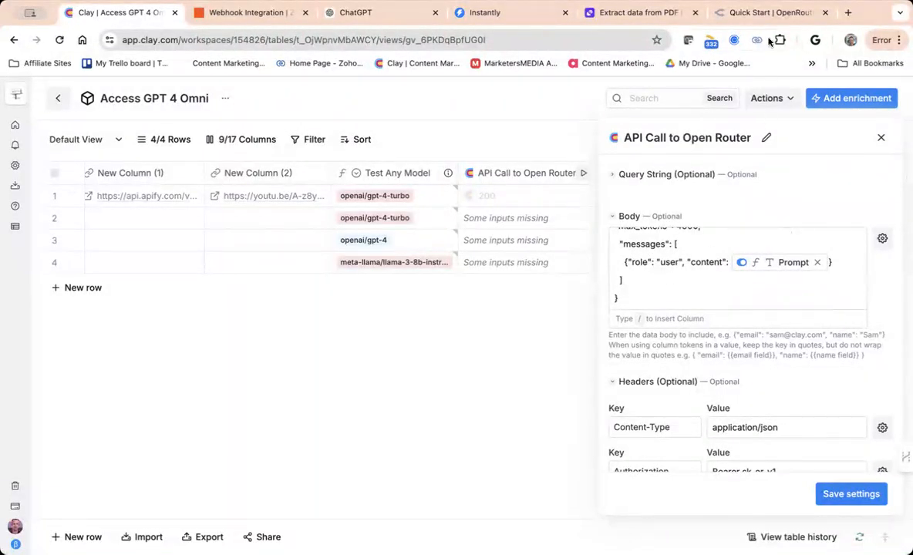
# Switch to the OpenRouter documentation and review the Quick Start page's request and OpenAI client code examples.
pyautogui.click(747, 14)
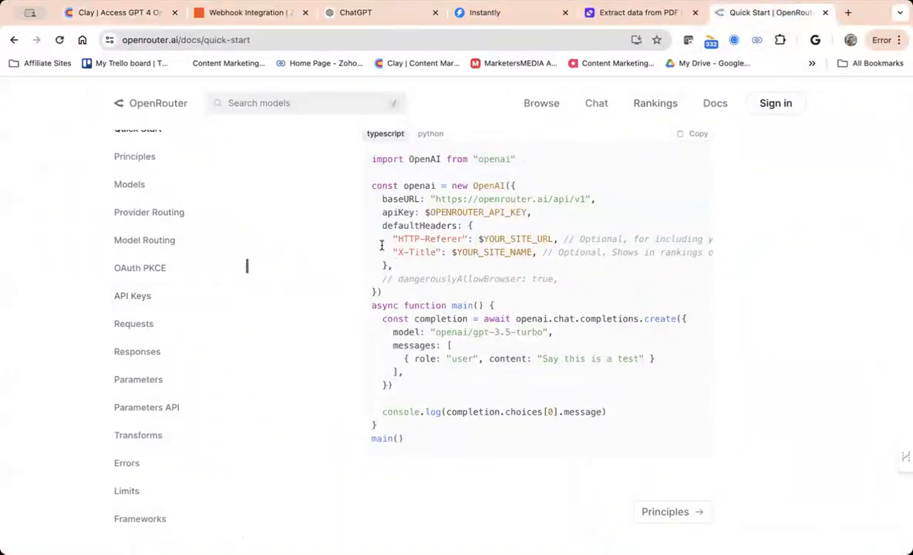
pyautogui.scroll(-2, 412, 234)
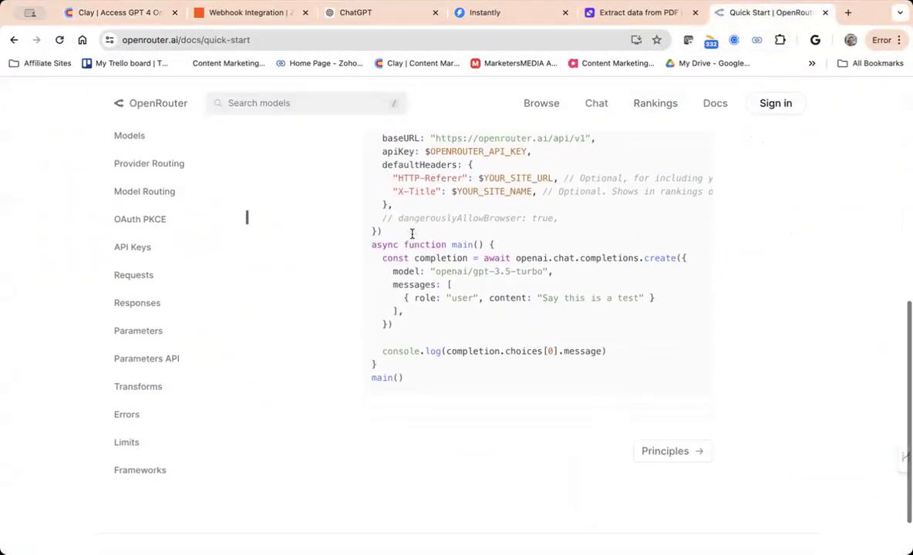
pyautogui.scroll(5, 414, 235)
pyautogui.scroll(6, 427, 234)
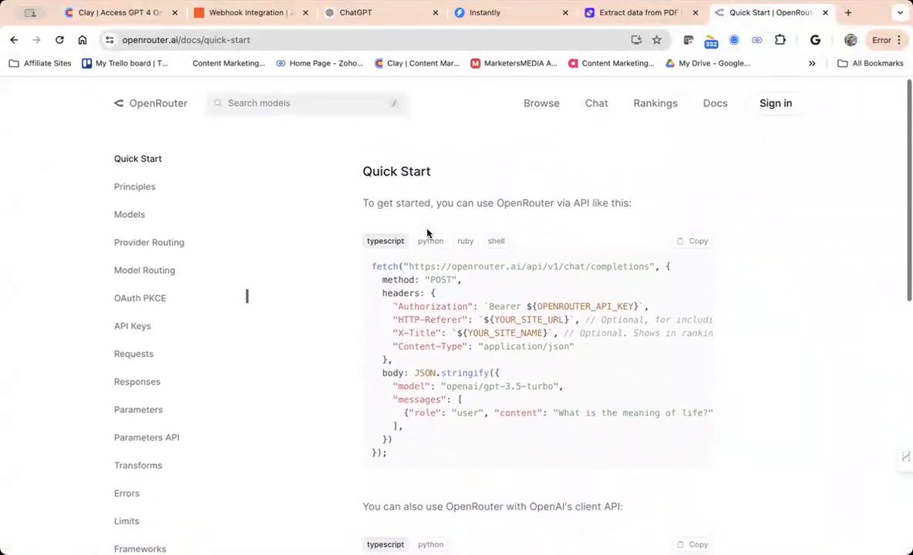
pyautogui.scroll(-1, 427, 233)
pyautogui.scroll(-1, 427, 231)
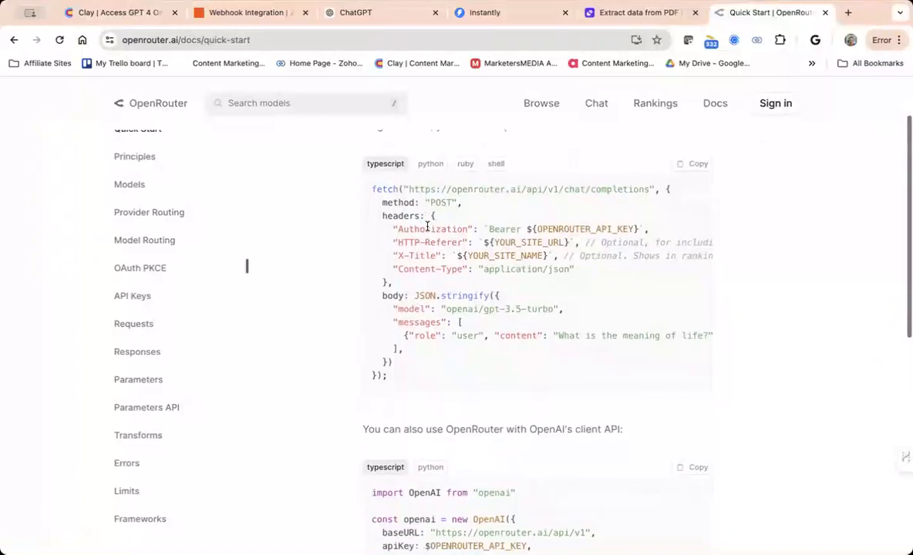
pyautogui.scroll(-2, 540, 266)
pyautogui.scroll(-7, 567, 277)
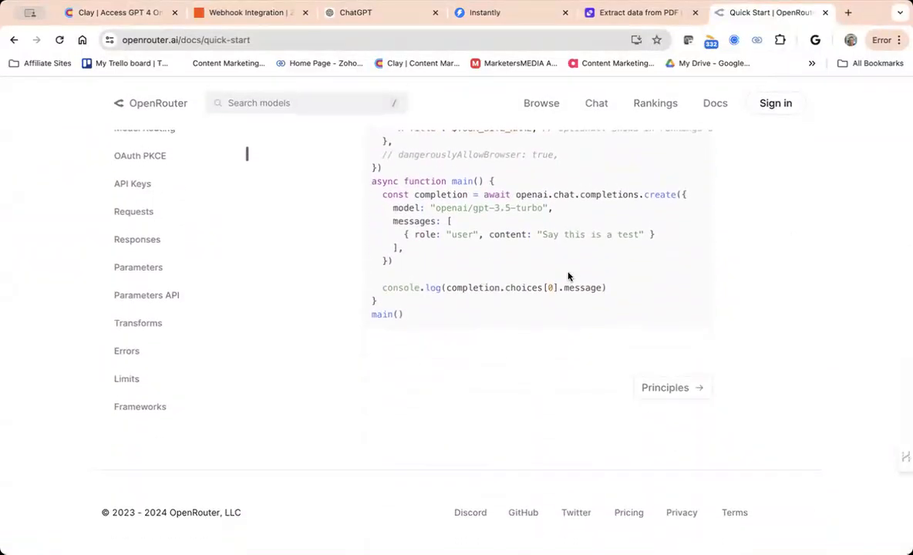
pyautogui.scroll(3, 569, 275)
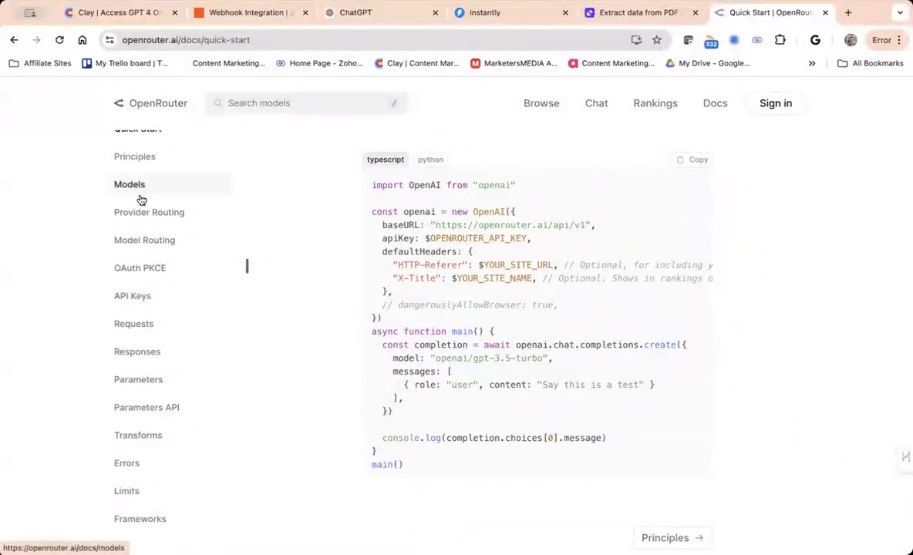
pyautogui.scroll(-3, 139, 230)
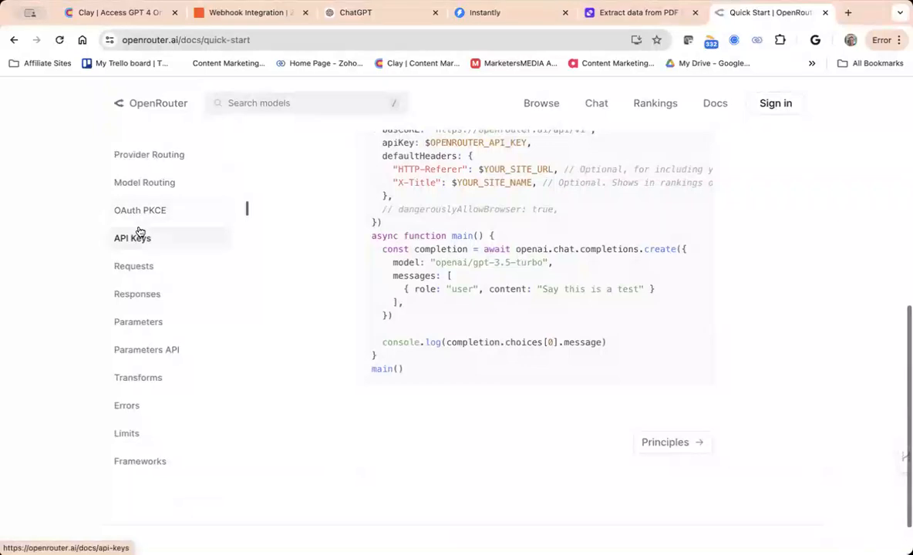
# Look through the Requests, Limits and API Keys pages of the OpenRouter documentation.
pyautogui.click(142, 270)
pyautogui.scroll(-5, 542, 296)
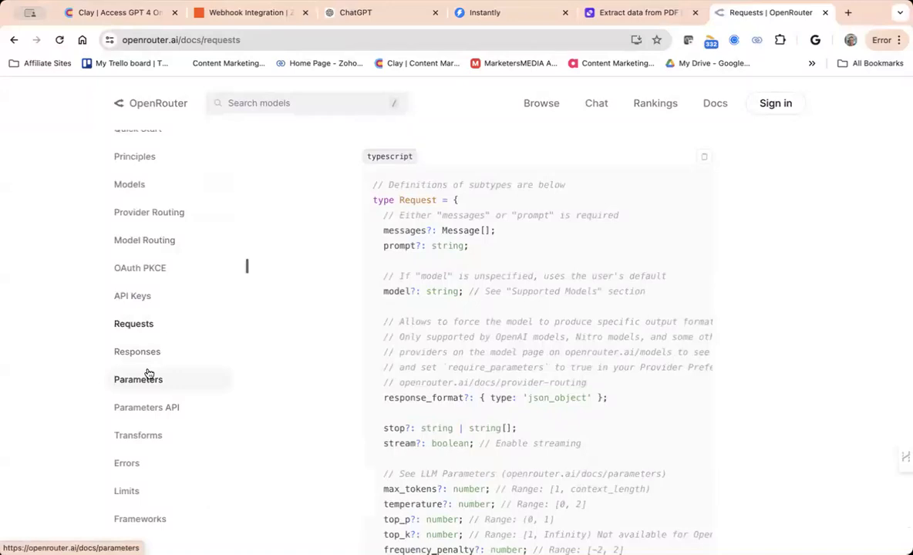
pyautogui.click(137, 492)
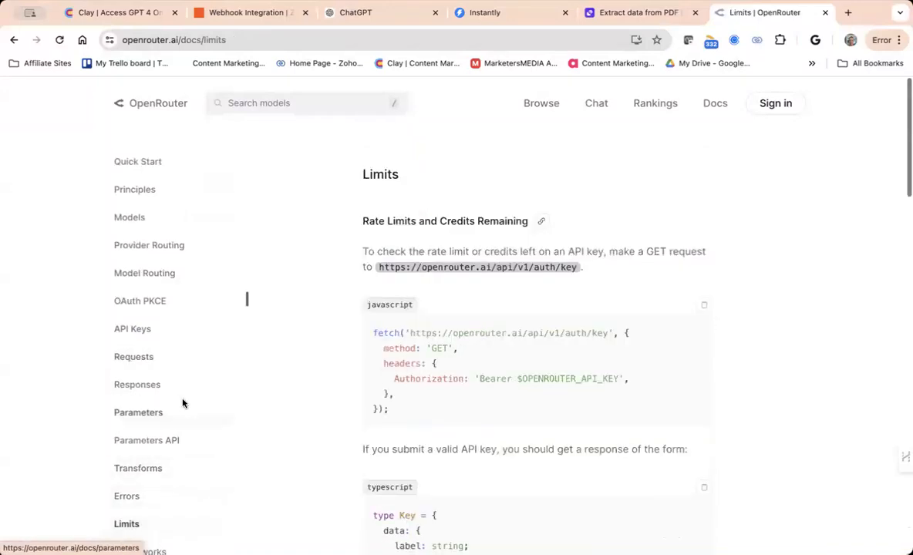
pyautogui.scroll(-2, 426, 349)
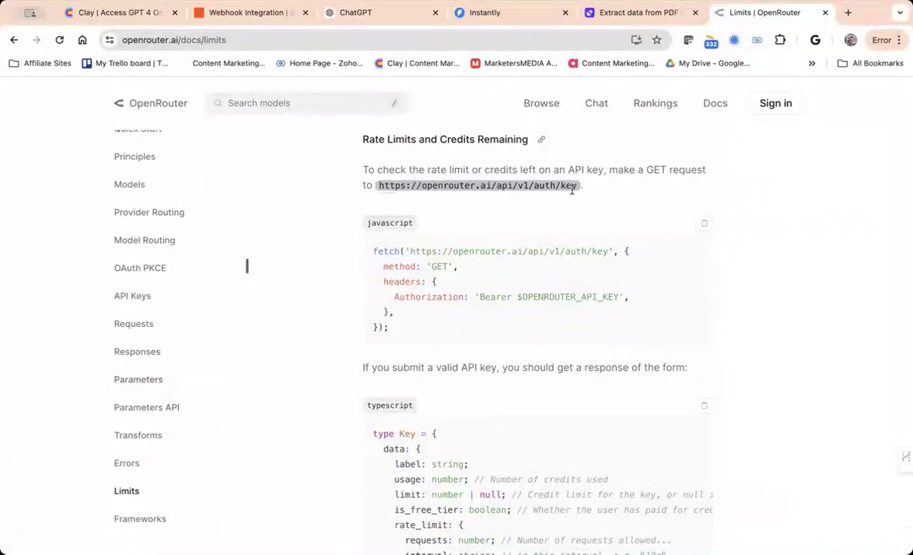
pyautogui.click(136, 298)
pyautogui.scroll(-5, 408, 291)
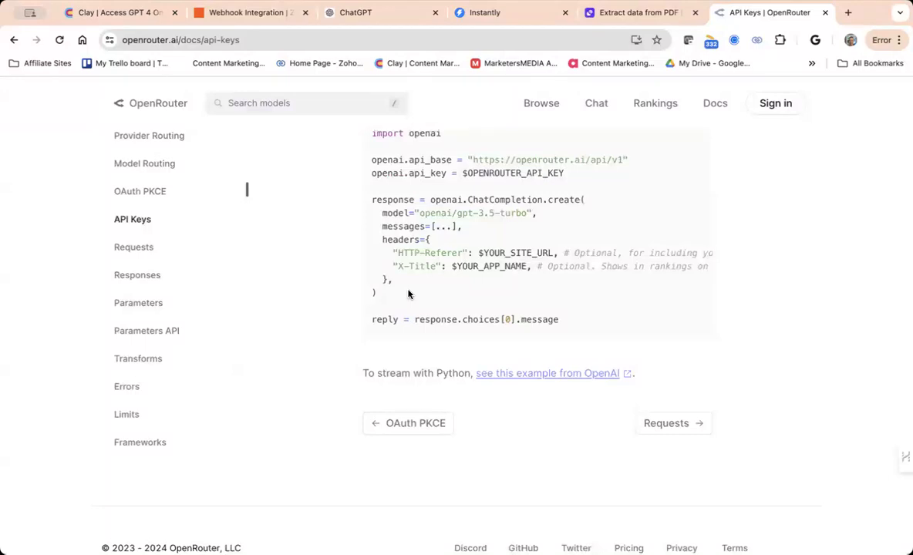
pyautogui.scroll(3, 664, 291)
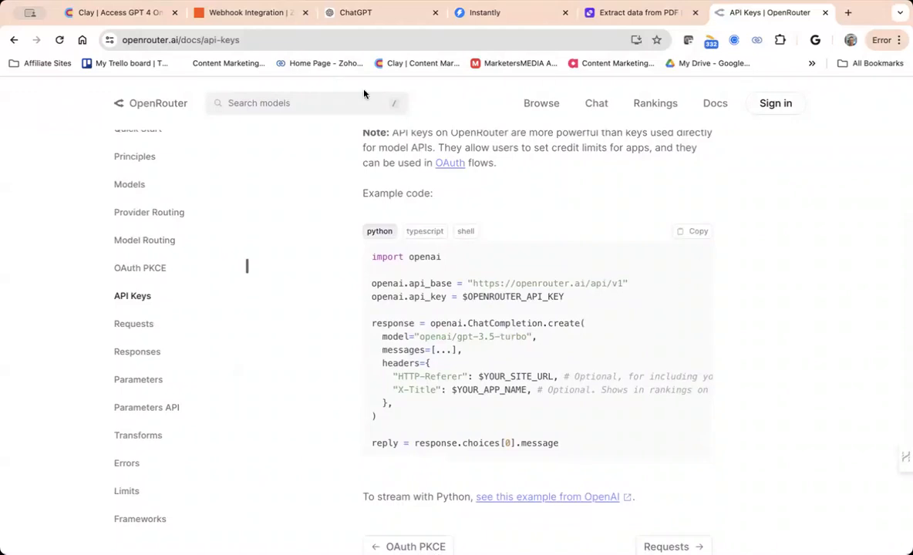
# Switch back to Clay and examine the API call's Prompt token and its Content-Type and Authorization headers.
pyautogui.click(118, 15)
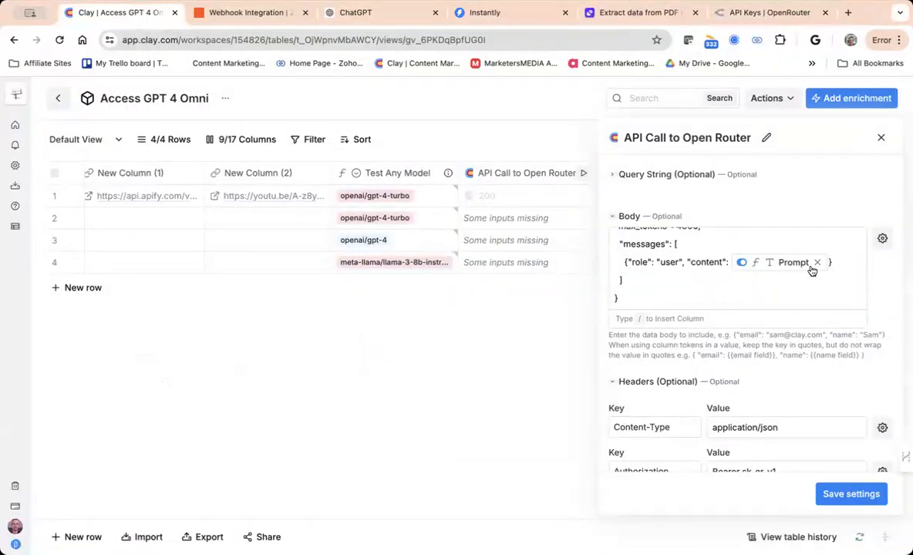
pyautogui.moveTo(809, 266)
pyautogui.moveTo(806, 264)
pyautogui.scroll(-2, 827, 353)
pyautogui.scroll(-2, 827, 353)
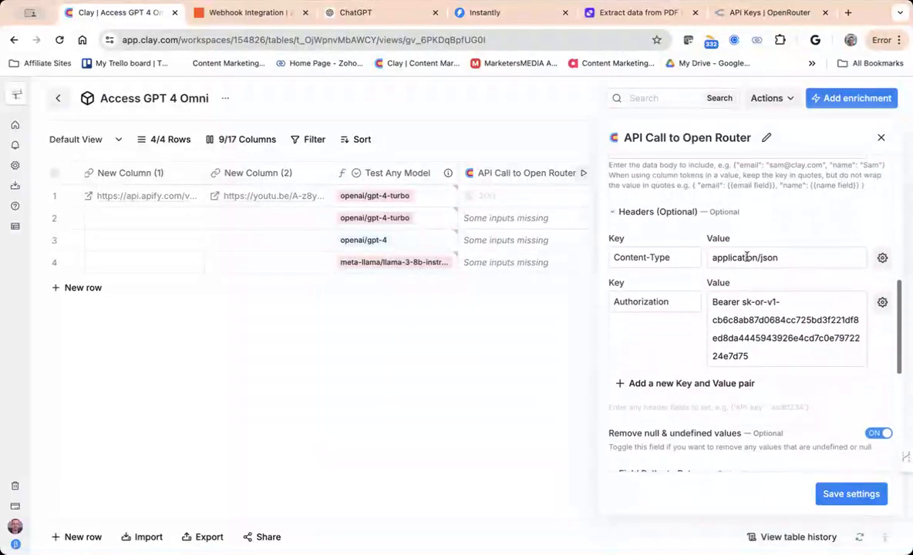
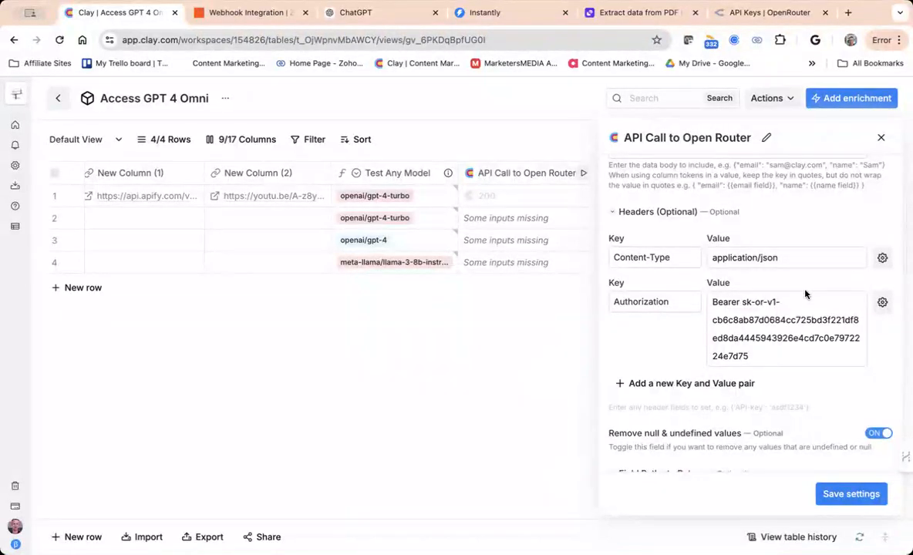
# Review the model, max_tokens and messages entries in the request body, and check the table's Output column.
pyautogui.scroll(3, 805, 294)
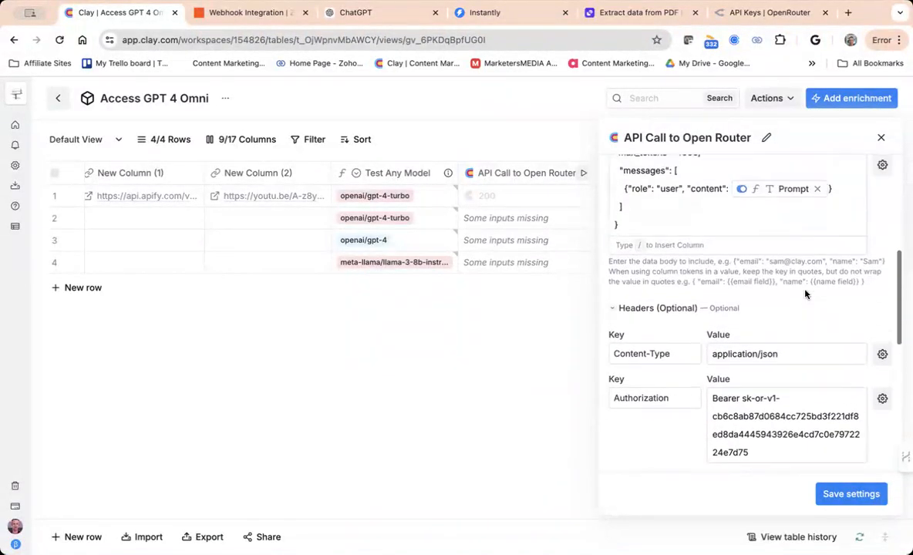
pyautogui.scroll(2, 805, 294)
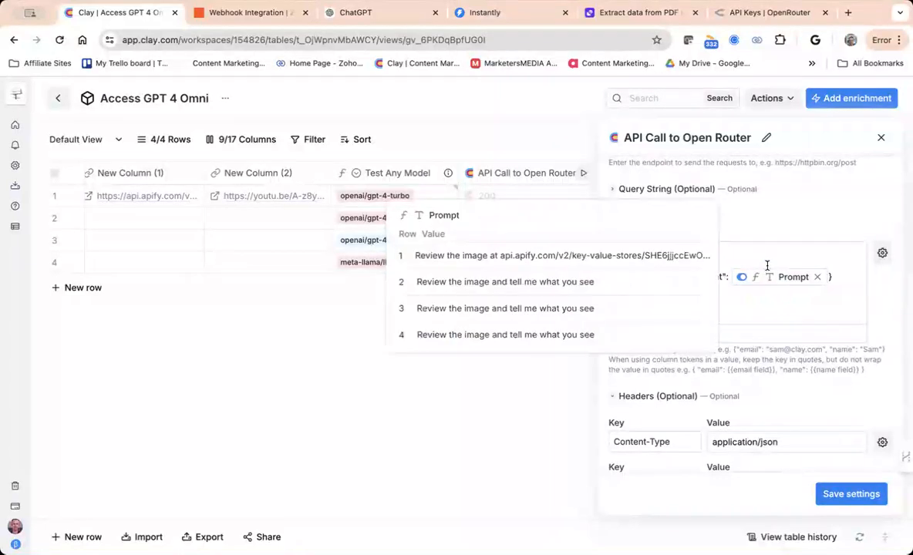
pyautogui.scroll(2, 770, 253)
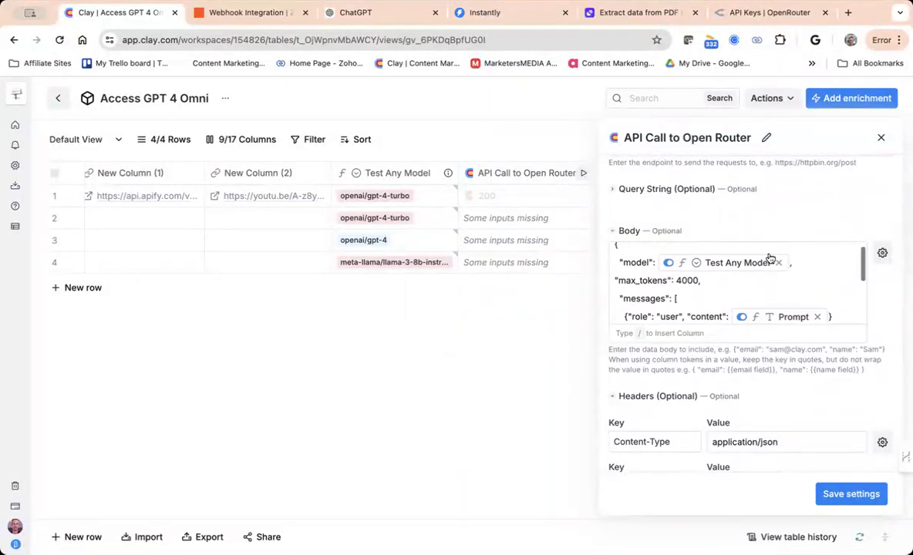
pyautogui.moveTo(770, 262)
pyautogui.moveTo(690, 272)
pyautogui.scroll(-2, 740, 292)
pyautogui.scroll(1, 740, 292)
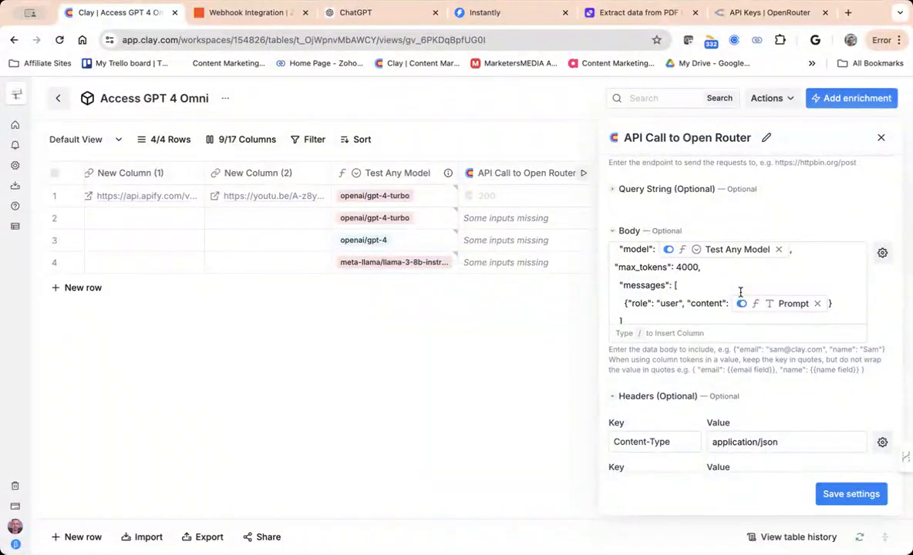
pyautogui.moveTo(693, 254)
pyautogui.moveTo(802, 301)
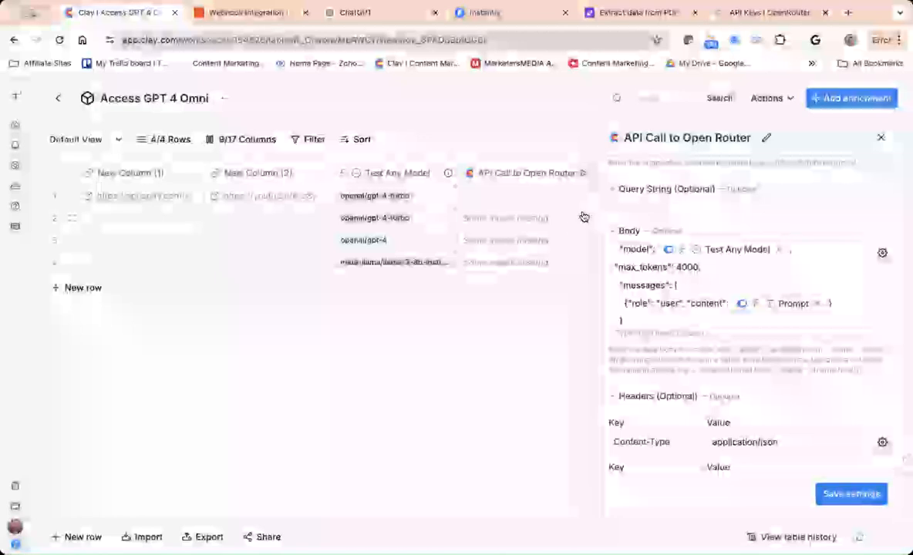
pyautogui.hscroll(1, 573, 215)
pyautogui.hscroll(5, 573, 214)
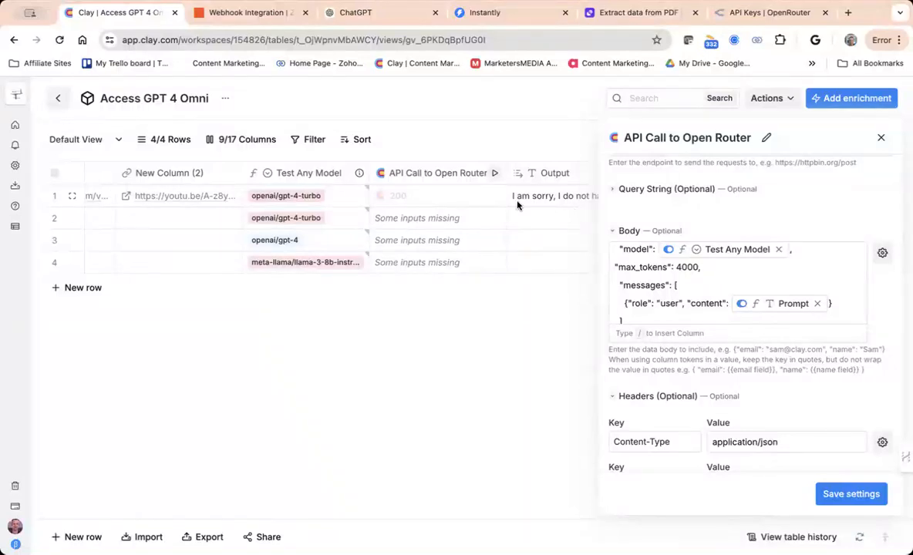
# Return to the workspace's table list and open the Coresignal Custom Query table from the shared templates.
pyautogui.click(59, 100)
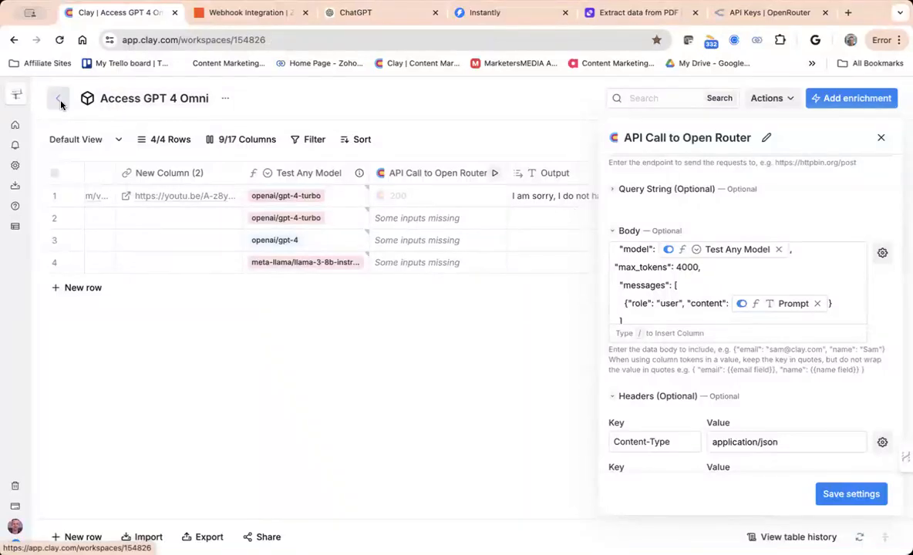
pyautogui.scroll(-3, 271, 241)
pyautogui.scroll(-5, 271, 241)
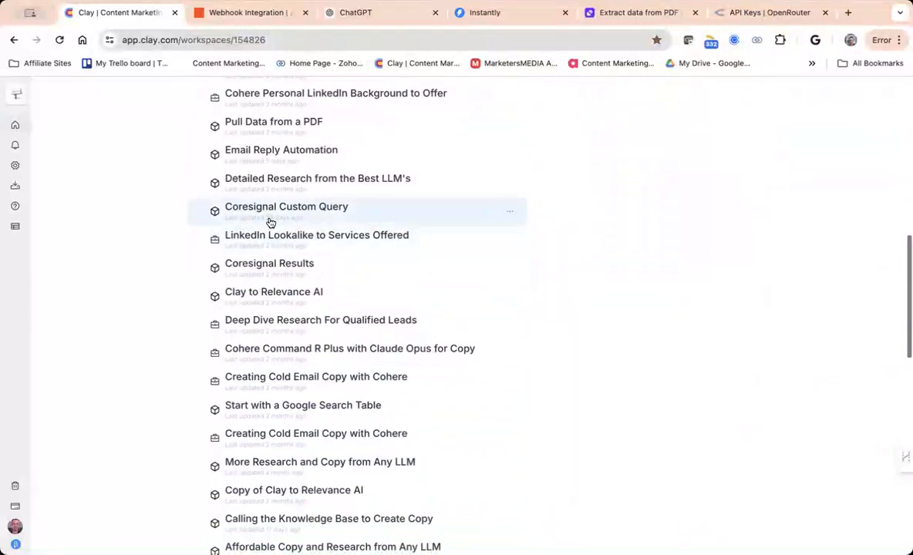
pyautogui.click(269, 219)
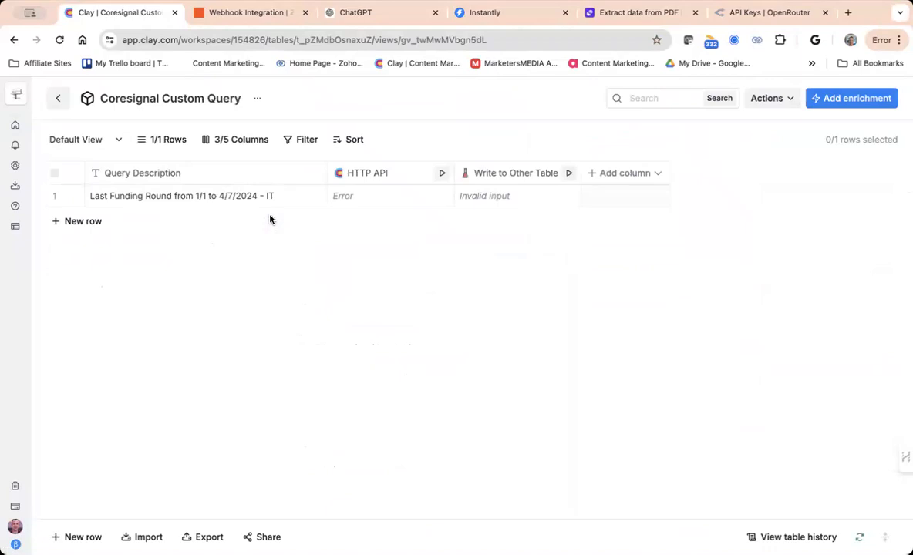
# Open the HTTP API column's settings, examine its method, endpoint and query string parameters, and close them without saving.
pyautogui.click(381, 177)
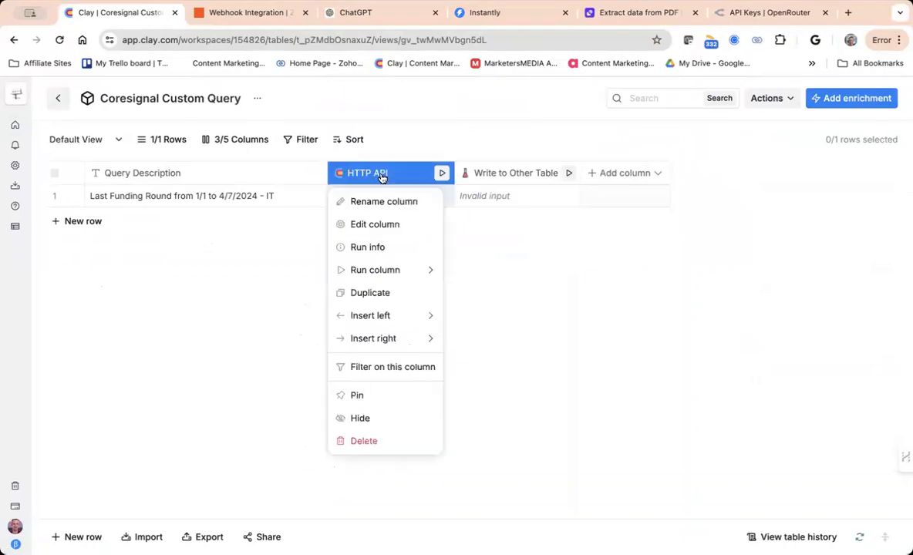
pyautogui.click(381, 225)
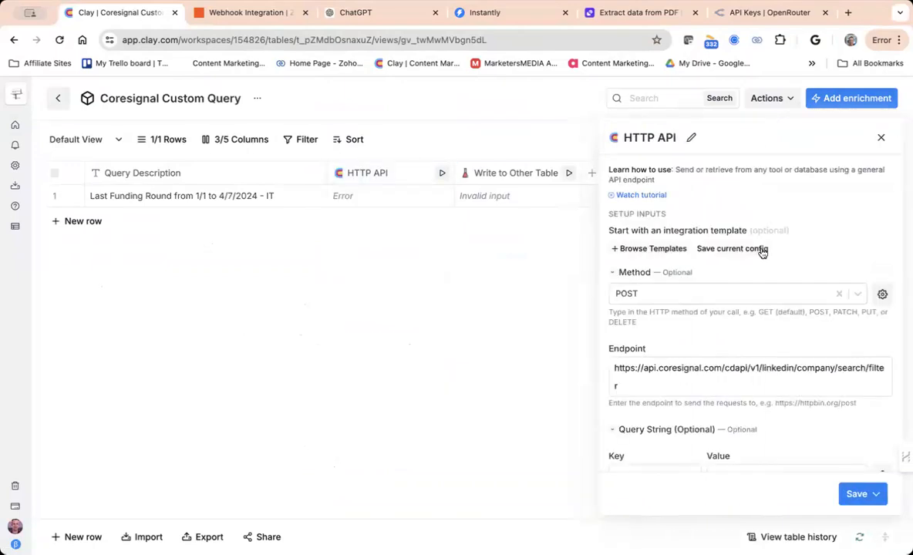
pyautogui.scroll(-2, 760, 246)
pyautogui.scroll(-2, 760, 227)
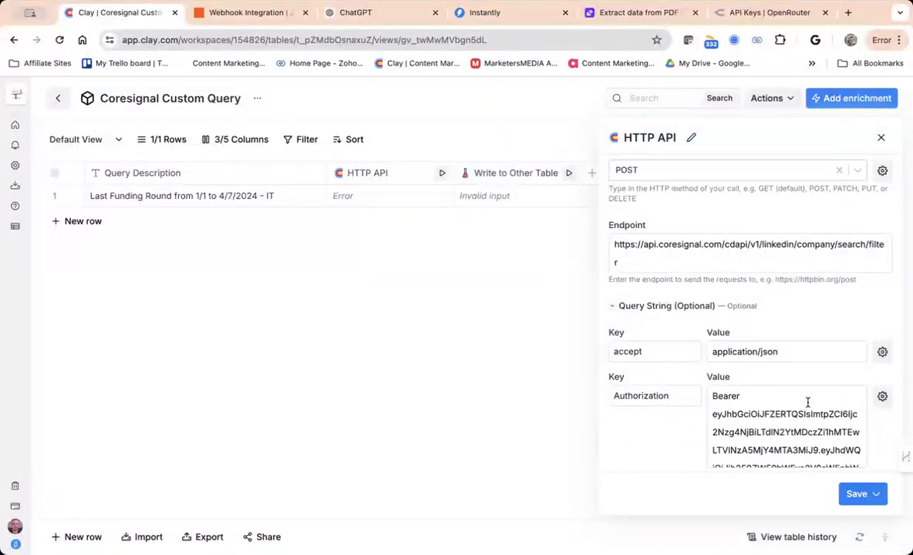
pyautogui.scroll(-1, 831, 371)
pyautogui.scroll(-1, 831, 372)
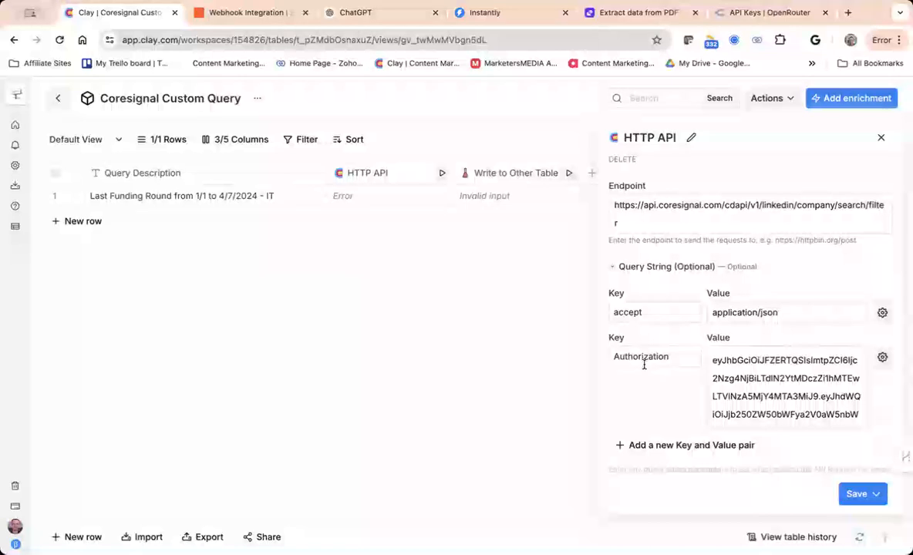
pyautogui.scroll(1, 732, 363)
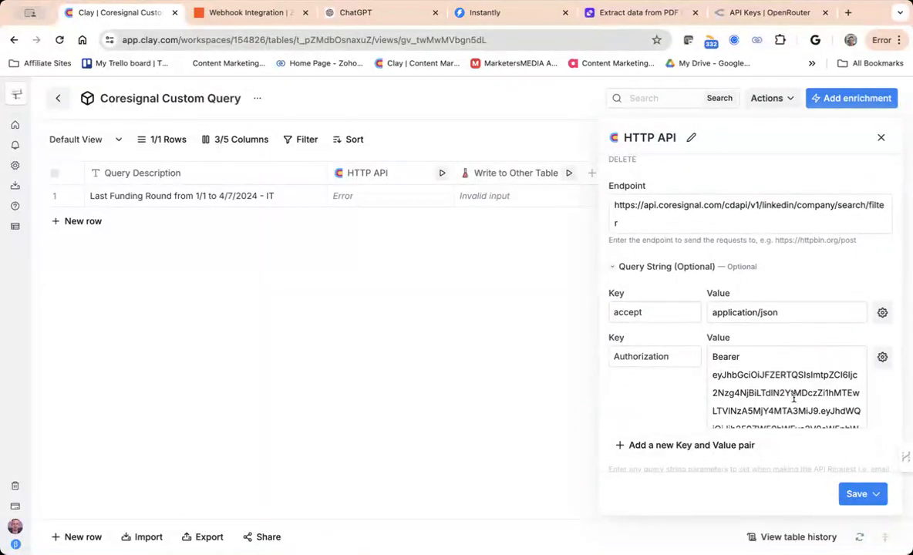
pyautogui.scroll(-3, 794, 386)
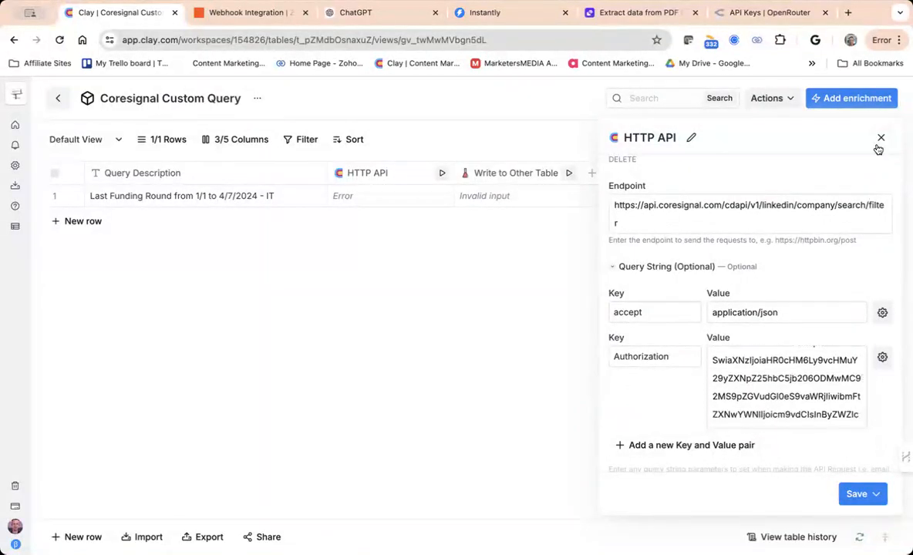
pyautogui.click(880, 138)
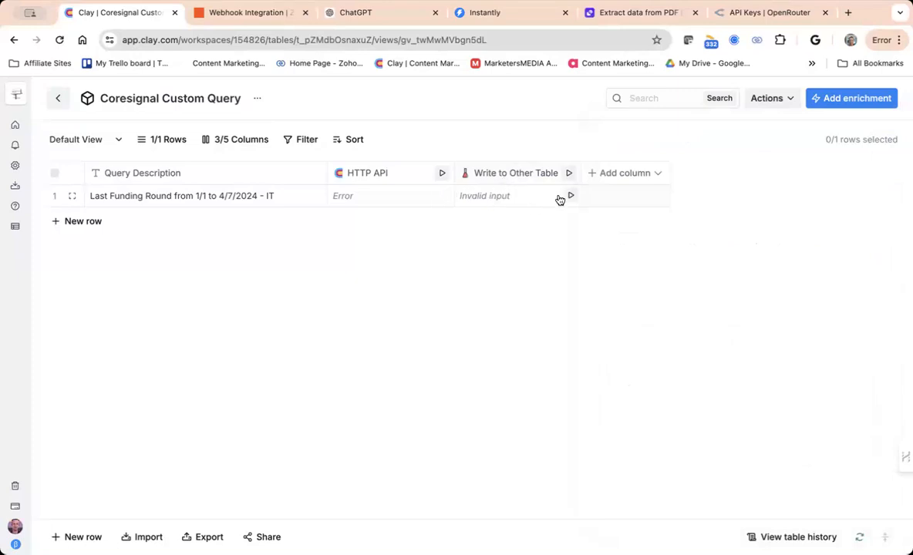
# Return to the workspace's table list, look through the shared templates and reopen the Coresignal Custom Query table.
pyautogui.click(59, 107)
pyautogui.scroll(-5, 292, 277)
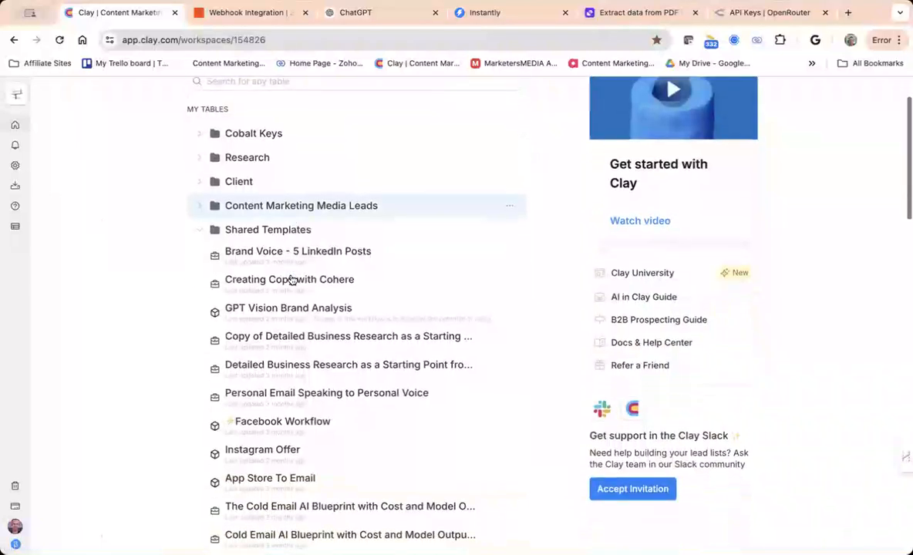
pyautogui.scroll(-1, 292, 279)
pyautogui.scroll(1, 291, 279)
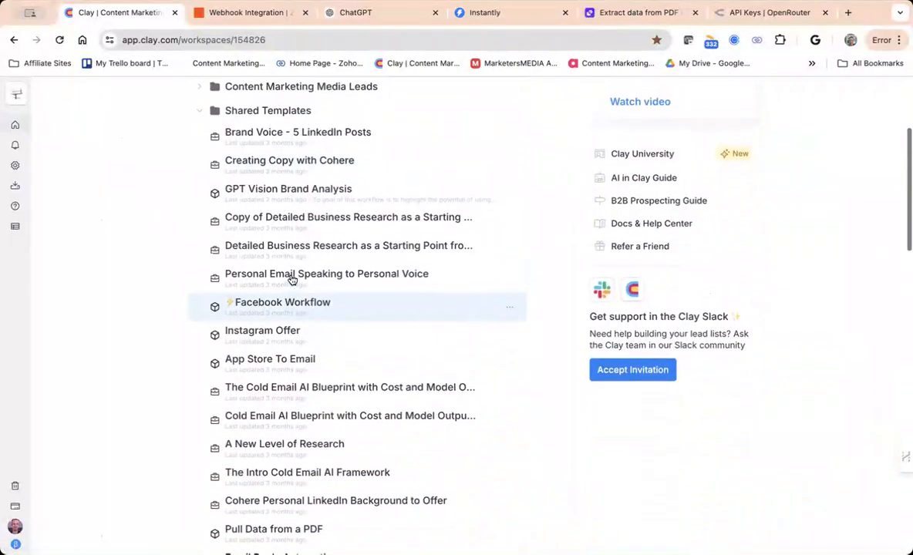
pyautogui.scroll(-3, 291, 279)
pyautogui.scroll(-6, 292, 279)
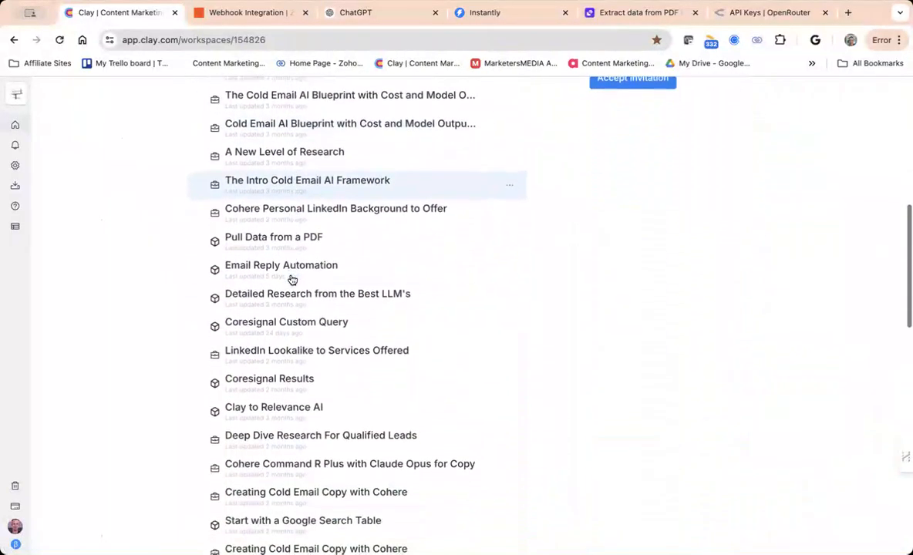
pyautogui.scroll(-1, 291, 279)
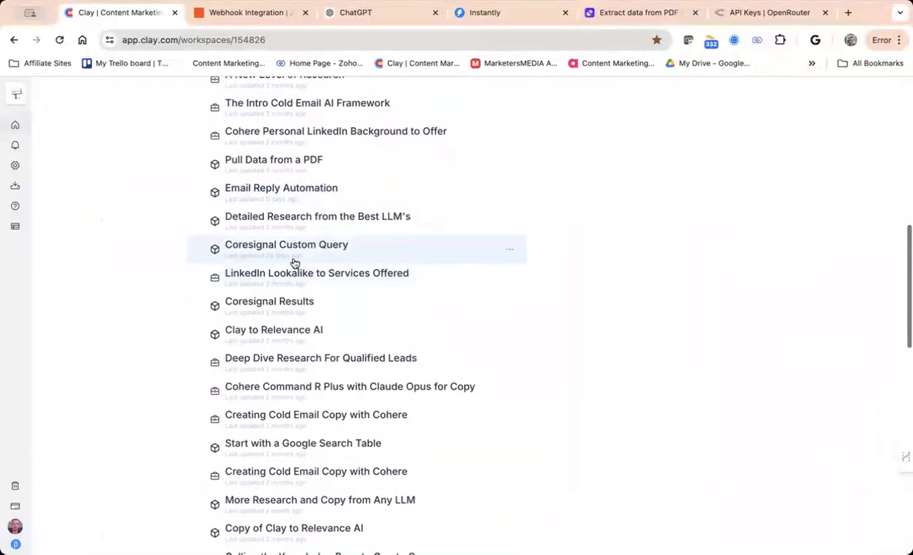
pyautogui.click(294, 263)
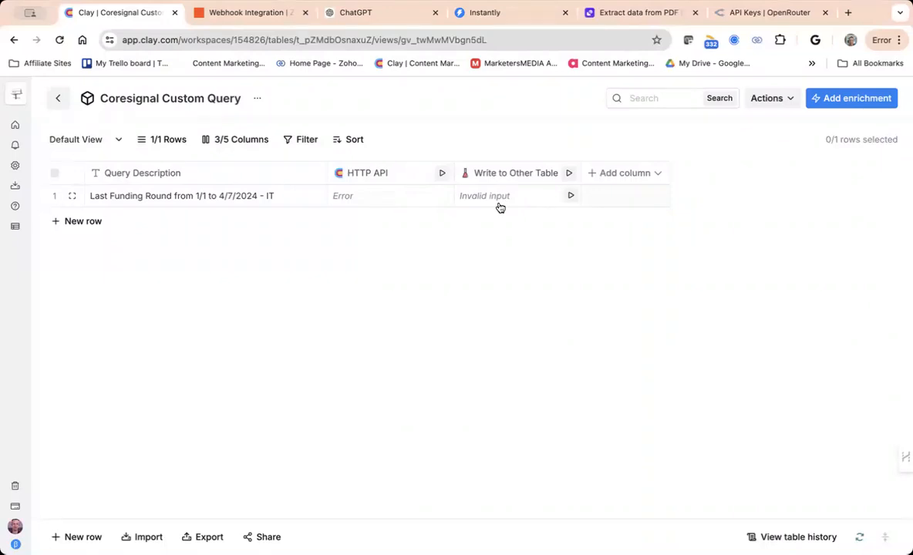
# Go back to the workspace's table list and open the Coresignal Results table from the shared templates.
pyautogui.click(56, 99)
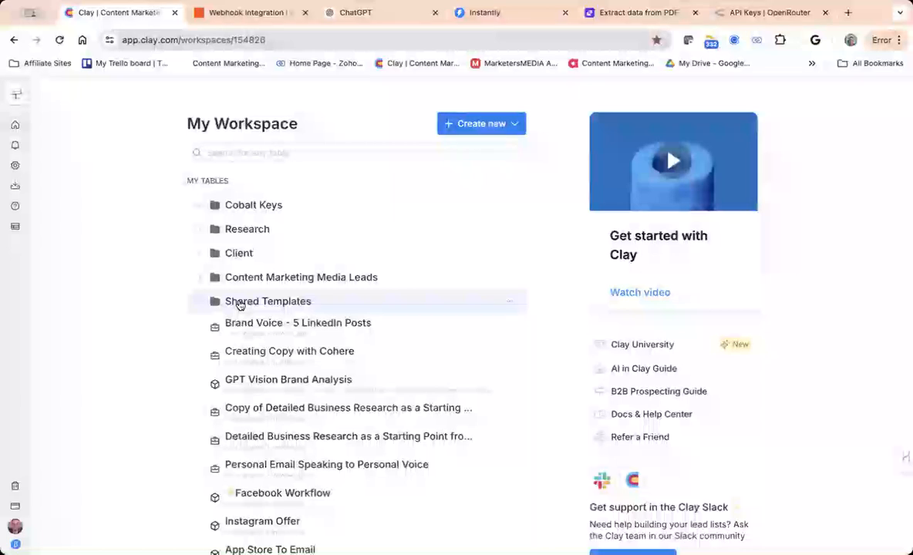
pyautogui.scroll(-7, 239, 305)
pyautogui.scroll(-2, 239, 305)
pyautogui.click(262, 245)
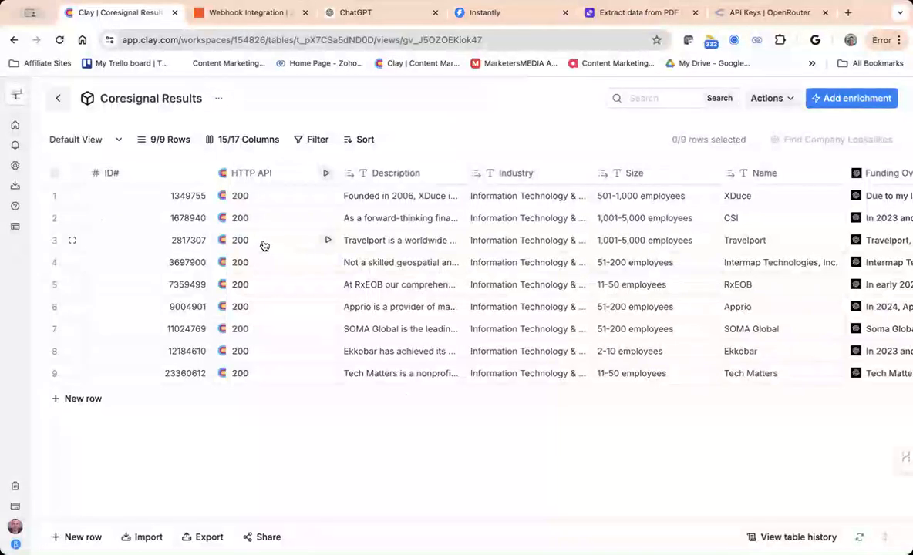
# Open the HTTP API column's settings, examine its method, the endpoint with the ID# token and the query string entries, and close them without saving.
pyautogui.click(250, 174)
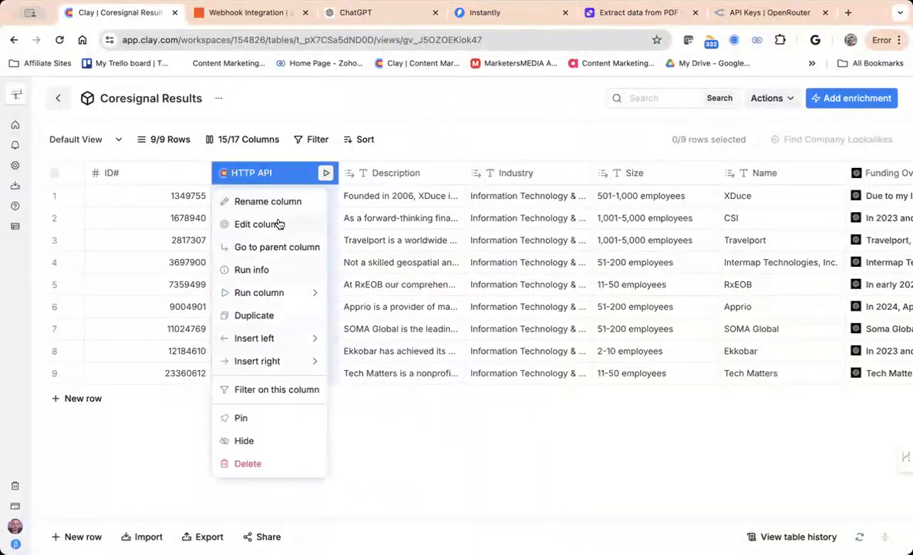
pyautogui.click(279, 224)
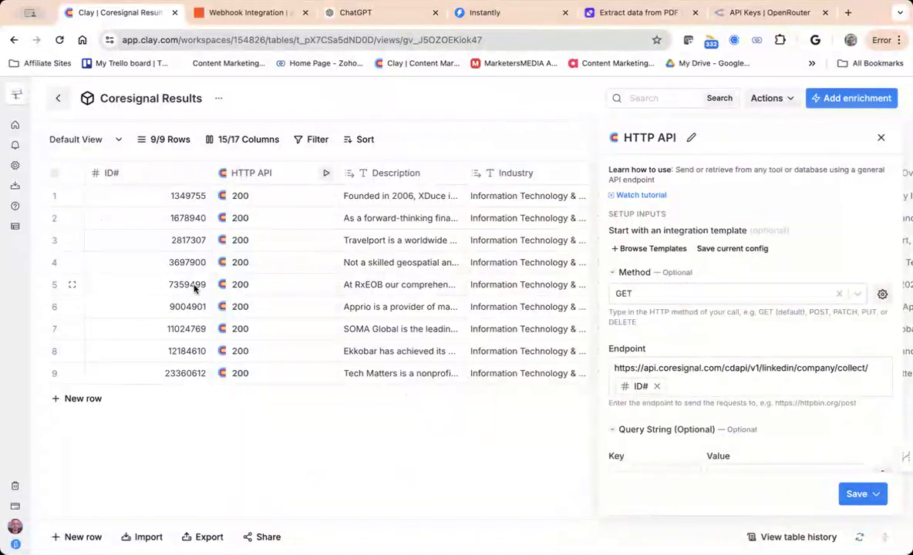
pyautogui.scroll(-2, 787, 269)
pyautogui.scroll(-2, 787, 270)
pyautogui.moveTo(647, 264)
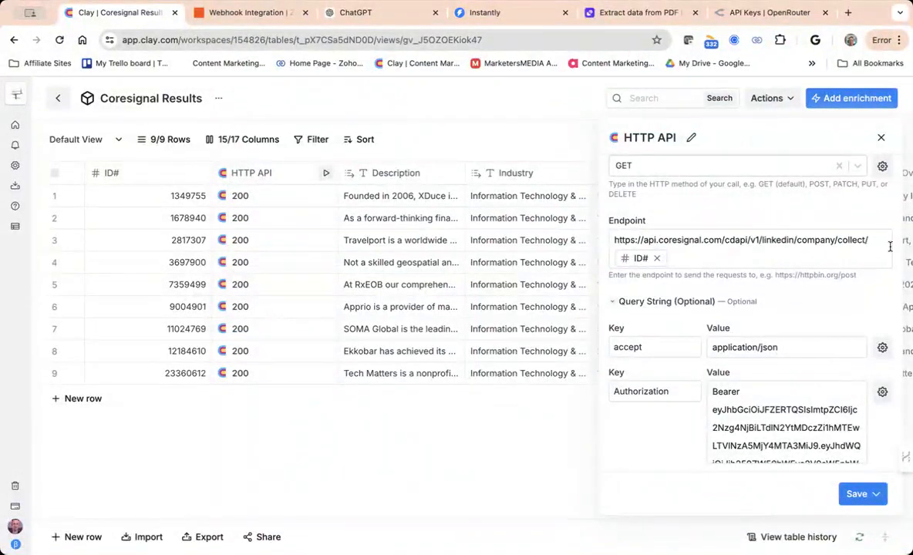
pyautogui.click(881, 140)
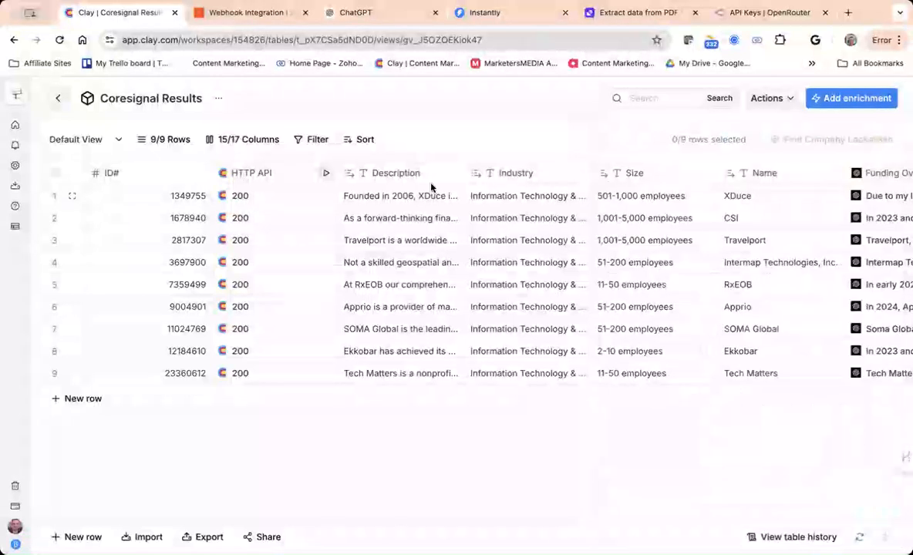
# Open the first row's HTTP API cell details and review the returned company fields and nested collections, including Company Updates Collection.
pyautogui.click(278, 205)
pyautogui.scroll(-3, 858, 287)
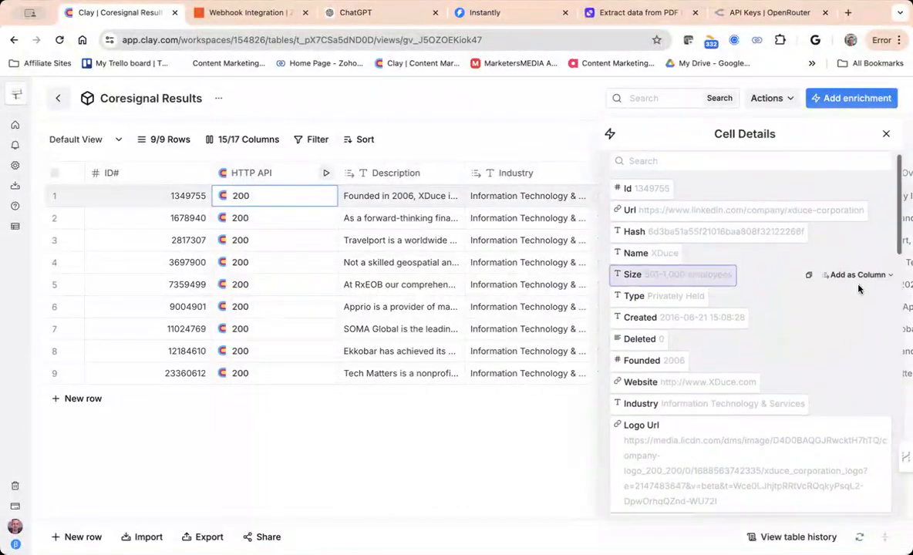
pyautogui.scroll(1, 876, 297)
pyautogui.scroll(-5, 876, 298)
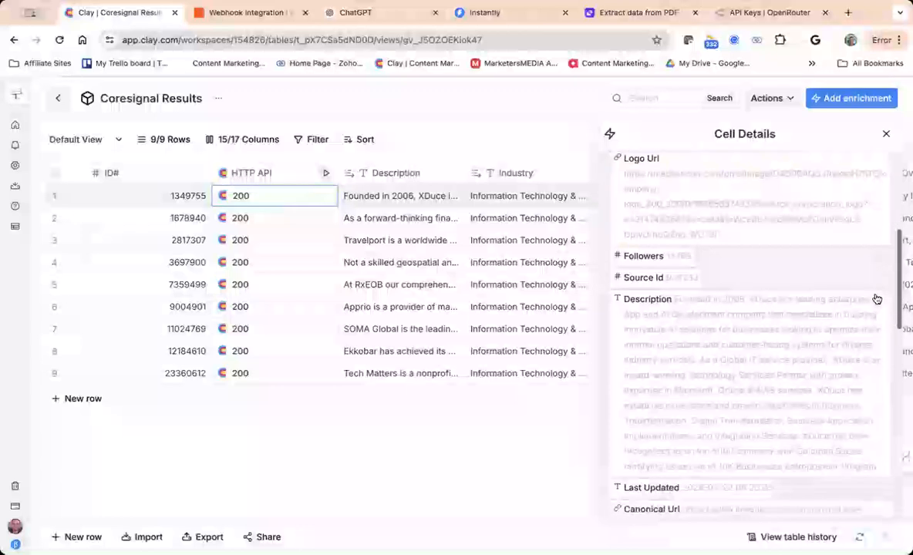
pyautogui.scroll(-7, 875, 298)
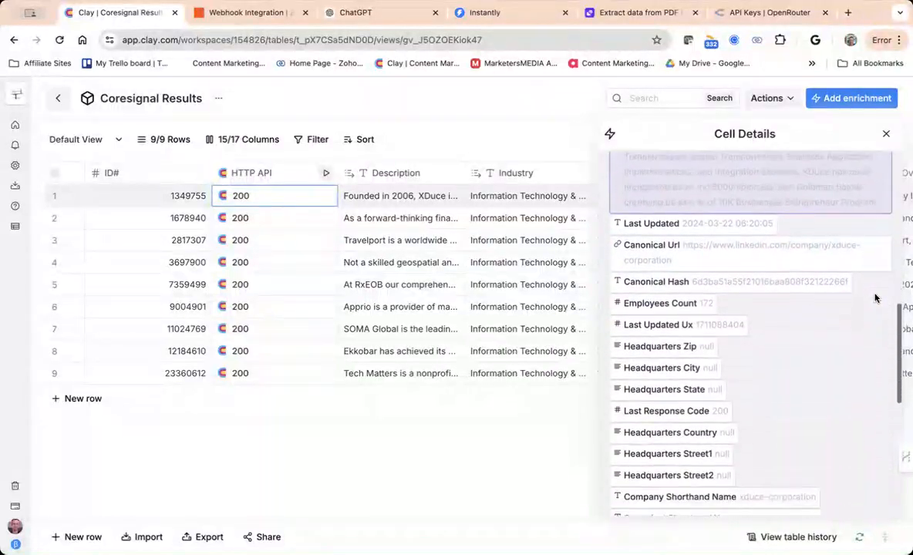
pyautogui.scroll(-3, 875, 298)
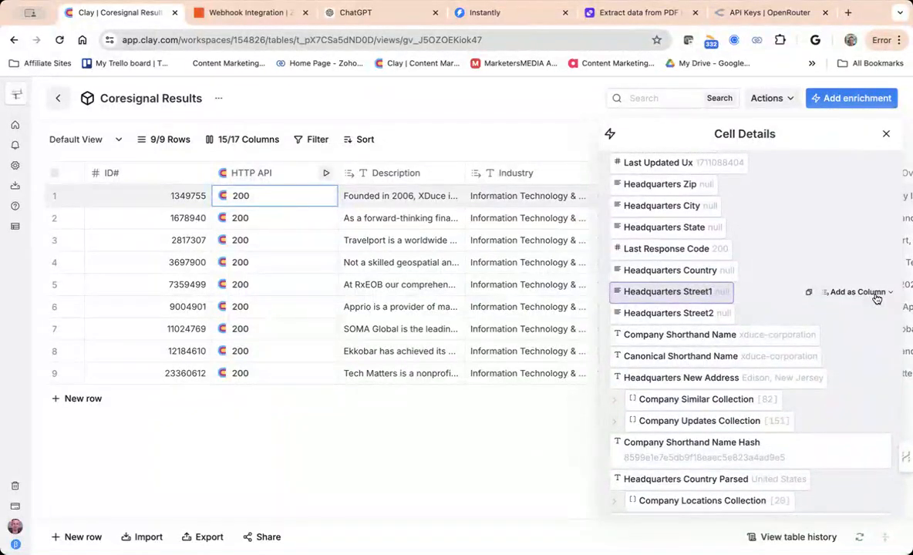
pyautogui.scroll(-4, 876, 299)
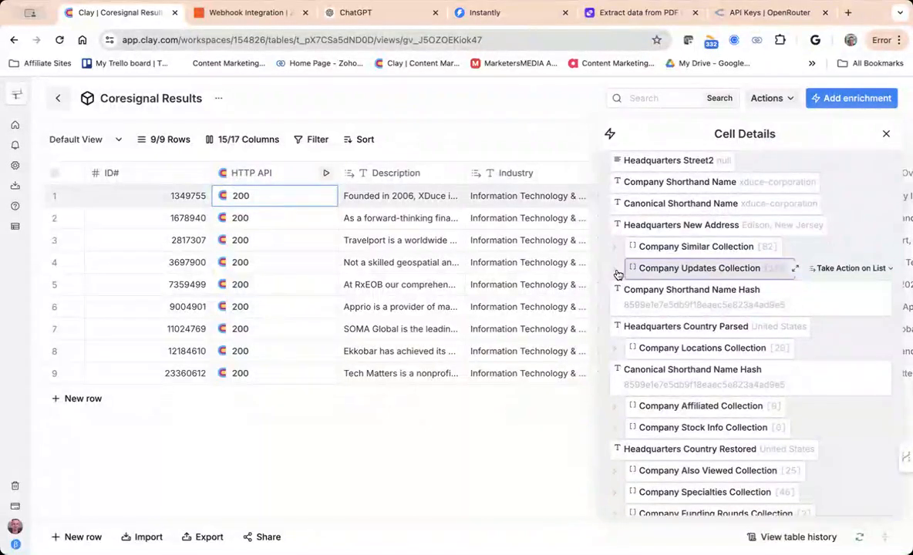
pyautogui.click(616, 269)
pyautogui.click(618, 272)
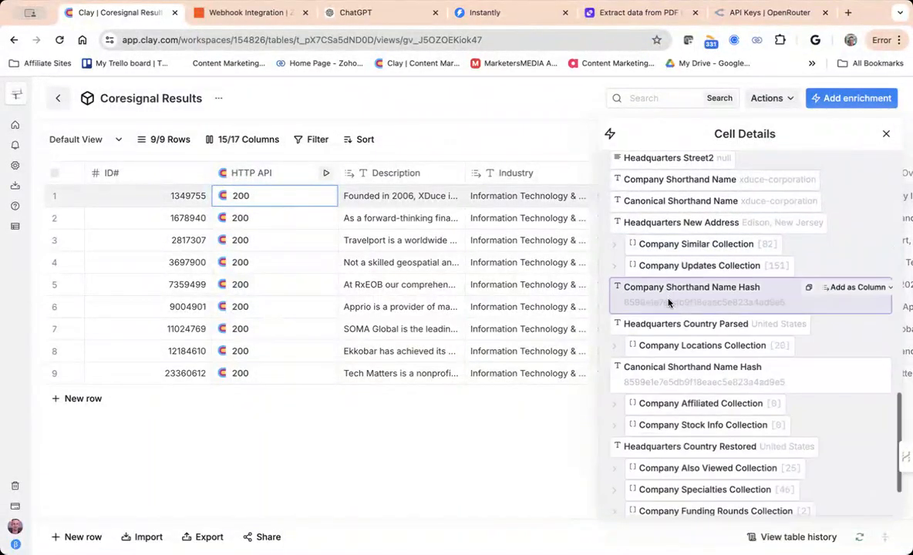
pyautogui.scroll(-2, 669, 303)
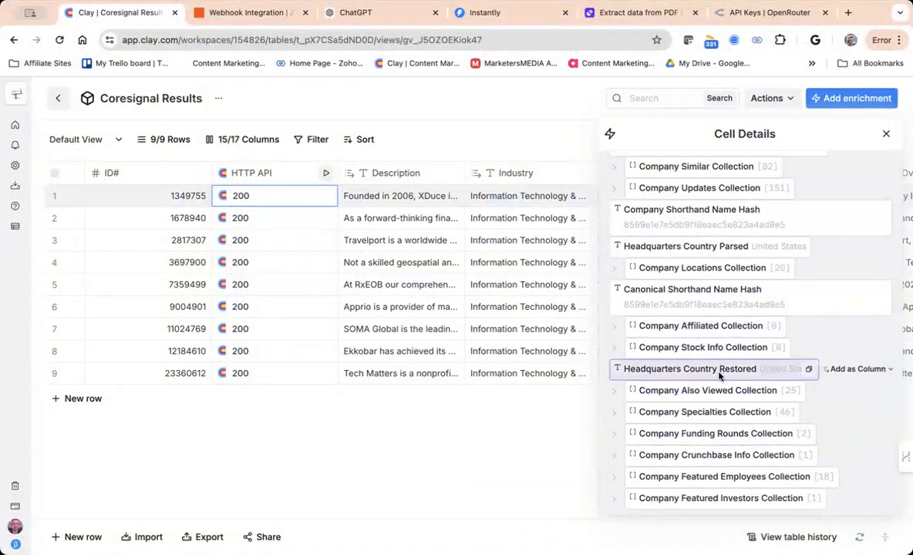
# Expand Company Featured Employees Collection and its entry 1, examine that entry's fields, and close the cell details.
pyautogui.click(615, 478)
pyautogui.scroll(-3, 663, 416)
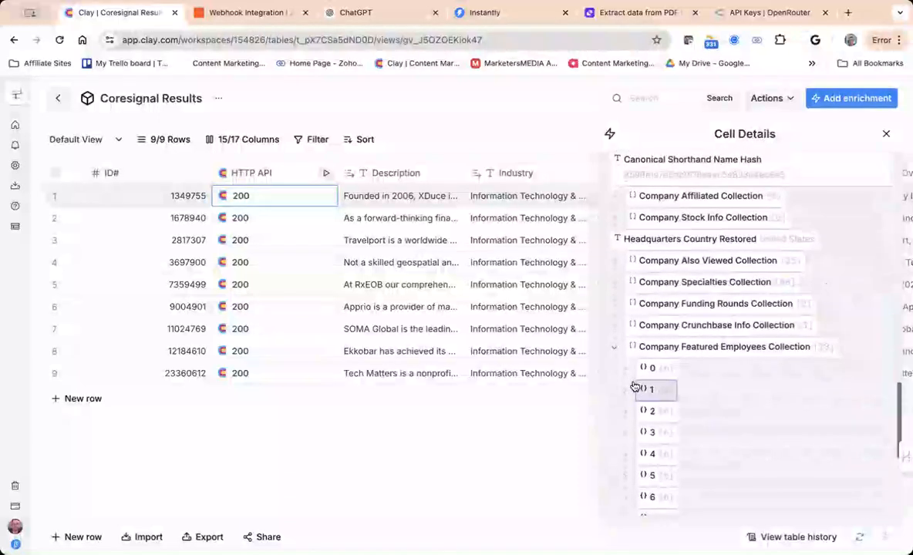
pyautogui.click(627, 389)
pyautogui.scroll(-3, 767, 402)
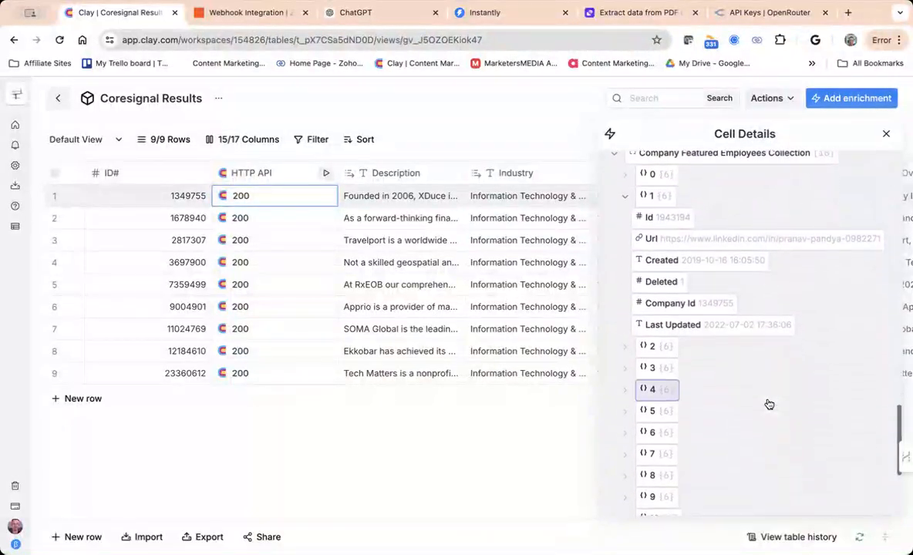
pyautogui.scroll(6, 769, 404)
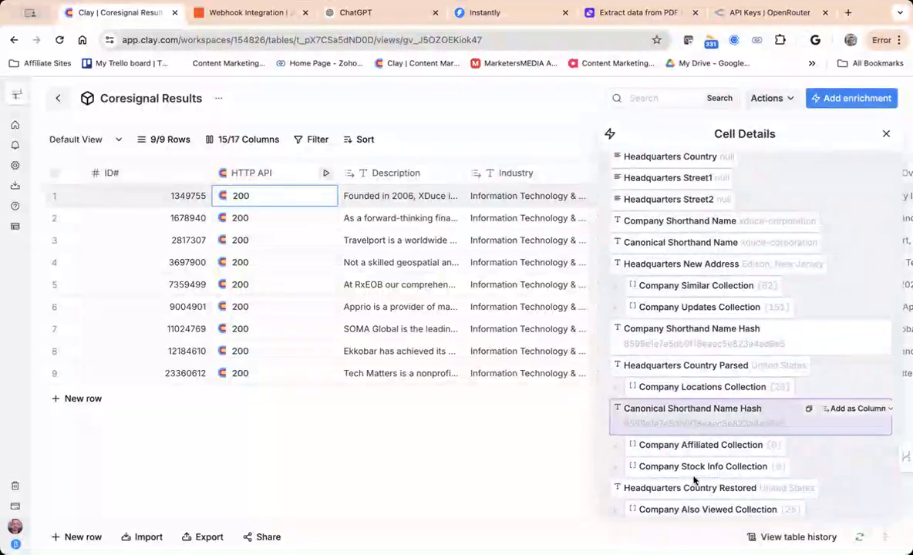
pyautogui.click(886, 134)
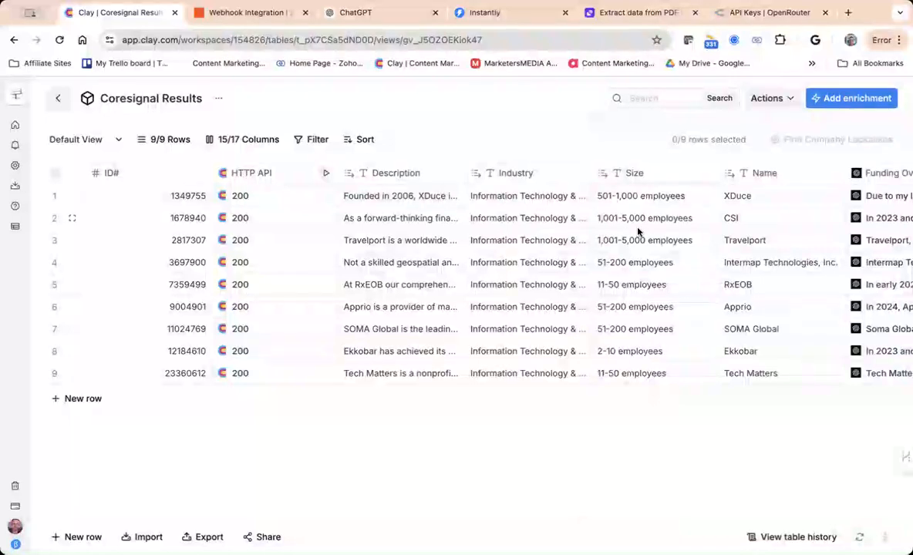
# Find the Response column, read the first row's full company update summary, and close the text.
pyautogui.hscroll(10, 637, 231)
pyautogui.hscroll(-4, 637, 231)
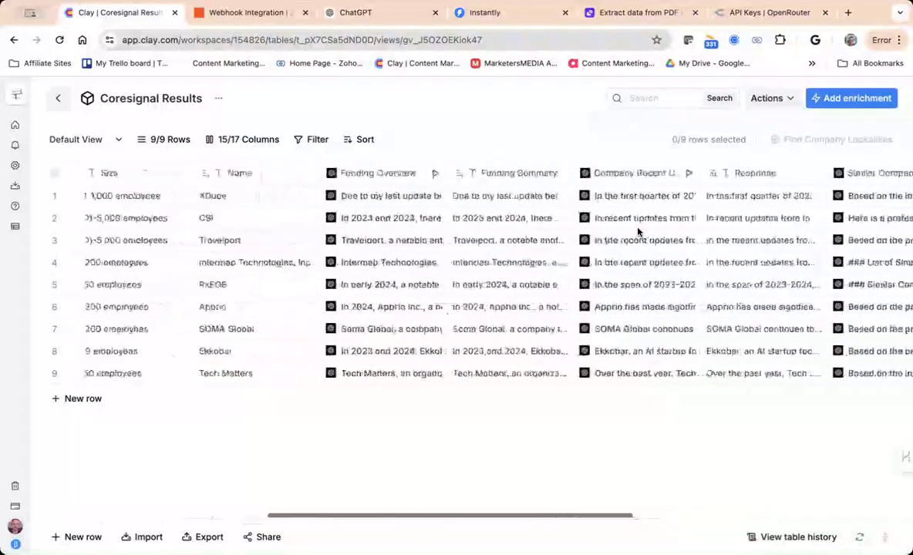
pyautogui.hscroll(2, 478, 262)
pyautogui.hscroll(7, 478, 270)
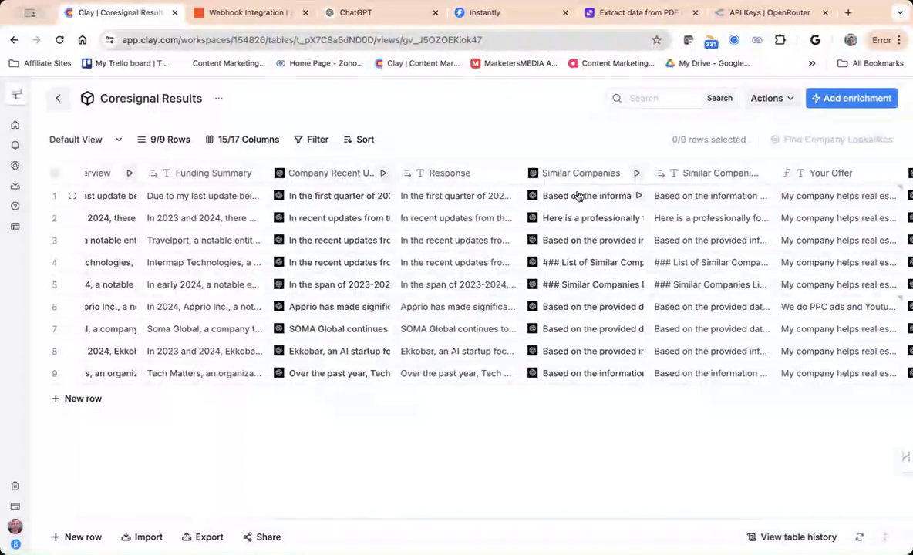
pyautogui.click(468, 202)
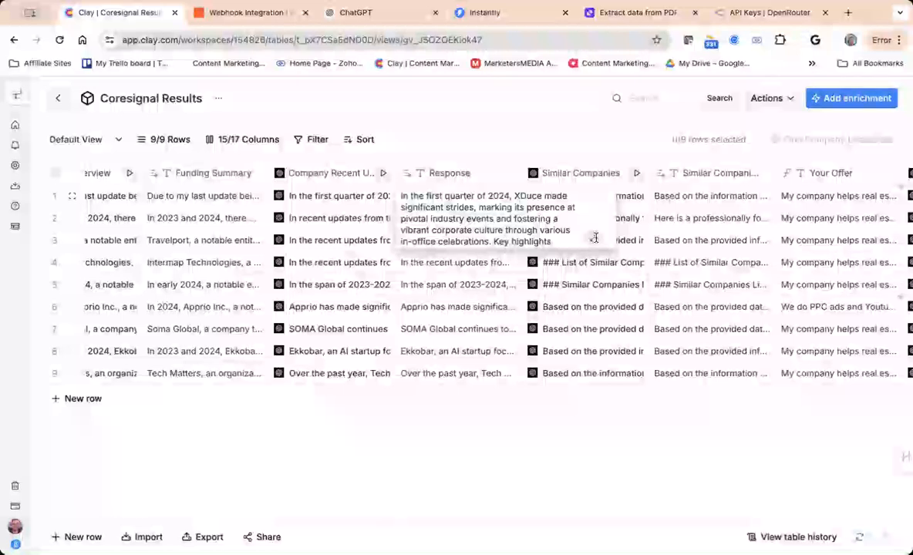
pyautogui.click(594, 238)
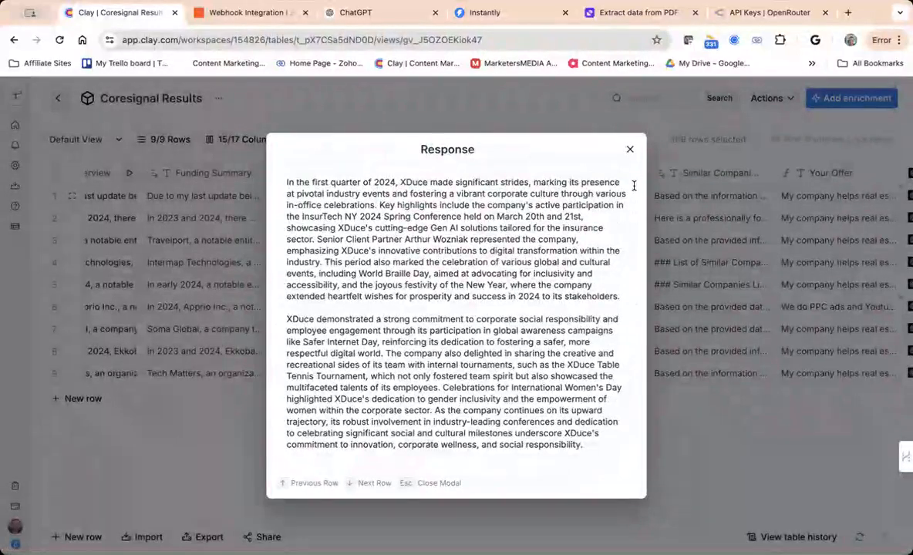
pyautogui.click(629, 150)
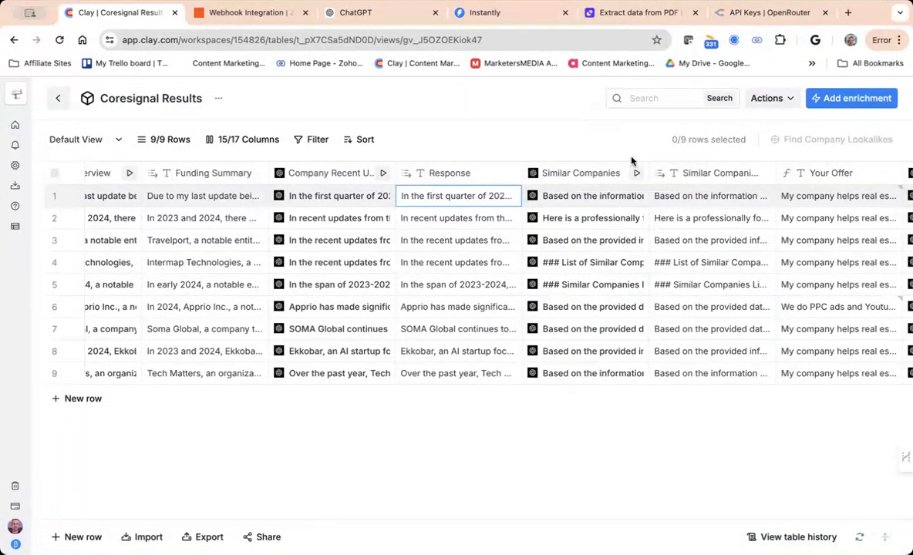
# Look across the table's columns from ID# and HTTP API to the funding, recent updates and similar companies columns.
pyautogui.hscroll(-3, 593, 248)
pyautogui.hscroll(-12, 592, 247)
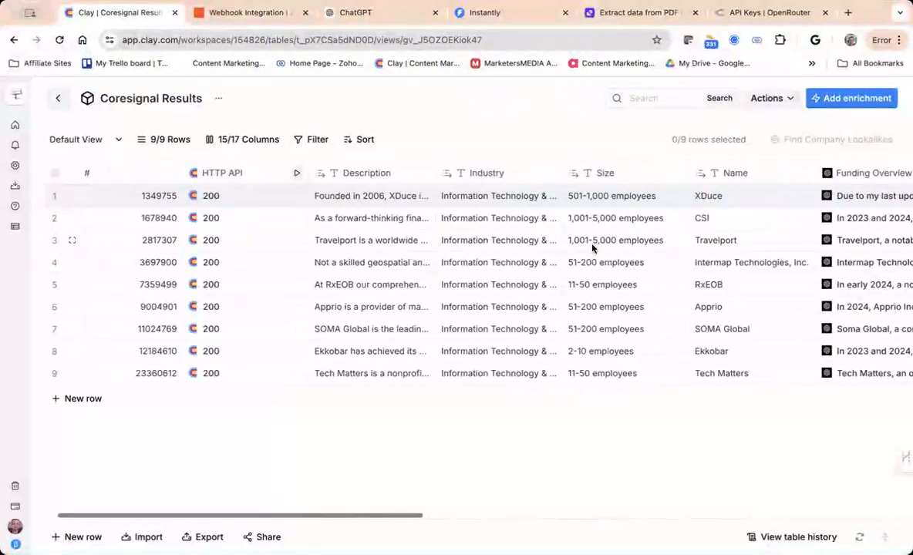
pyautogui.hscroll(-2, 592, 248)
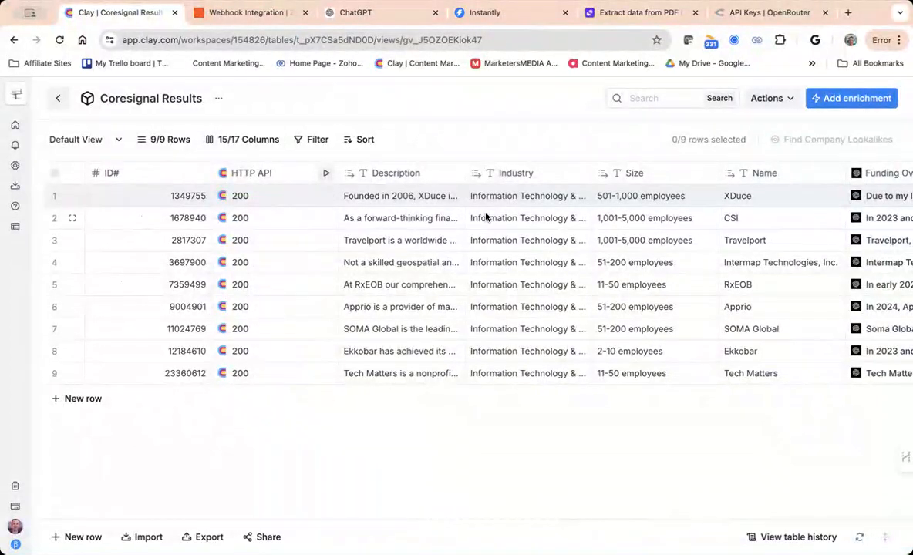
pyautogui.hscroll(5, 485, 214)
pyautogui.hscroll(6, 485, 217)
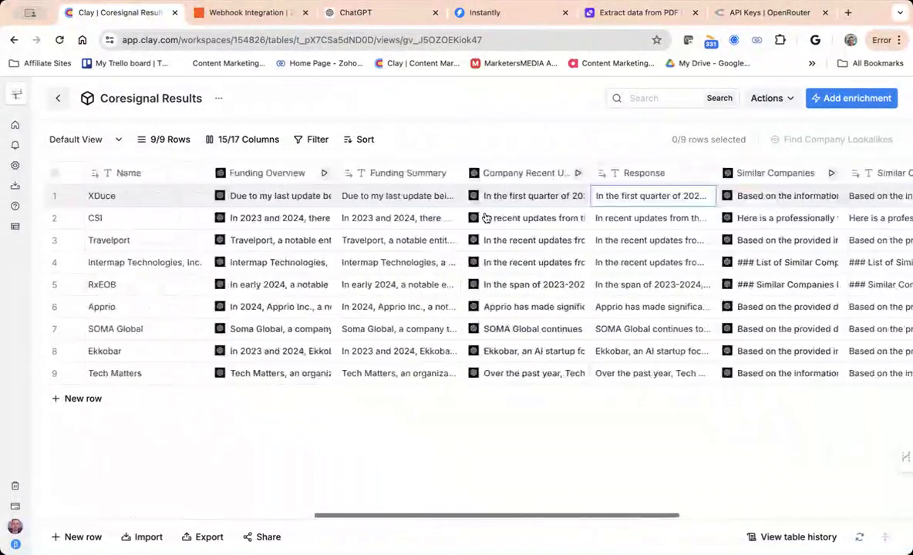